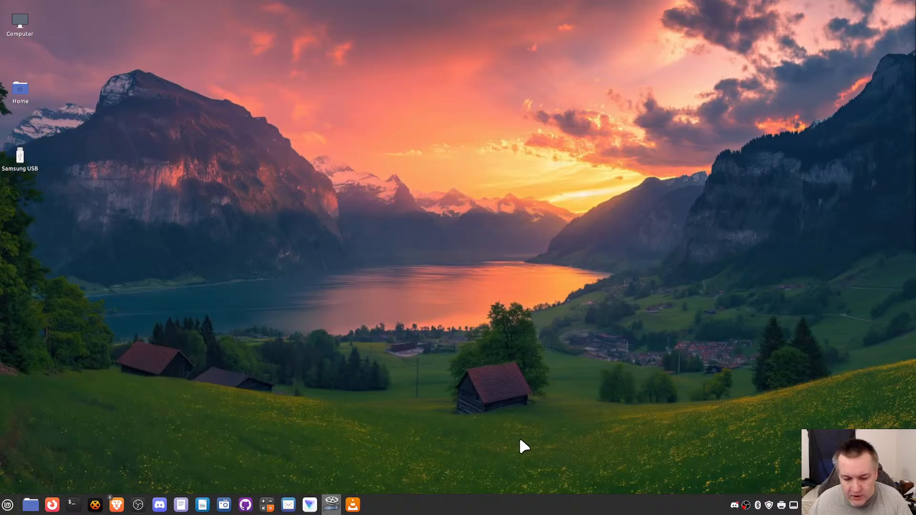
Step: Bring the blank Brave new tab forward, briefly check the project bookmarks and Discord, then return
mouse_move(116, 504)
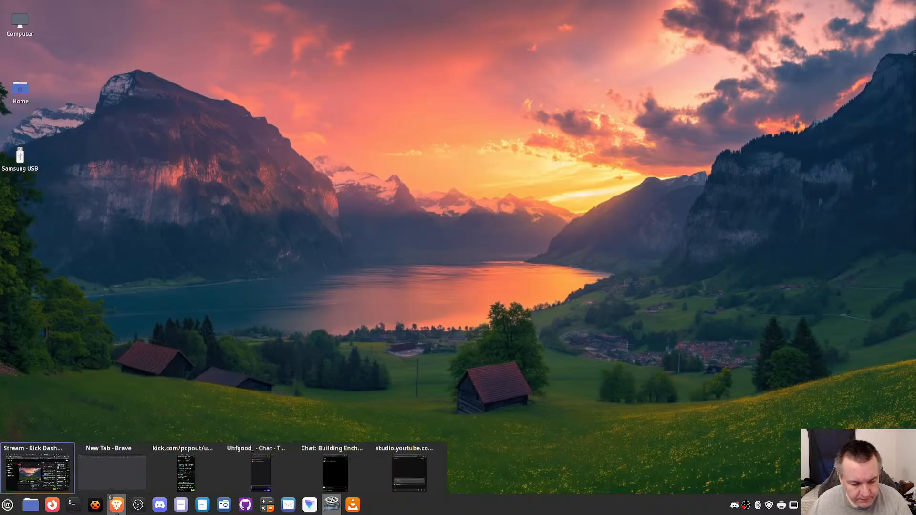
click(117, 480)
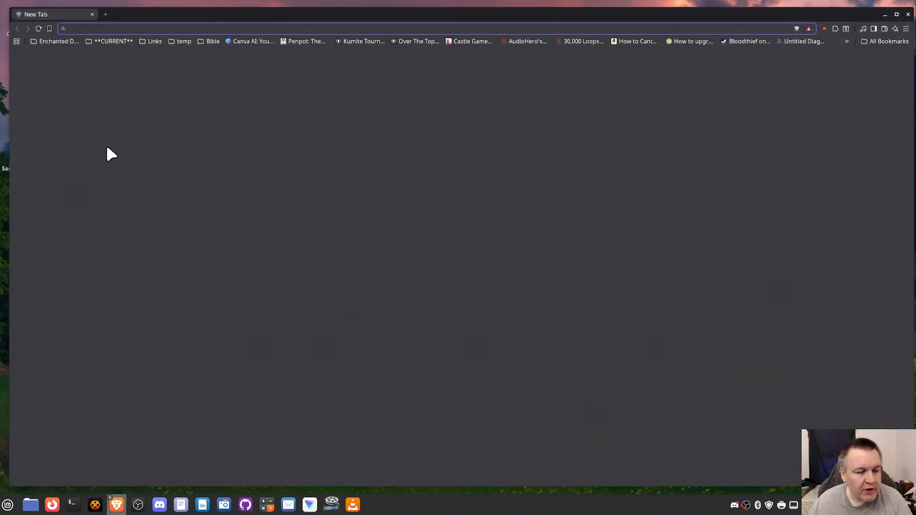
click(66, 42)
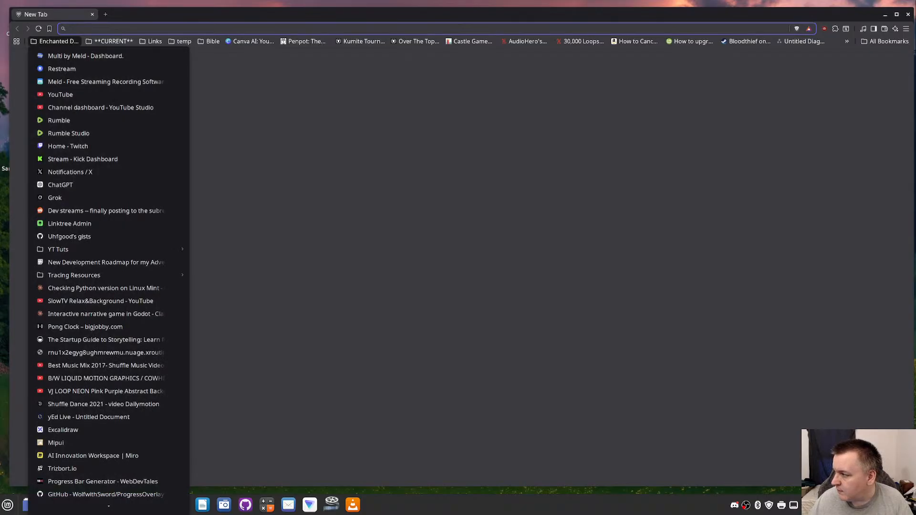
key(Escape)
key(alt+Tab)
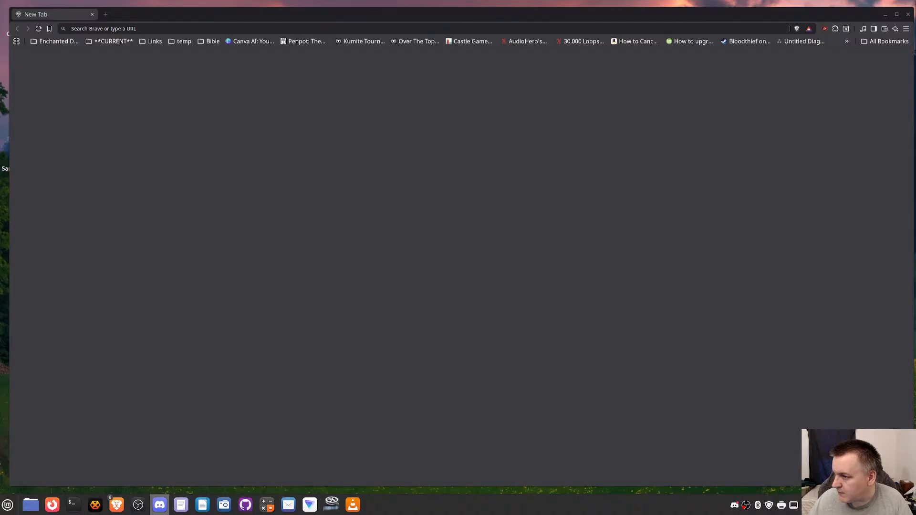
key(alt+Tab)
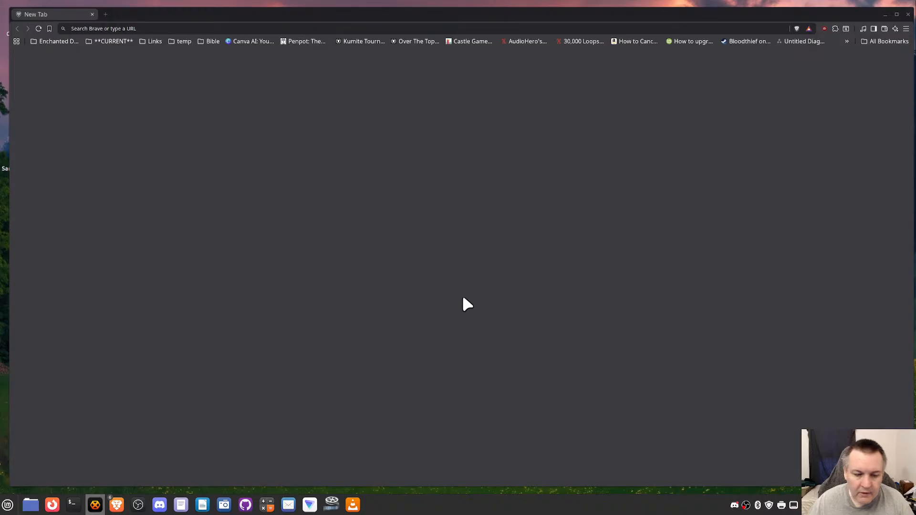
Step: Open the 'Enchanted D...' project bookmarks folder on Brave's bookmarks bar
click(54, 42)
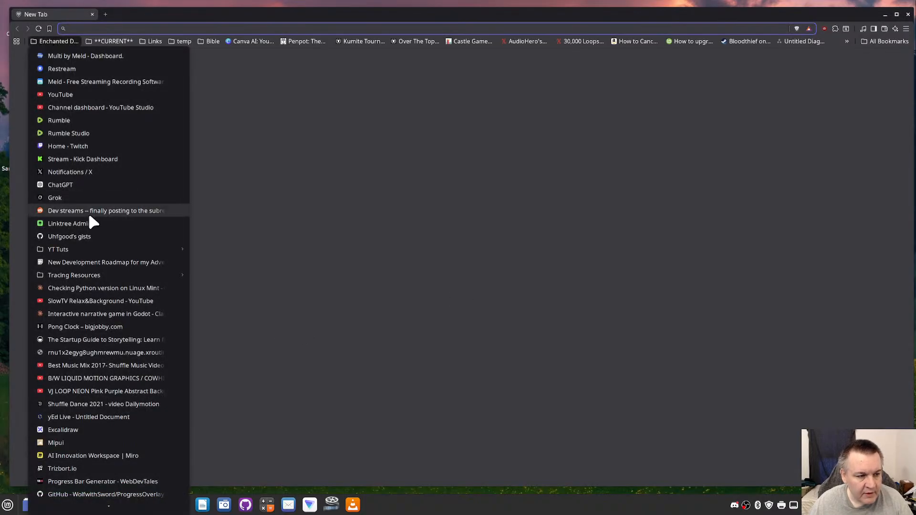
Step: Launch ChatGPT from the bookmarks and load the 'Enchanted Lands 7-Step' planning conversation
click(100, 186)
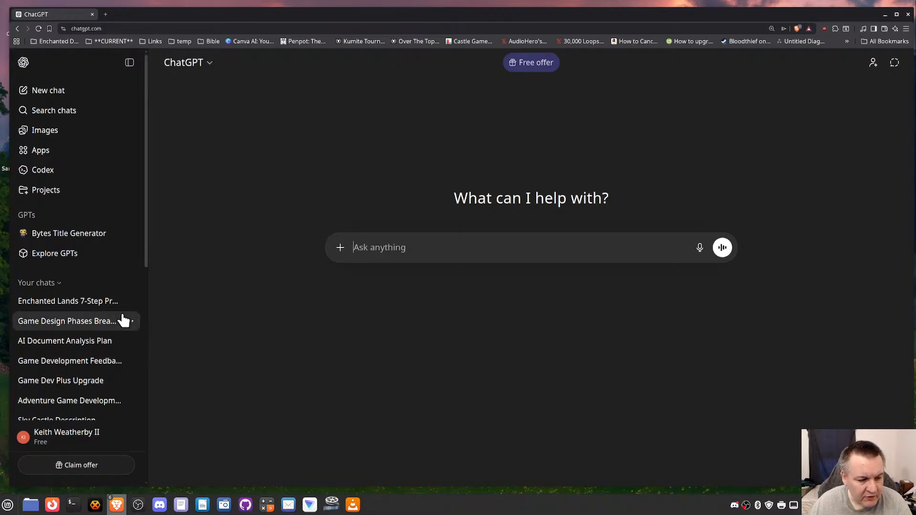
click(68, 300)
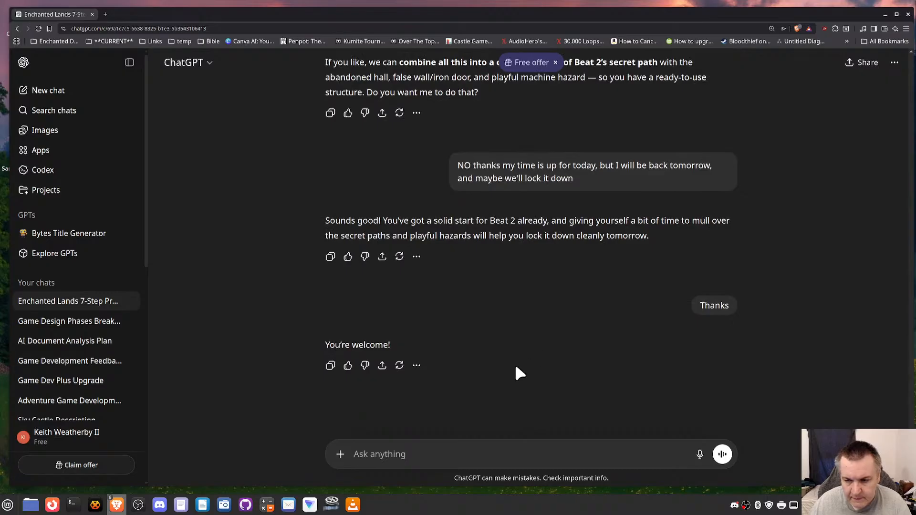
scroll(515, 363, up, 3)
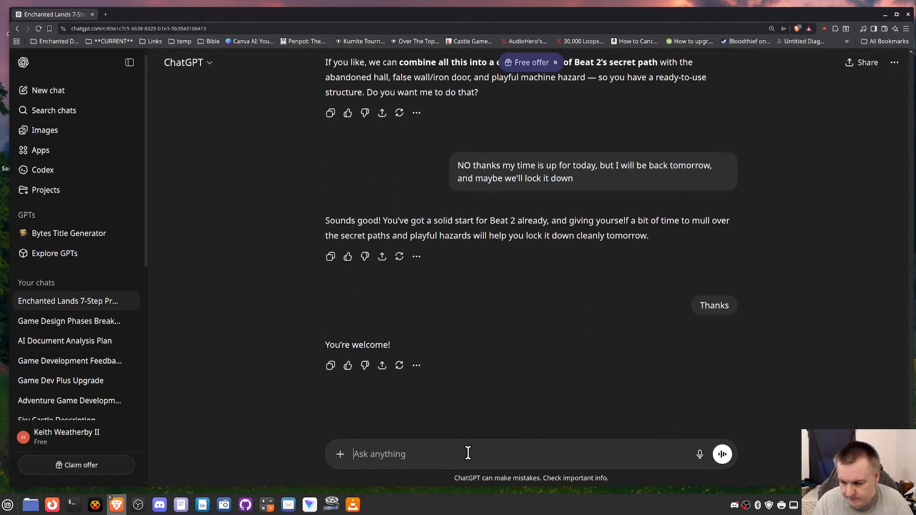
Step: Send 'Thursday, March 5th, 2026' to ChatGPT and read its three Gnome Kingdom entrance ideas
text(Thursday)
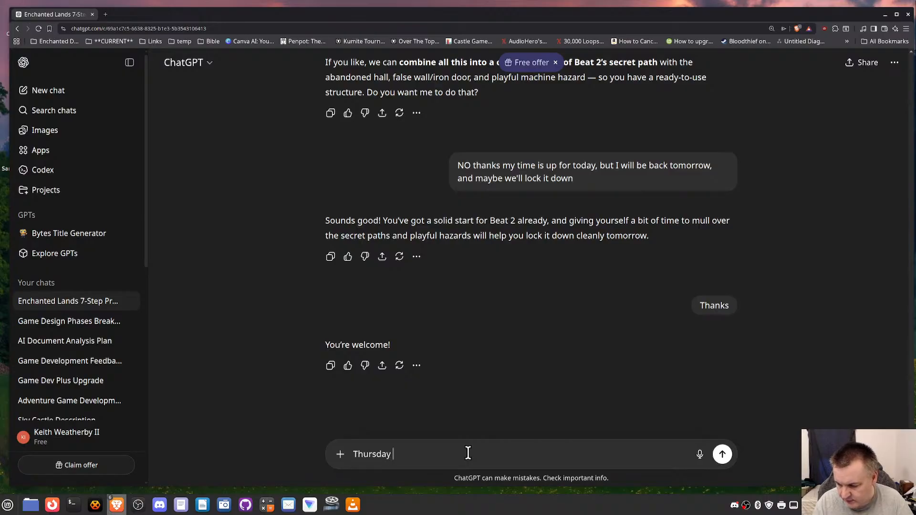
key(BackSpace)
text(, )
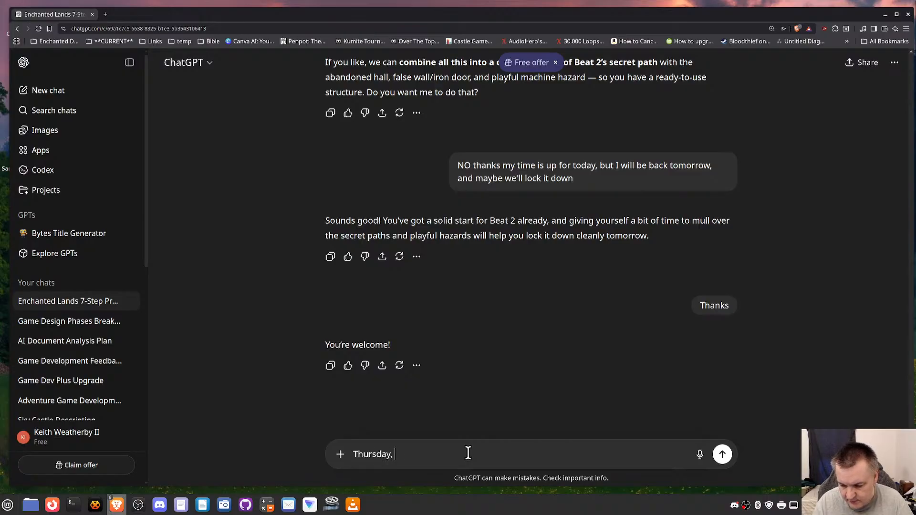
text(March 54th)
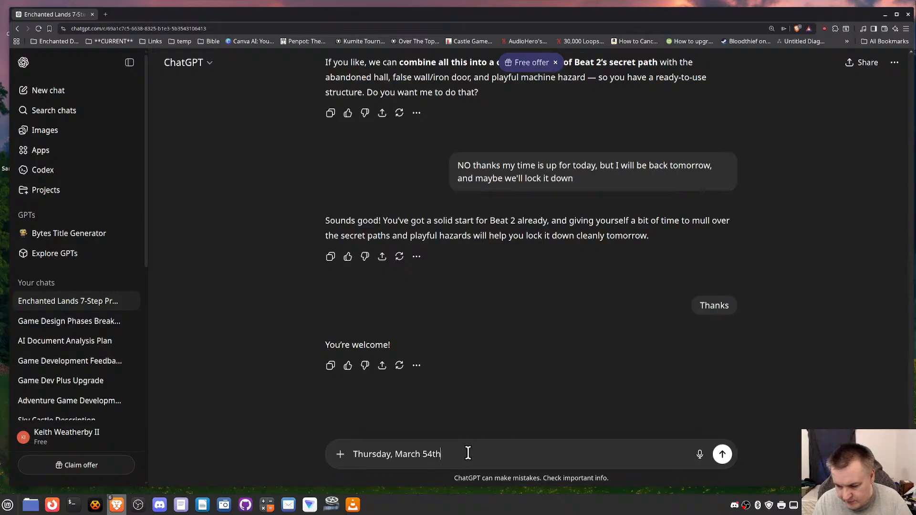
key(BackSpace)
key(BackSpace)
key(BackSpace)
text(th 20)
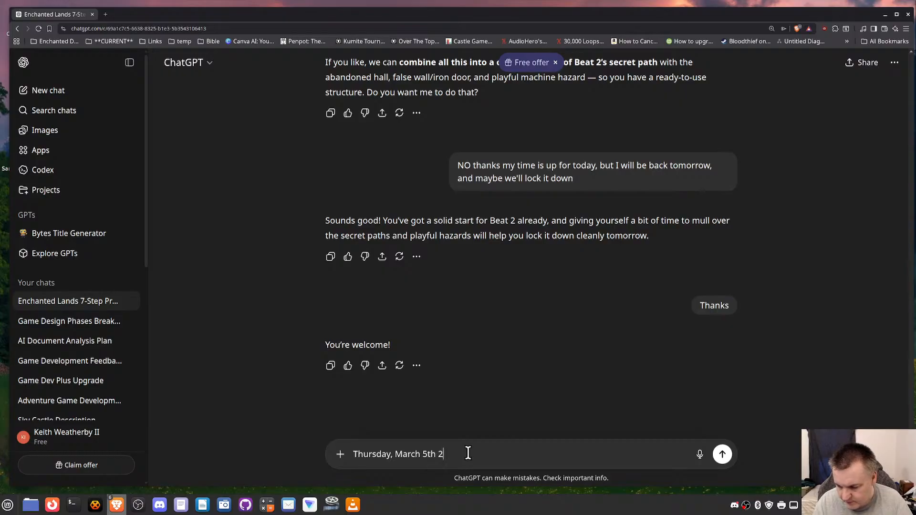
key(BackSpace)
key(BackSpace)
key(BackSpace)
text(, 2026)
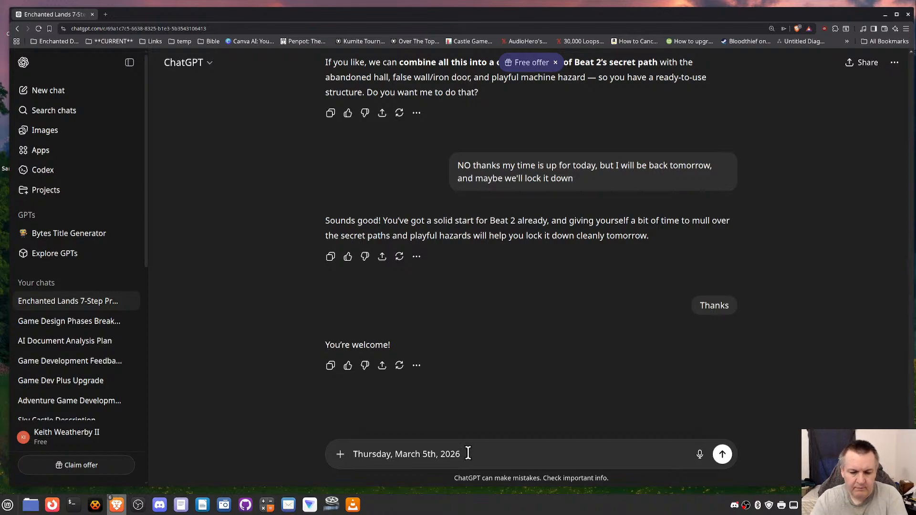
key(Return)
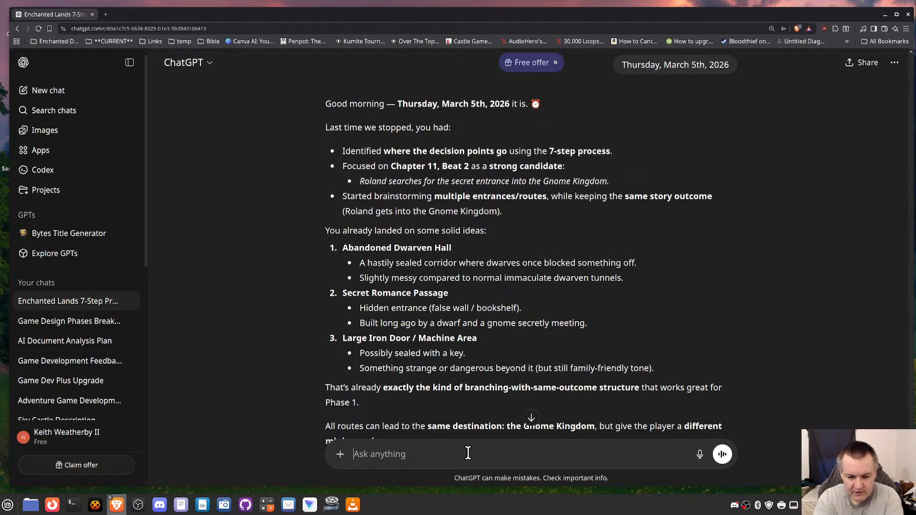
scroll(393, 374, down, 4)
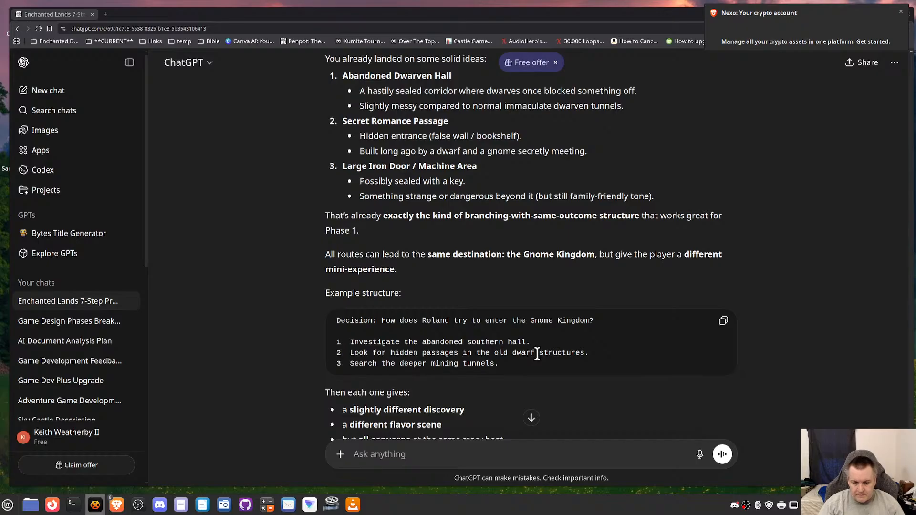
scroll(537, 353, down, 2)
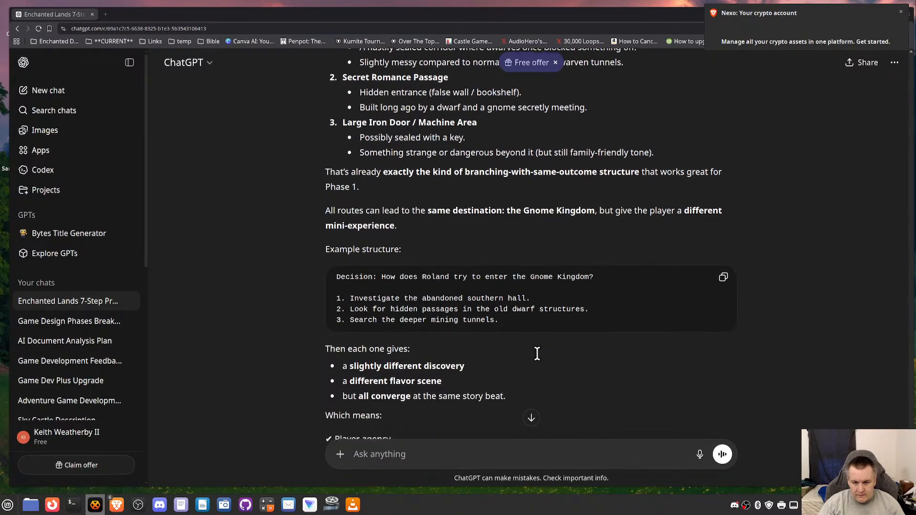
scroll(534, 365, down, 4)
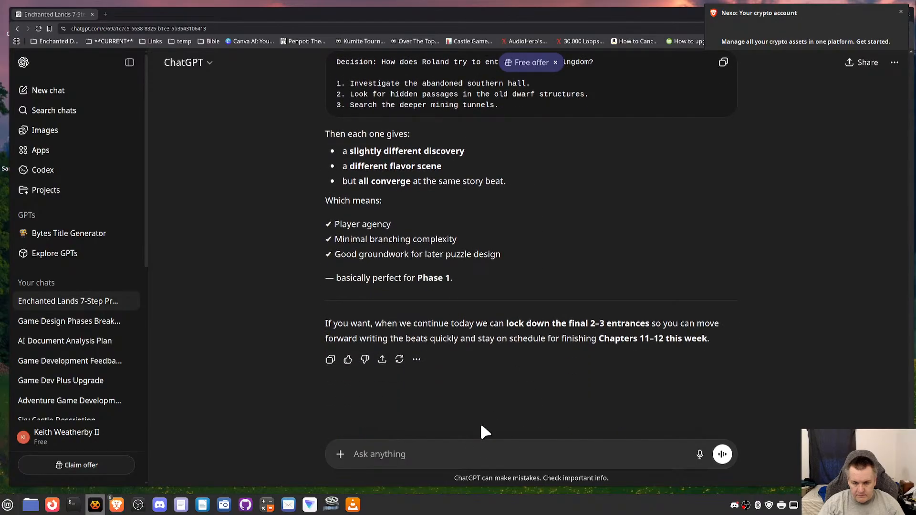
click(437, 449)
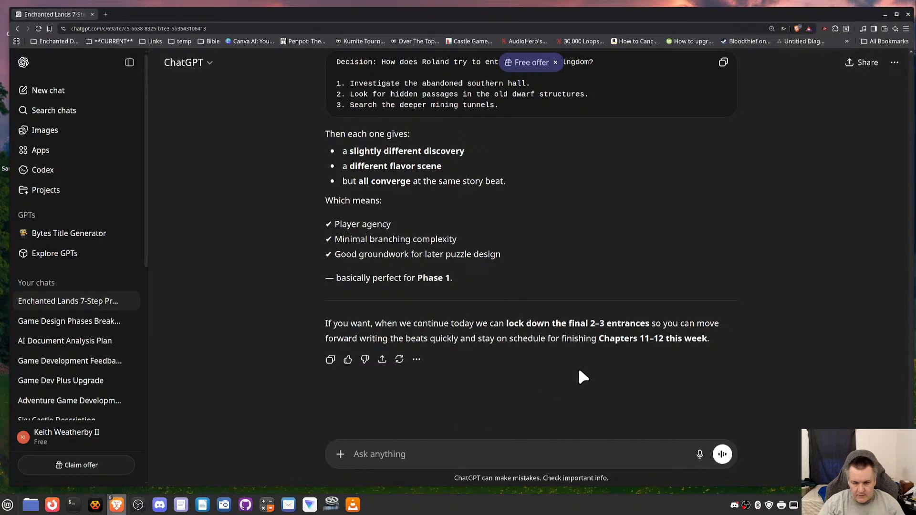
scroll(434, 401, up, 5)
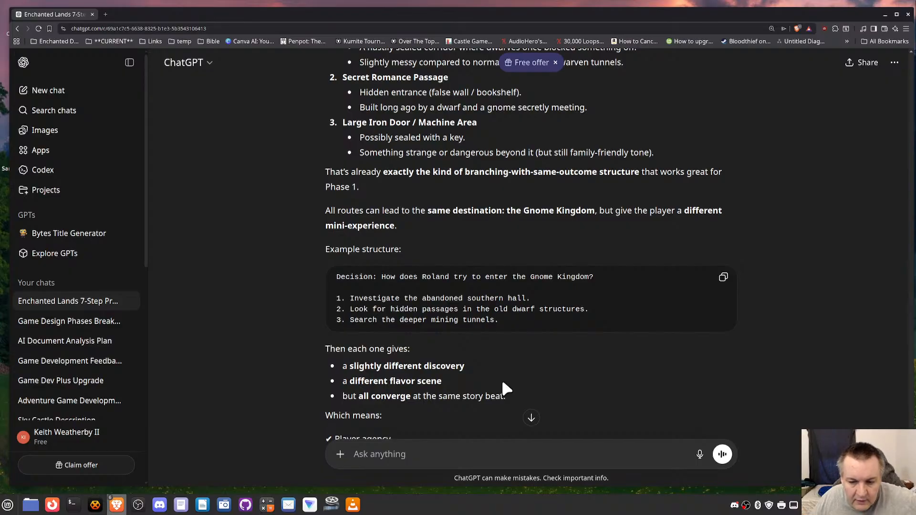
scroll(495, 344, down, 4)
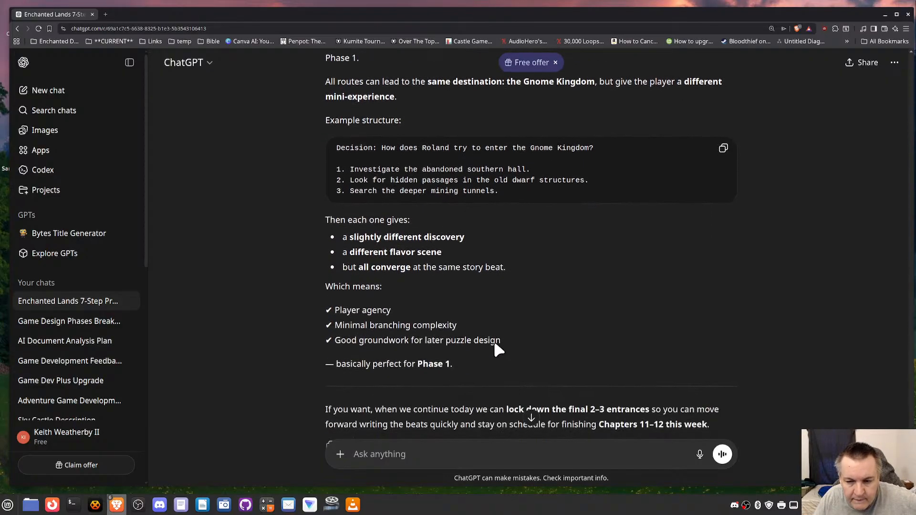
scroll(495, 344, up, 1)
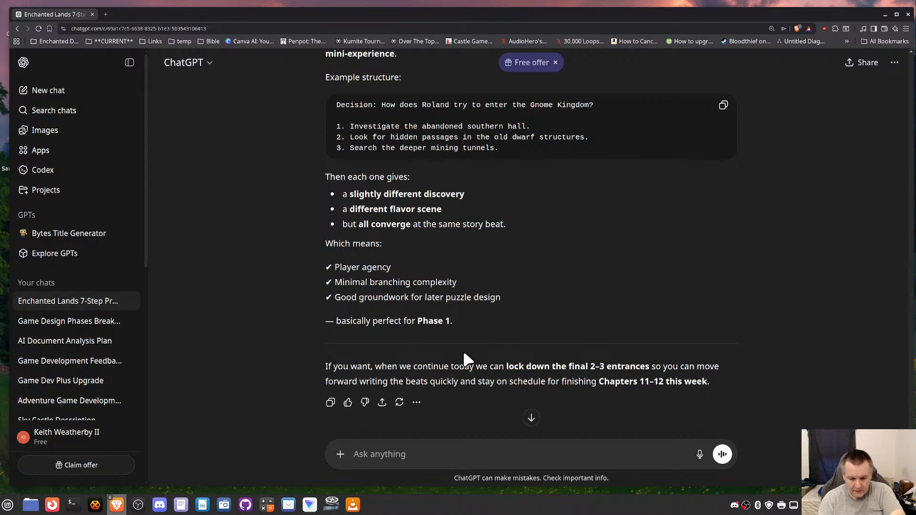
Step: Write that past the abandoned hall's door lies the "horror", then entry into the gnome kingdom
text(Well like I)
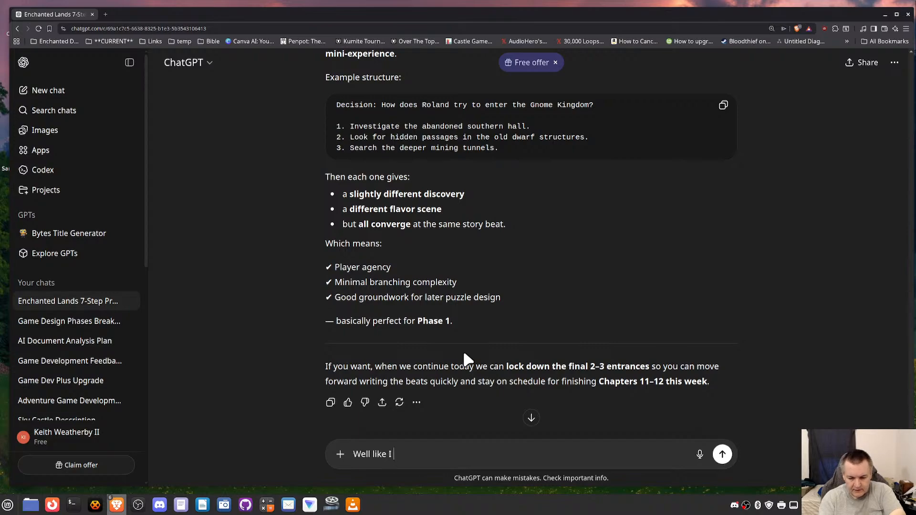
text( said ther )
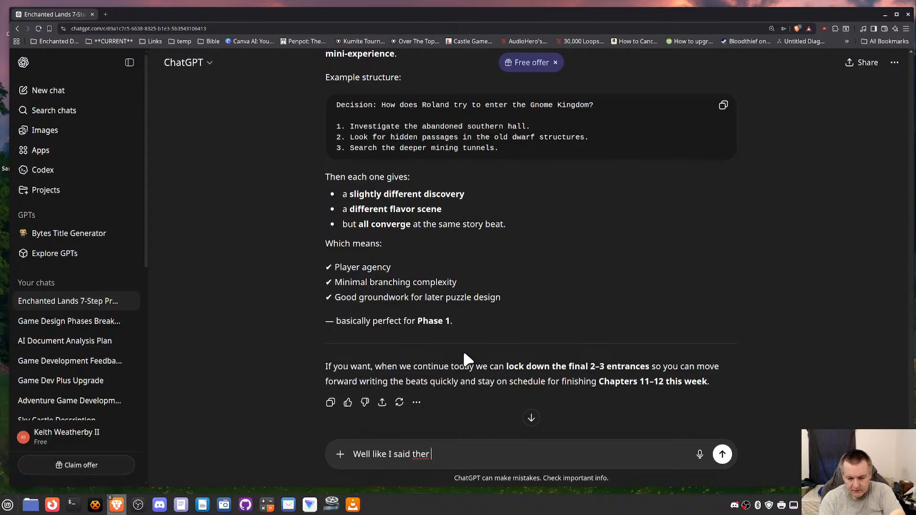
text(e is the aband)
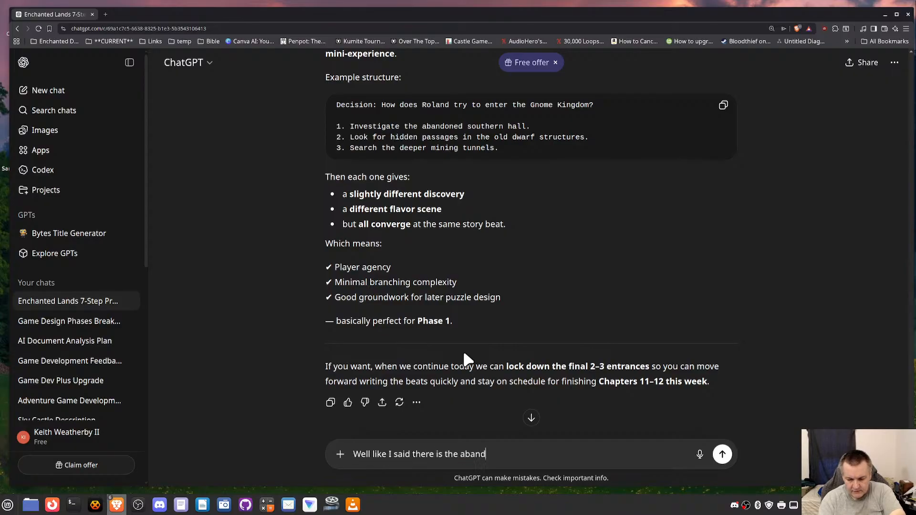
text(oned hall, and past the door is)
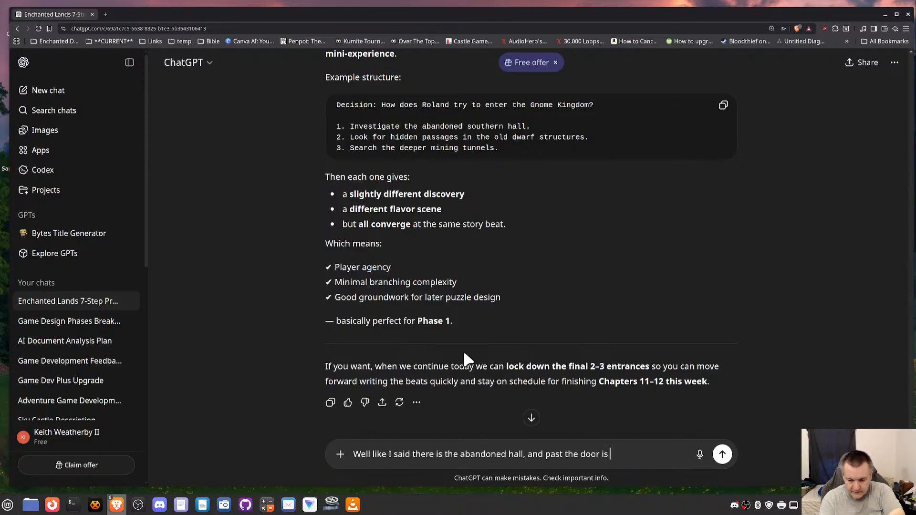
text(the "horror)
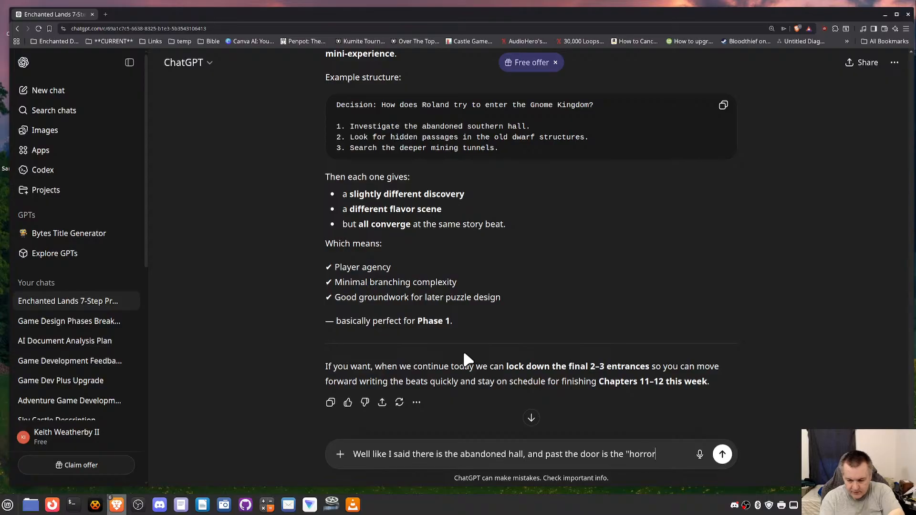
text(" (we'l)
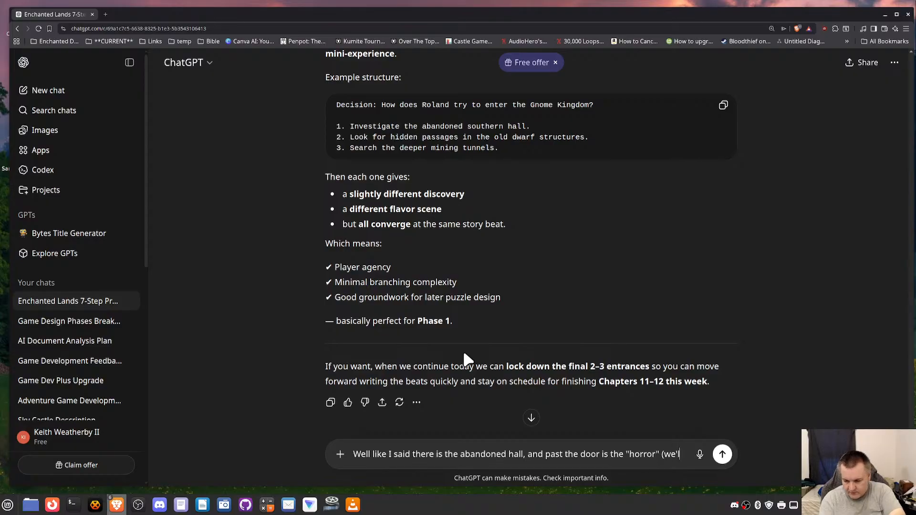
text(l figure somethingh out)
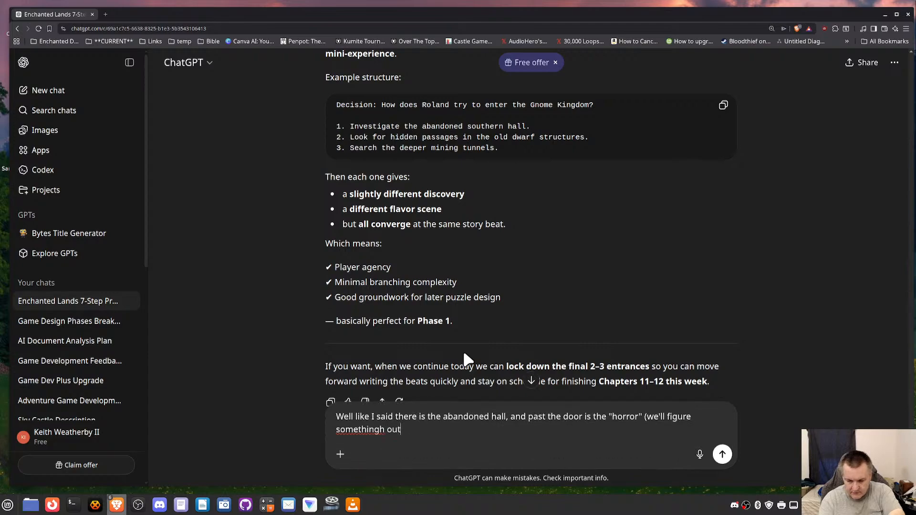
key(BackSpace)
key(BackSpace)
key(BackSpace)
key(BackSpace)
key(BackSpace)
text(out for that that fits the )
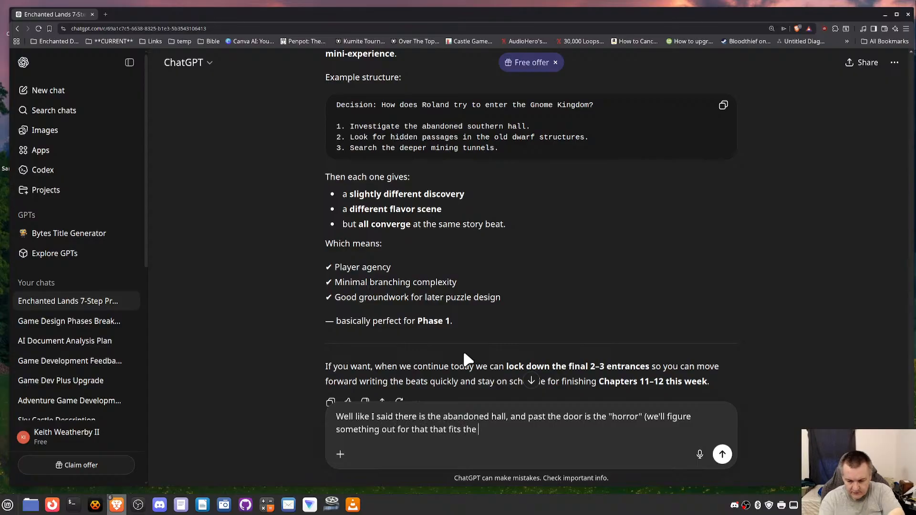
text(tone of the game)
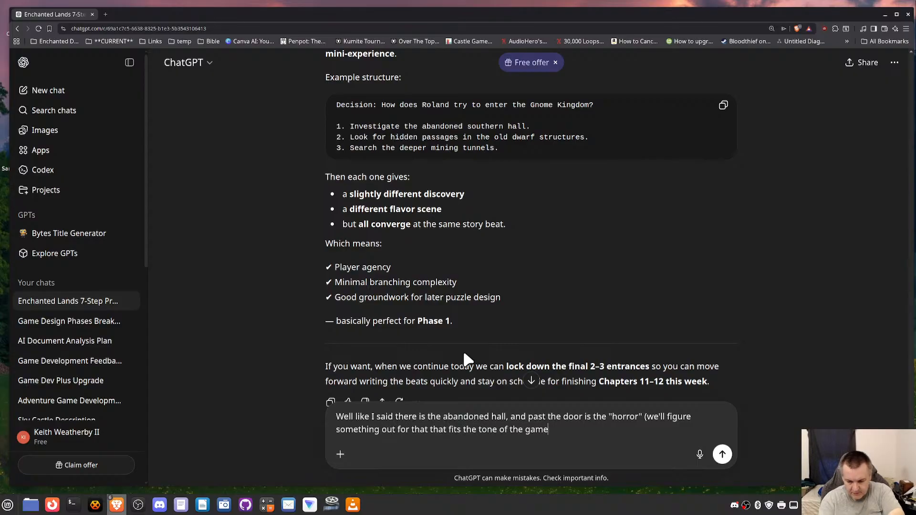
text(), and then )
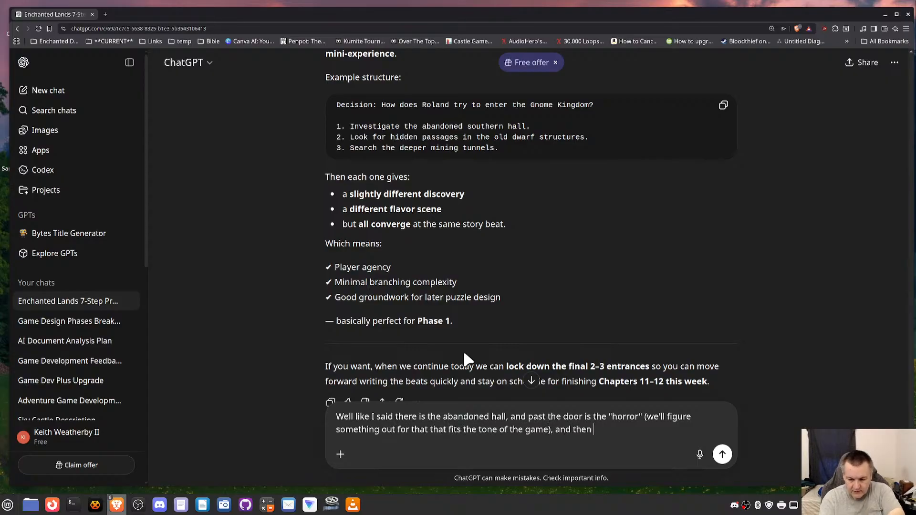
text(they can get)
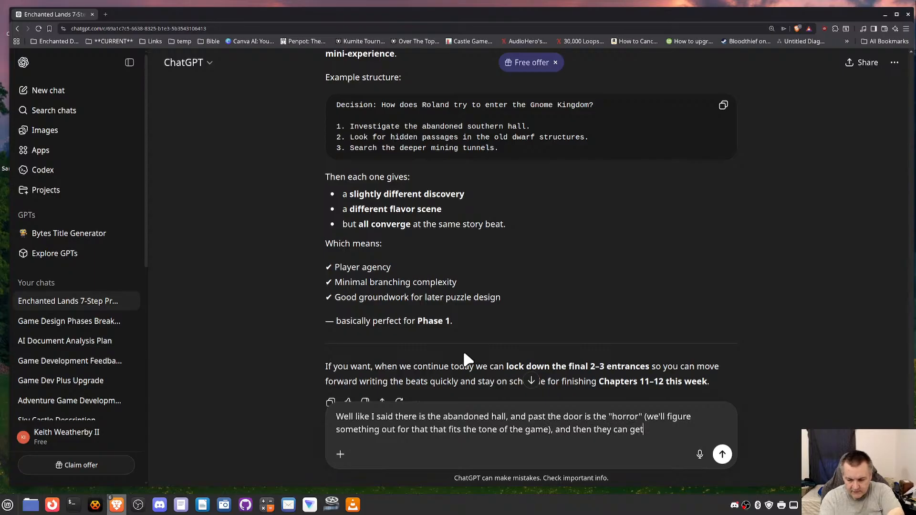
text( into the gnome k)
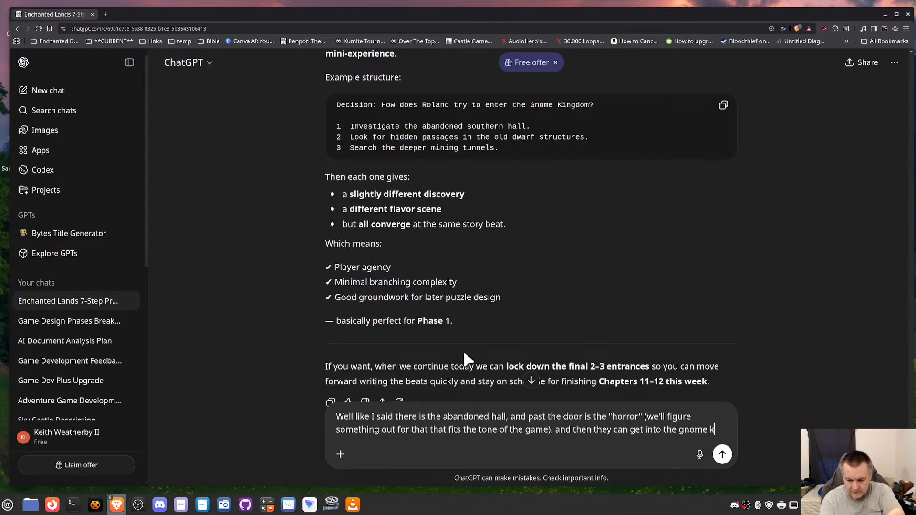
text(ingdom there.)
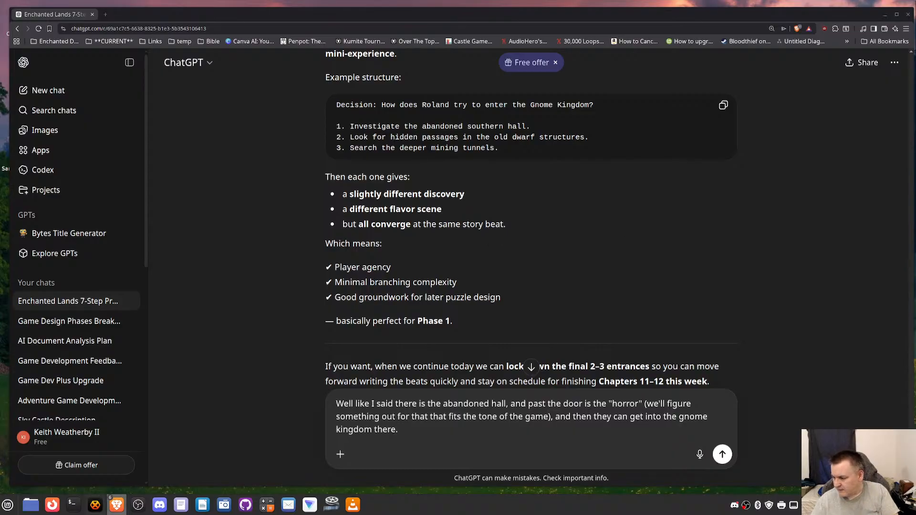
key(alt+Tab)
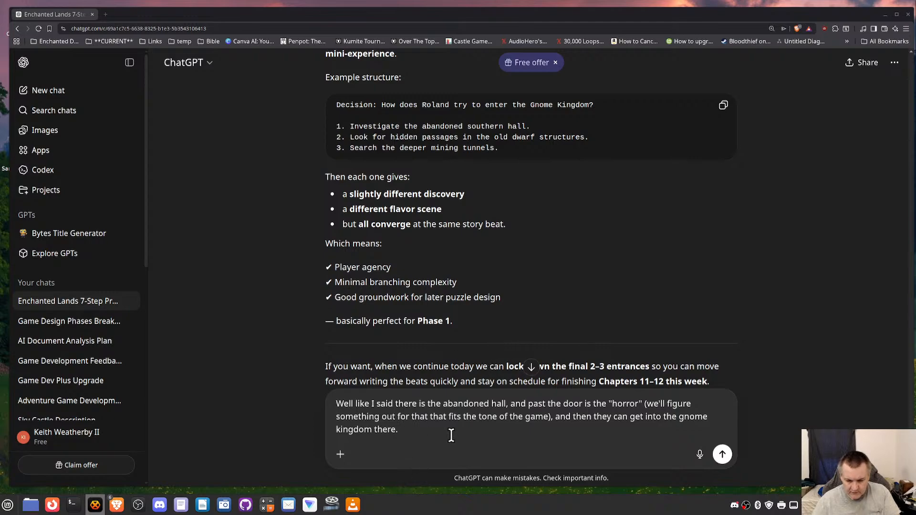
click(409, 427)
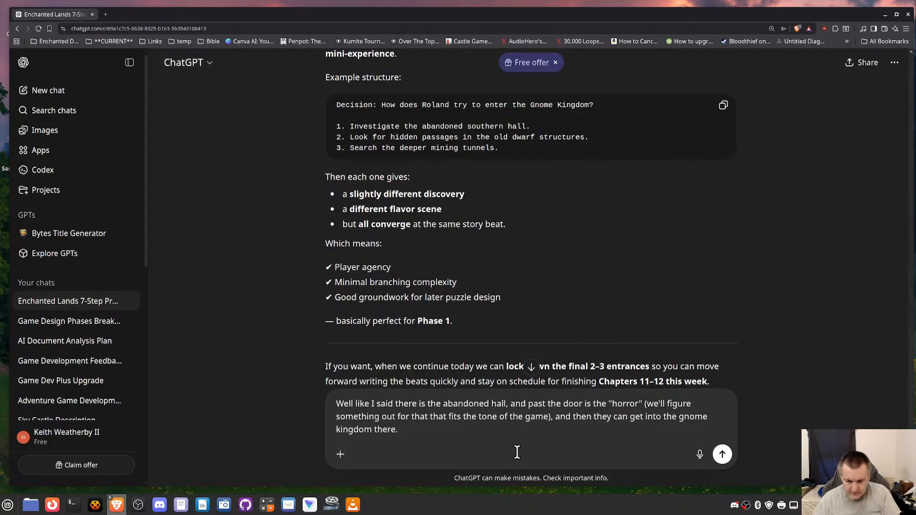
Step: Add the second entrance: a proper secret passage leading to a sort of Dwarven domicile
text(The)
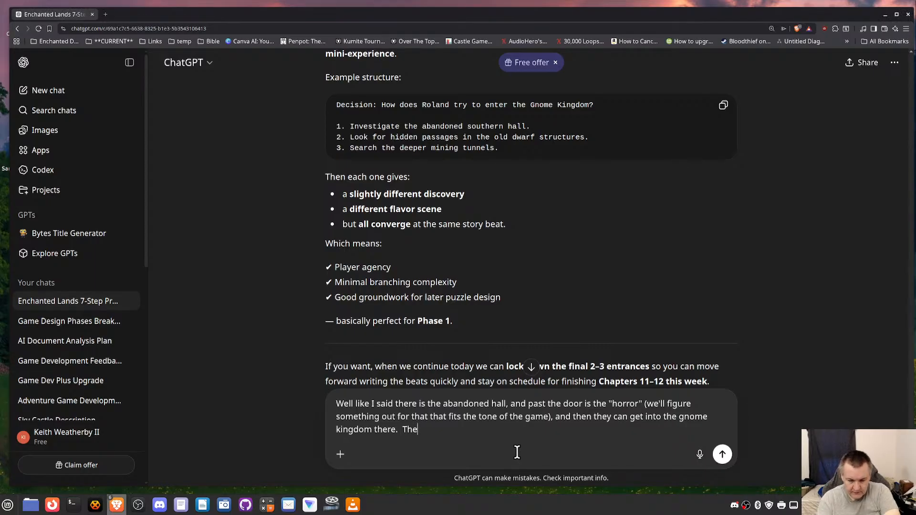
text( second one is like I a)
key(BackSpace)
text(said)
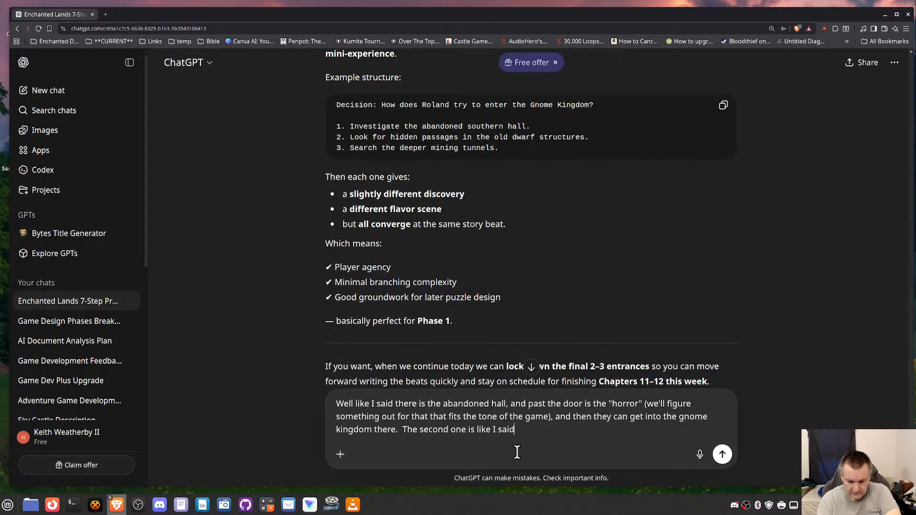
text( a proper secret pasa)
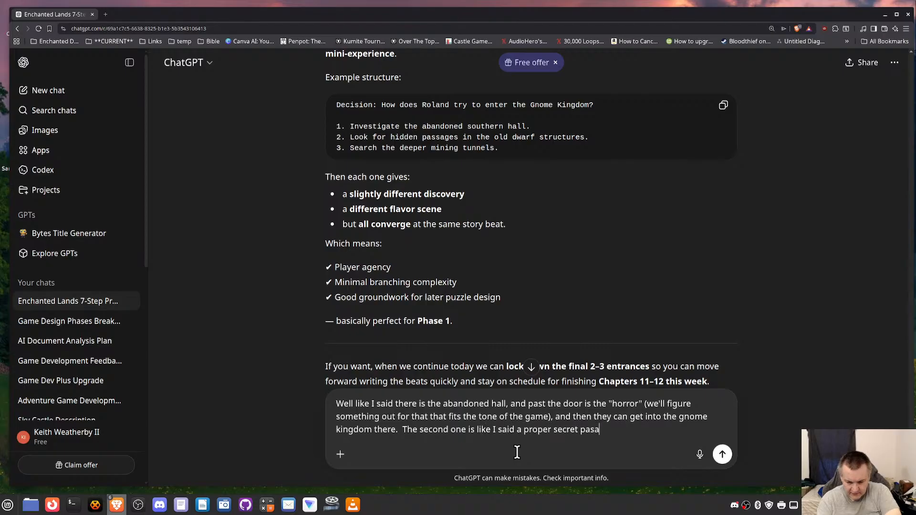
key(BackSpace)
text(sage, which I)
text(eads to a )
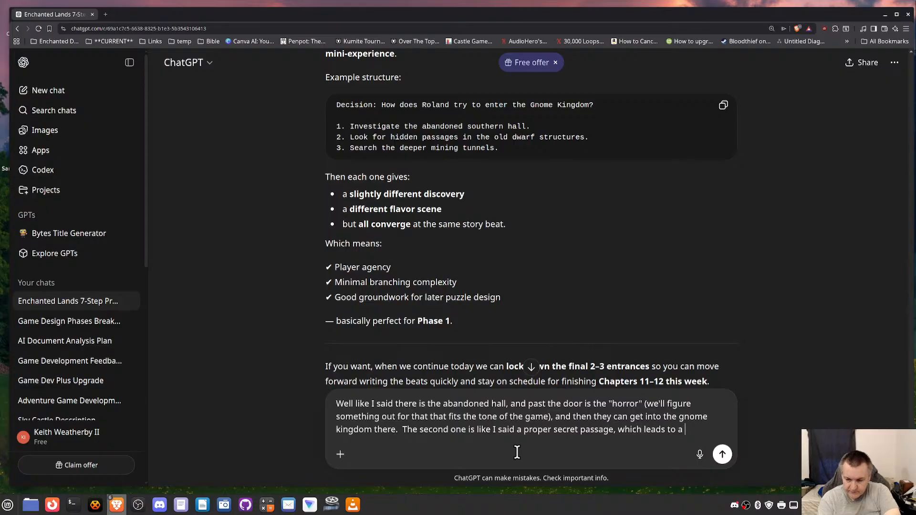
text(hut or a )
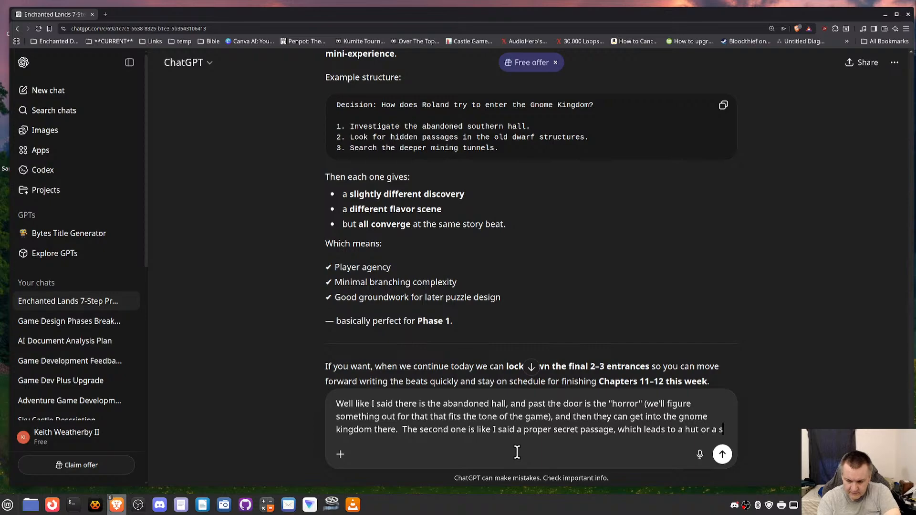
text(sy)
key(BackSpace)
key(BackSpace)
key(BackSpace)
key(BackSpace)
key(BackSpace)
key(BackSpace)
key(BackSpace)
key(BackSpace)
key(BackSpace)
key(BackSpace)
key(BackSpace)
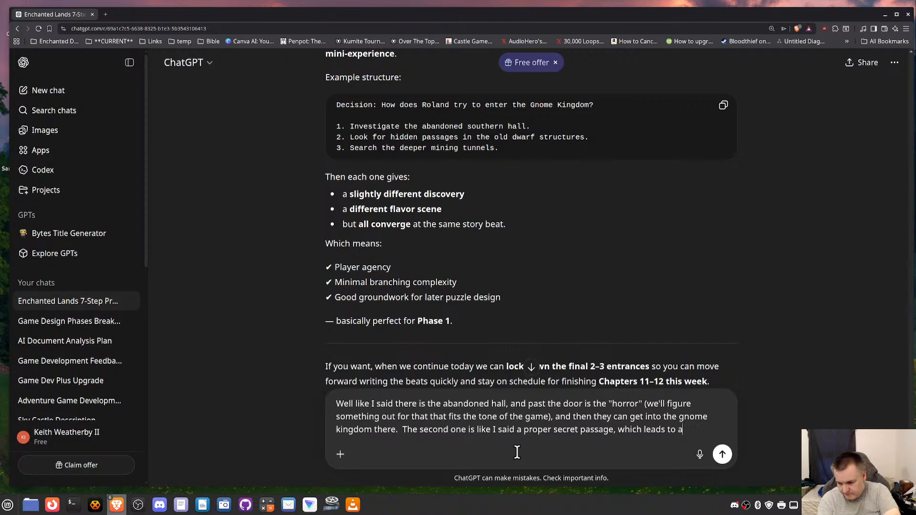
text(sor)
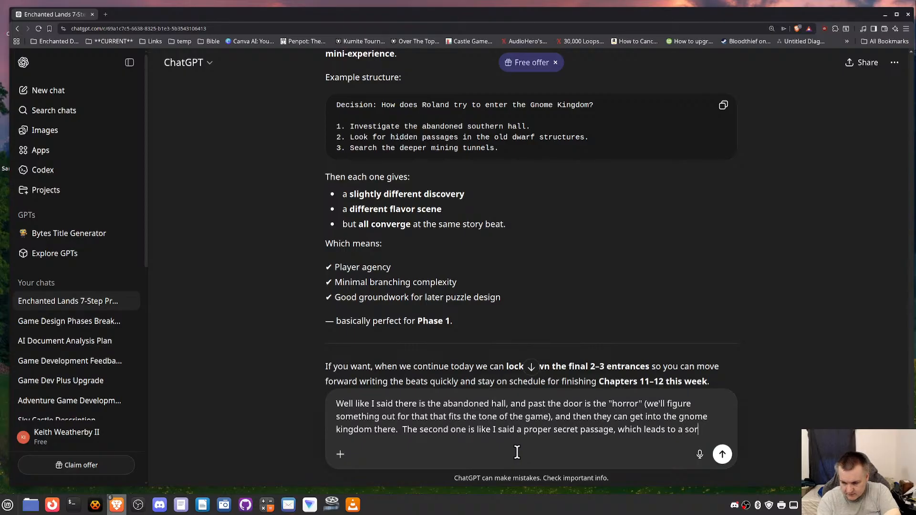
text(t of domicile)
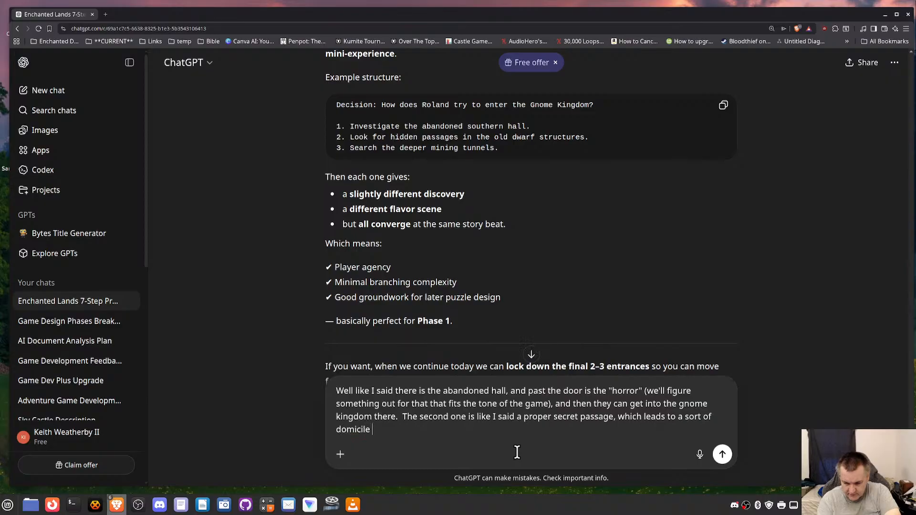
text( where we find out the)
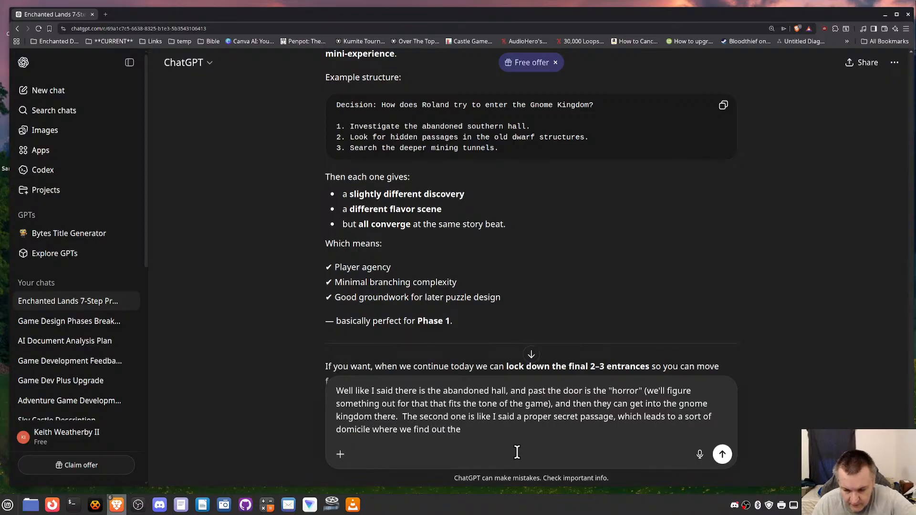
key(BackSpace)
key(BackSpace)
key(BackSpace)
key(BackSpace)
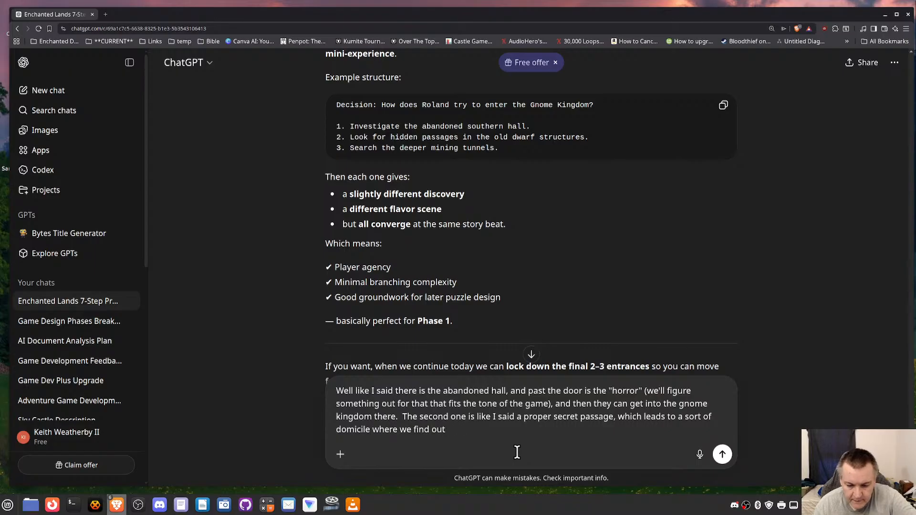
text(a Dwa)
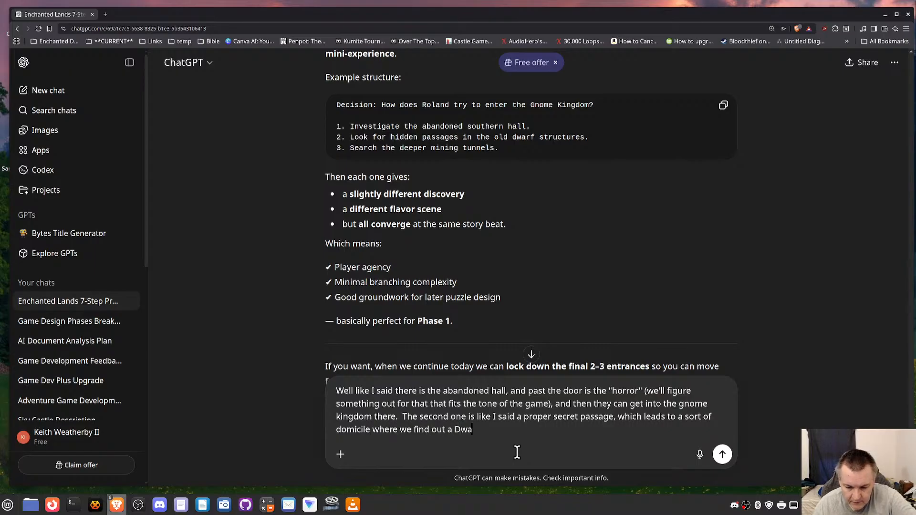
text(rf)
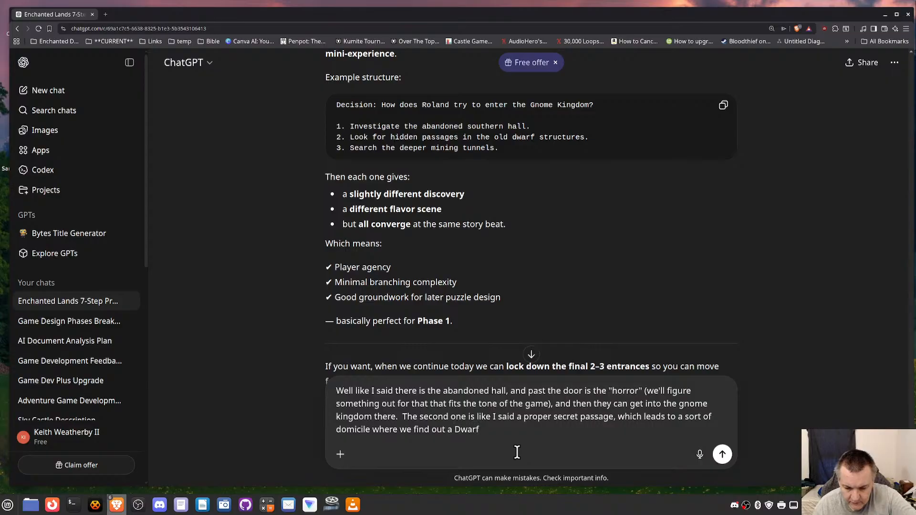
key(BackSpace)
text(ven)
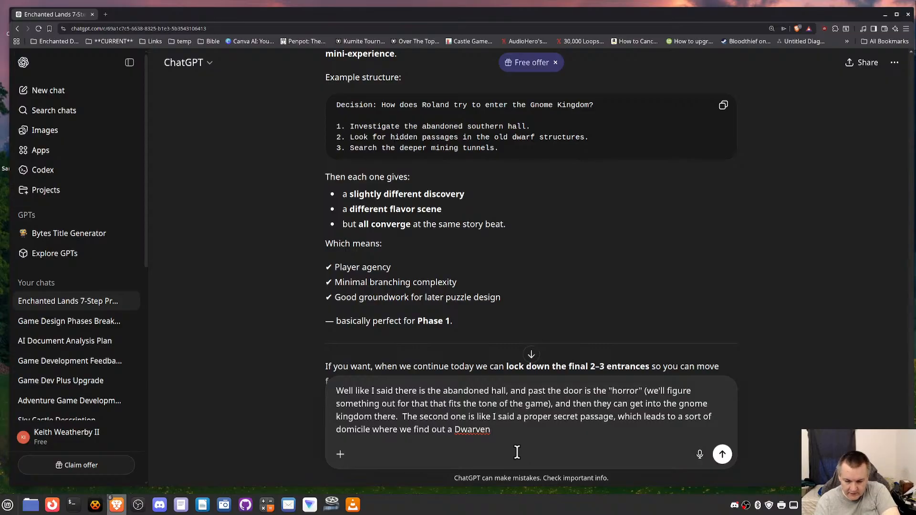
Step: Continue with 'lad and a gnome maiden', changing 'Dwarven' to lowercase 'dwarven'
text(lad and a d)
text(wa)
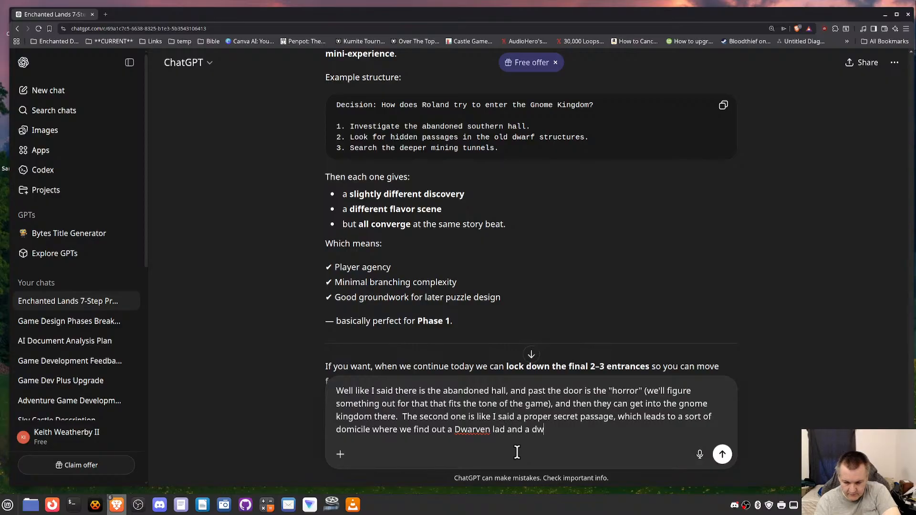
key(BackSpace)
key(BackSpace)
key(BackSpace)
key(BackSpace)
key(BackSpace)
key(BackSpace)
key(BackSpace)
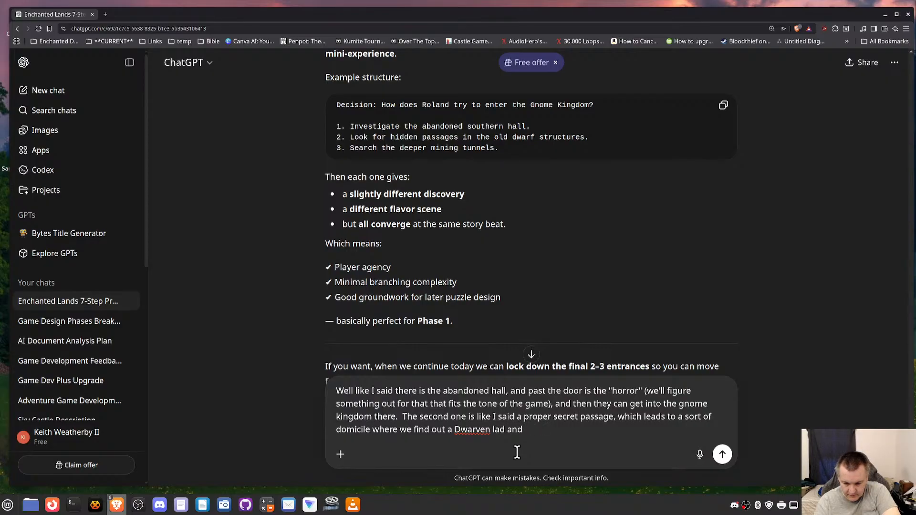
text(gnome maiden)
key(Left)
key(Left)
key(Left)
key(Left)
key(Left)
key(Left)
key(Left)
key(Left)
key(Left)
key(Left)
key(Left)
key(Left)
key(Left)
key(Left)
key(Left)
key(Left)
key(Left)
key(Left)
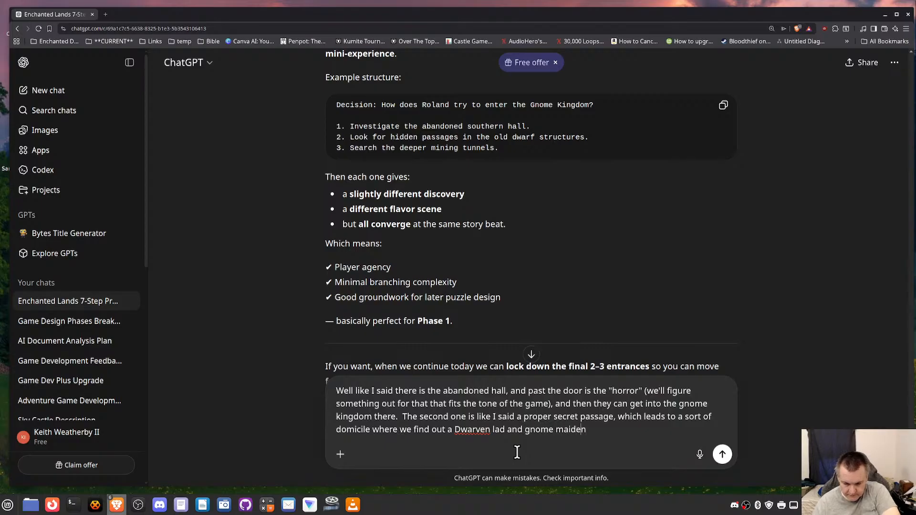
key(Delete)
text(d)
key(Right)
key(Right)
key(Right)
key(Right)
key(Right)
key(Right)
key(Right)
key(Right)
key(Right)
key(Right)
key(Right)
key(Right)
key(Right)
key(Right)
key(Right)
key(Right)
key(Right)
key(Right)
key(Right)
key(Right)
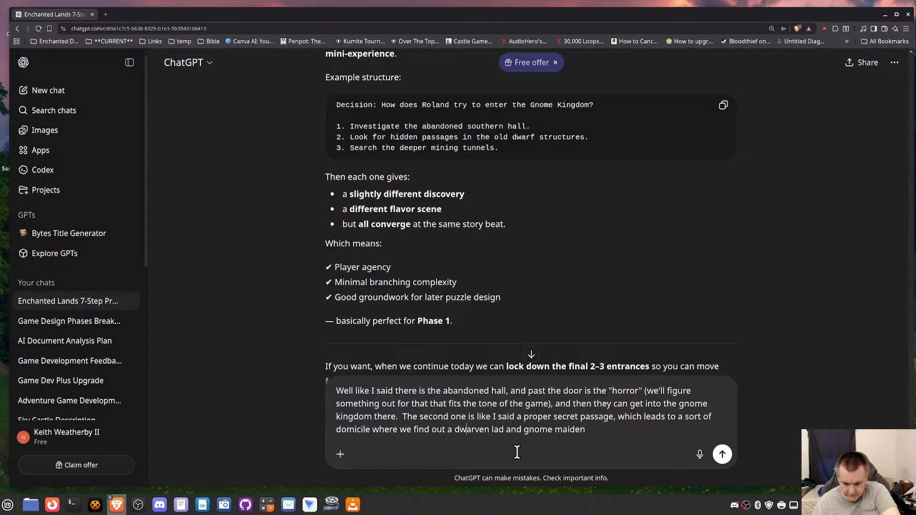
key(Right)
key(Right)
key(Right)
Step: Add that they secretly married, the mines-and-kingdom aside, and 'so really we just need one more.', then send
text(, were s)
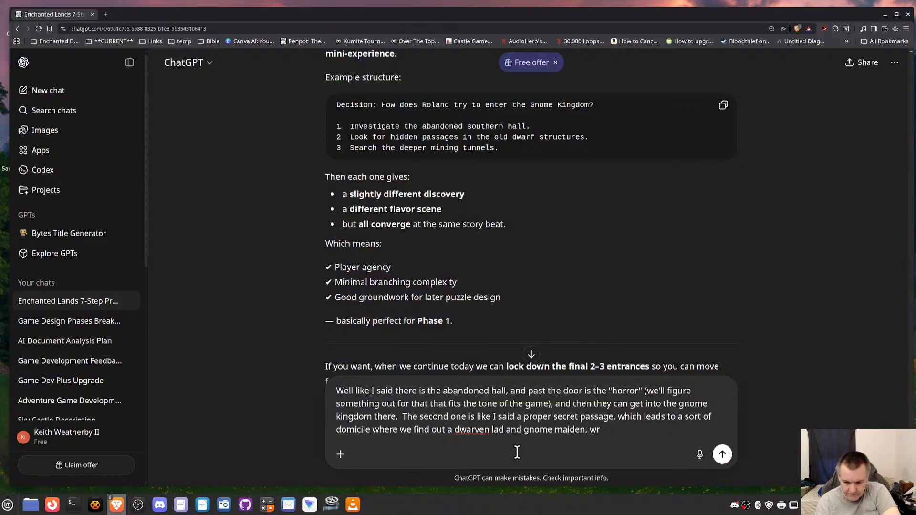
text(ecret)
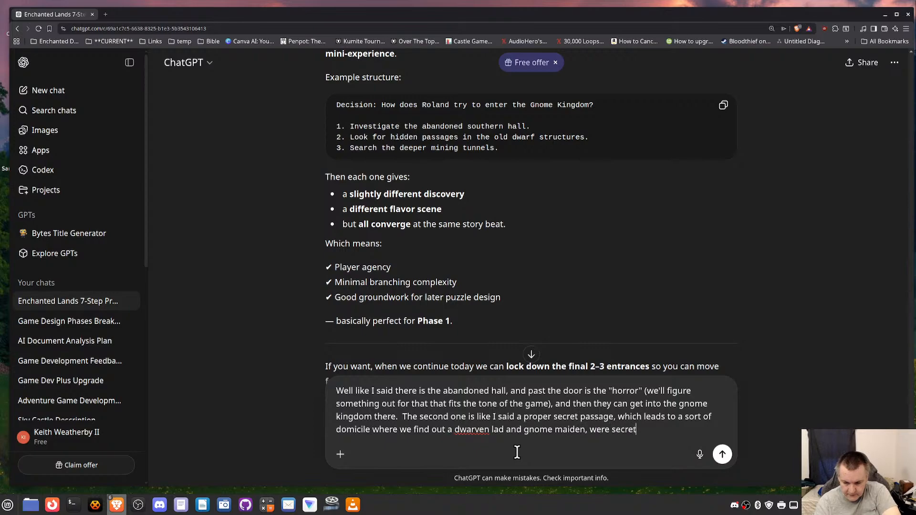
text(ly married and lived )
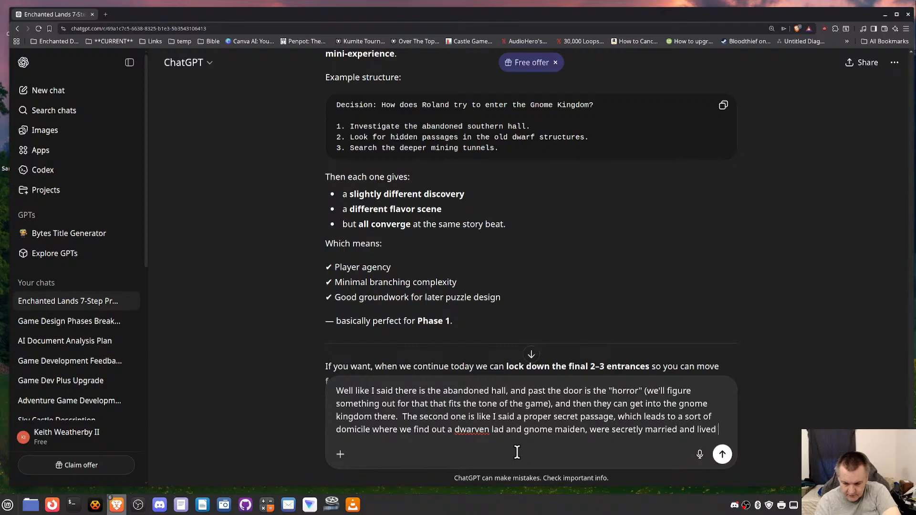
text(there for t)
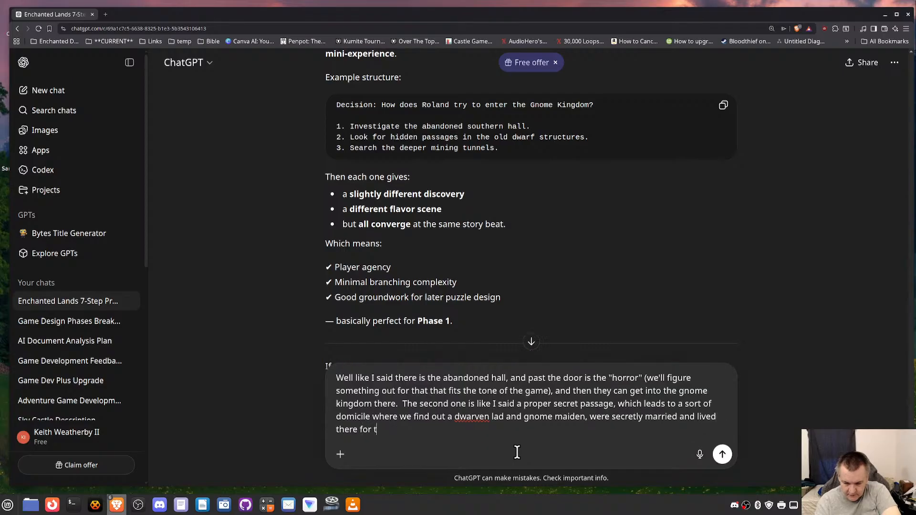
text(he rest of their days.)
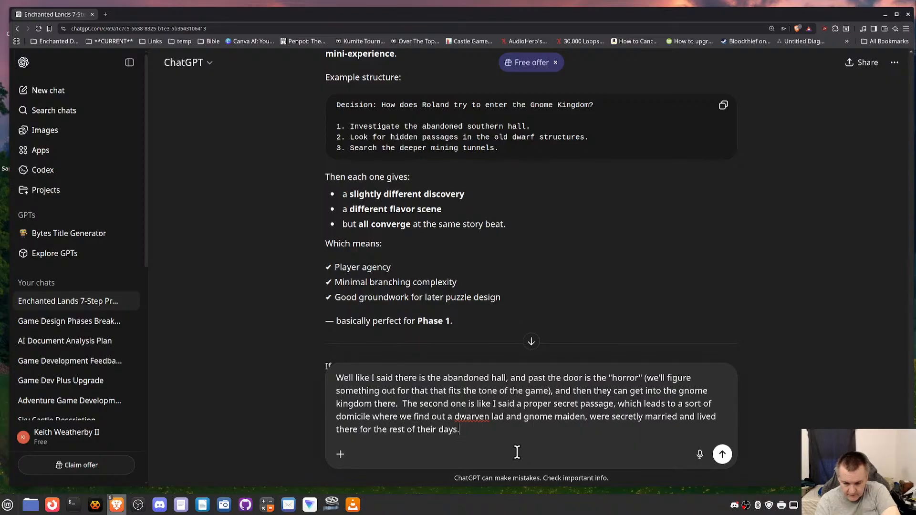
text(  But)
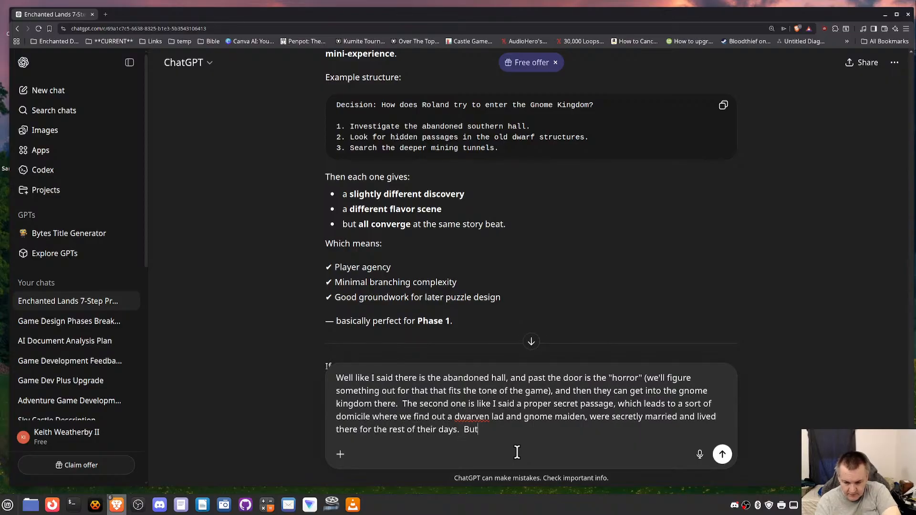
text( there are two pass)
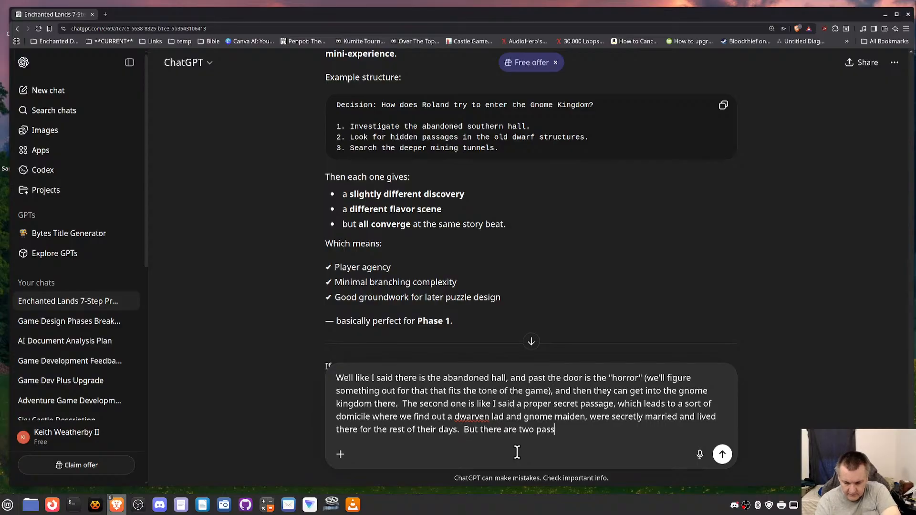
text(ages so that e)
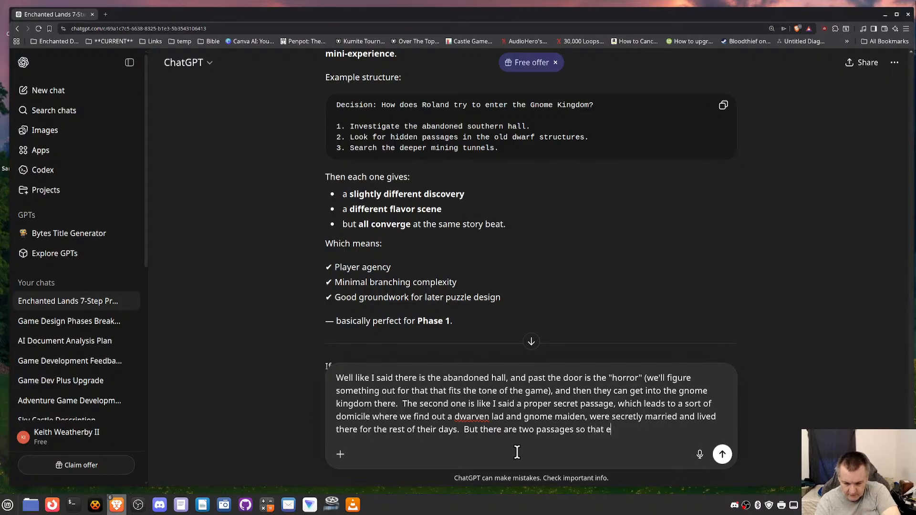
text(ither could go back t)
text(nto the )
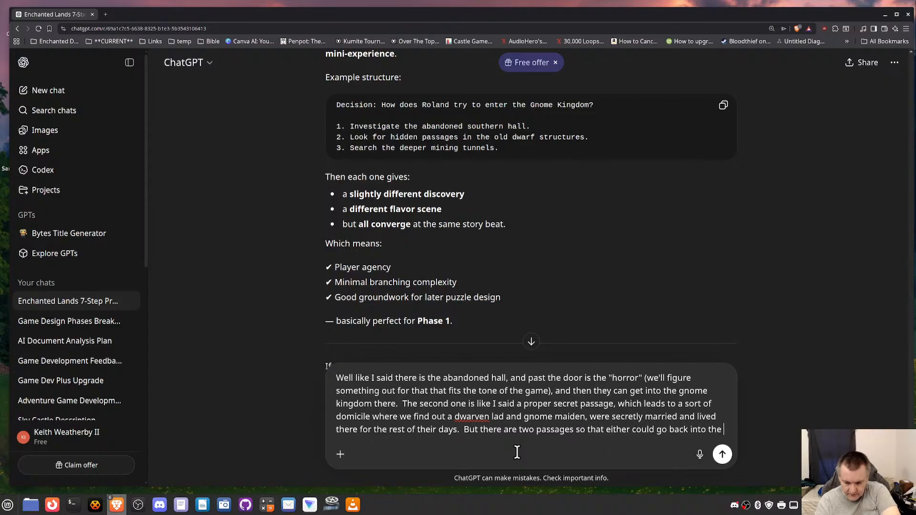
text("cave sys)
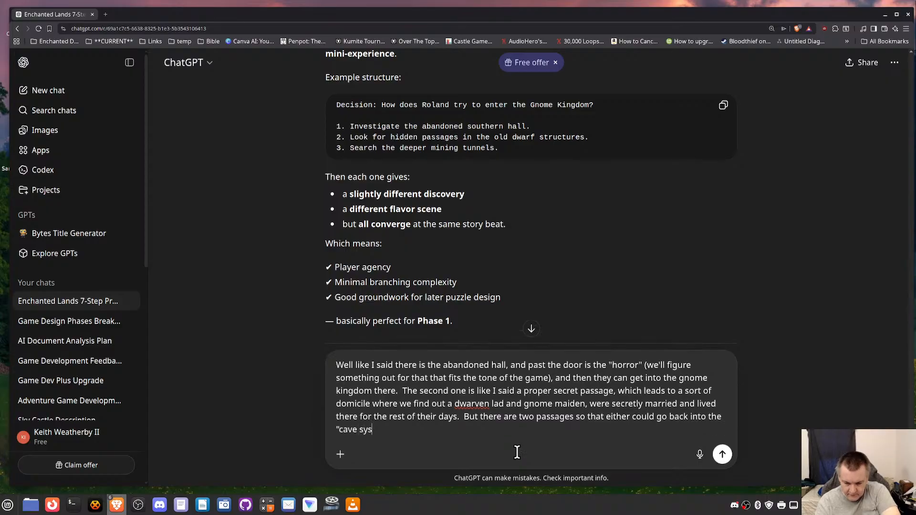
text(tem" (originally a cafv)
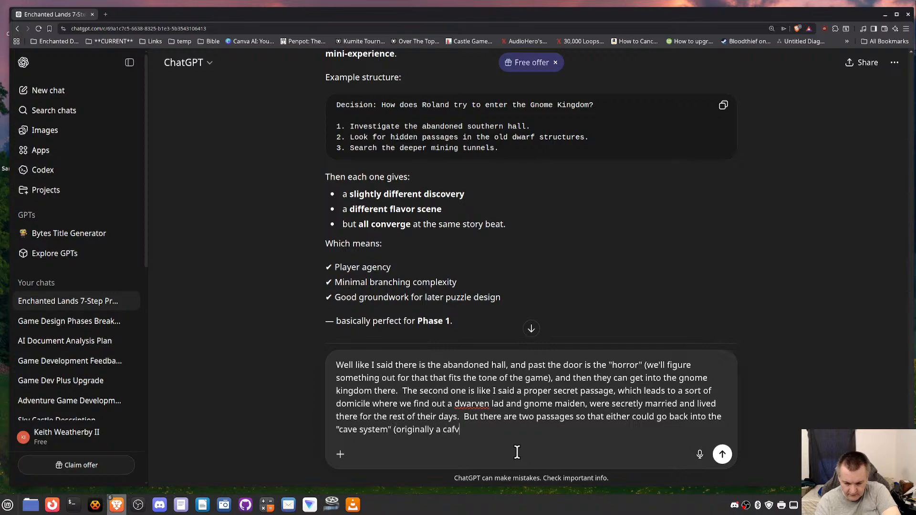
key(BackSpace)
key(BackSpace)
text(ve system)
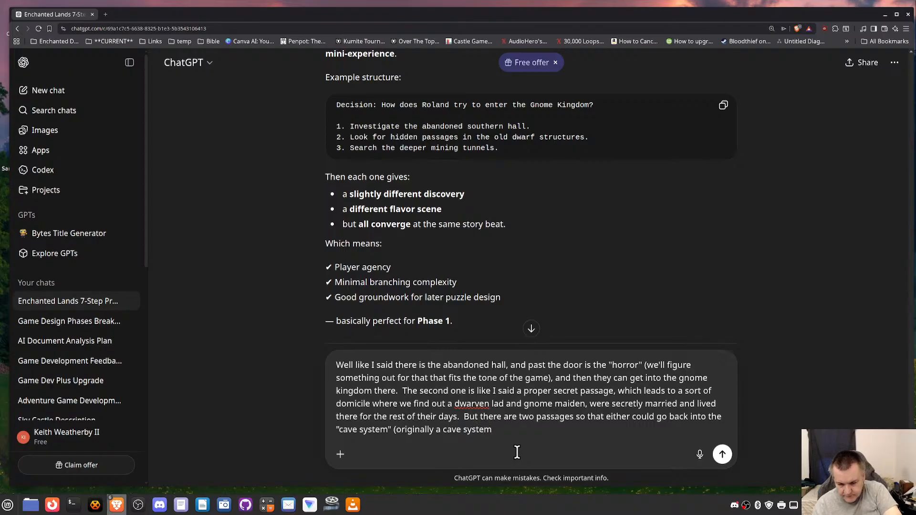
key(BackSpace)
key(BackSpace)
key(BackSpace)
key(BackSpace)
key(BackSpace)
key(BackSpace)
key(BackSpace)
key(BackSpace)
key(BackSpace)
key(BackSpace)
key(BackSpace)
key(BackSpace)
key(BackSpace)
key(BackSpace)
key(BackSpace)
key(BackSpace)
key(BackSpace)
key(BackSpace)
key(BackSpace)
key(BackSpace)
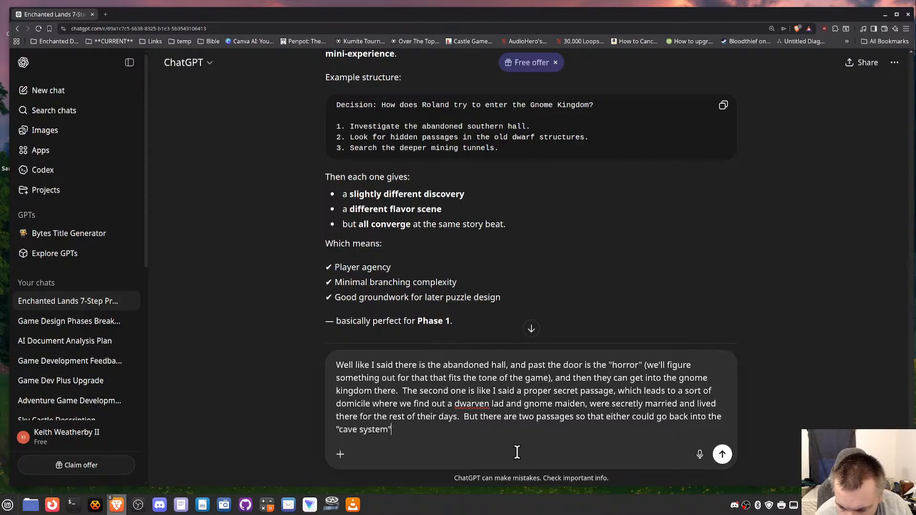
text((that )
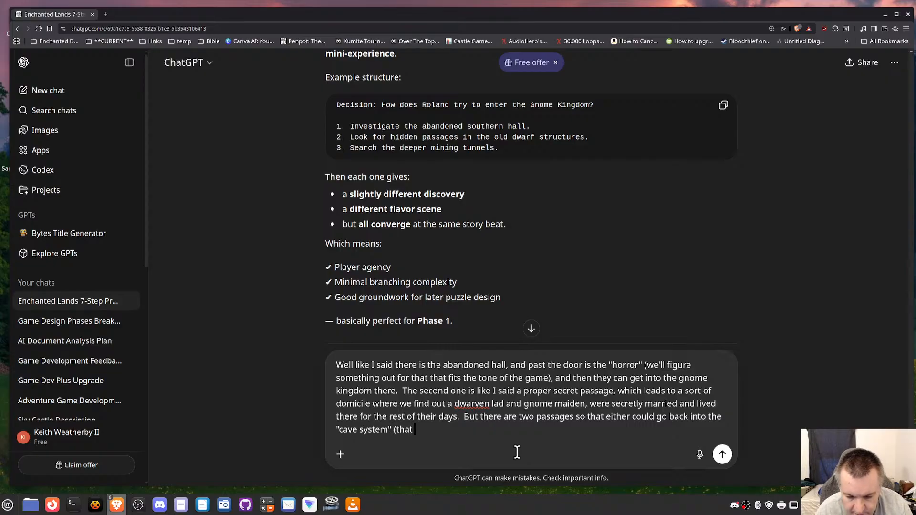
text(is d)
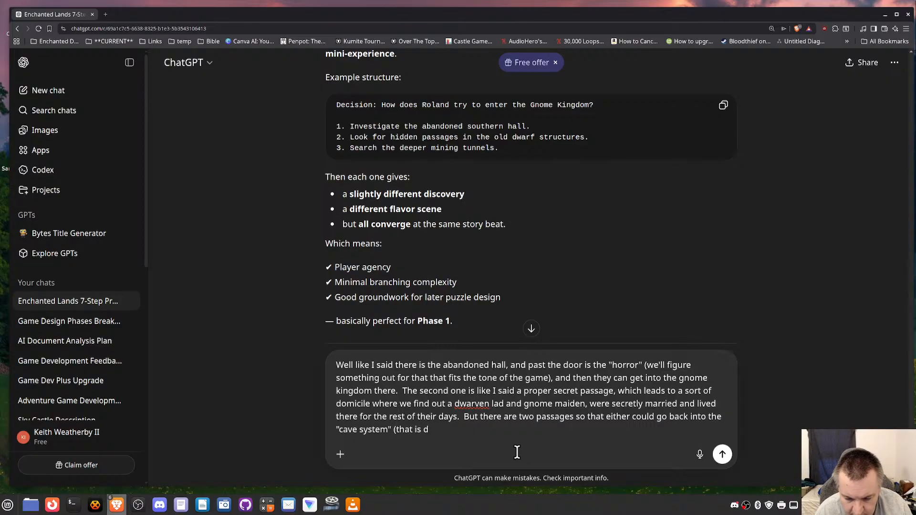
key(BackSpace)
text(the Dwar)
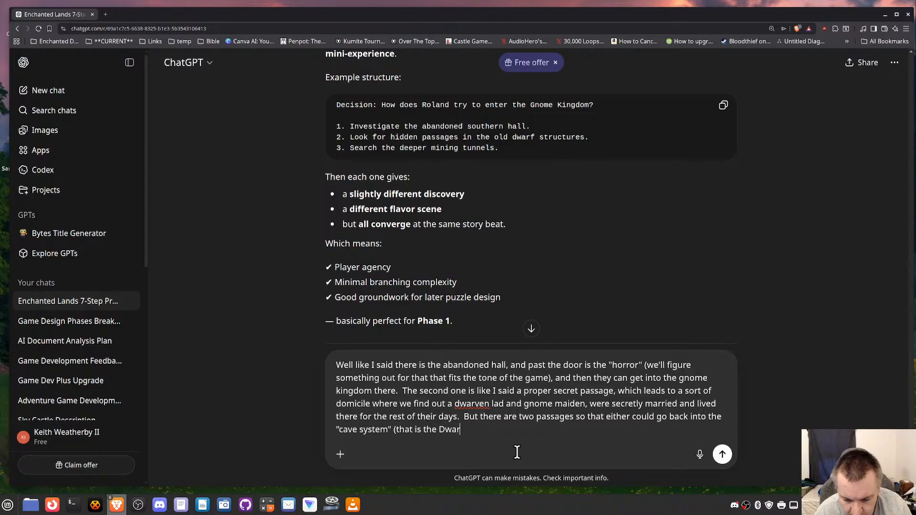
text(f back to)
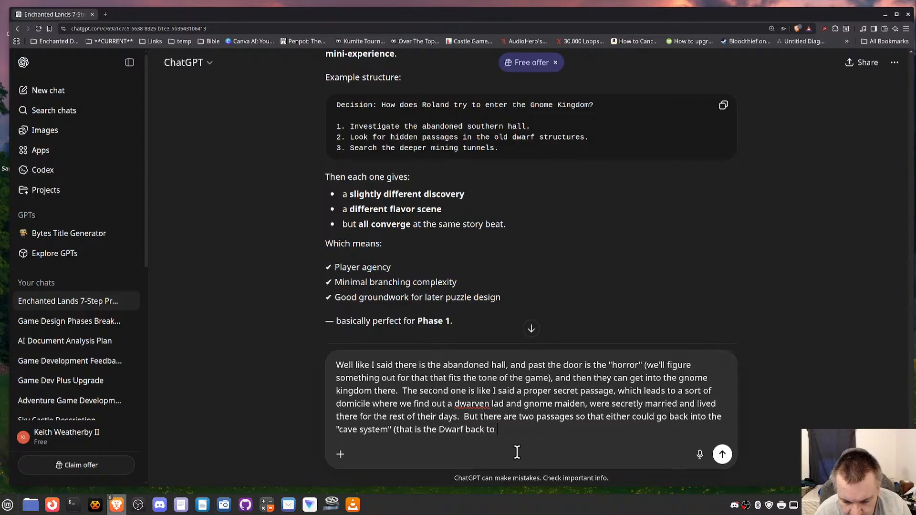
text( his mines, an)
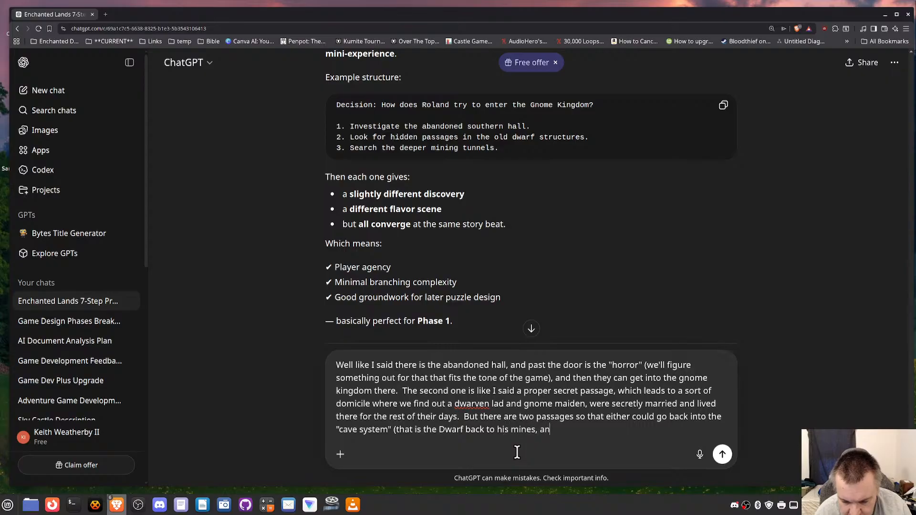
text(d the Gnom)
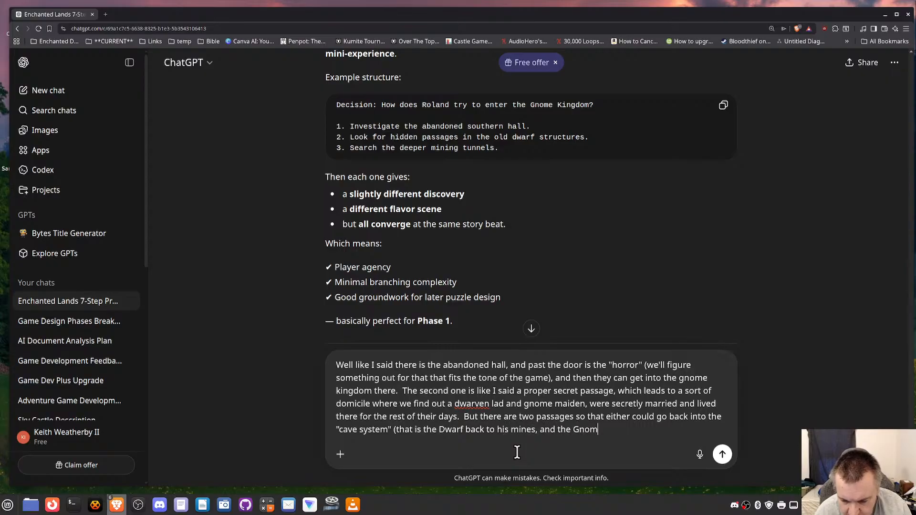
text(e back to hw)
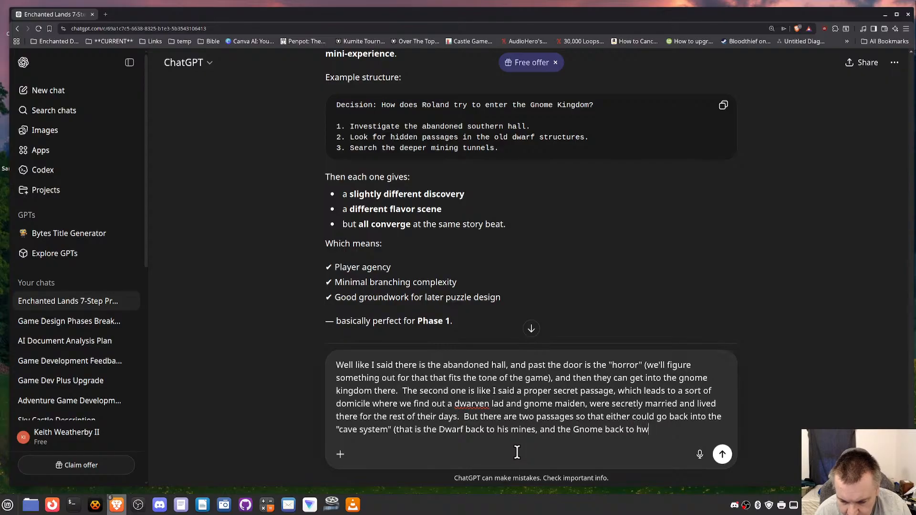
key(BackSpace)
text(er)
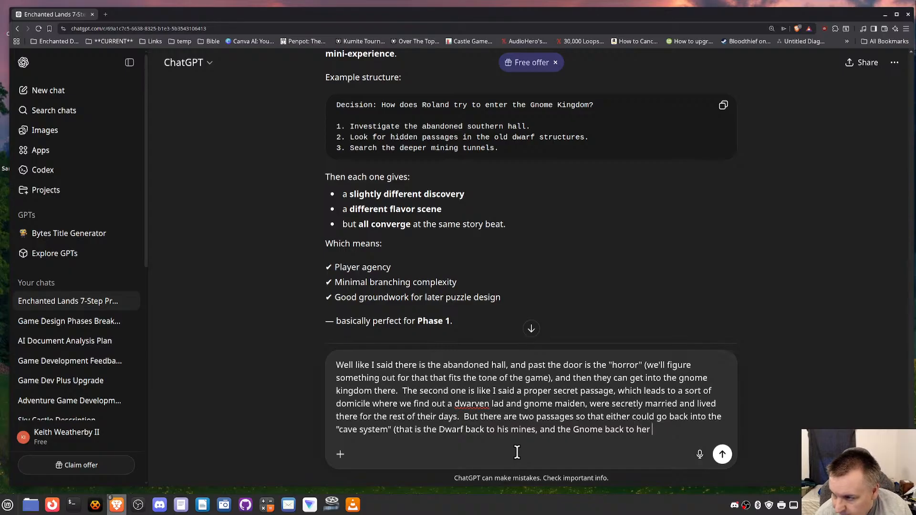
text( k)
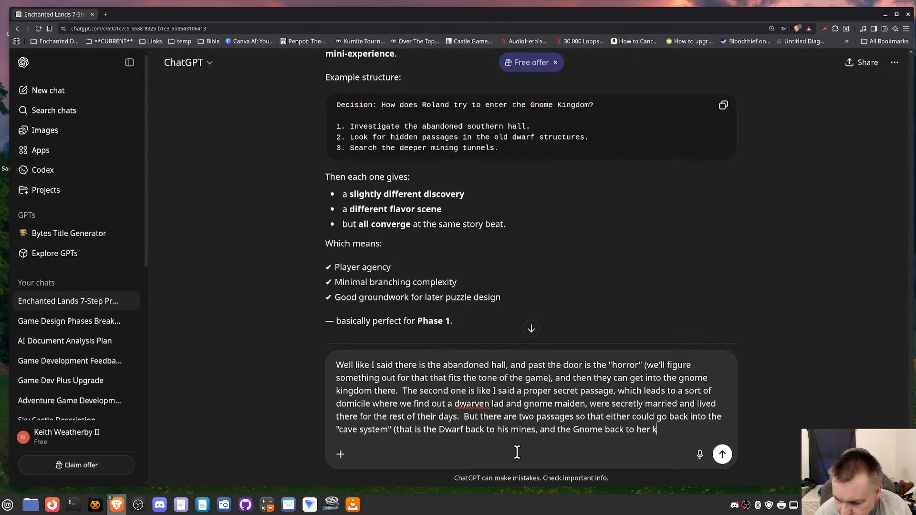
text(ingdom))
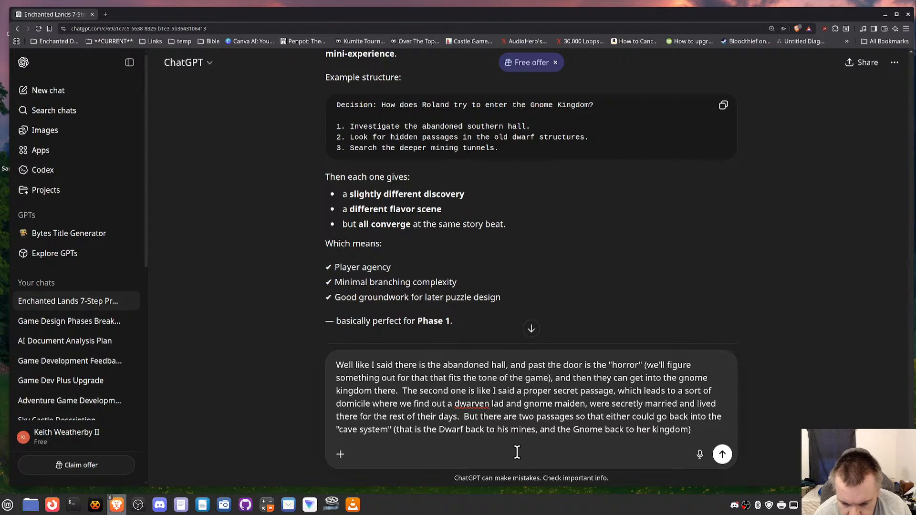
text(...)
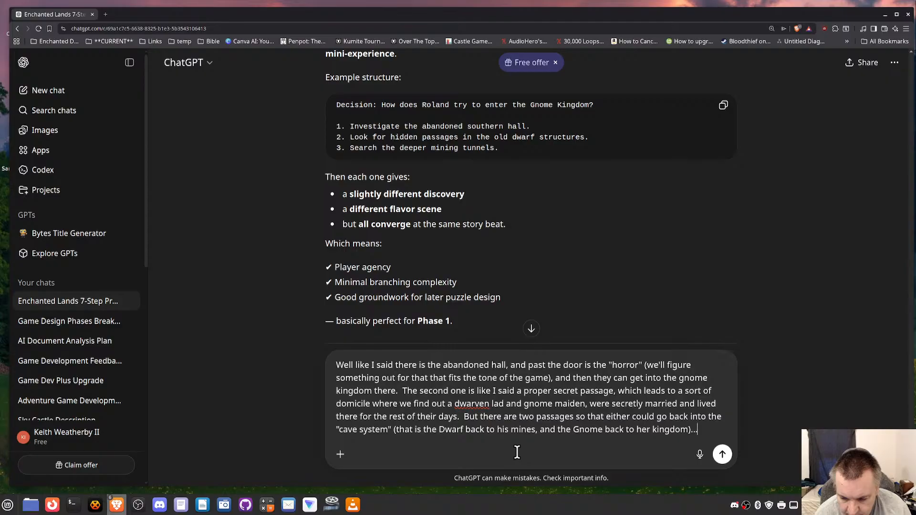
text(so re)
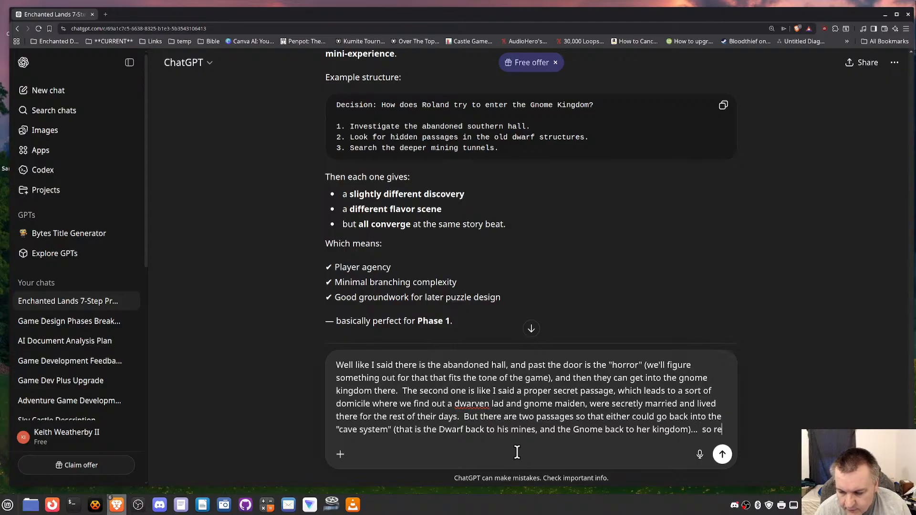
text(ally we just need one more.)
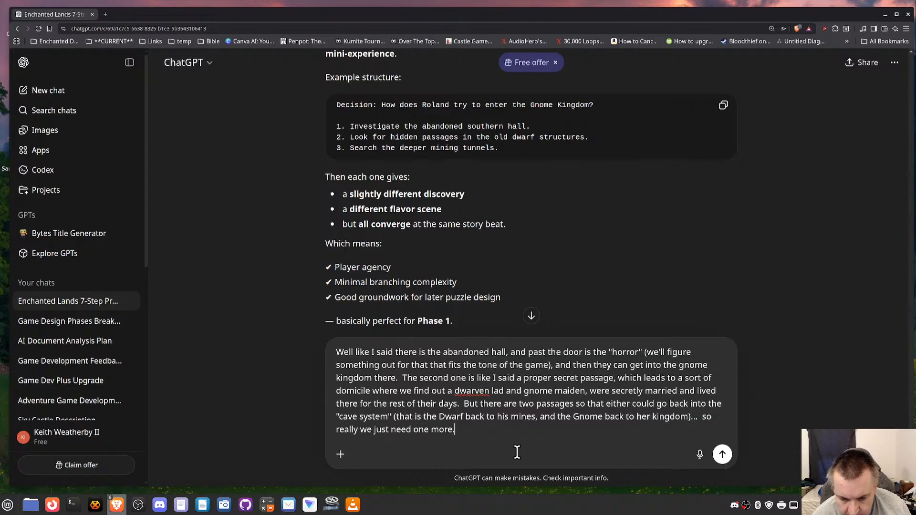
key(Return)
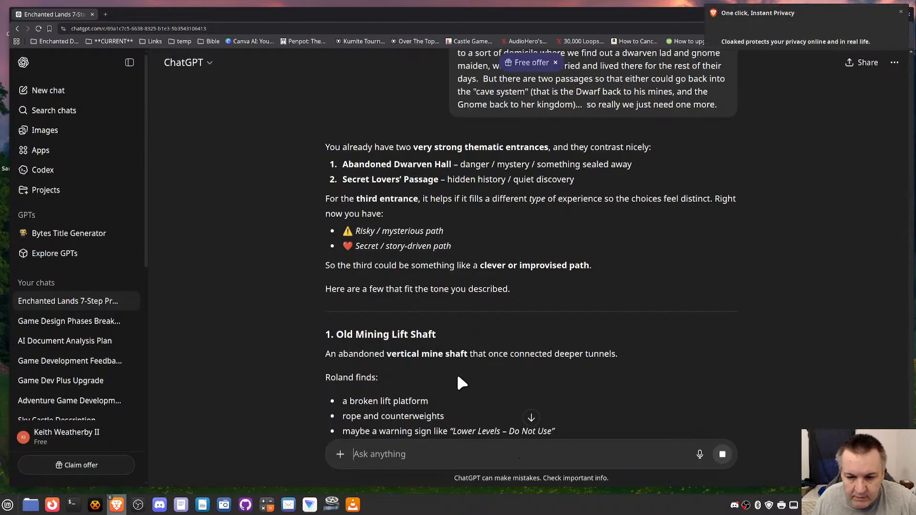
Step: Scroll through ChatGPT's reply covering the Old Mining Lift Shaft and Quicksilver Vent Tunnel options
scroll(458, 377, down, 1)
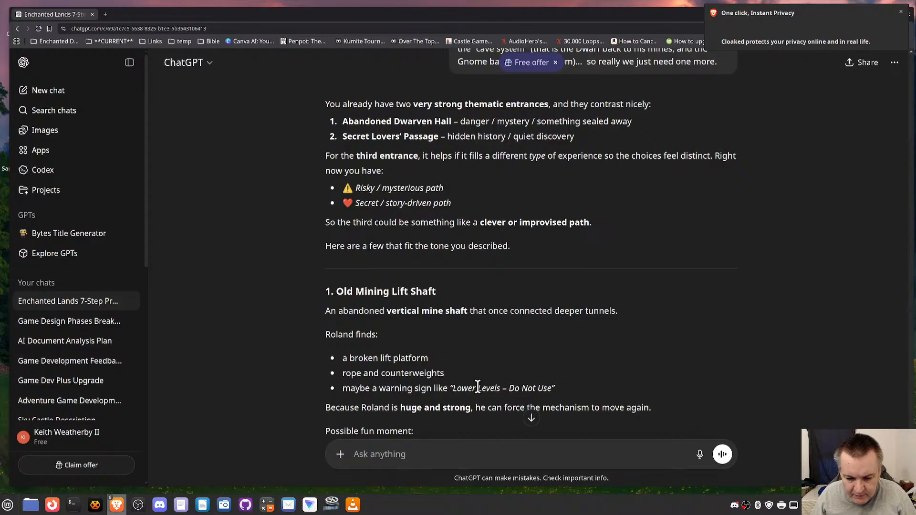
scroll(460, 411, down, 3)
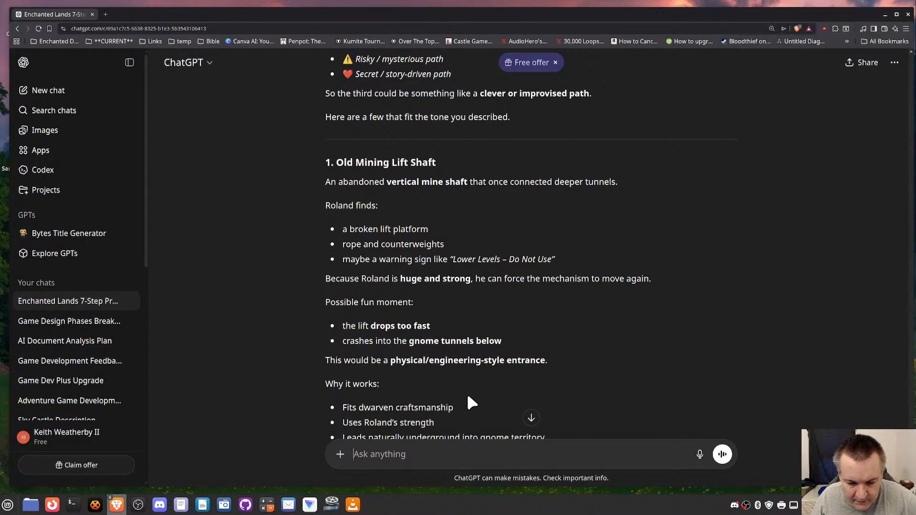
scroll(468, 396, down, 3)
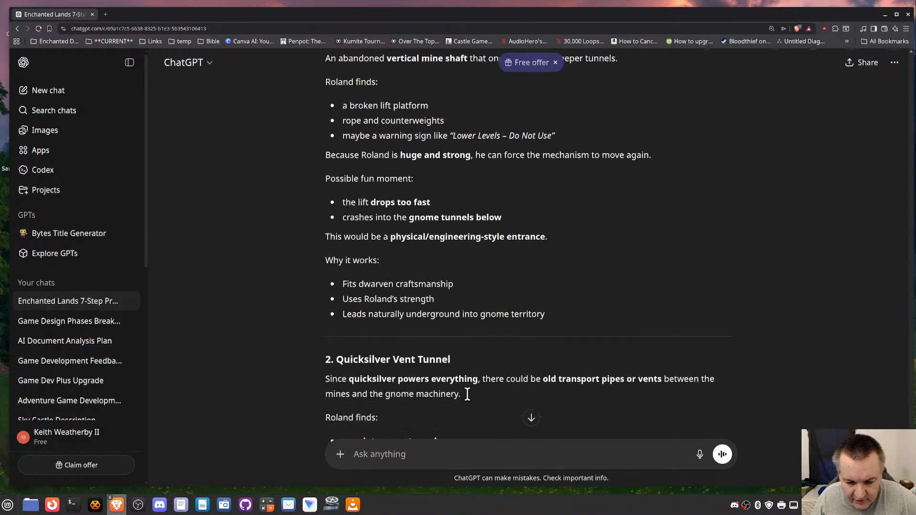
scroll(466, 392, down, 1)
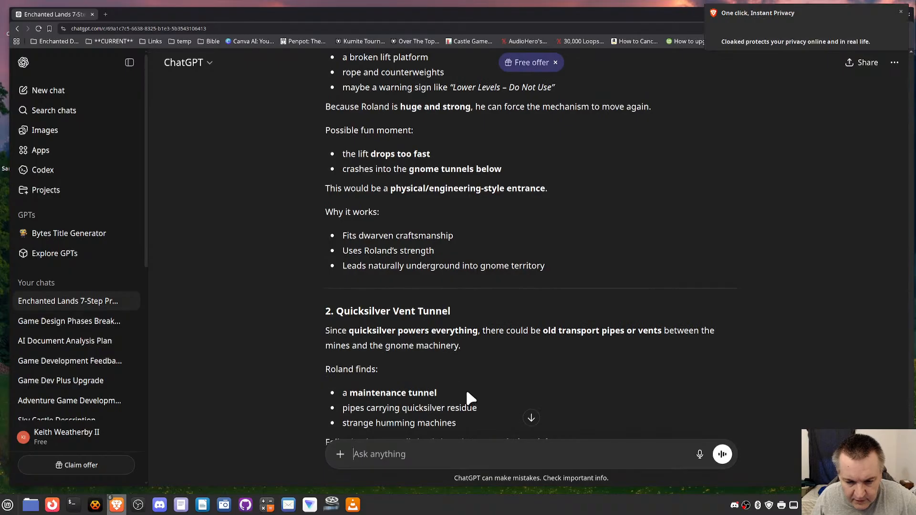
scroll(466, 392, down, 3)
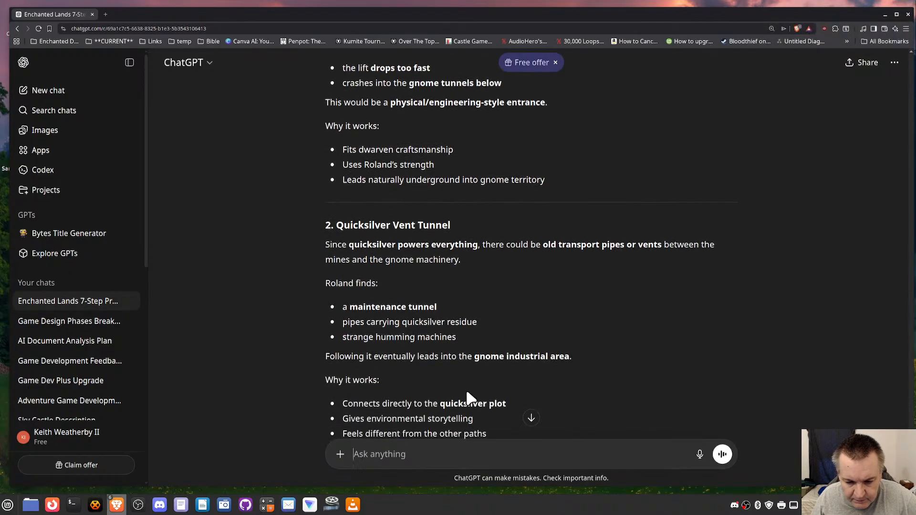
scroll(467, 393, up, 4)
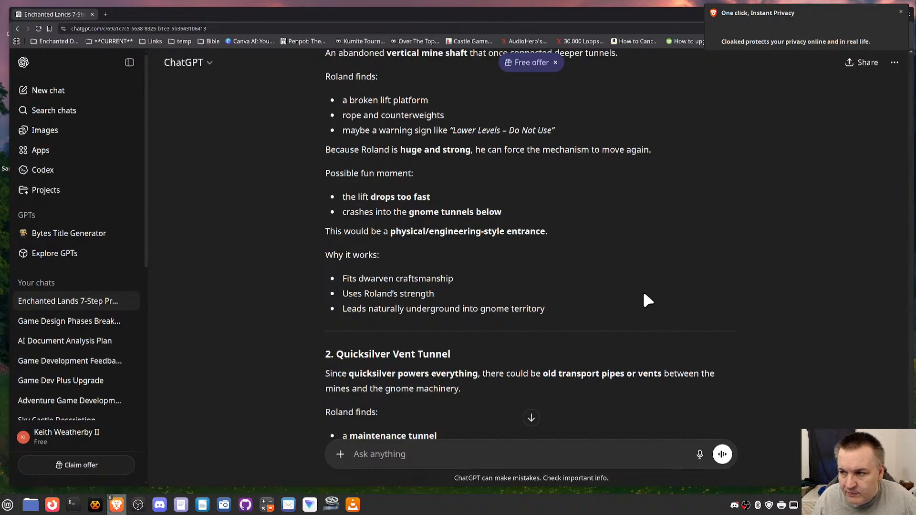
Step: Dismiss Brave's 'One click, Instant Privacy' pop-up and read on through the mine-shaft explanation
click(901, 12)
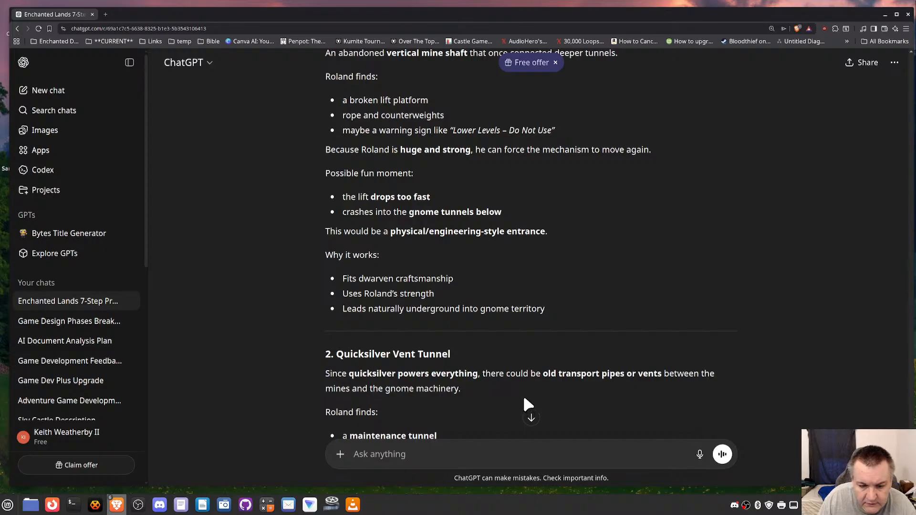
scroll(524, 403, down, 5)
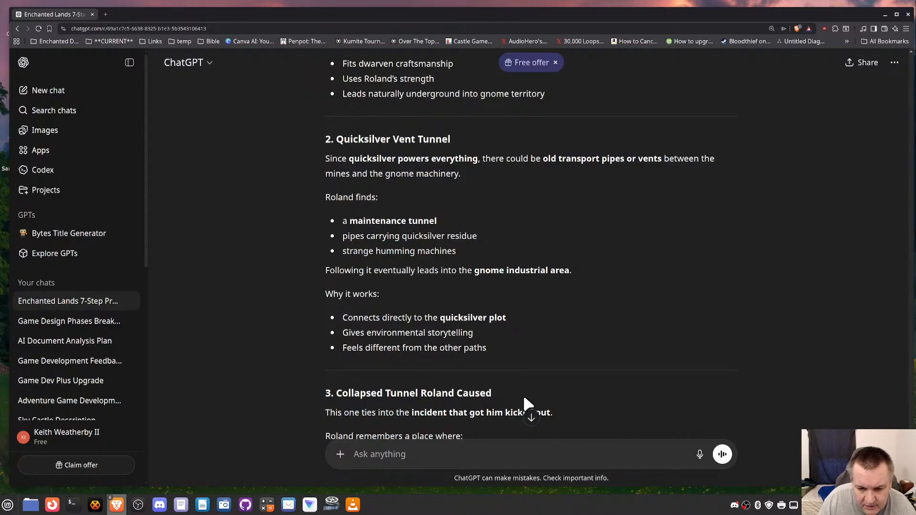
scroll(525, 399, down, 1)
scroll(524, 400, down, 2)
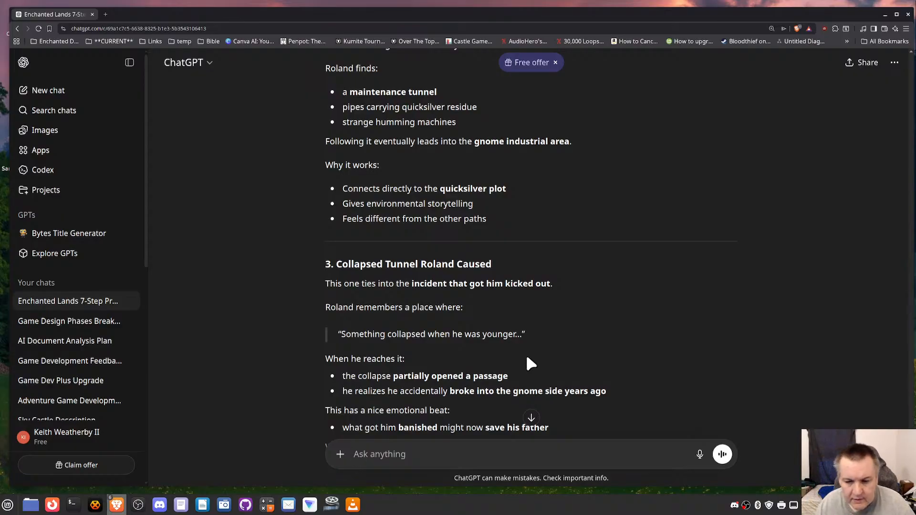
scroll(522, 387, down, 1)
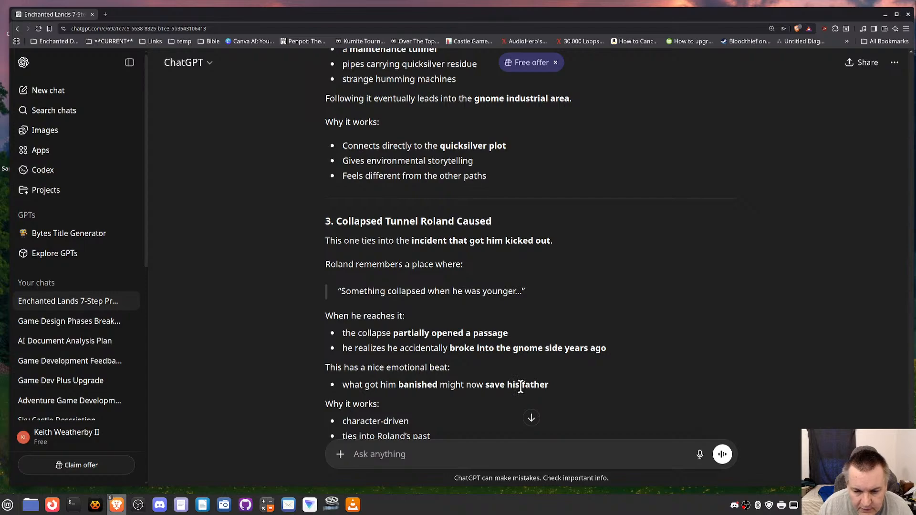
scroll(520, 387, down, 2)
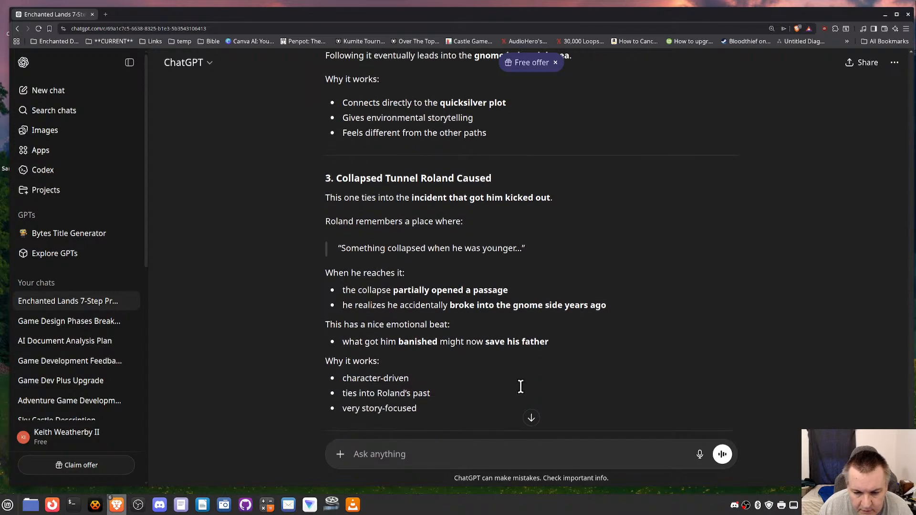
scroll(519, 384, down, 4)
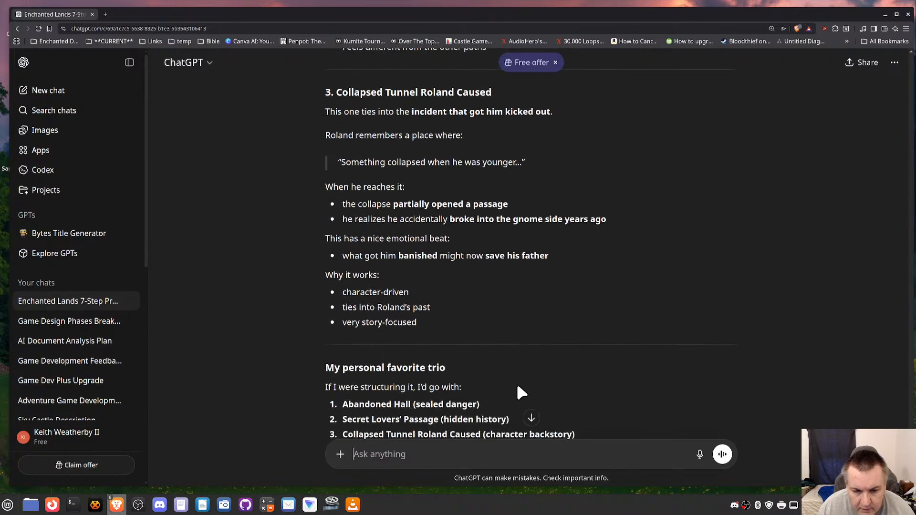
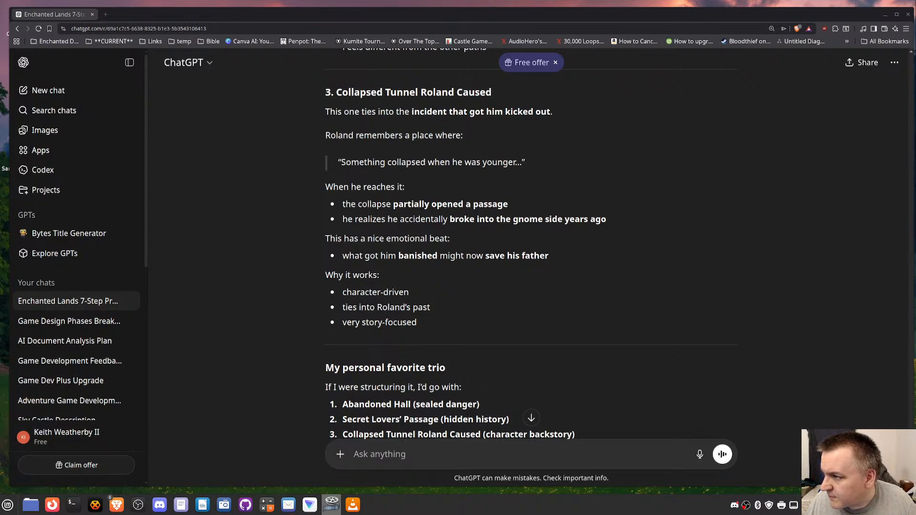
Step: Dismiss the crypto yield promotion notice and return to the browser window
key(alt+Tab)
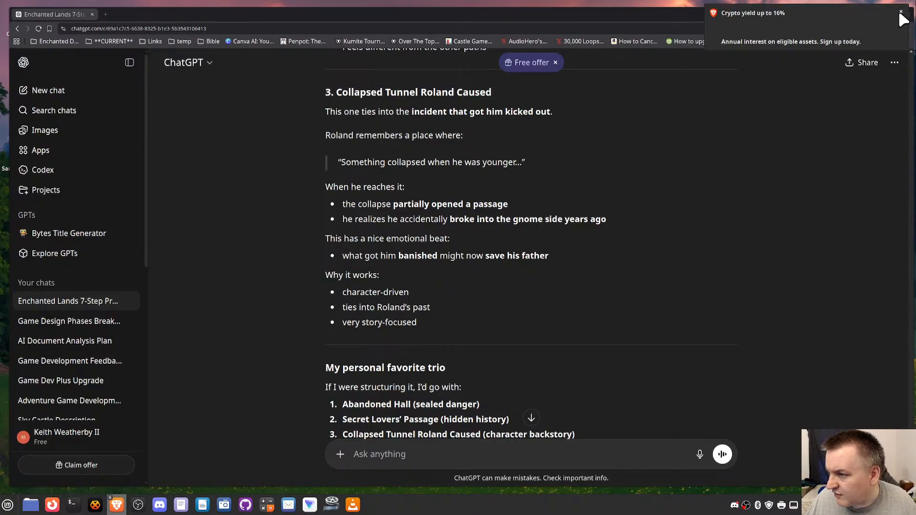
click(900, 12)
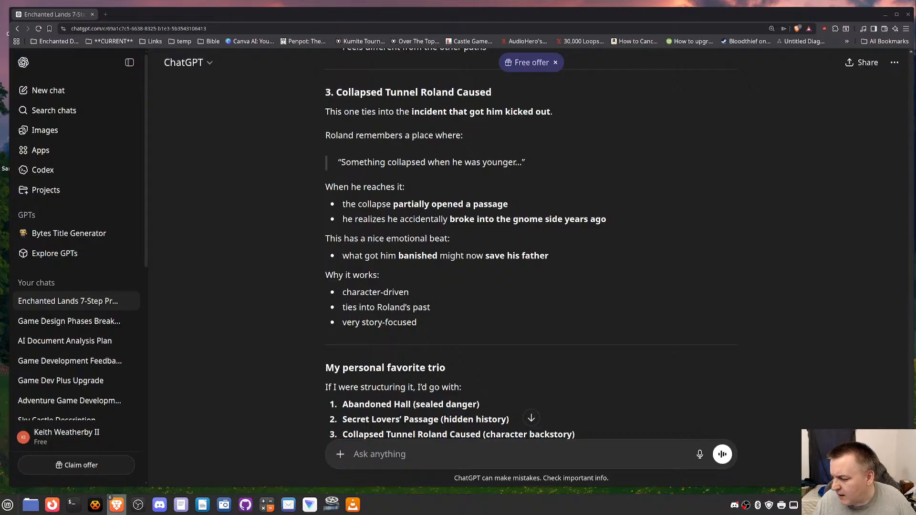
key(alt+Tab)
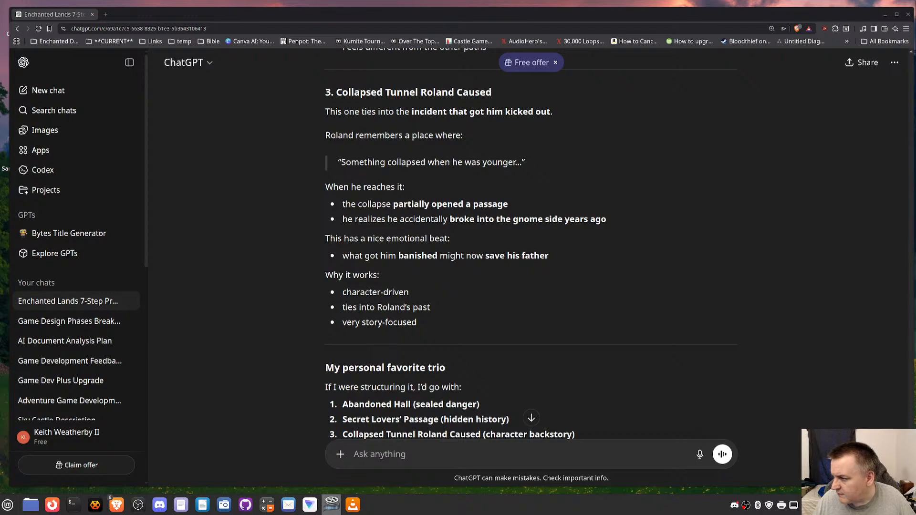
key(alt+Tab)
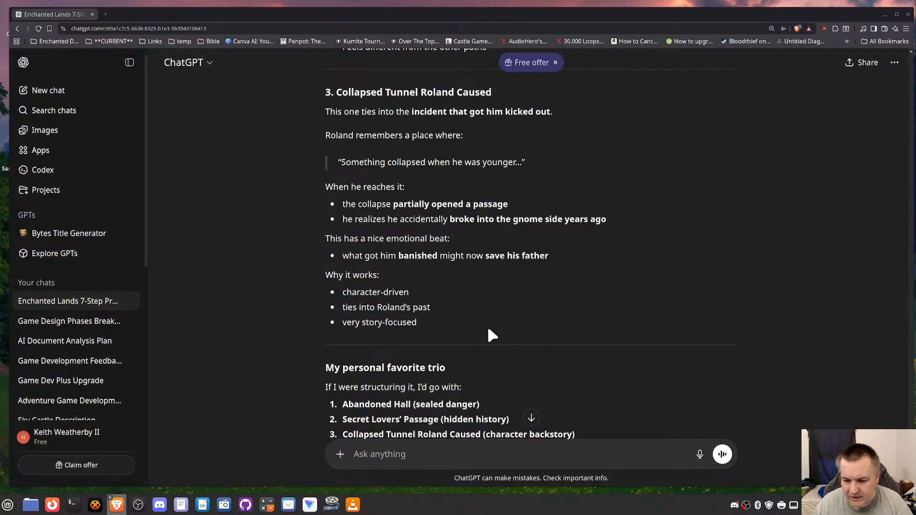
Step: Scroll through the mundane sealed-hall examples, like the runaway dwarven boring machine, to the Phase 1 offer
scroll(492, 335, down, 3)
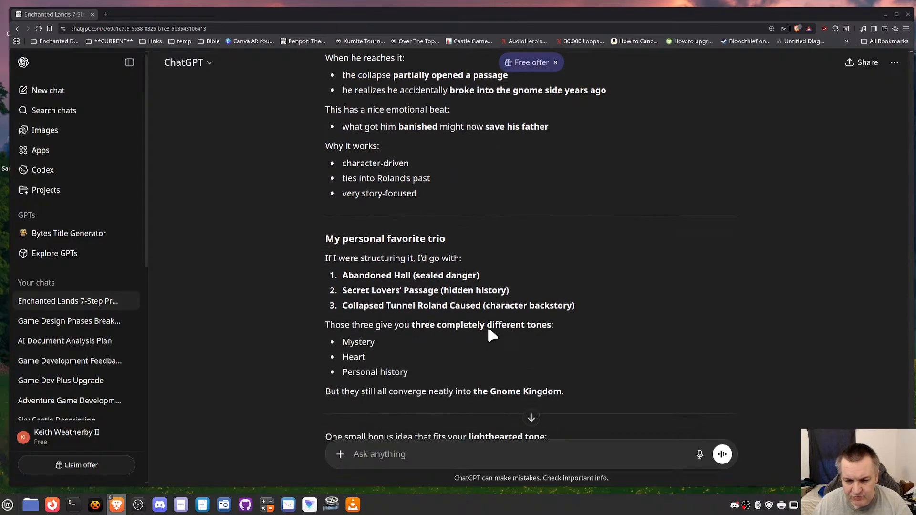
scroll(488, 332, down, 2)
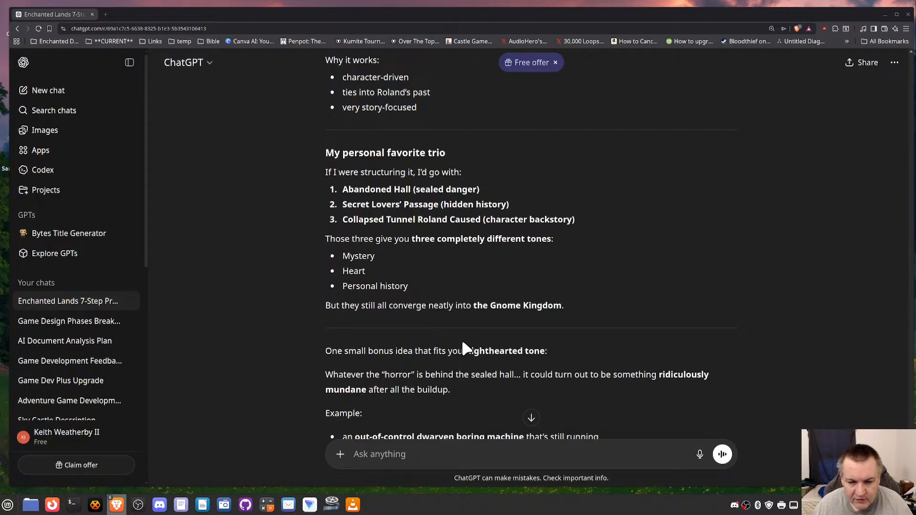
scroll(462, 342, down, 3)
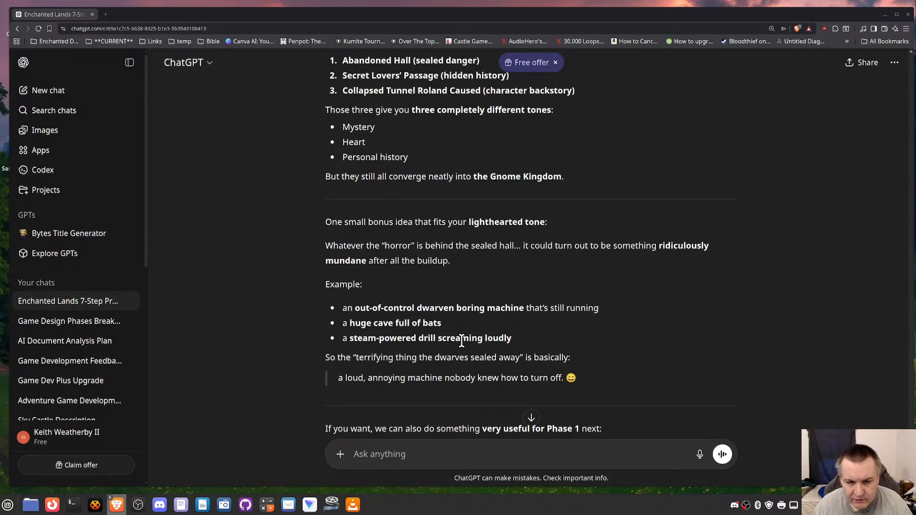
scroll(462, 341, down, 2)
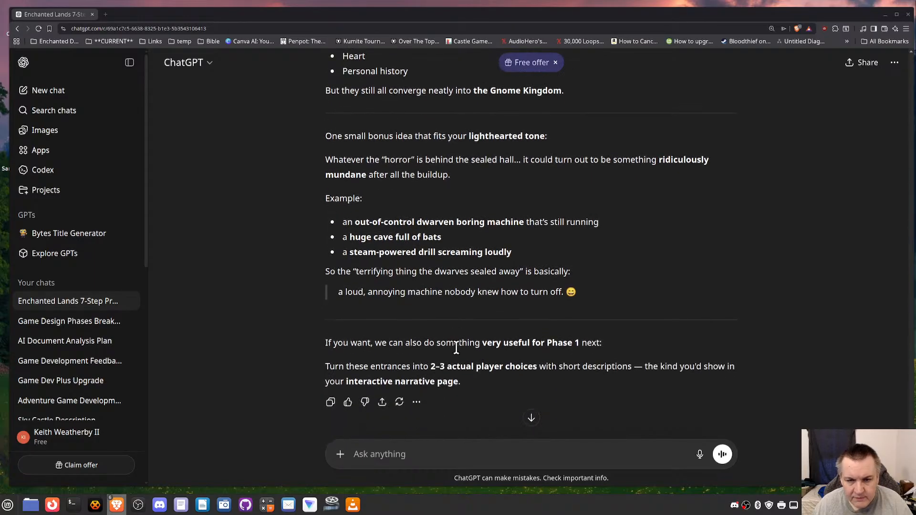
scroll(458, 355, down, 1)
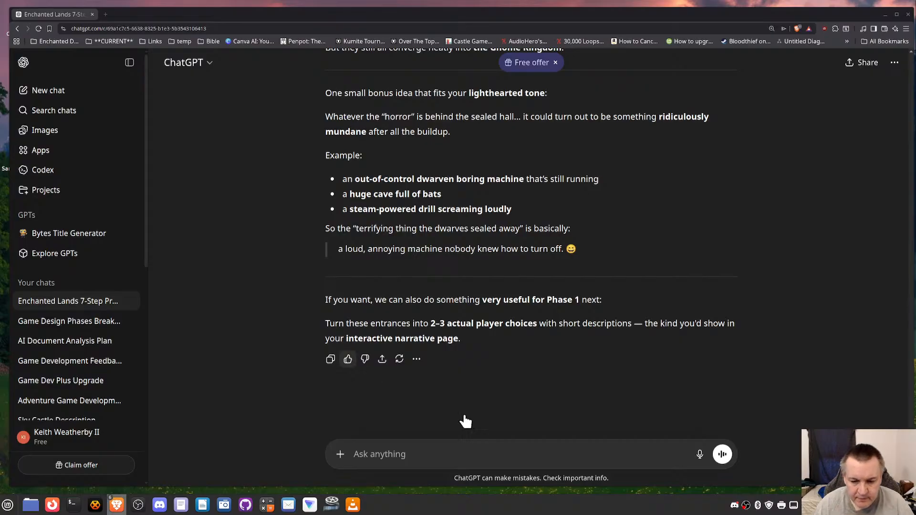
Step: Start a follow-up noting an out-of-control mining machine could keep drilling until everything collapsed
click(476, 457)
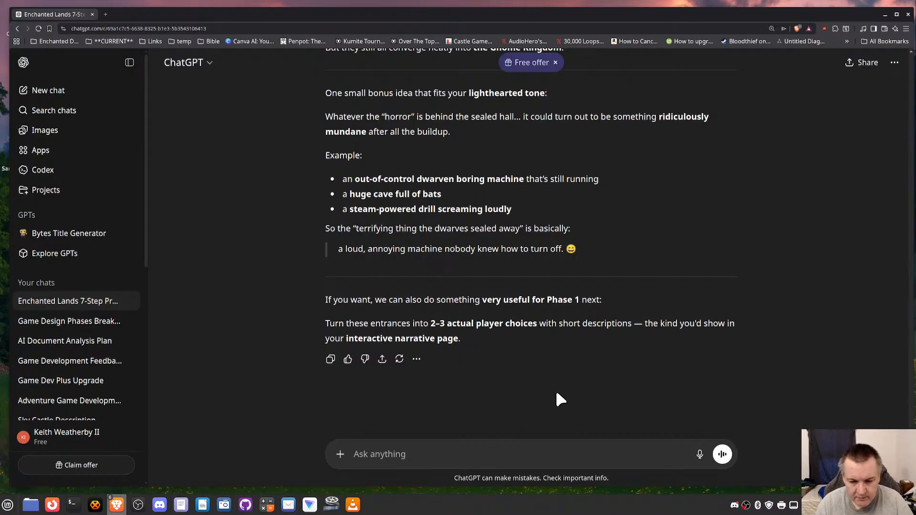
text(So )
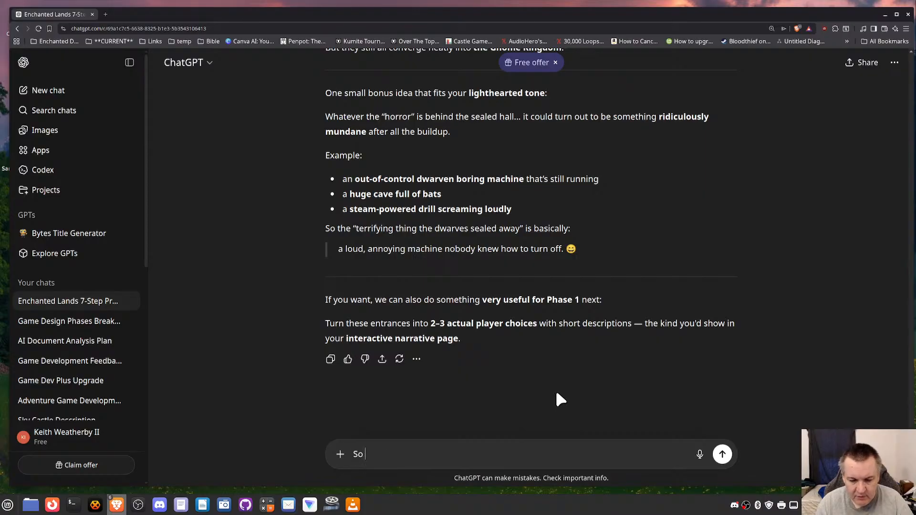
text(with the )
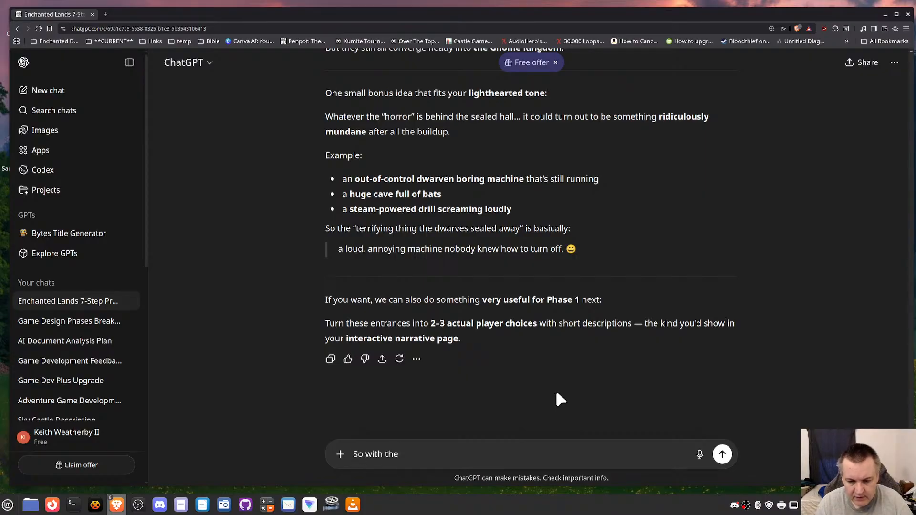
text(out-o)
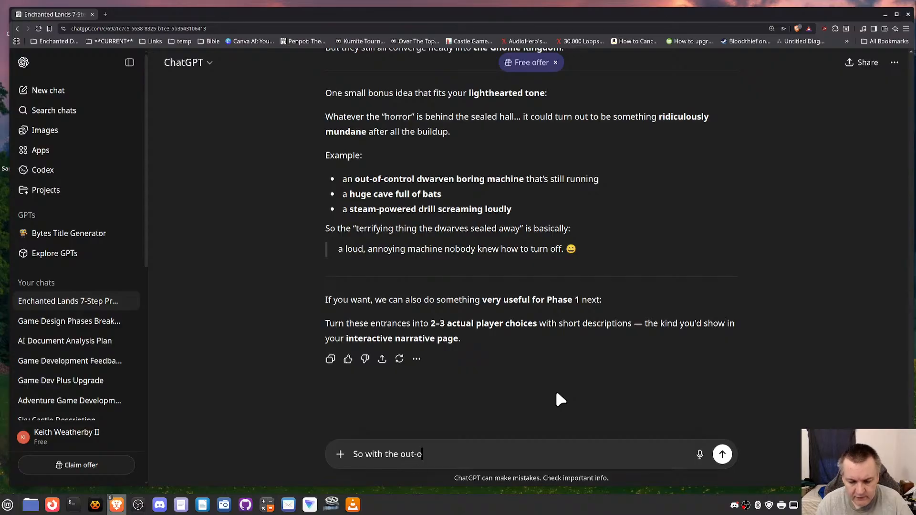
text(f-control mac)
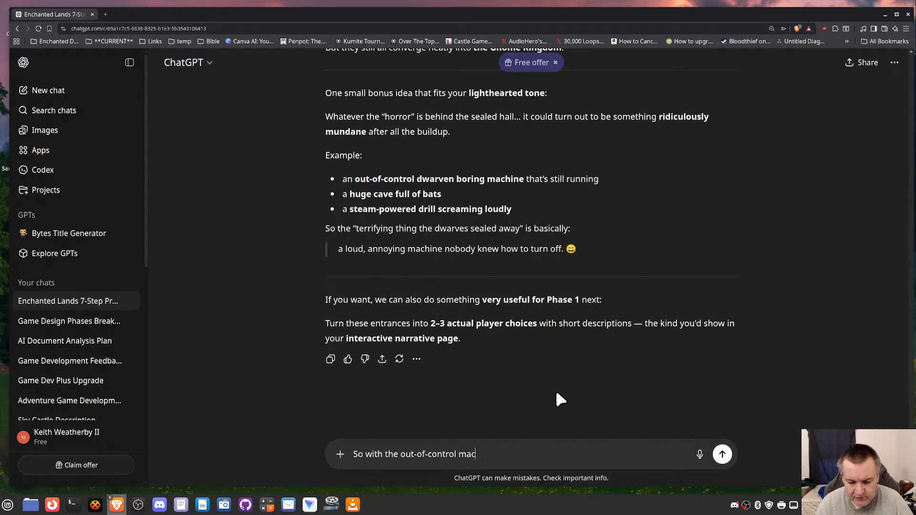
text(hine, )
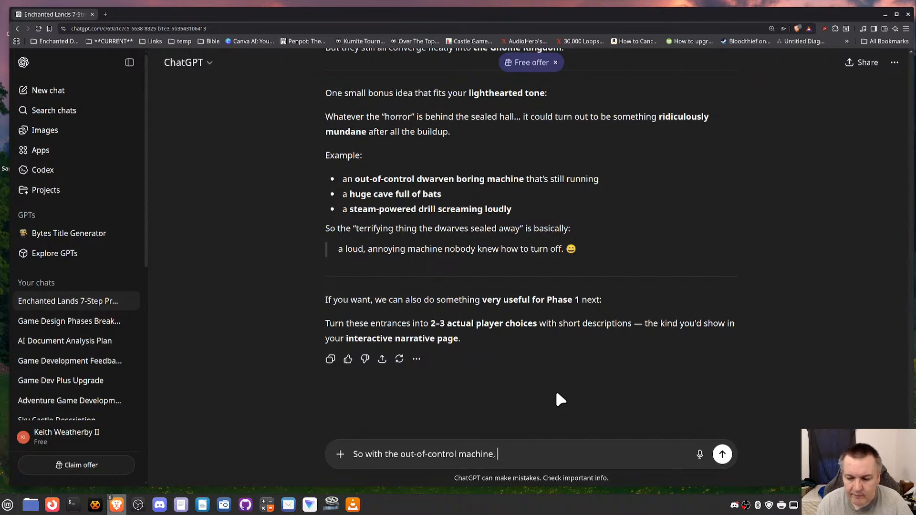
text(if it's )
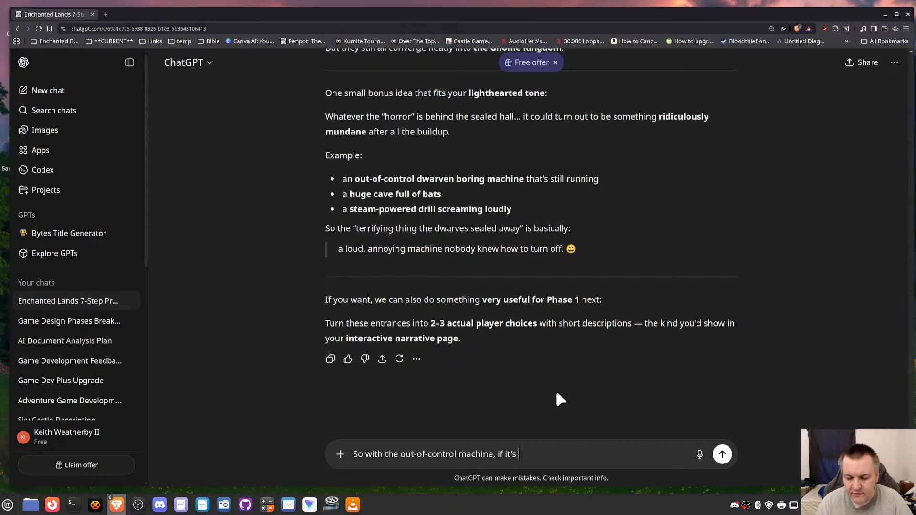
text(some sort of mining)
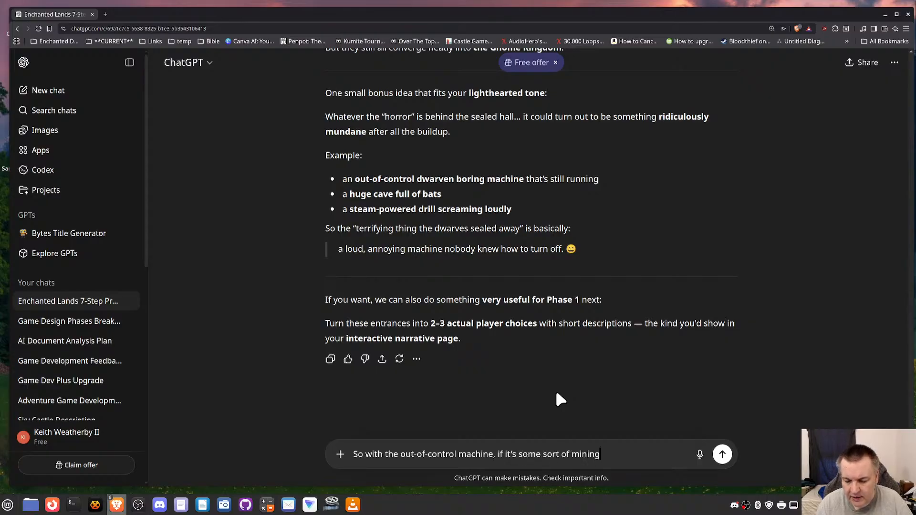
text( equipment)
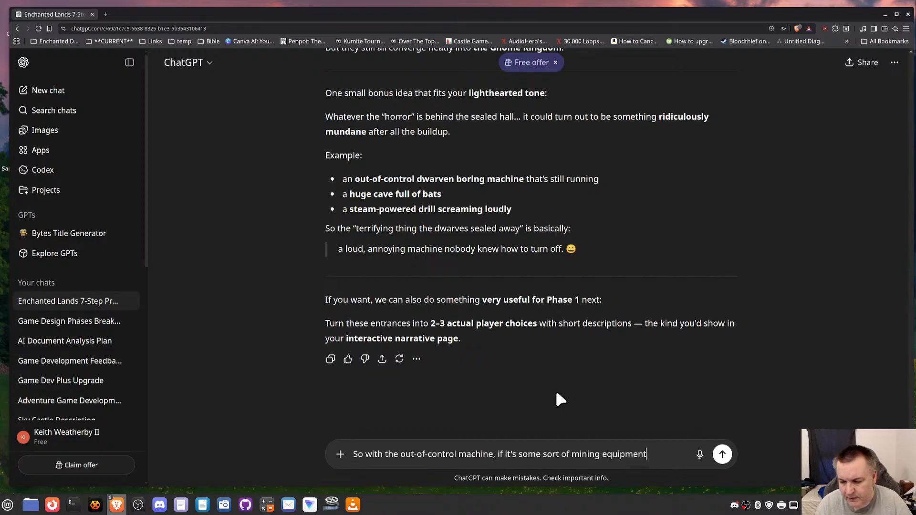
text(, then)
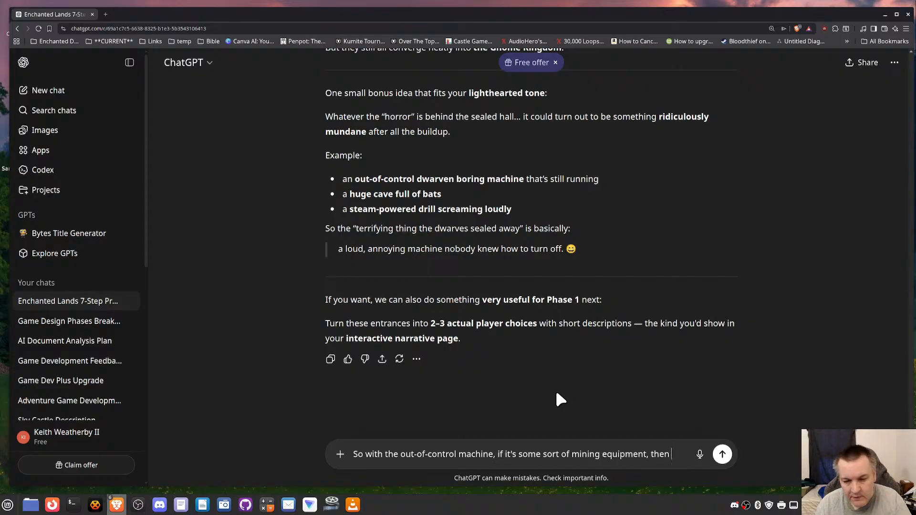
text(po)
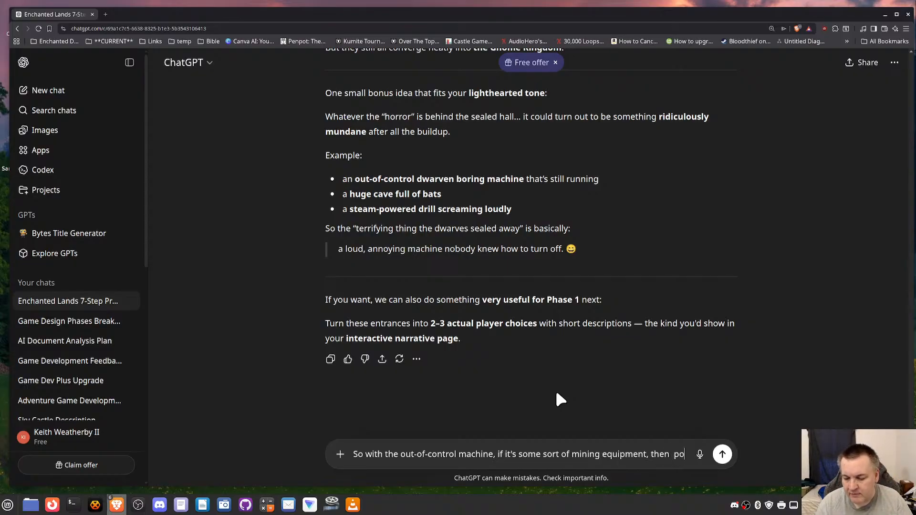
text(tentially coul)
key(BackSpace)
key(BackSpace)
key(BackSpace)
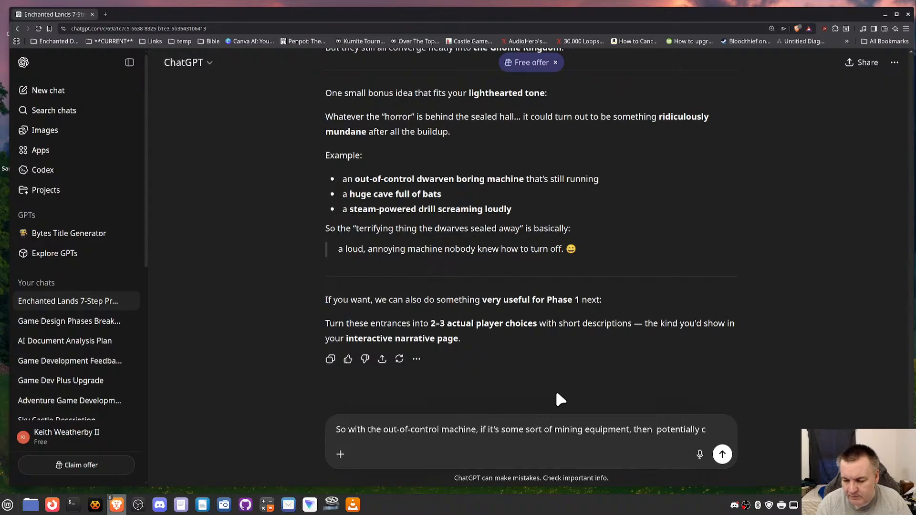
key(BackSpace)
text(it could keep d)
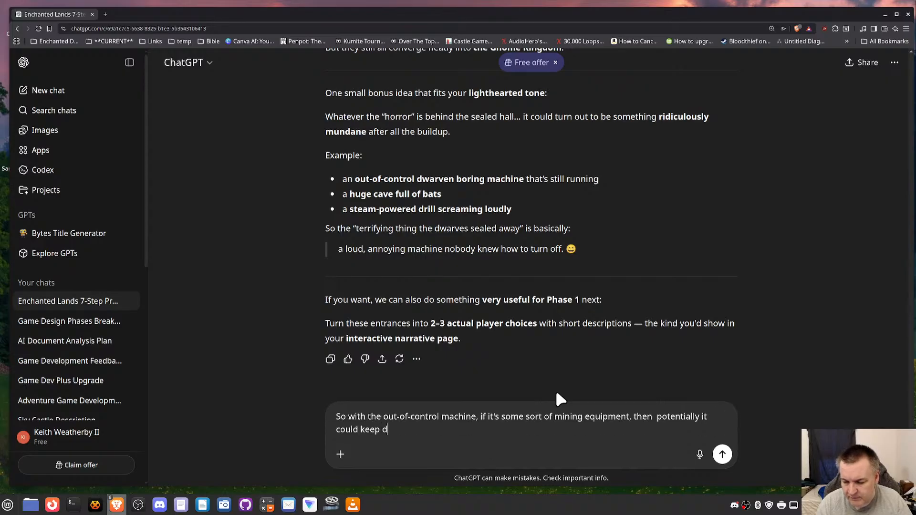
text(rilling until )
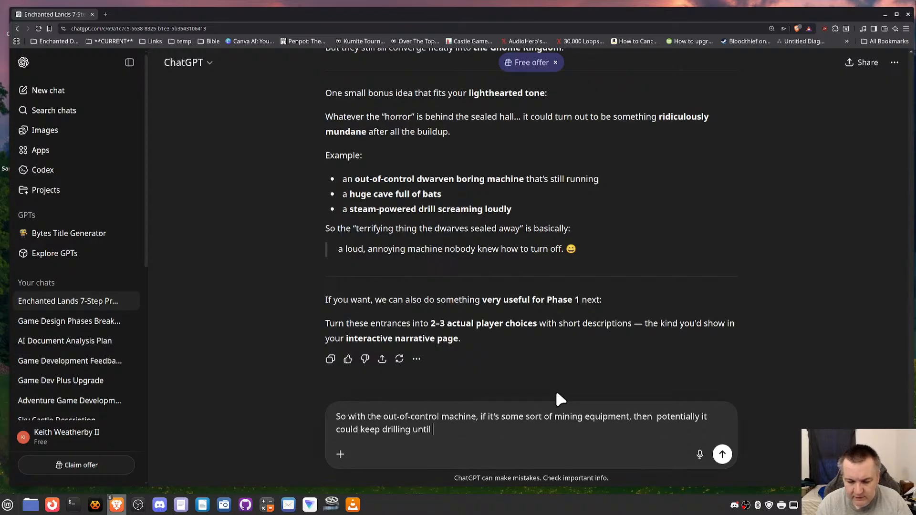
text(everything coll)
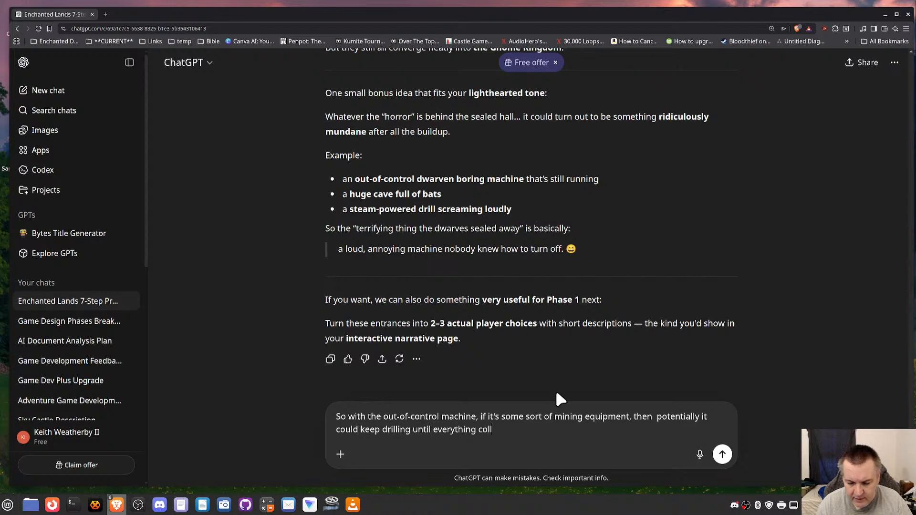
text(apsed, so I)
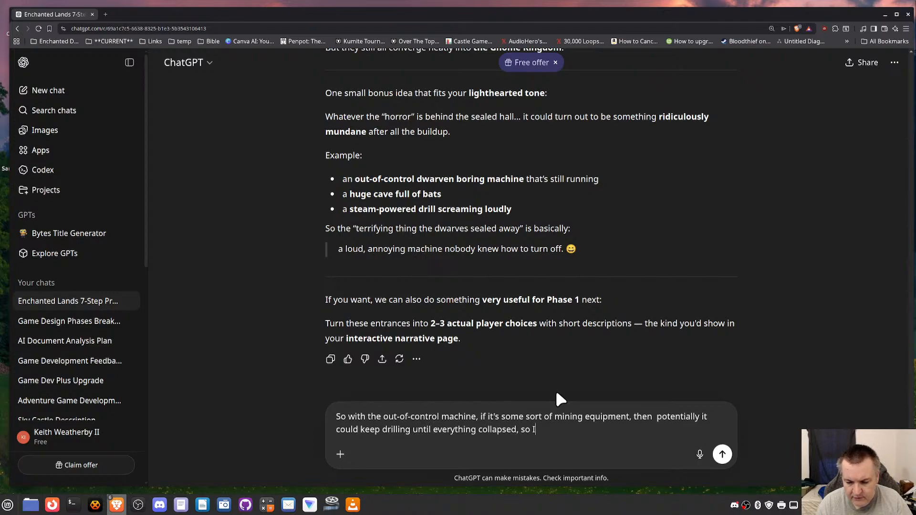
text( need to figure out )
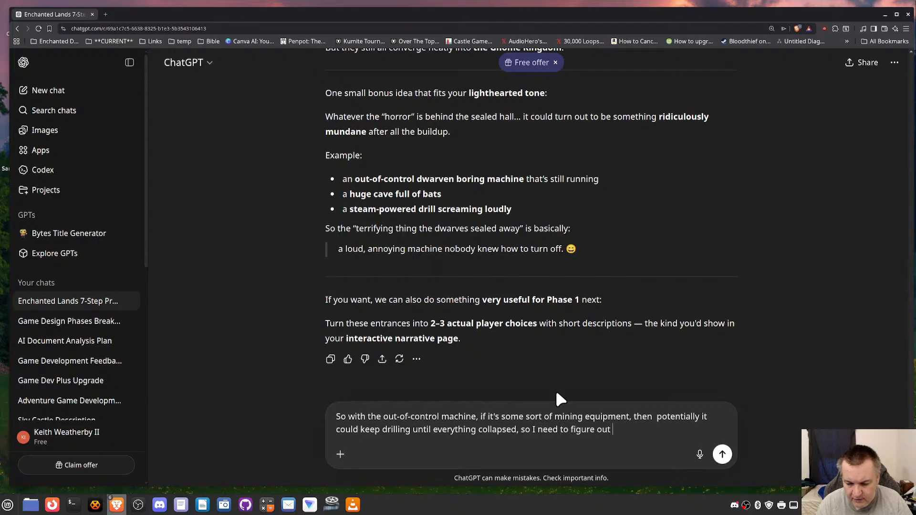
text(how to account for)
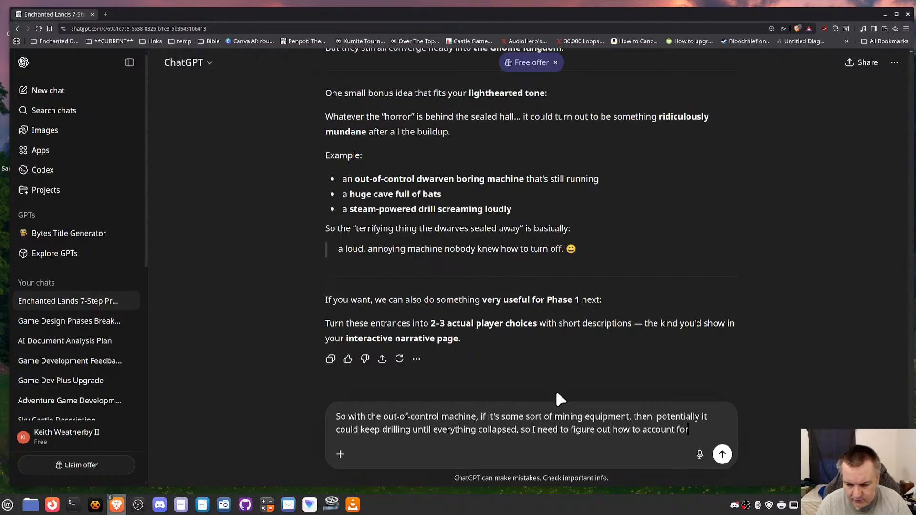
text( that.  )
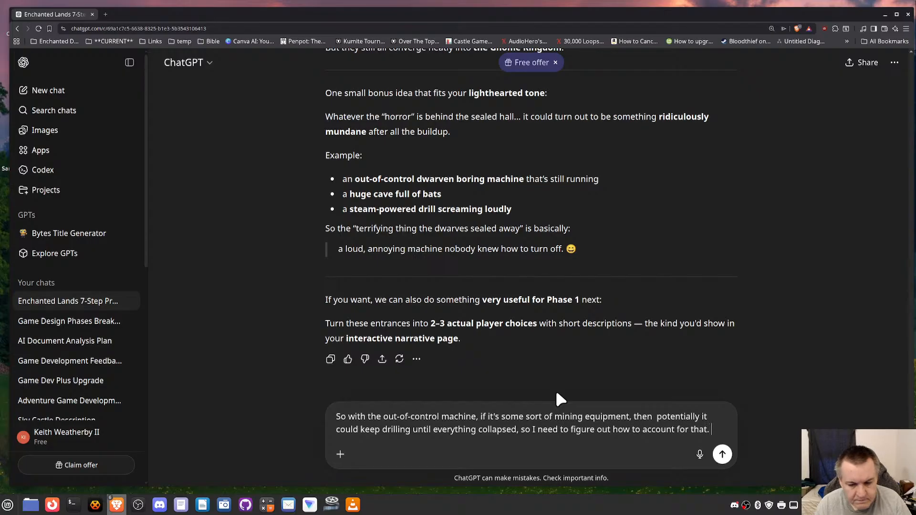
text(May)
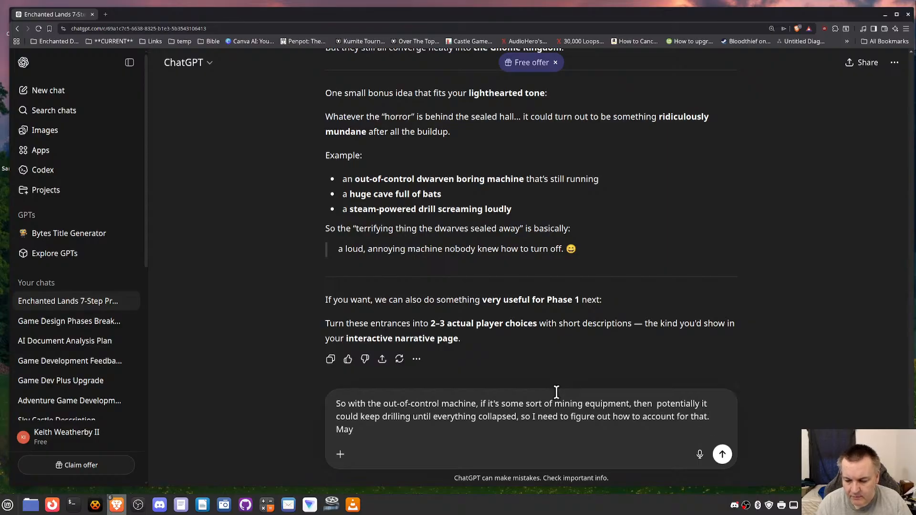
Step: Add that magic-kingdom dwarves might hire a wizard instead, so perhaps an inventor built a steam-powered machine
key(BackSpace)
key(BackSpace)
key(BackSpace)
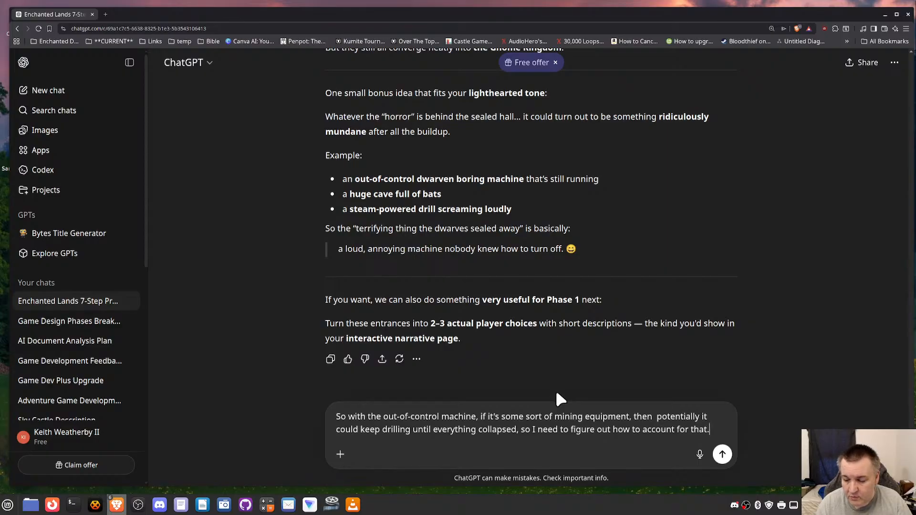
text(I)
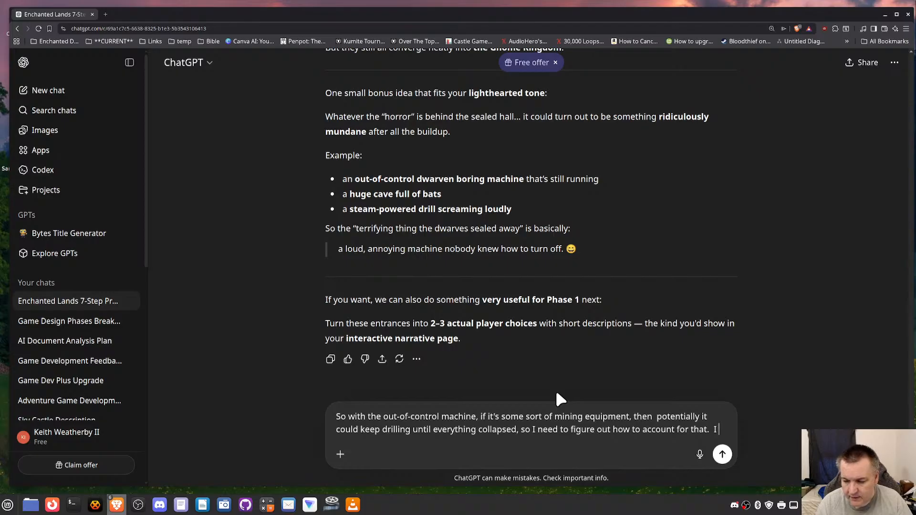
text( just realized)
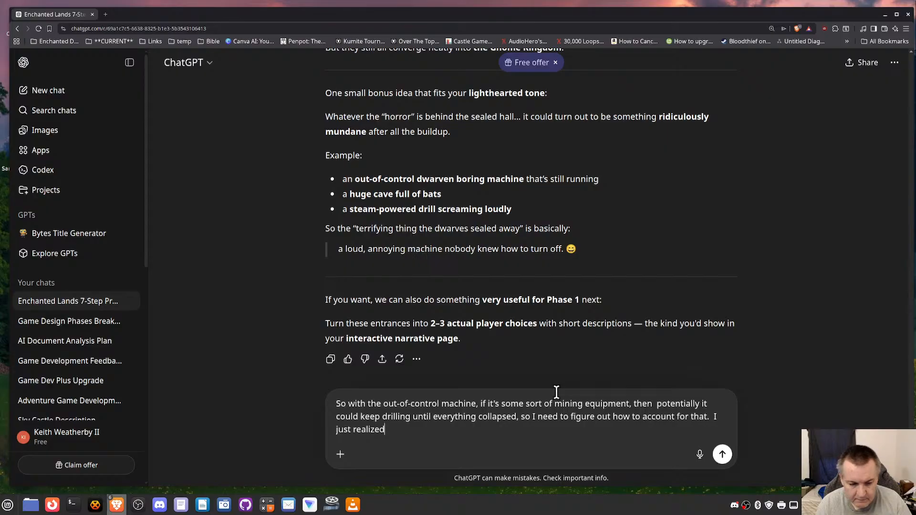
text(, that )
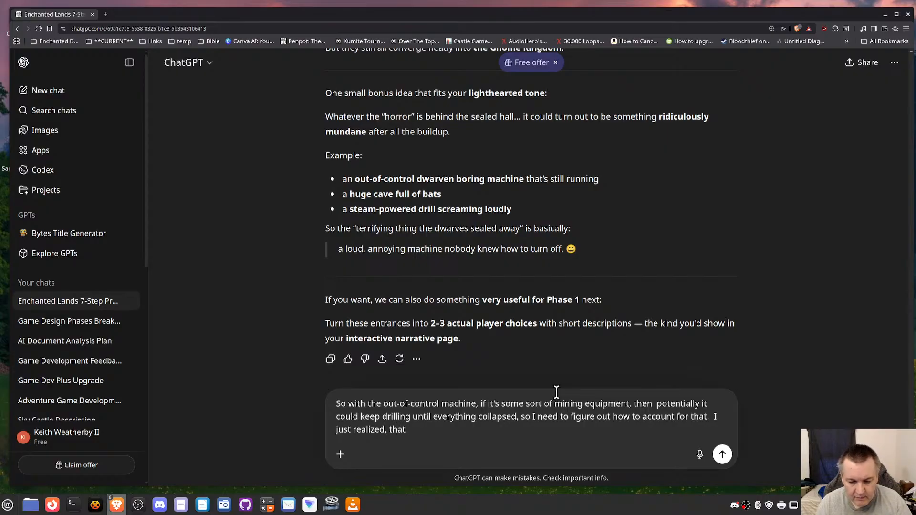
text(maybe the dw)
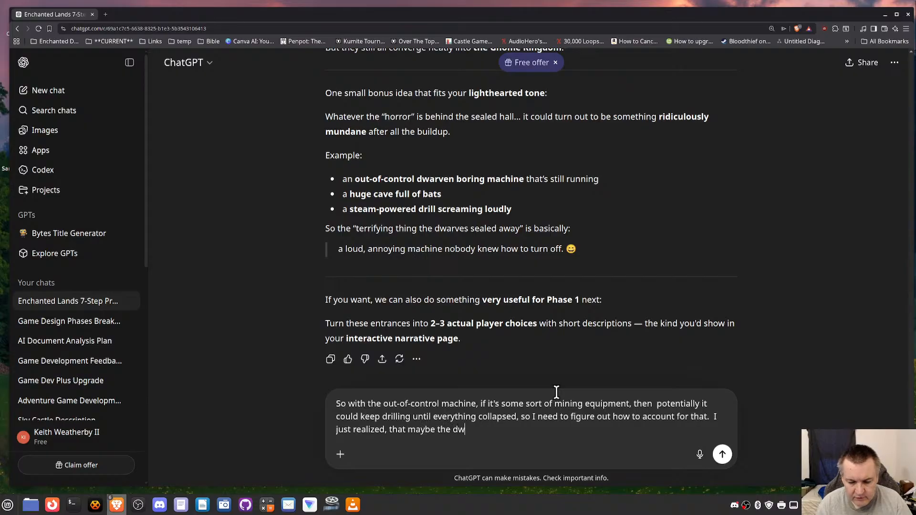
text(arves don't us)
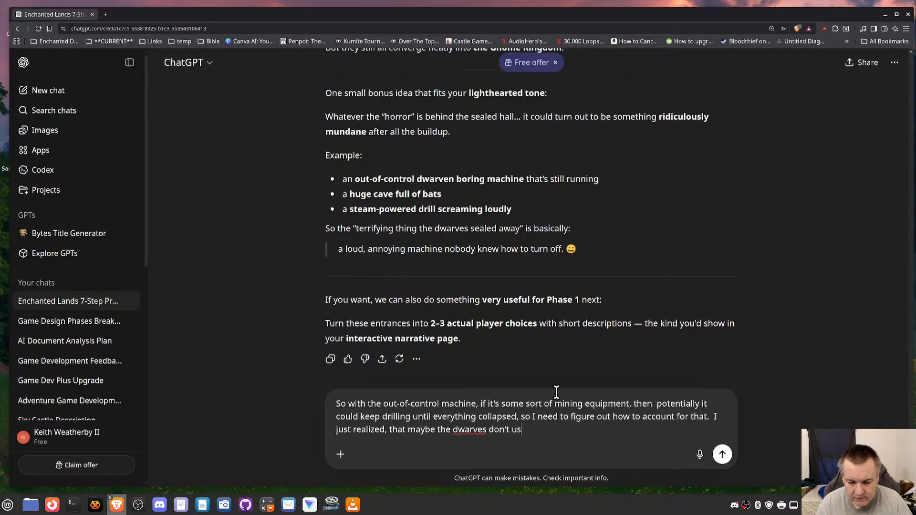
text(e machines)
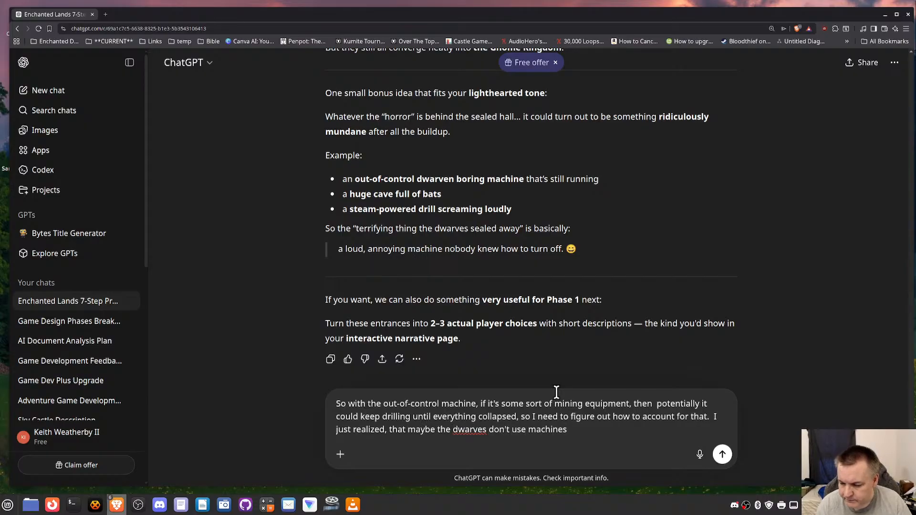
text(, it is a magic)
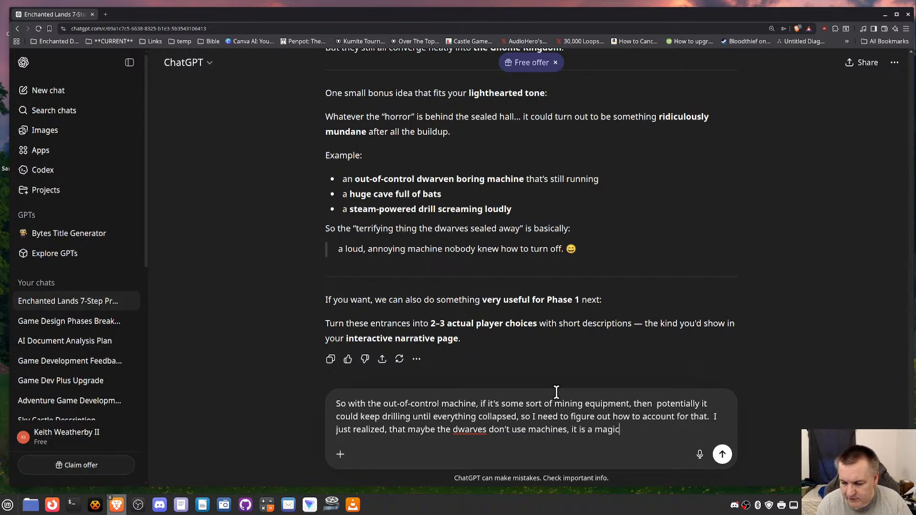
text( kingdom af)
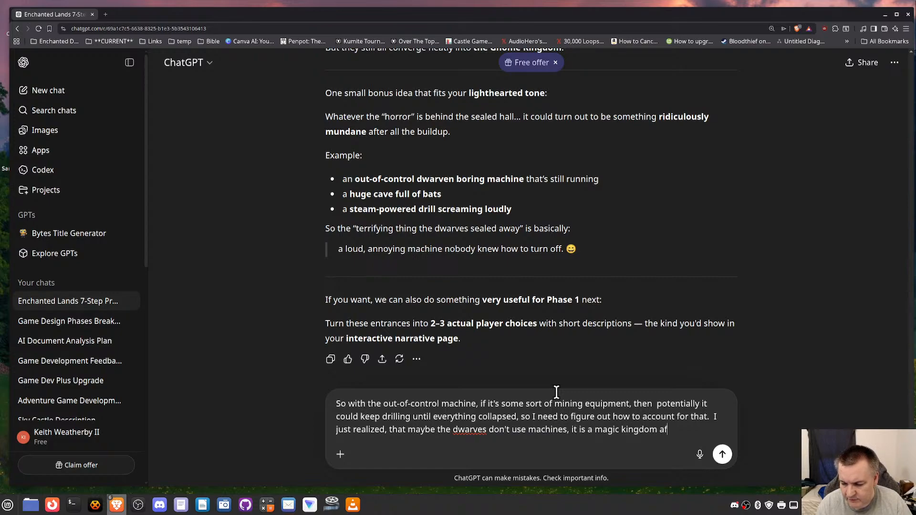
text(ter all, and the)
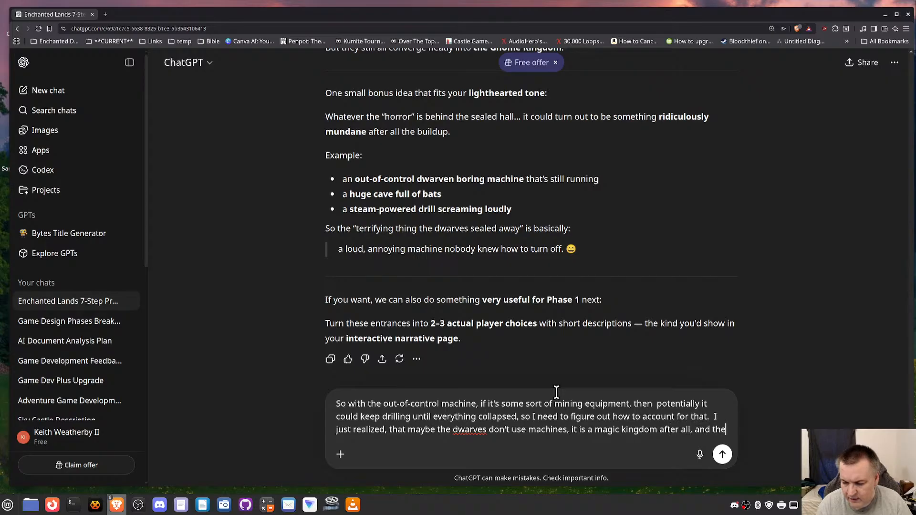
text(y are also craf)
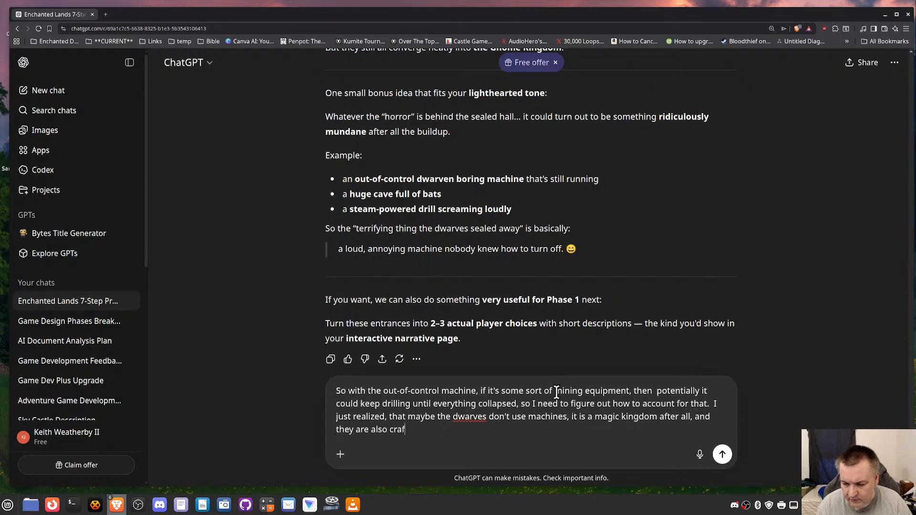
text(tsmen (so I)
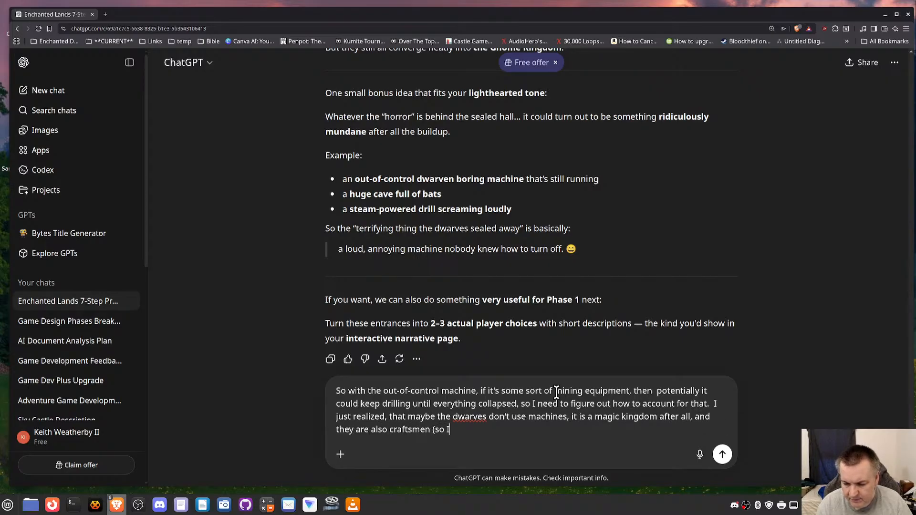
text('m not saying they us)
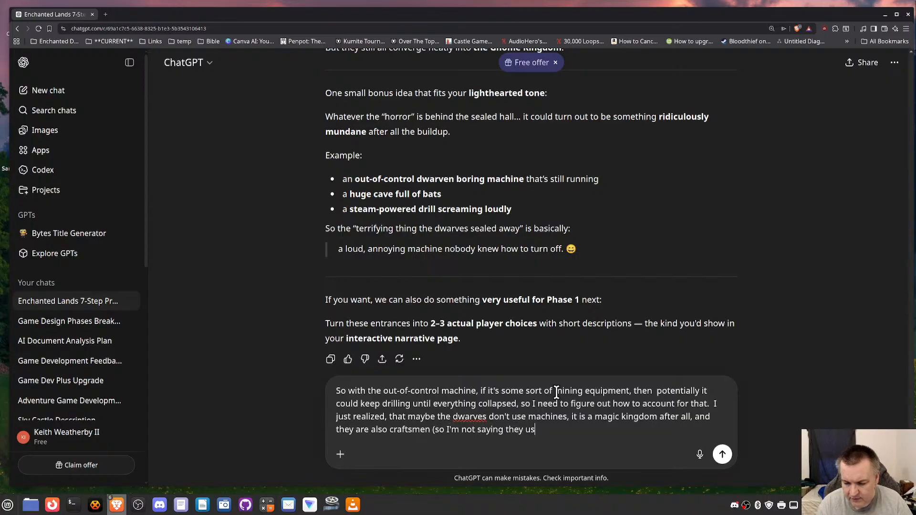
text(ed magic, i'm ju)
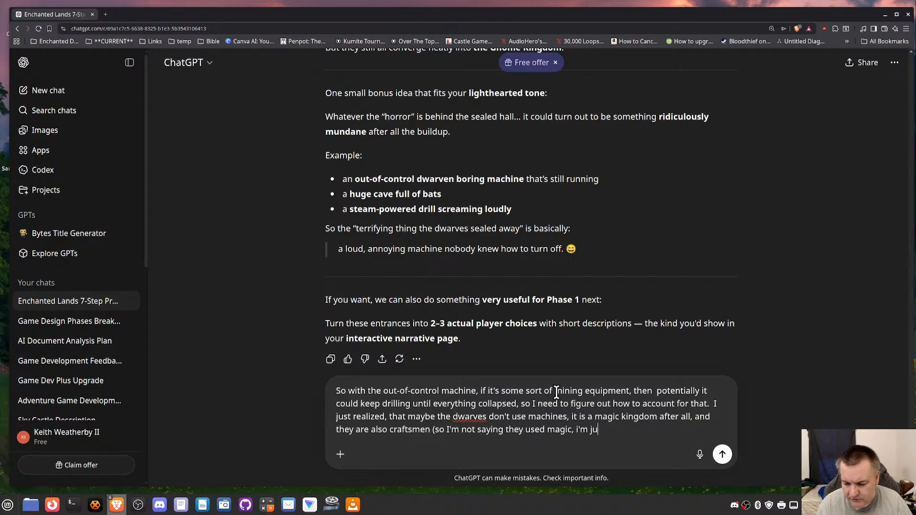
text(st saying tyhe)
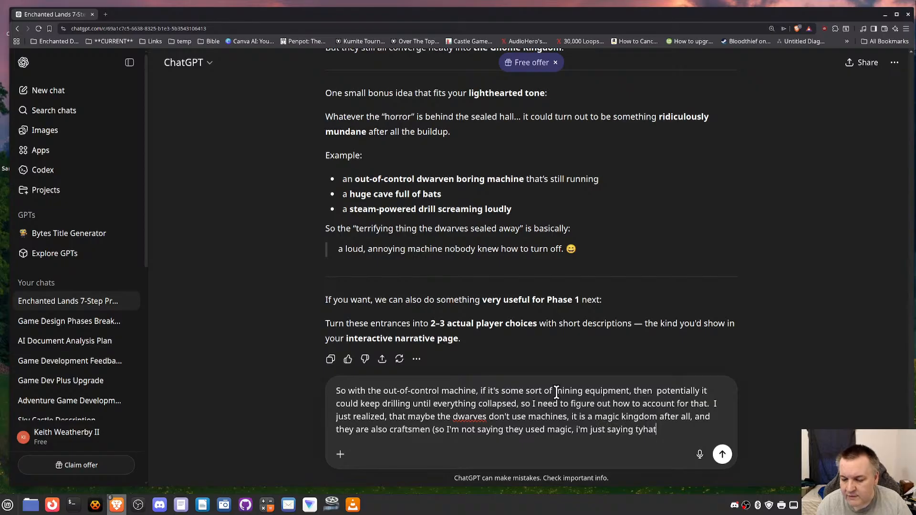
key(BackSpace)
key(BackSpace)
key(BackSpace)
text(hat if they n)
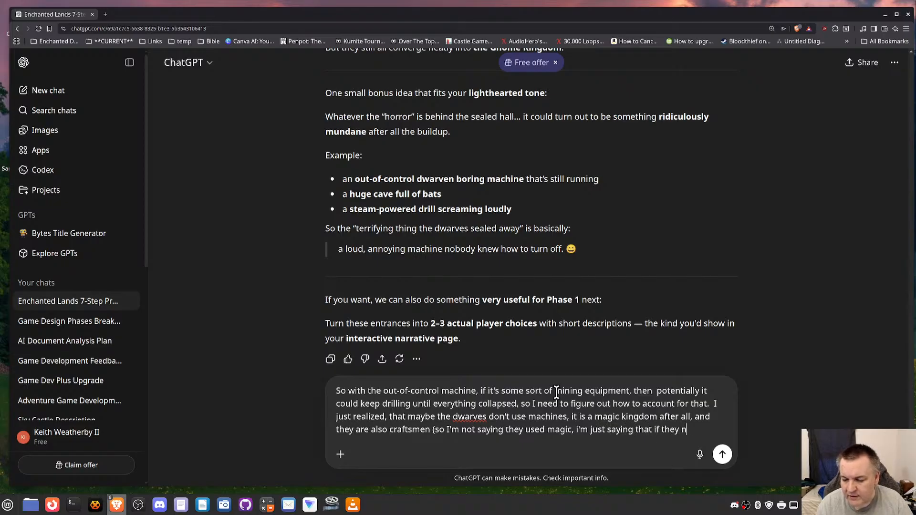
text(eed somethi)
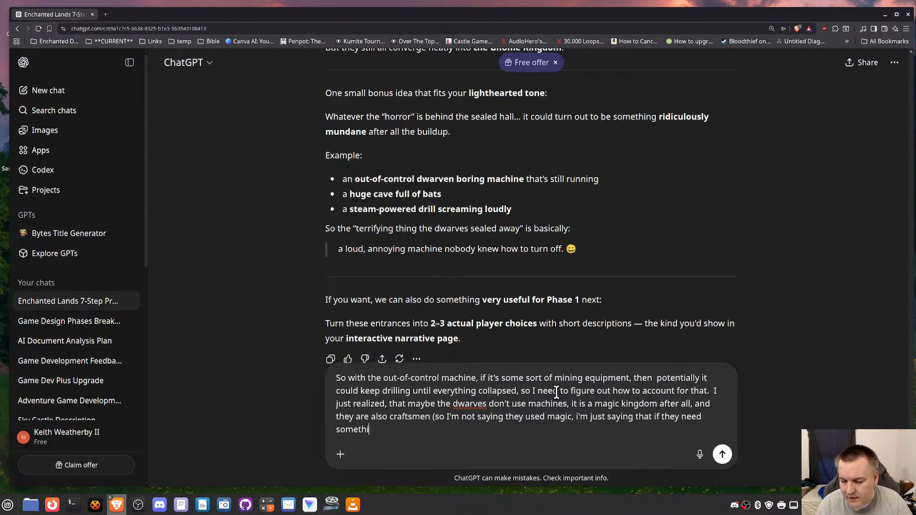
text(ng like tha)
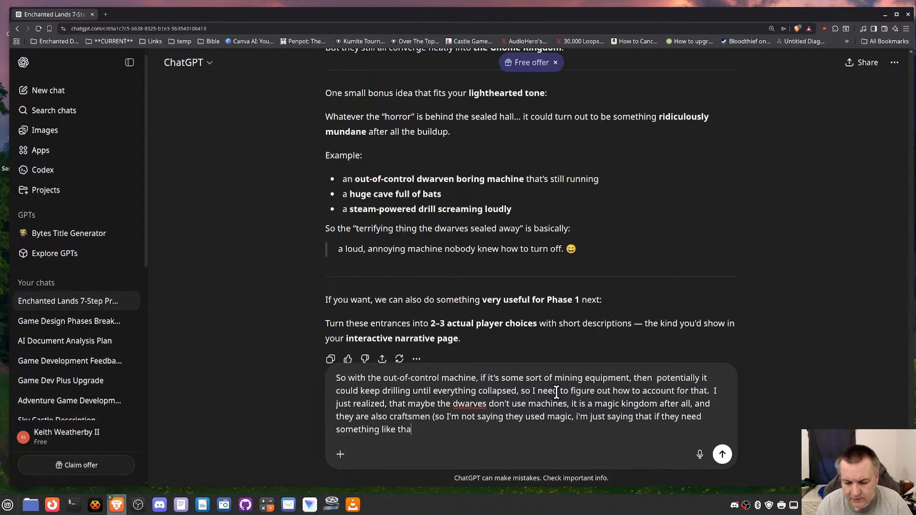
text(t they might would )
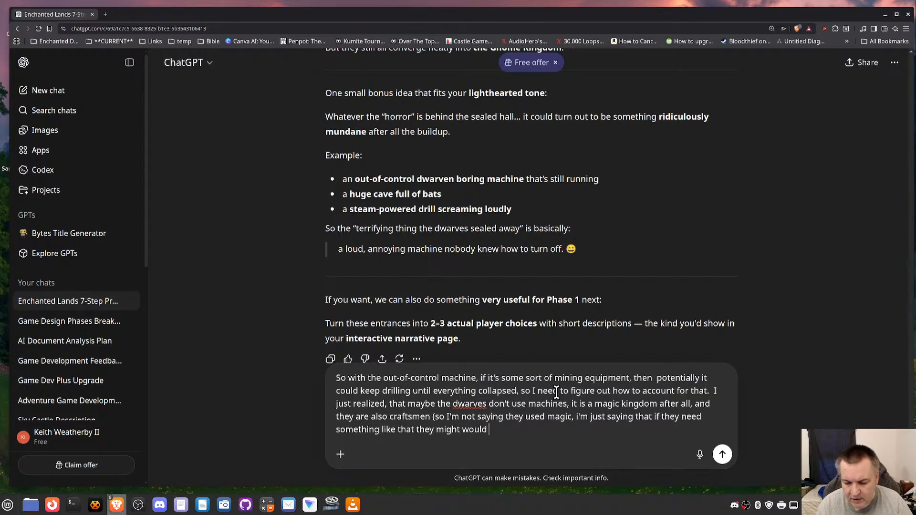
text(hire a wizard))
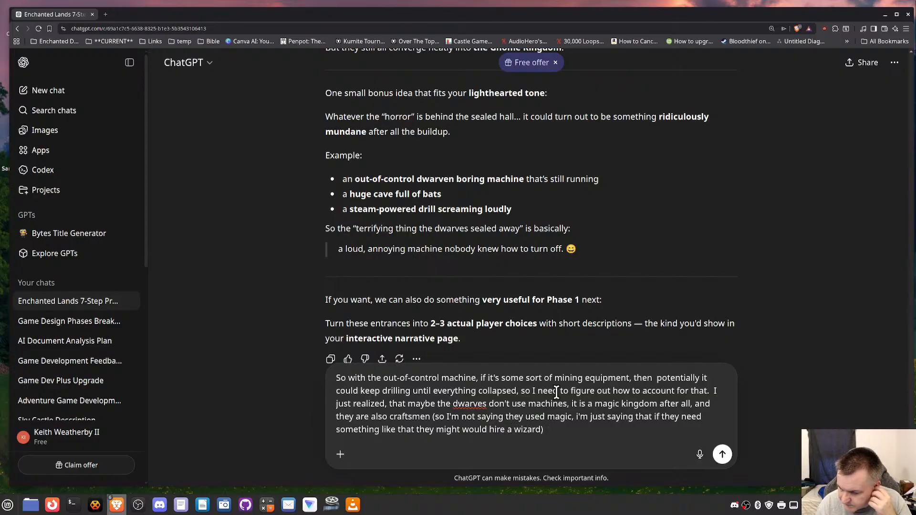
text( -- So ma)
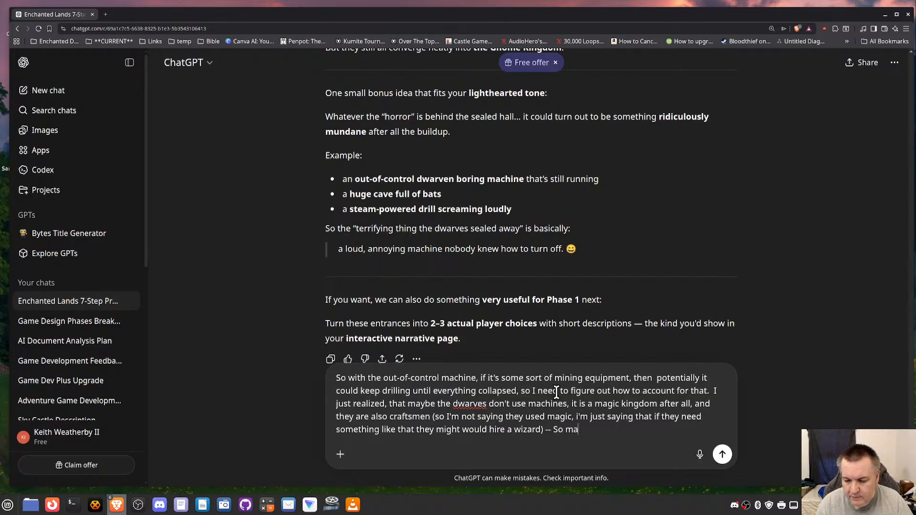
text(ybe some inventor)
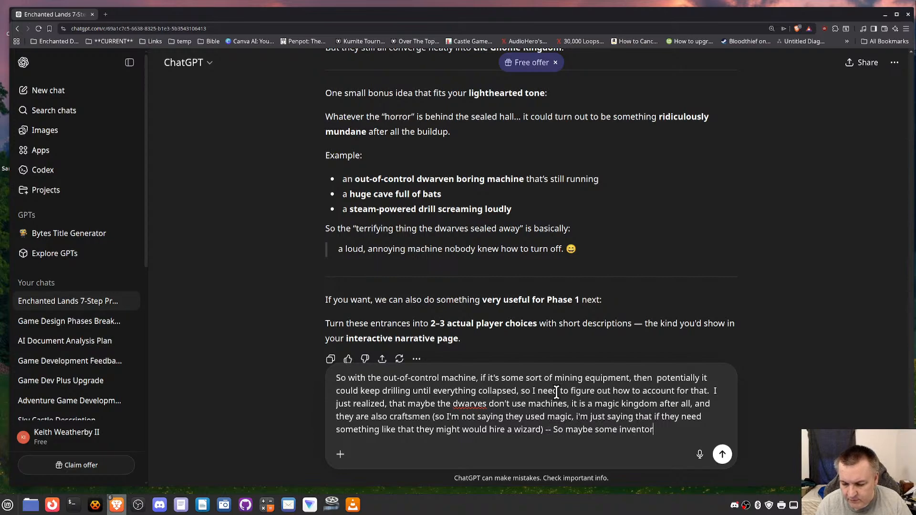
text( created this )
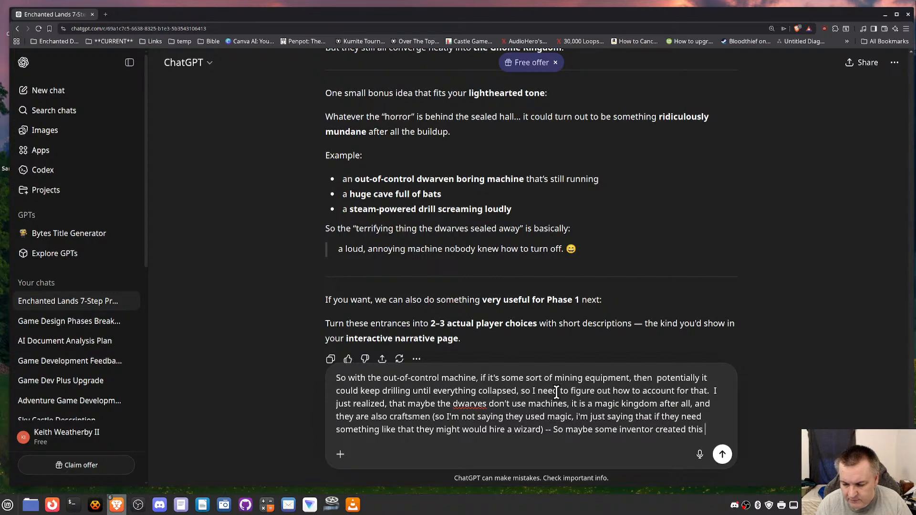
text(machine)
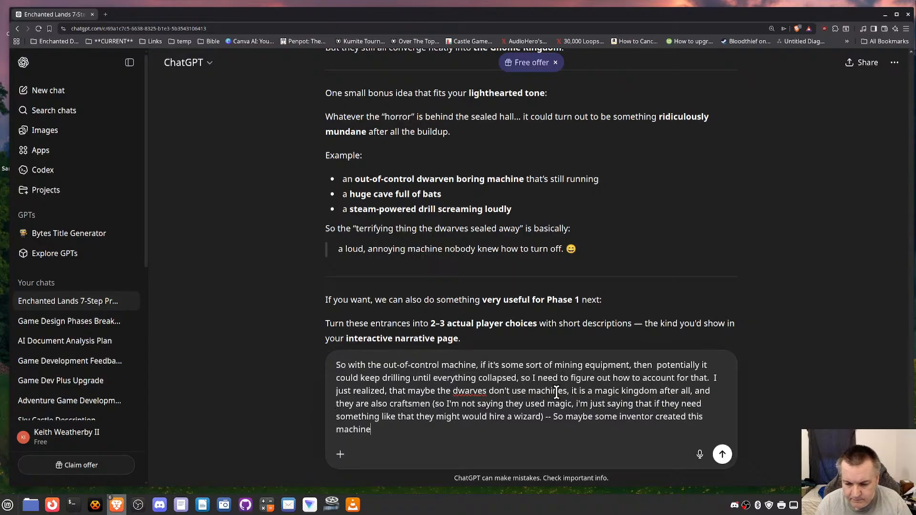
text(, a ste)
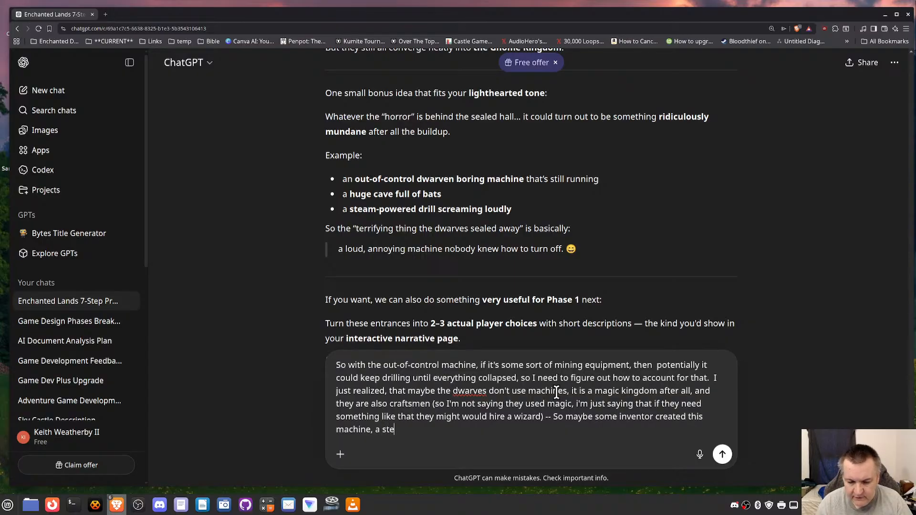
text(am powered)
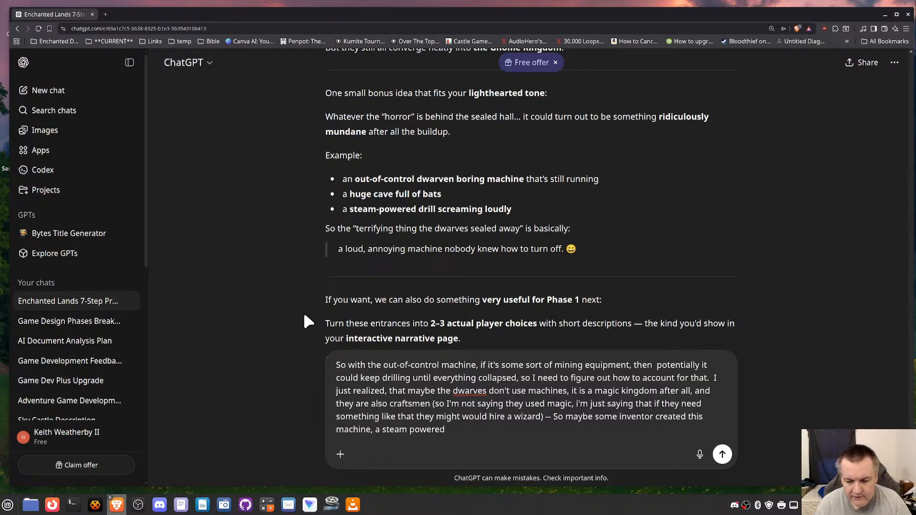
Step: Call it a "steam powered pick-axe" that went crazy from bugs and was hastily closed up
text(")
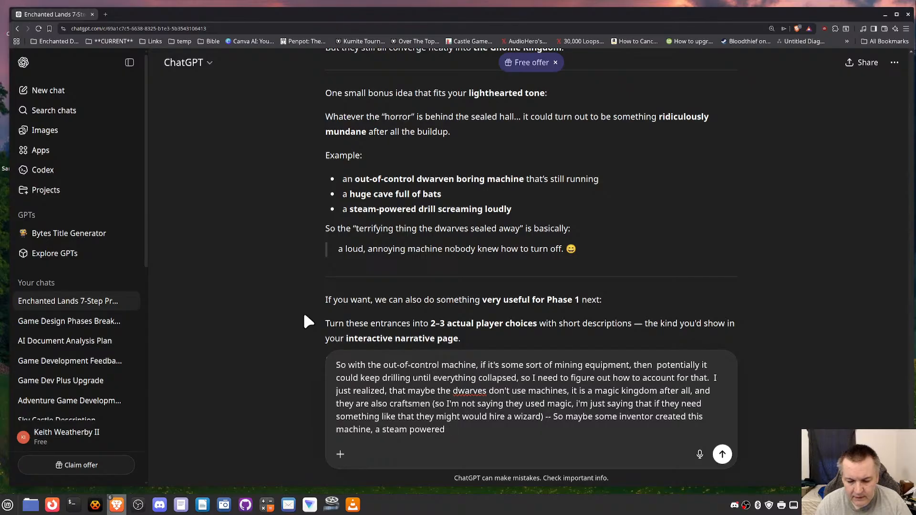
key(BackSpace)
key(BackSpace)
key(BackSpace)
key(BackSpace)
key(BackSpace)
key(BackSpace)
key(BackSpace)
key(BackSpace)
key(BackSpace)
key(BackSpace)
key(BackSpace)
key(BackSpace)
key(BackSpace)
text("ste)
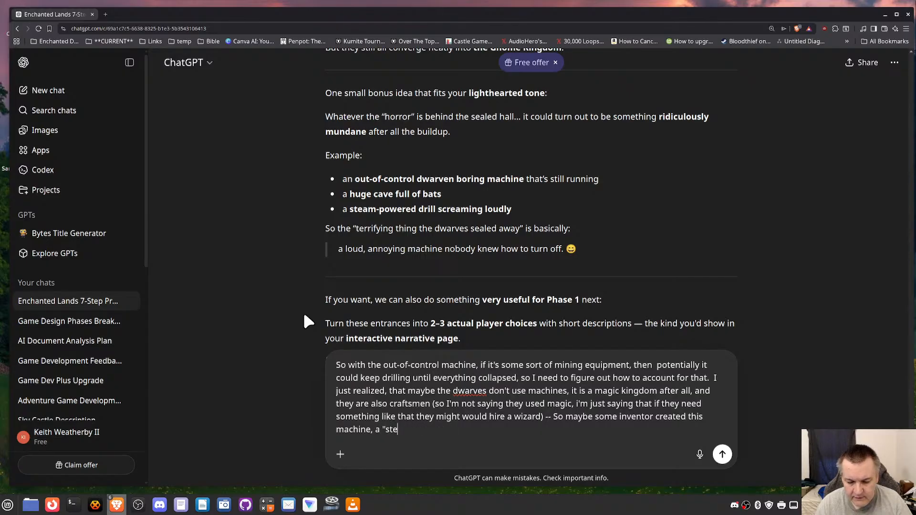
text(am powered pick)
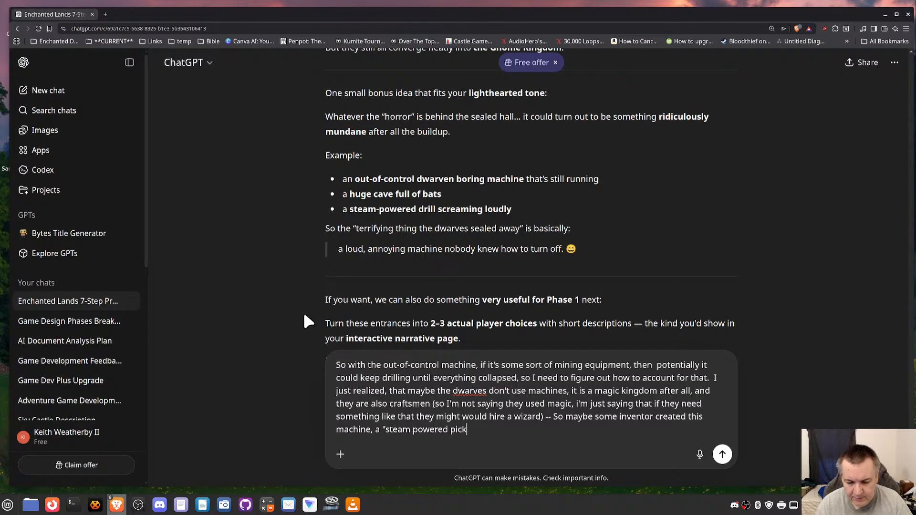
text(-axe")
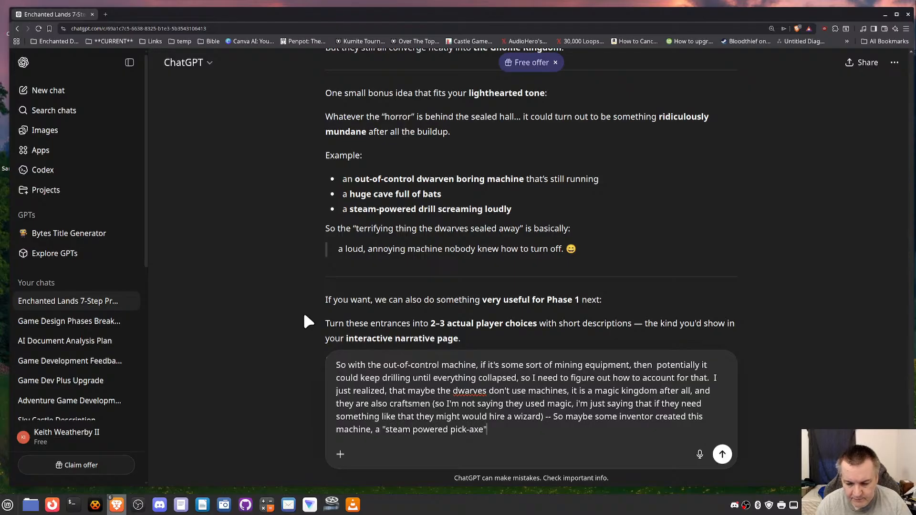
text( --)
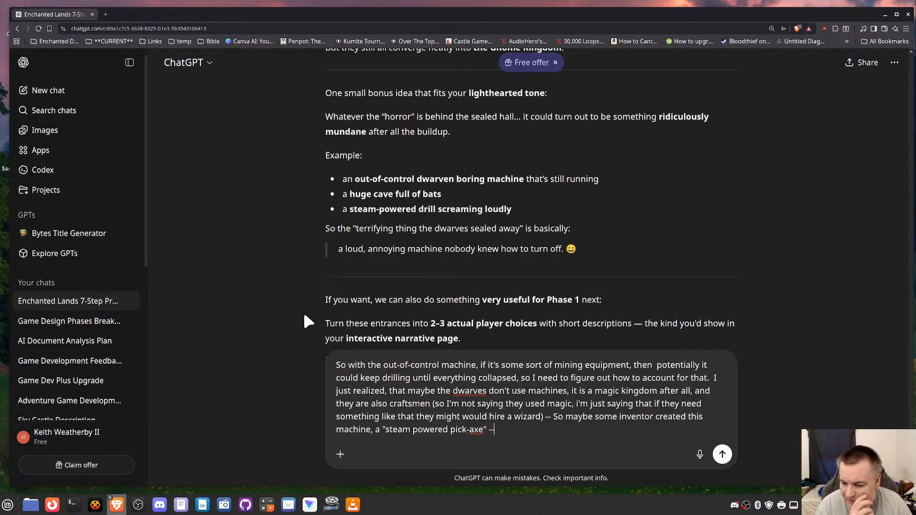
text(an)
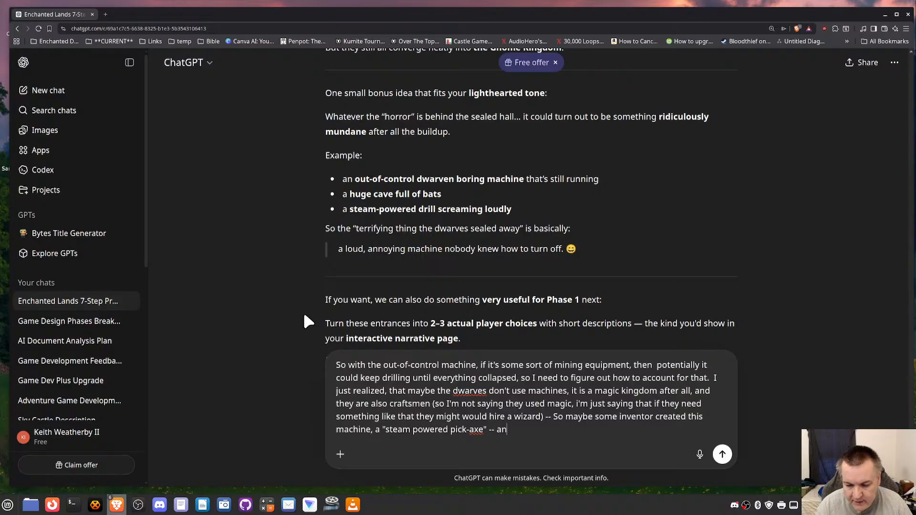
text(d didn't )
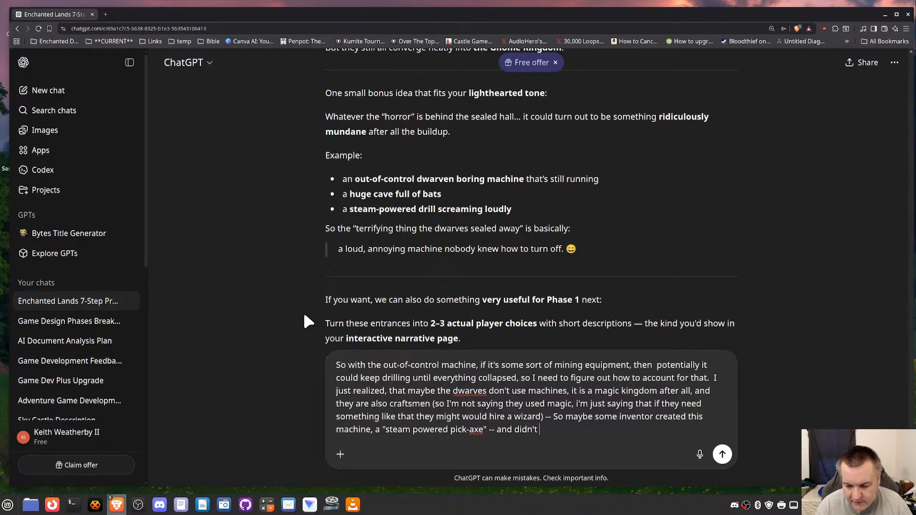
text(quite work the bugs)
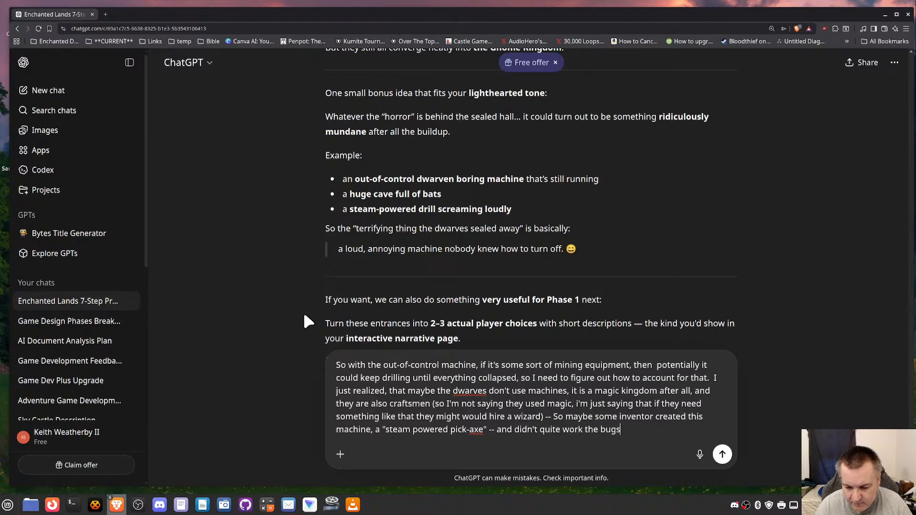
text( out... and i)
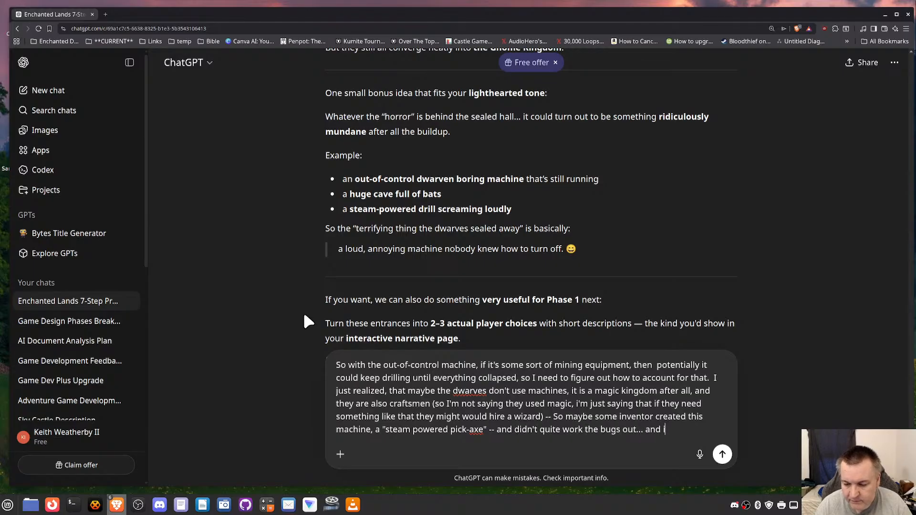
text(t went crazy an)
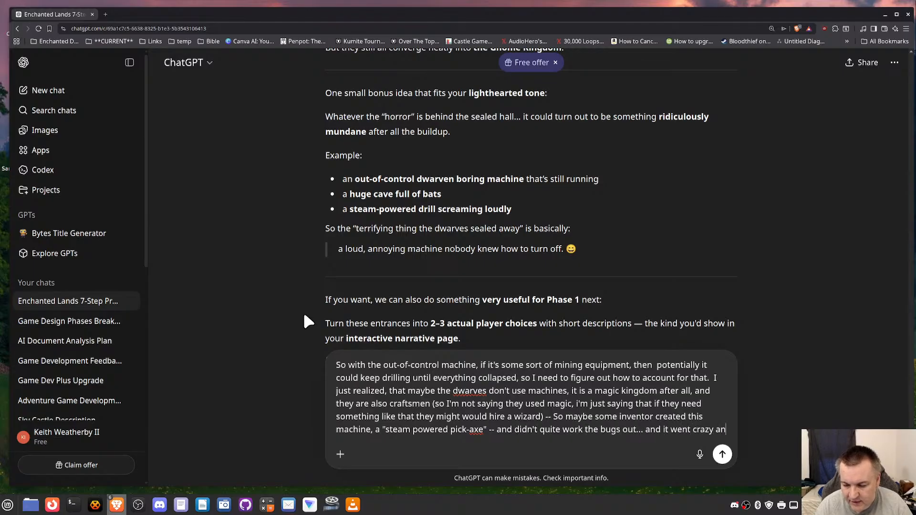
text(d they couldn't shut)
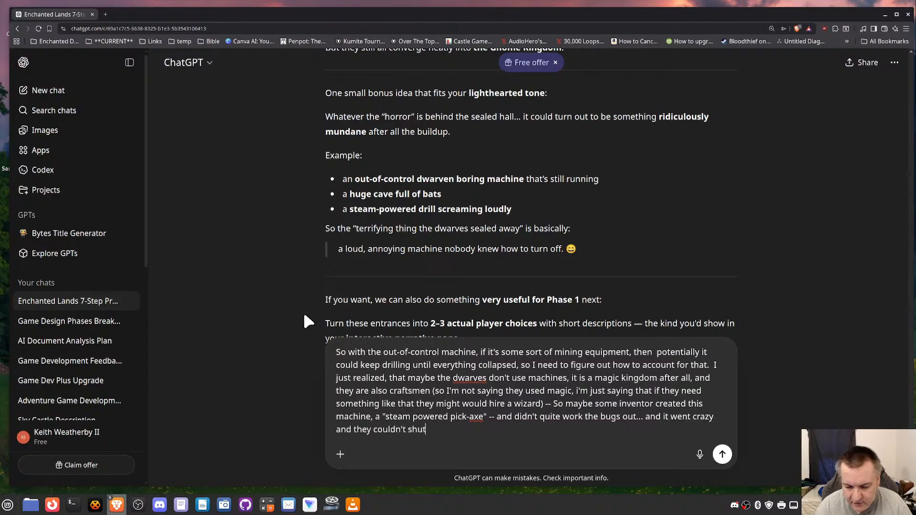
text( it off)
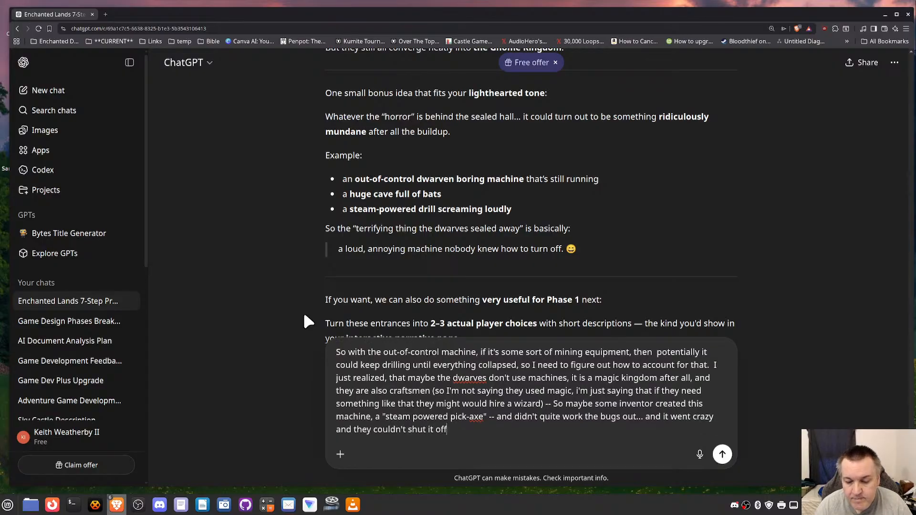
text(, so t)
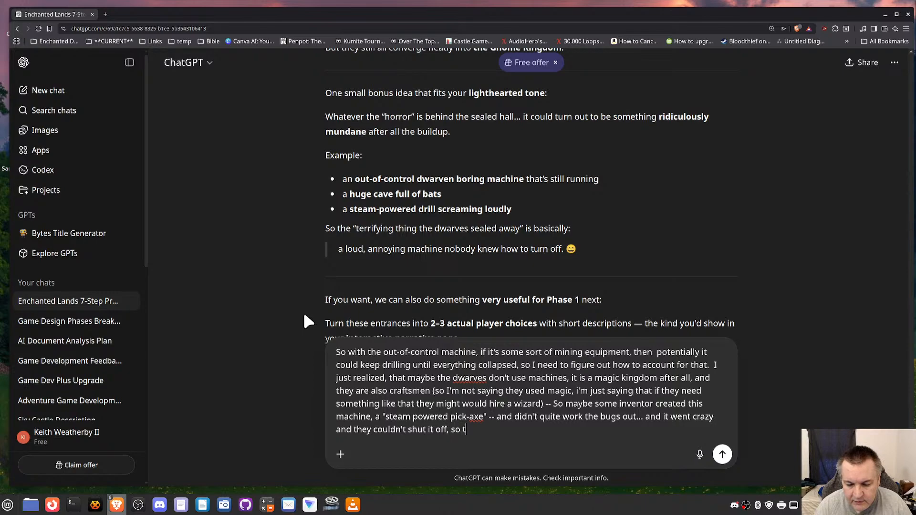
text(hey hstily)
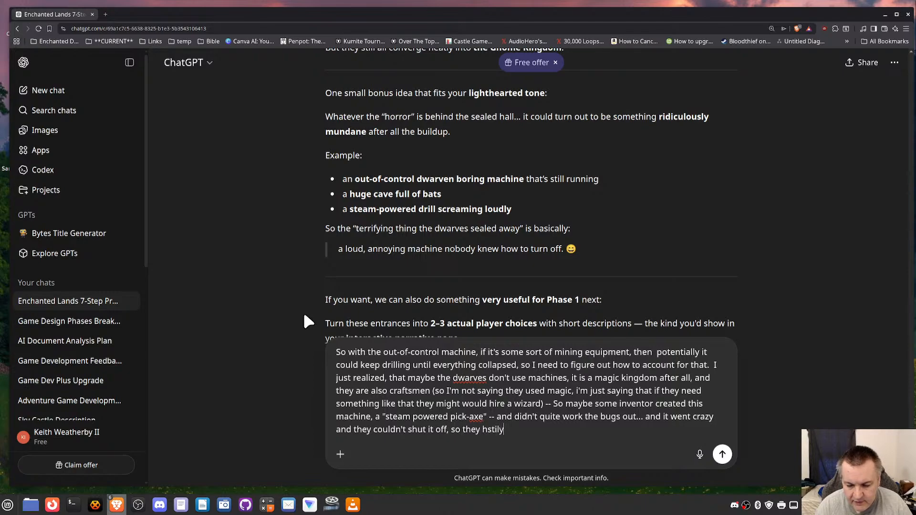
key(BackSpace)
key(BackSpace)
key(BackSpace)
key(BackSpace)
key(BackSpace)
key(BackSpace)
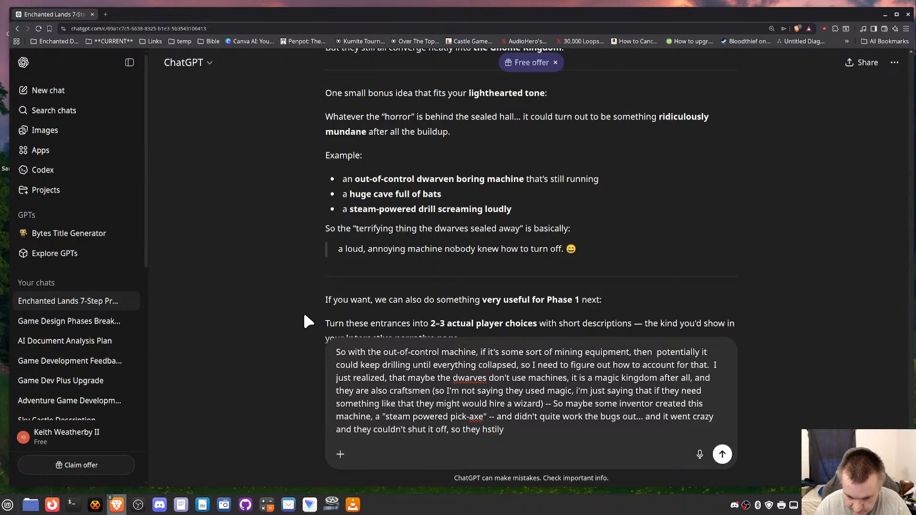
text(astily closed it up)
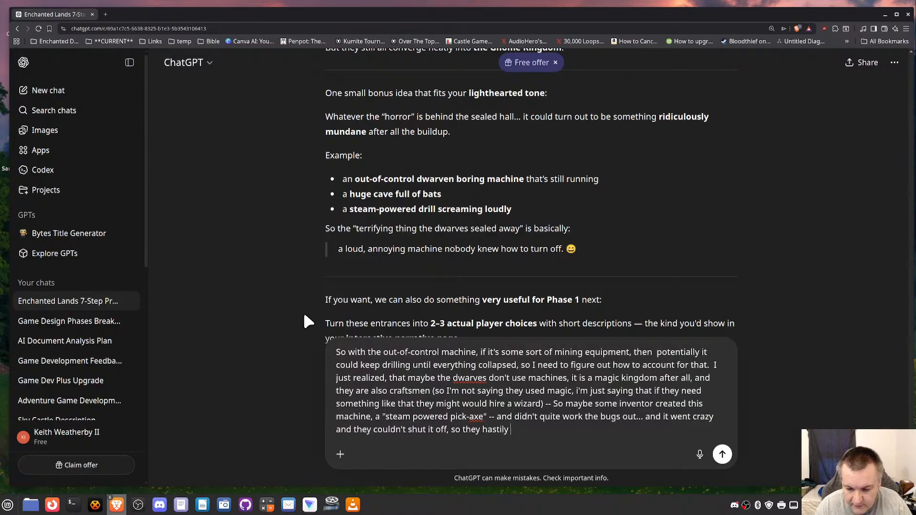
text(.)
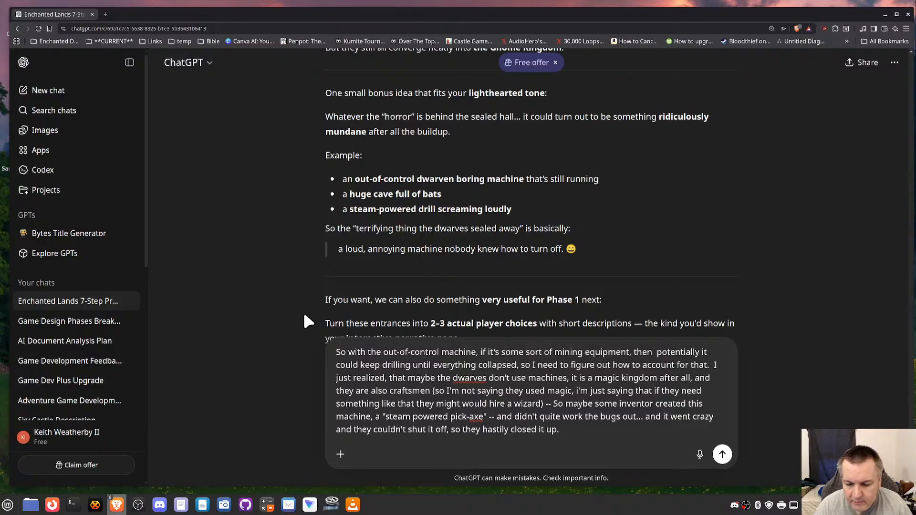
text(  Now that als)
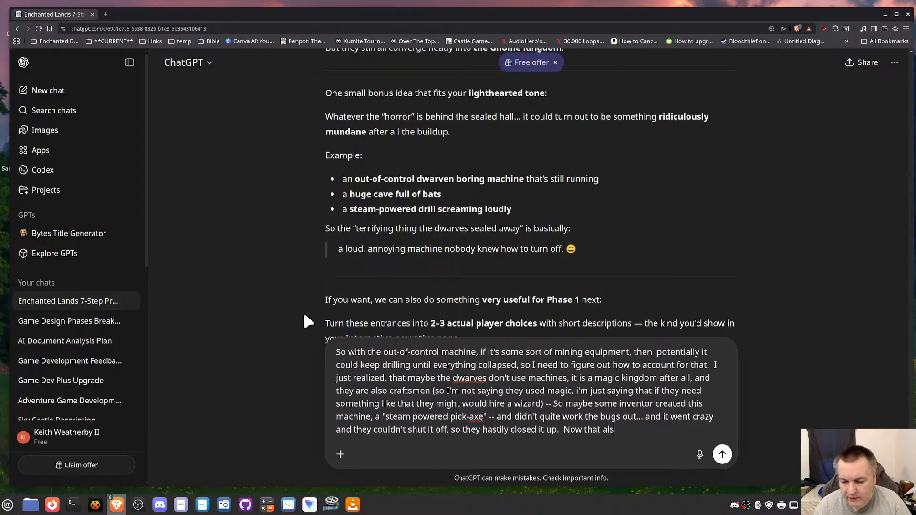
text(o betgs)
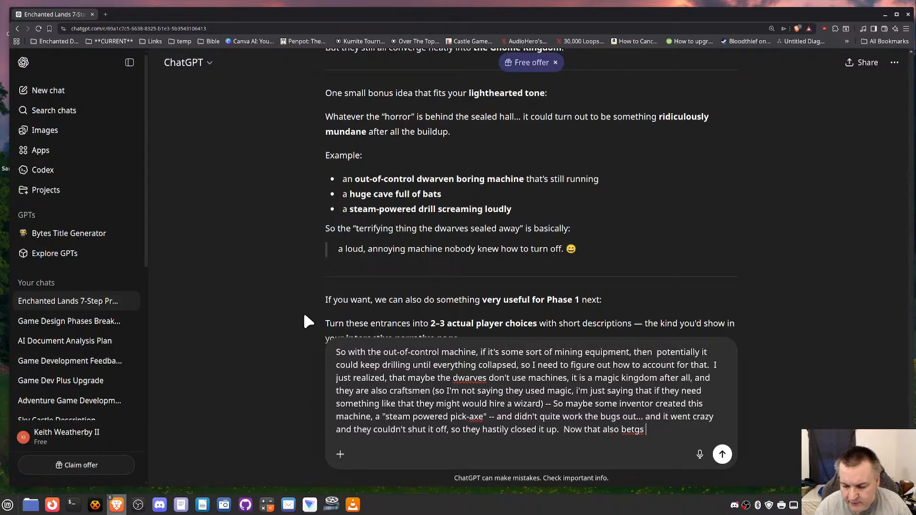
key(BackSpace)
key(BackSpace)
key(BackSpace)
key(BackSpace)
text(gs the quest)
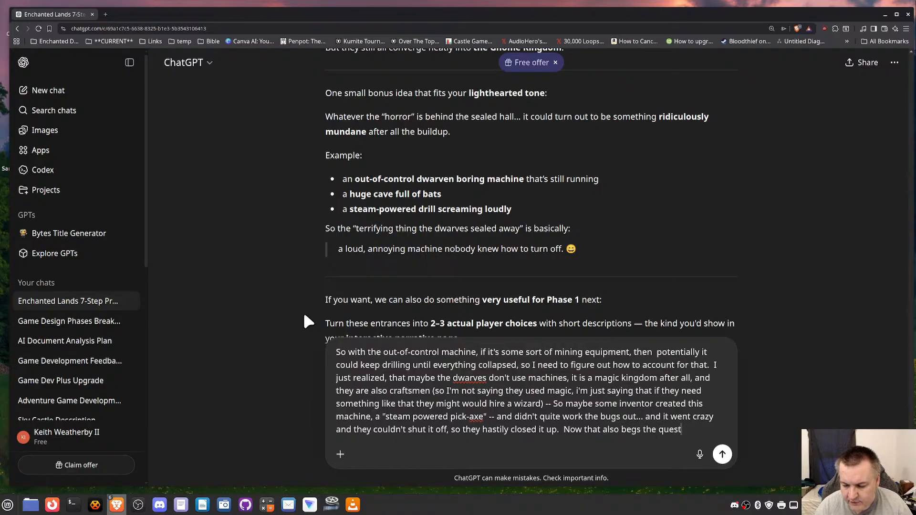
text(ion, is i)
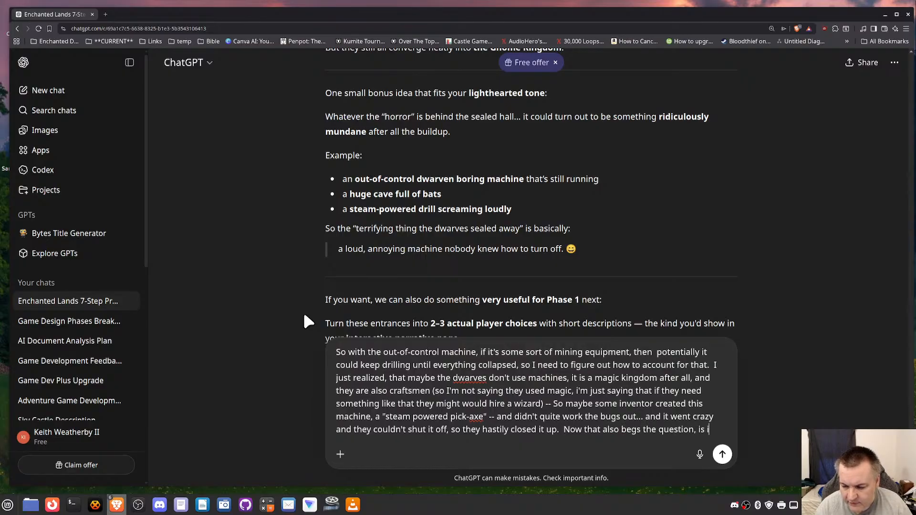
text(t stll active, if it's team-)
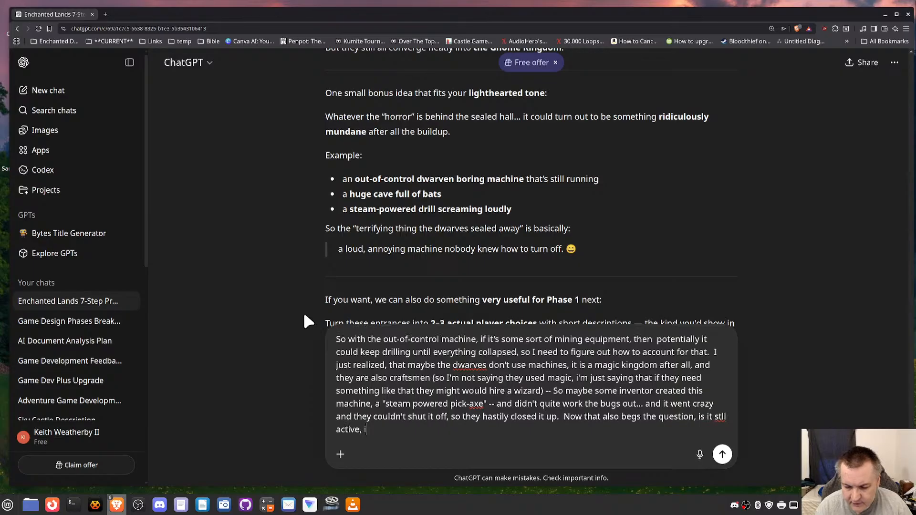
Step: Add that it may eventually have run out of steam and the logic needs thinking through, then send
key(BackSpace)
key(BackSpace)
key(BackSpace)
key(BackSpace)
key(BackSpace)
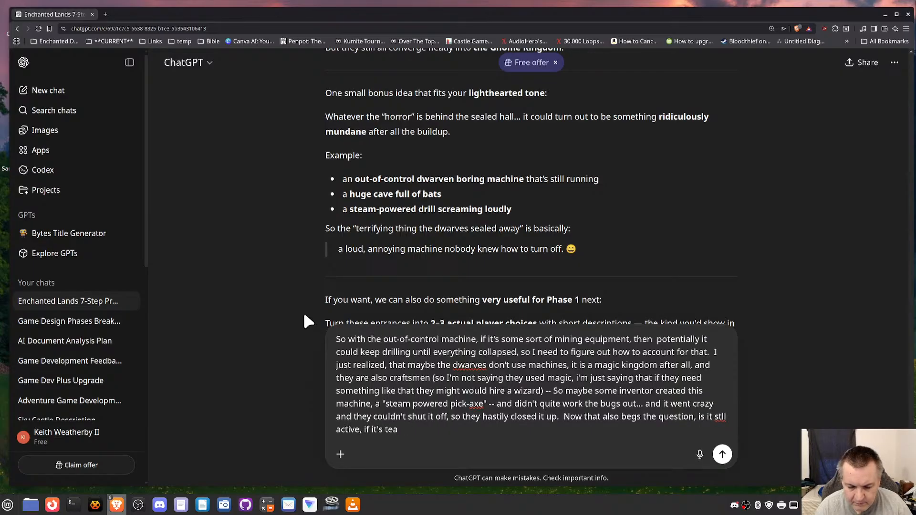
text(steam-po)
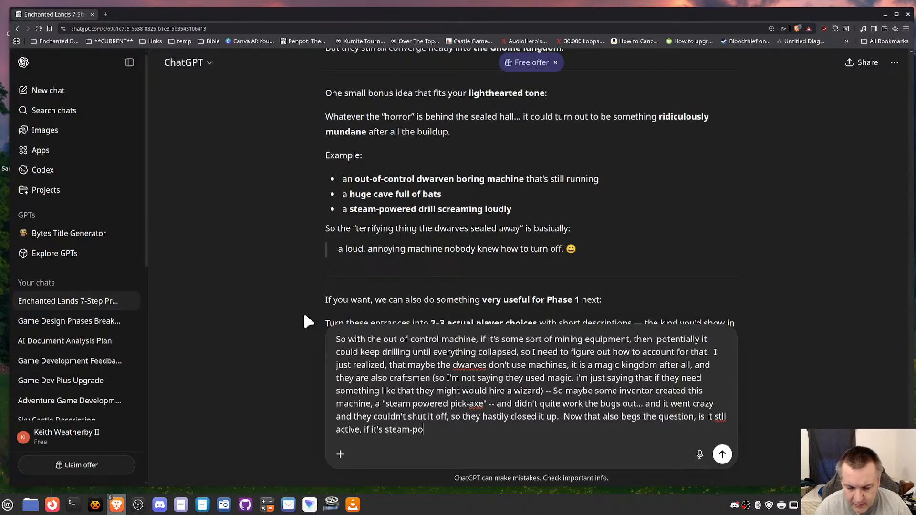
text(wered for instan)
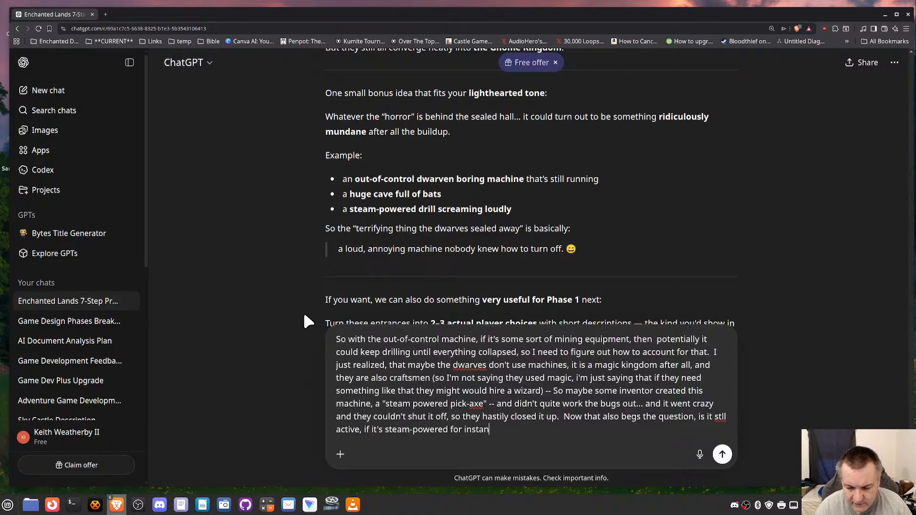
text(ce)
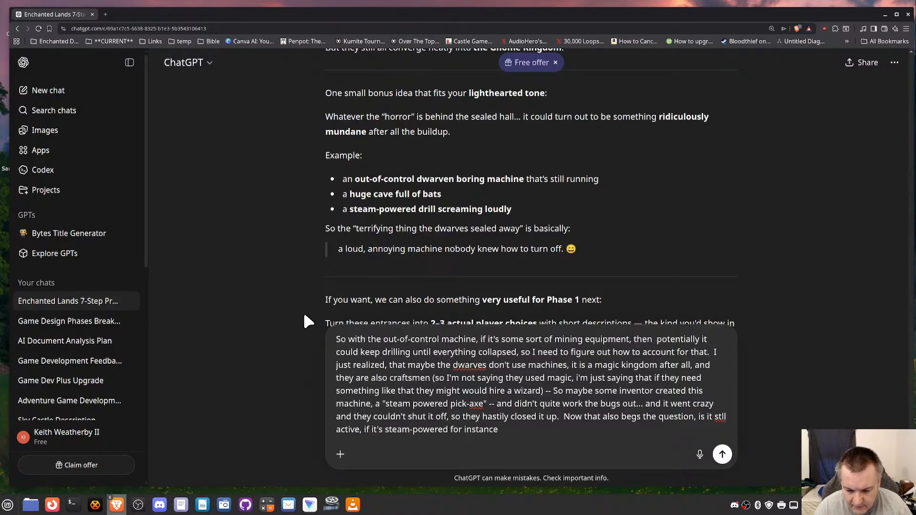
text(, maybe it even)
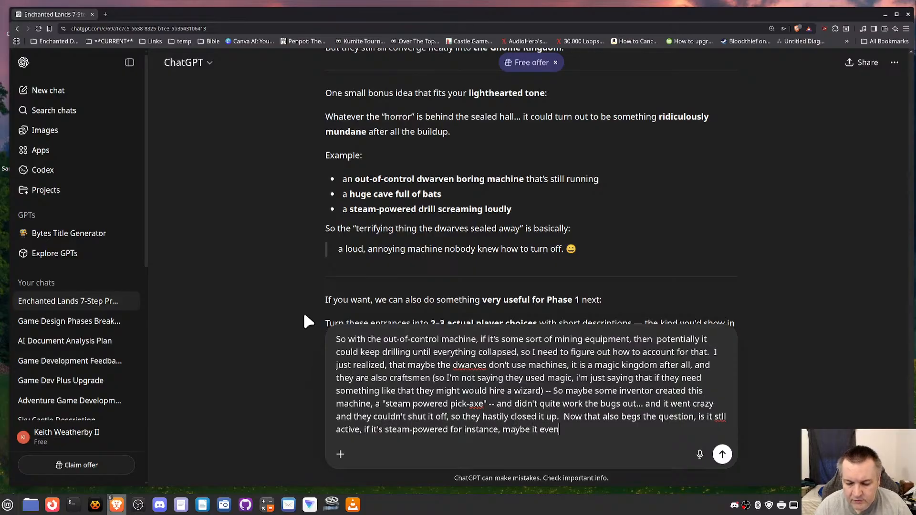
text(tually ran out of steam.)
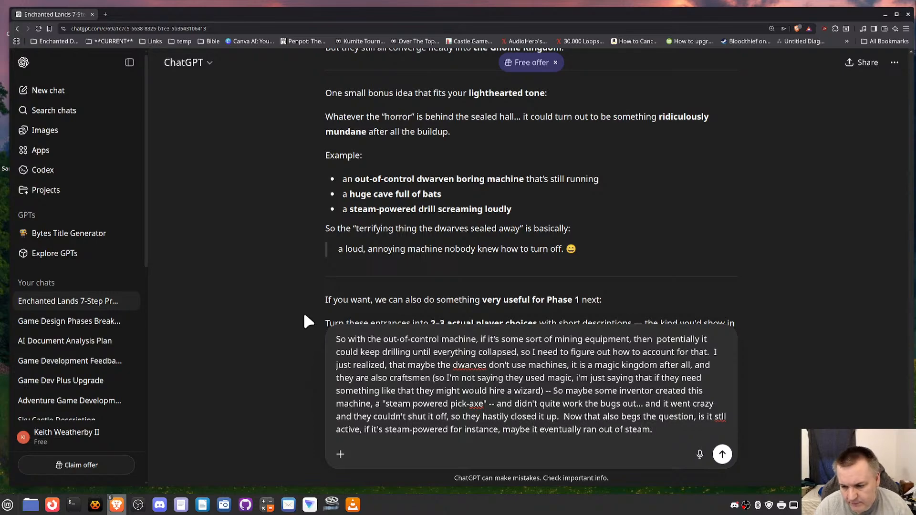
text(  Still have )
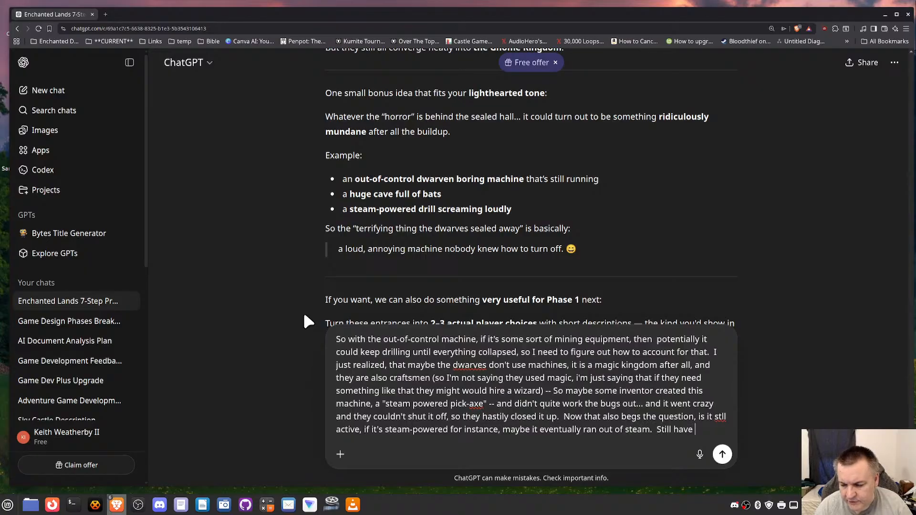
text(to think othroug)
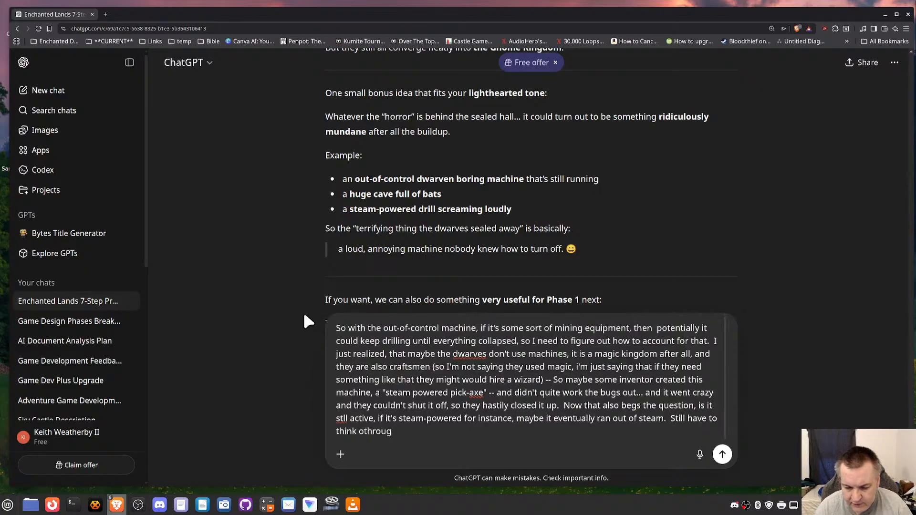
key(ctrl+BackSpace)
text(through all of the logic)
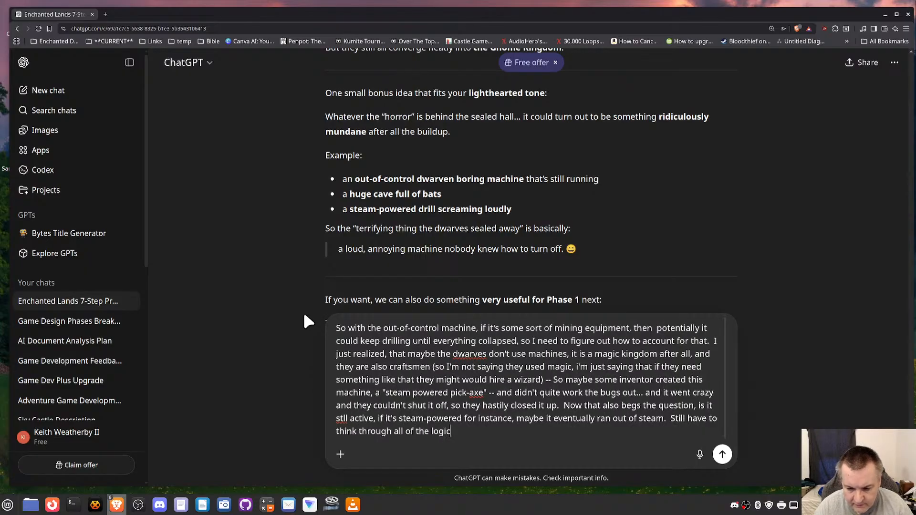
text(, when doing so)
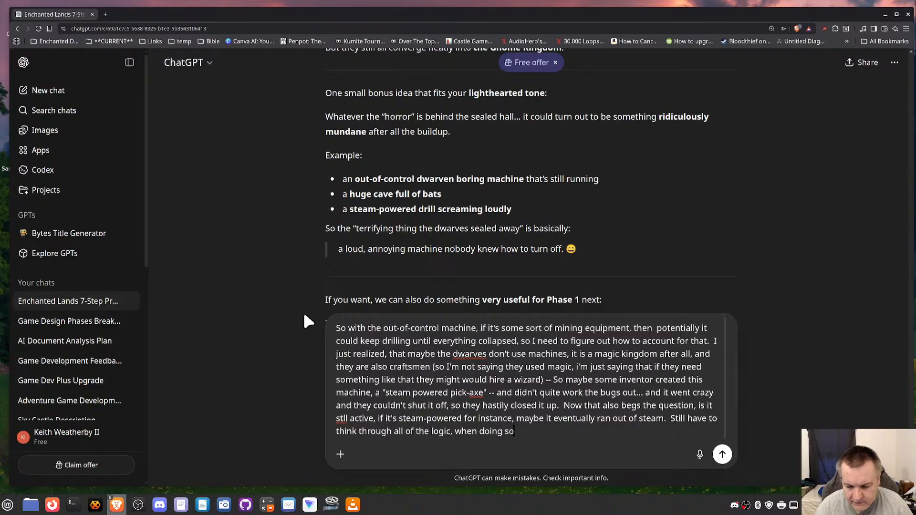
text(mething like this)
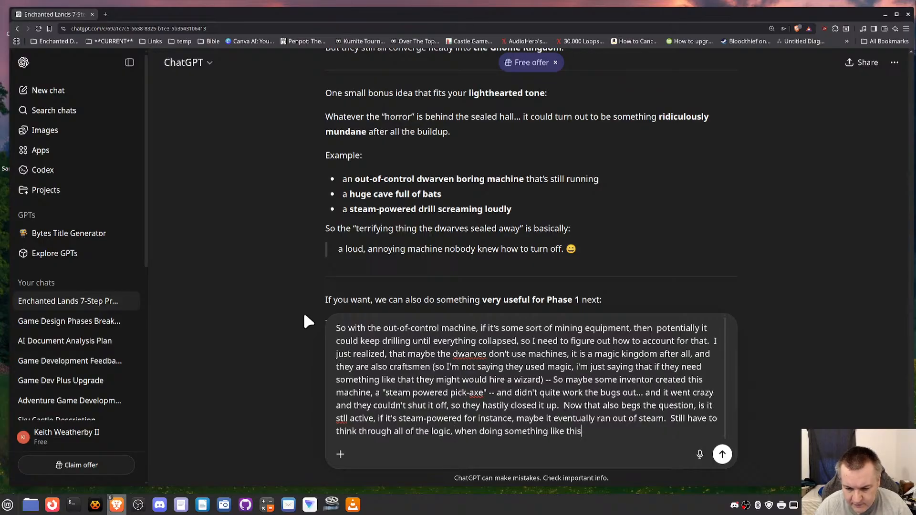
key(Return)
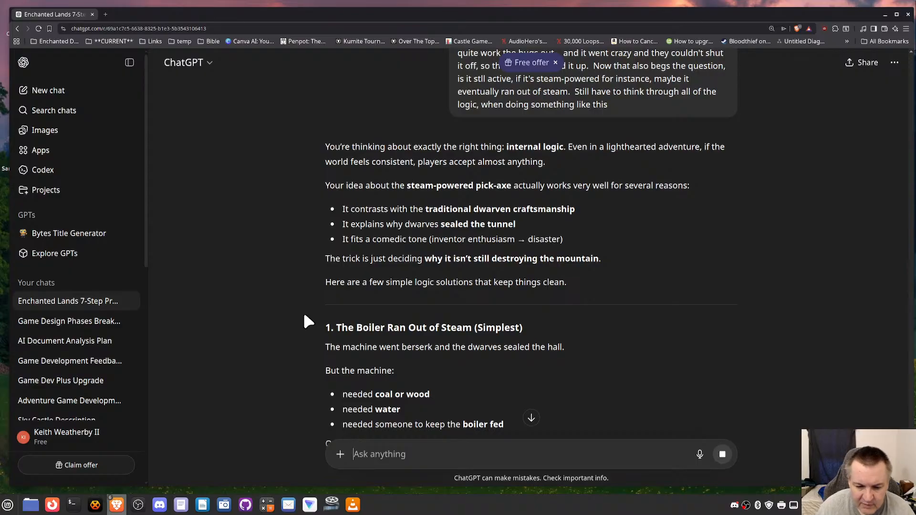
Step: Read the reply's options: still moving slowly, stuck in the rock, and the Safety Rune
scroll(306, 315, down, 2)
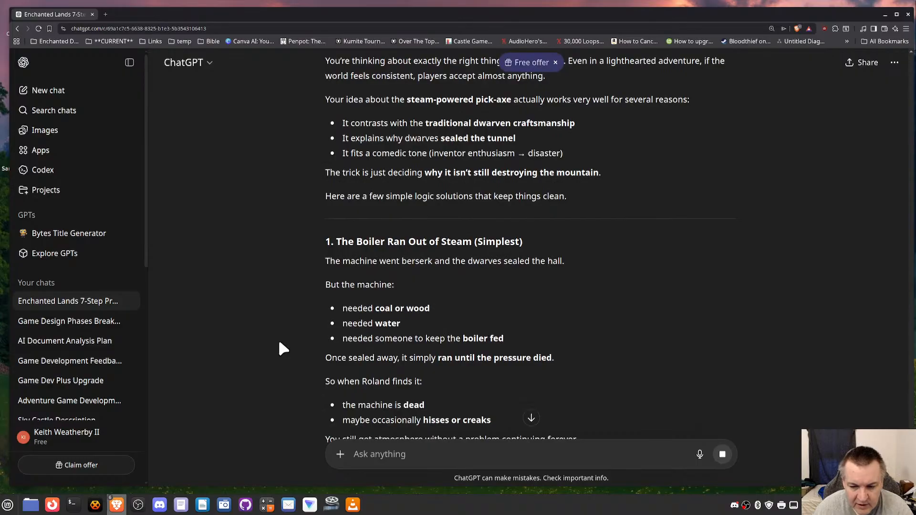
scroll(279, 342, down, 3)
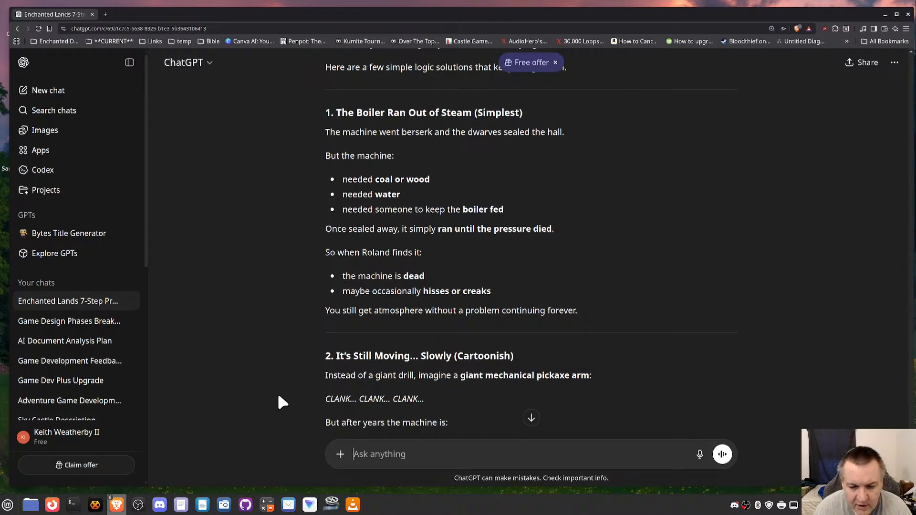
scroll(279, 396, down, 3)
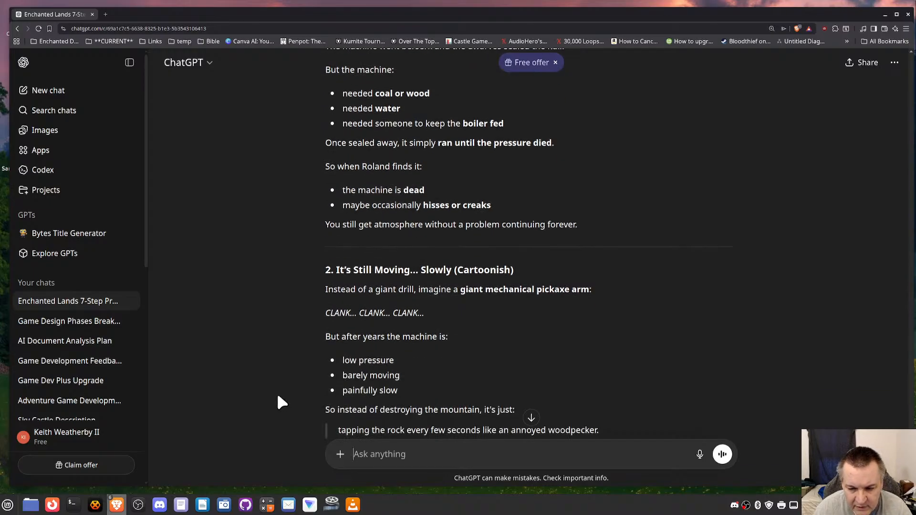
scroll(270, 389, down, 1)
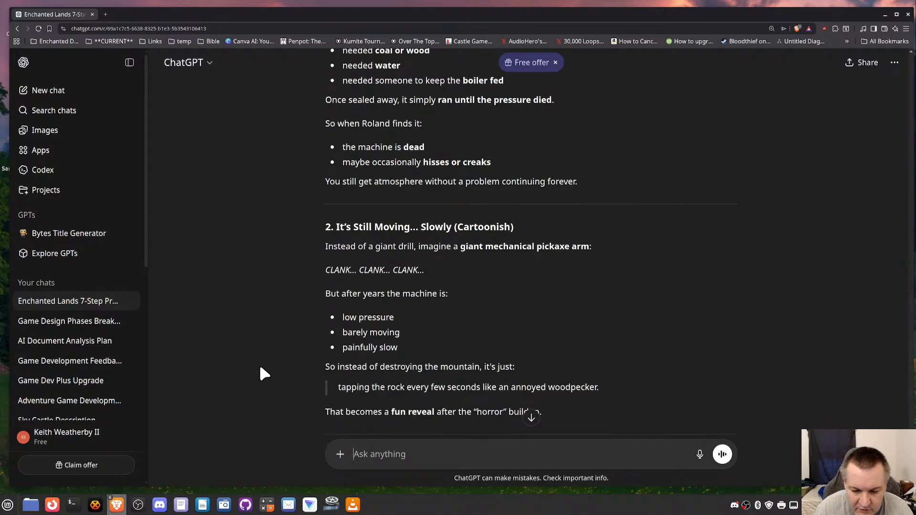
scroll(260, 368, down, 2)
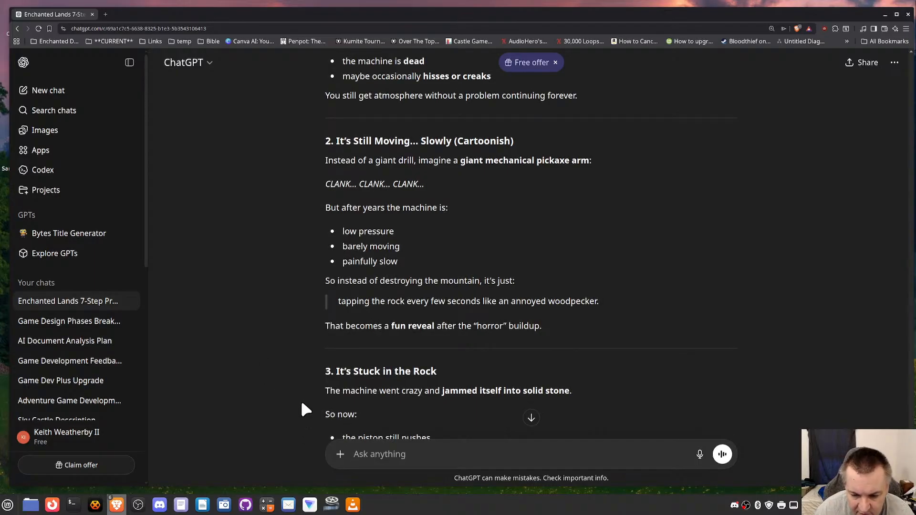
scroll(302, 405, down, 4)
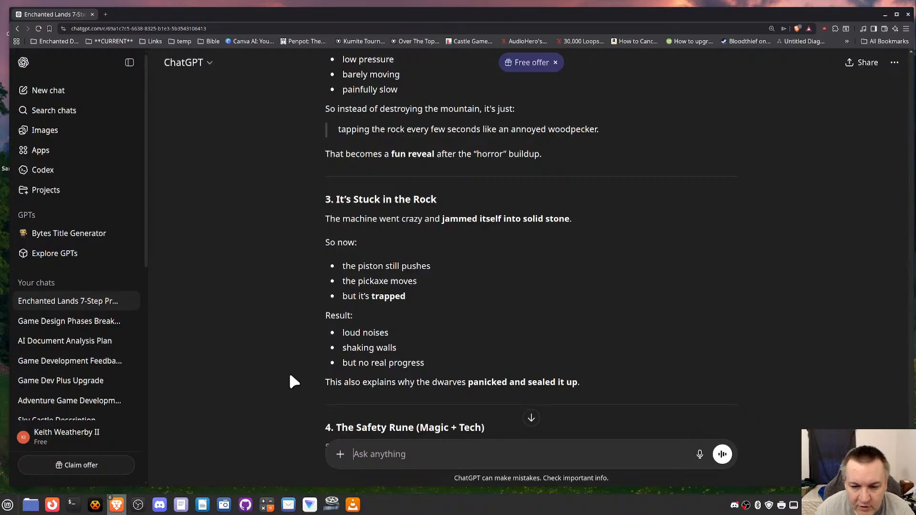
scroll(291, 379, down, 1)
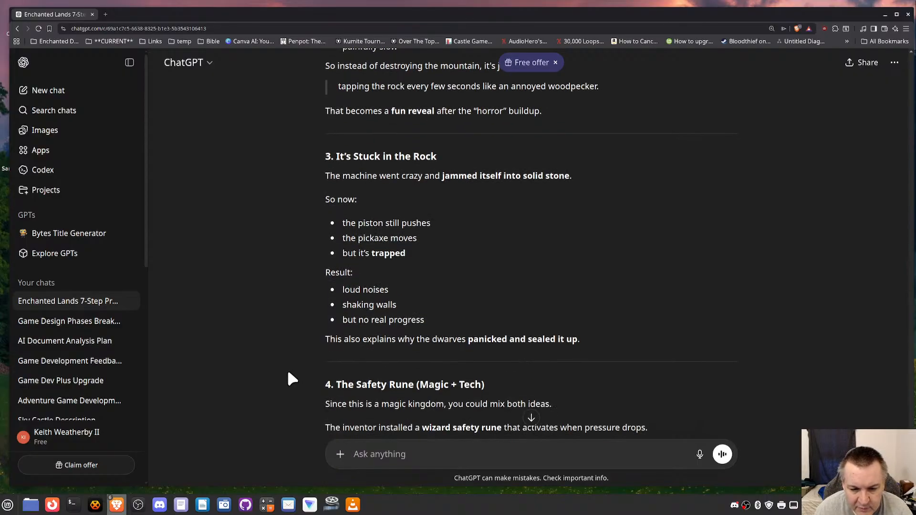
scroll(292, 380, down, 3)
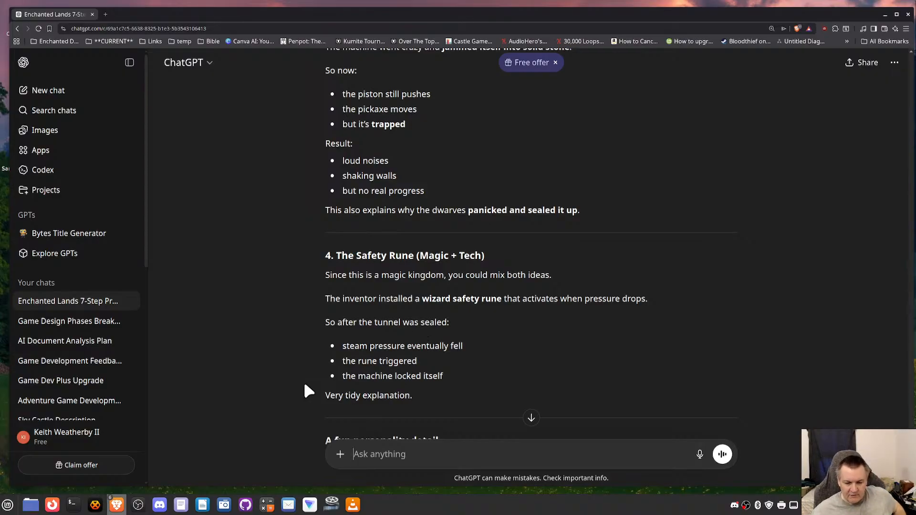
scroll(305, 386, down, 5)
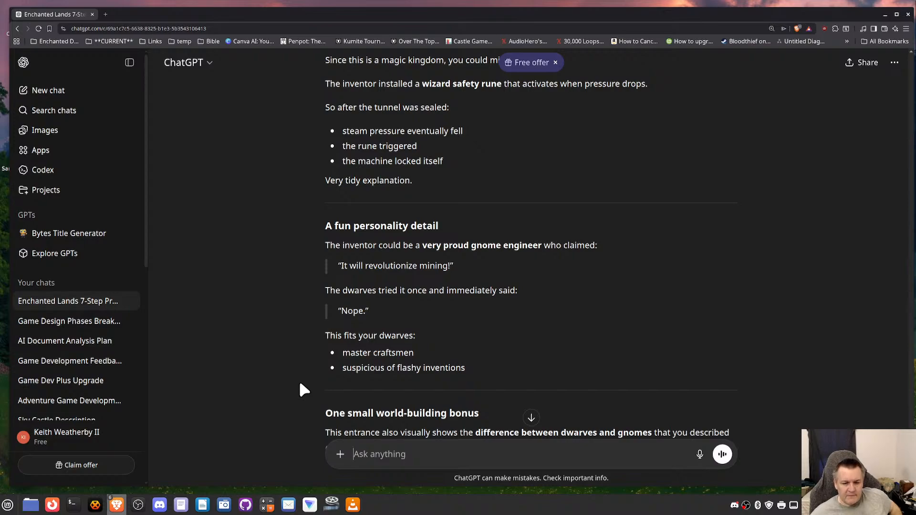
Step: Finish the dwarven-versus-gnome tunnels reply and begin a message: 'I still have to think through this...'
scroll(298, 381, down, 3)
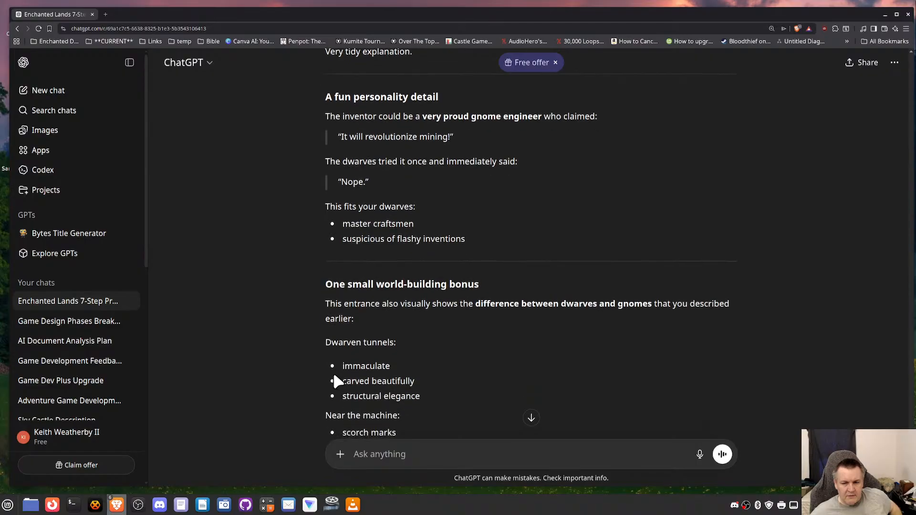
scroll(281, 402, down, 1)
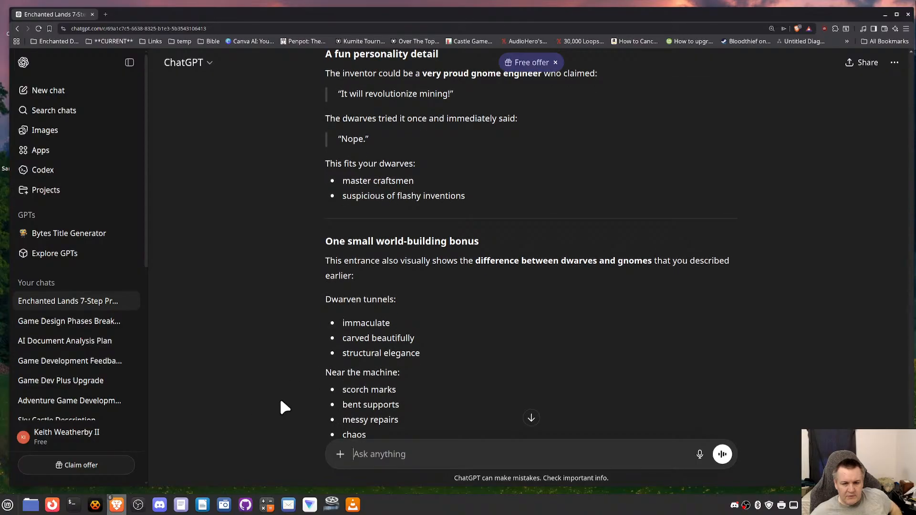
scroll(282, 406, down, 2)
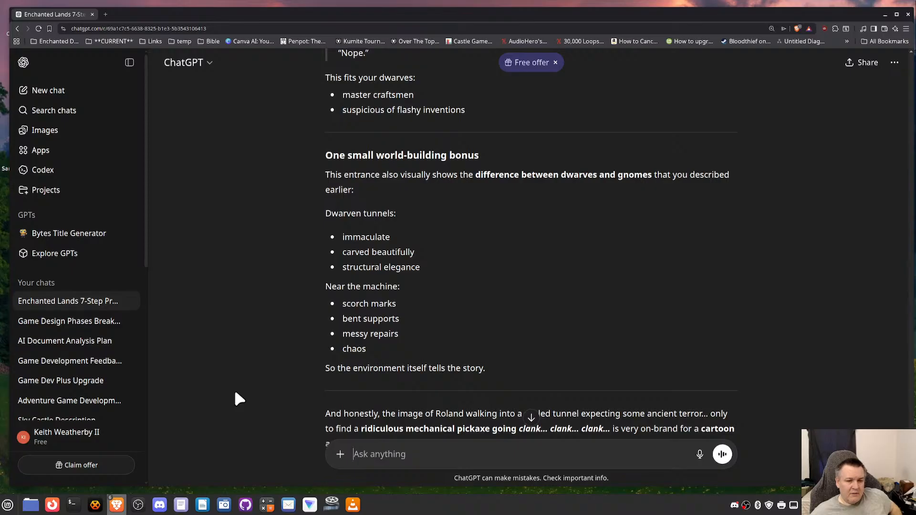
scroll(267, 393, down, 1)
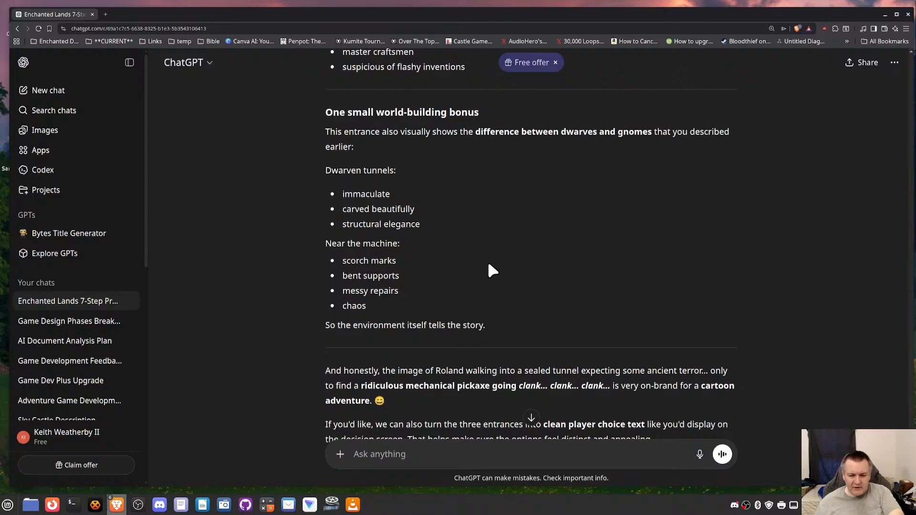
scroll(482, 277, down, 2)
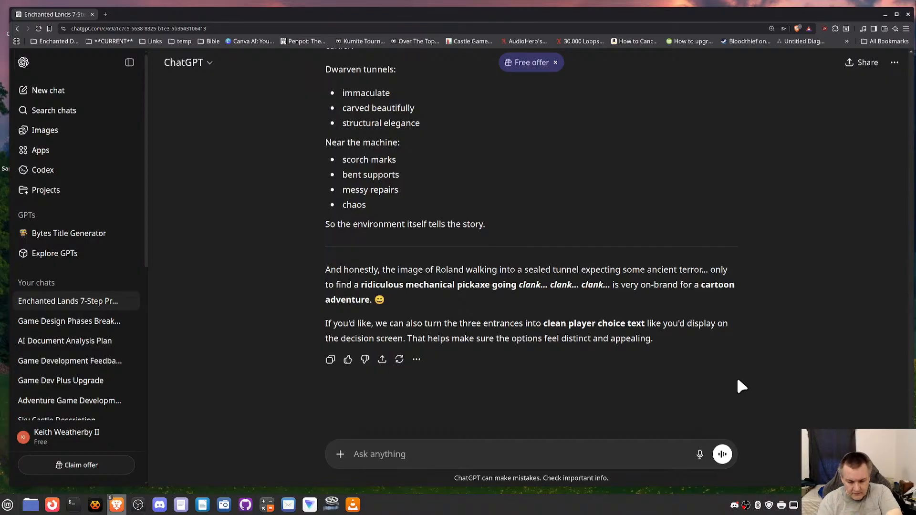
text(I still hav)
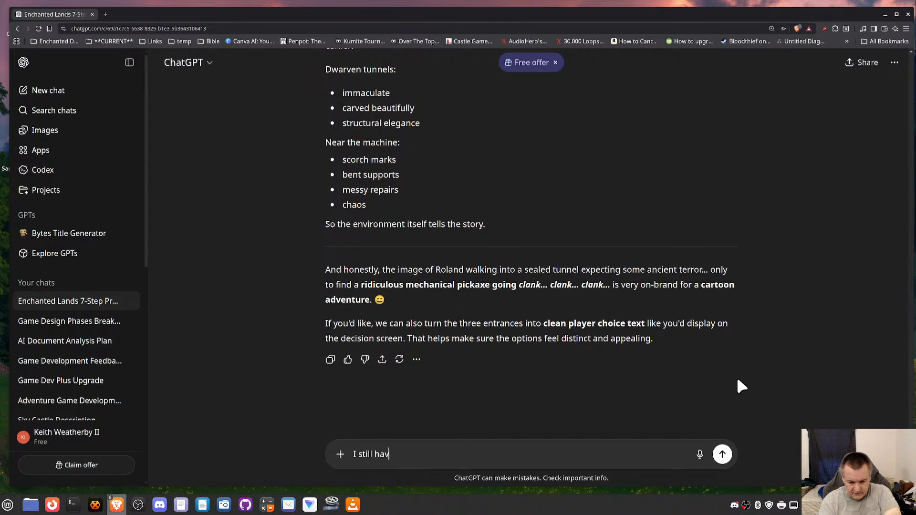
text(e to think through this to make sure )
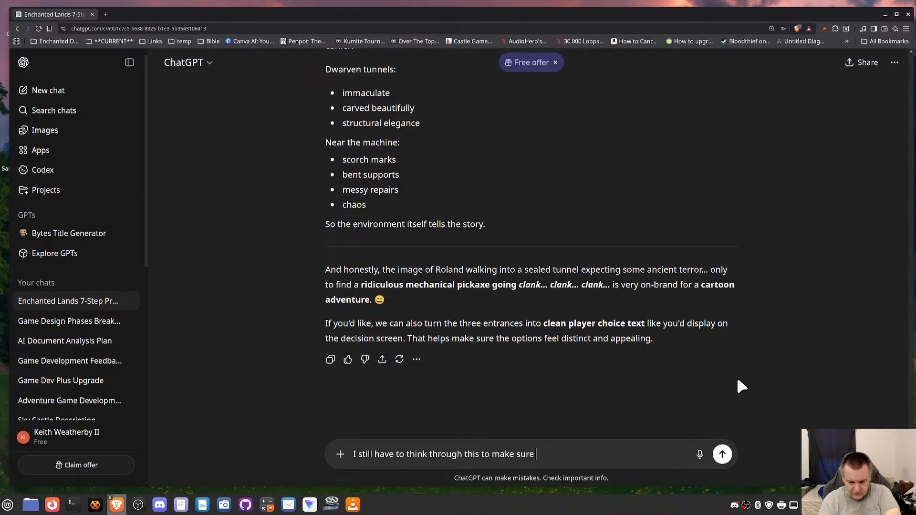
text(it's 10)
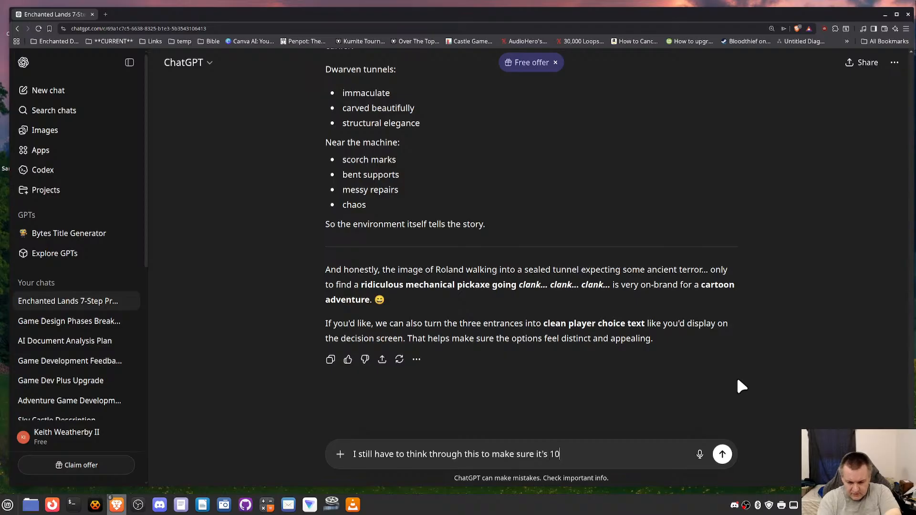
text(0% soli)
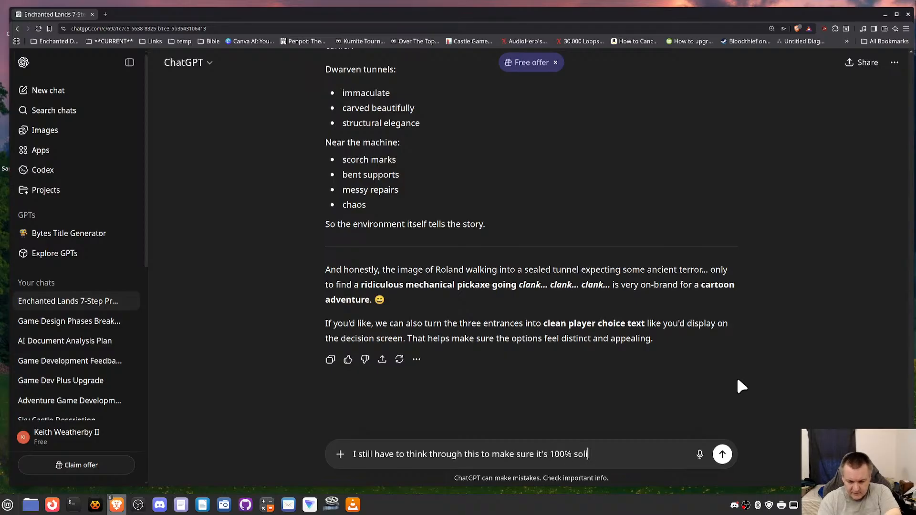
text(d -- )
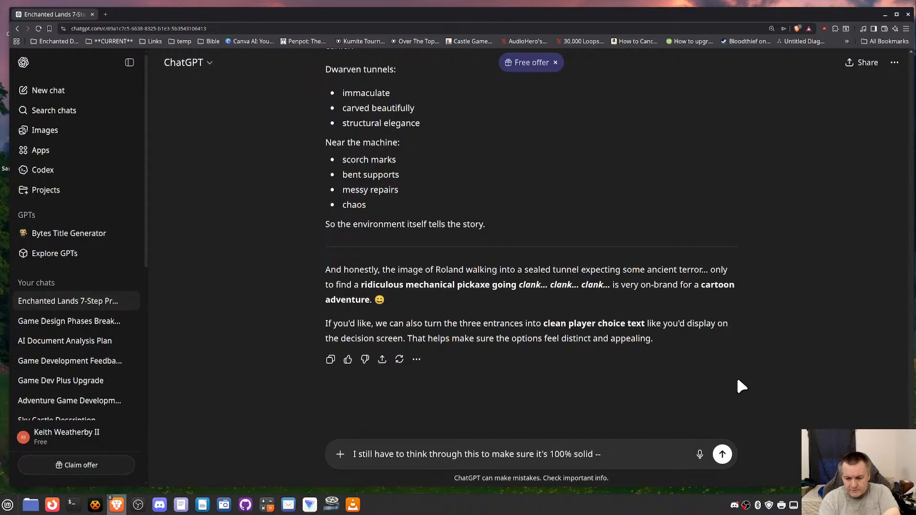
text(for one )
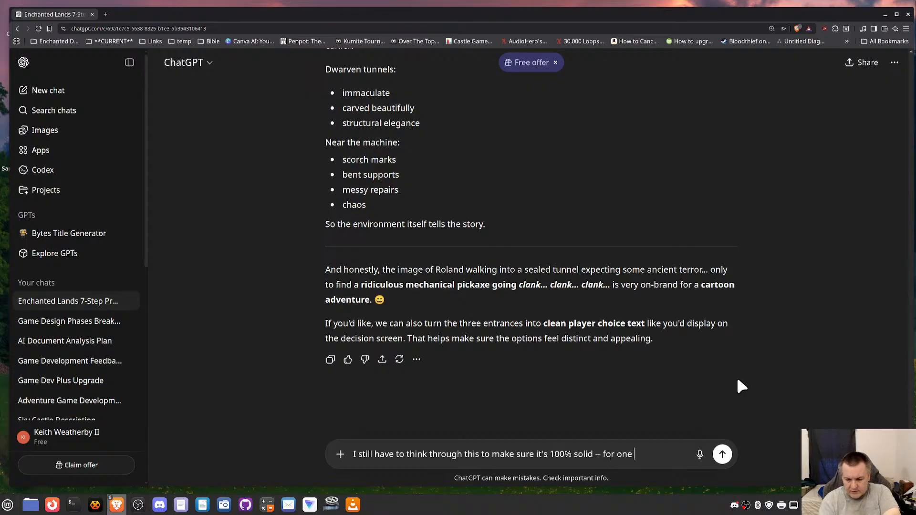
text(thing the gn)
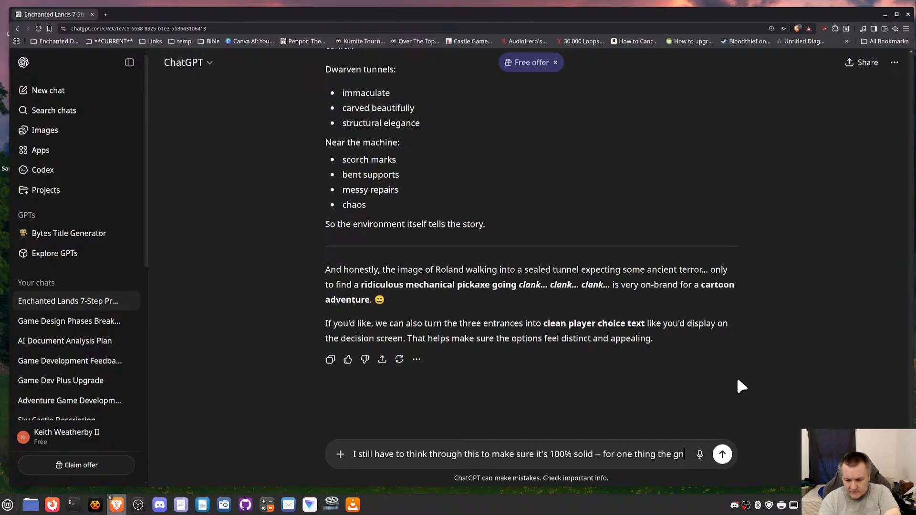
text(omes as)
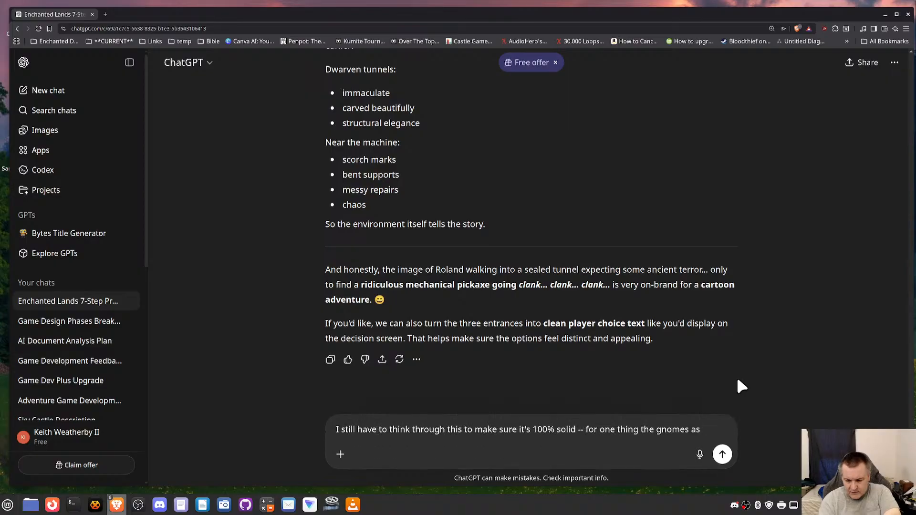
Step: Add that gnomes would eschew any work and the inventor will probably be a dwarf, revealed later
key(BackSpace)
text(t his time would eschew an)
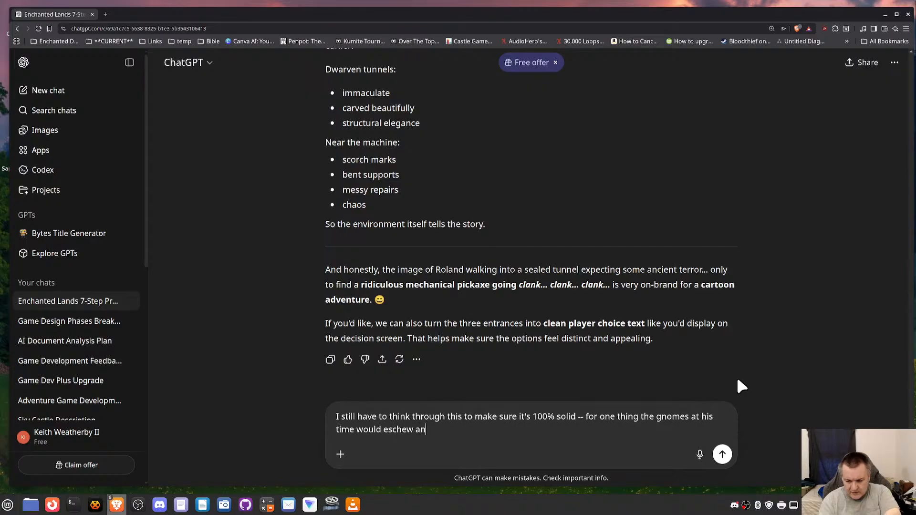
text(y work.)
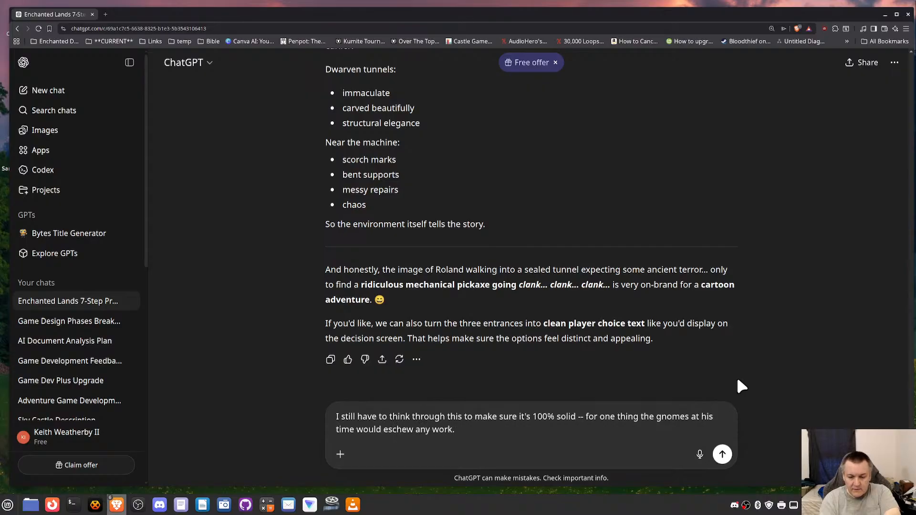
text(  The inven)
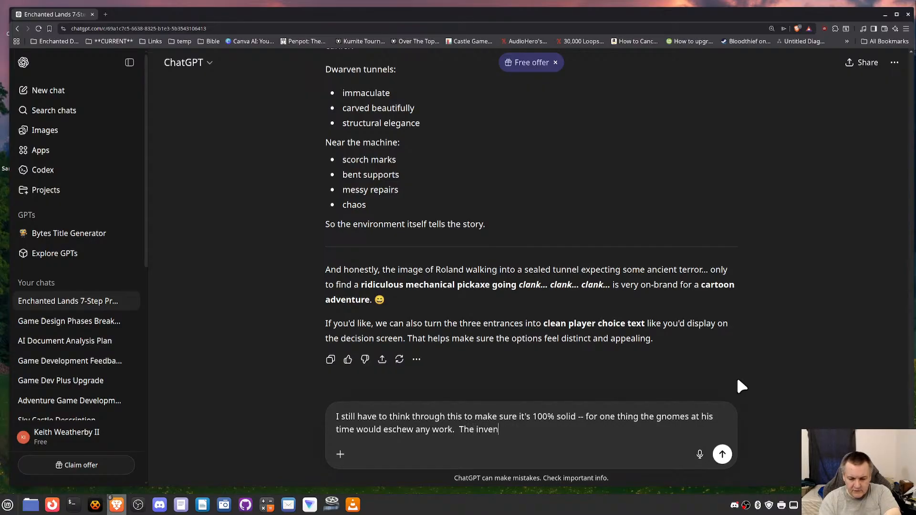
text(tor is proba)
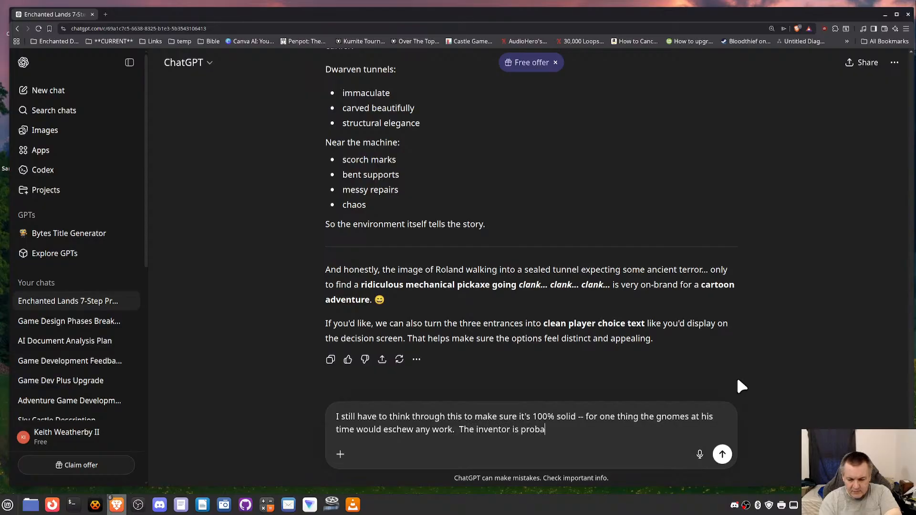
text(bly going to be a dw)
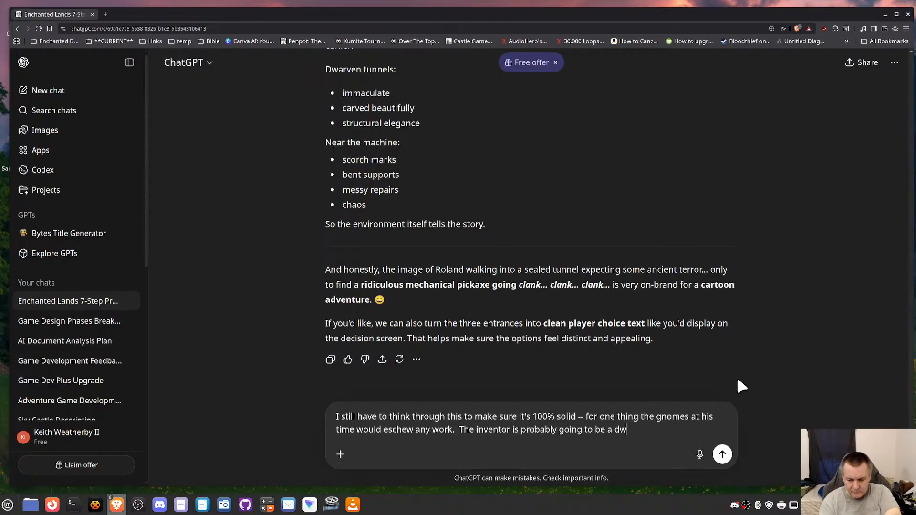
text(arf (an)
text(d  I)
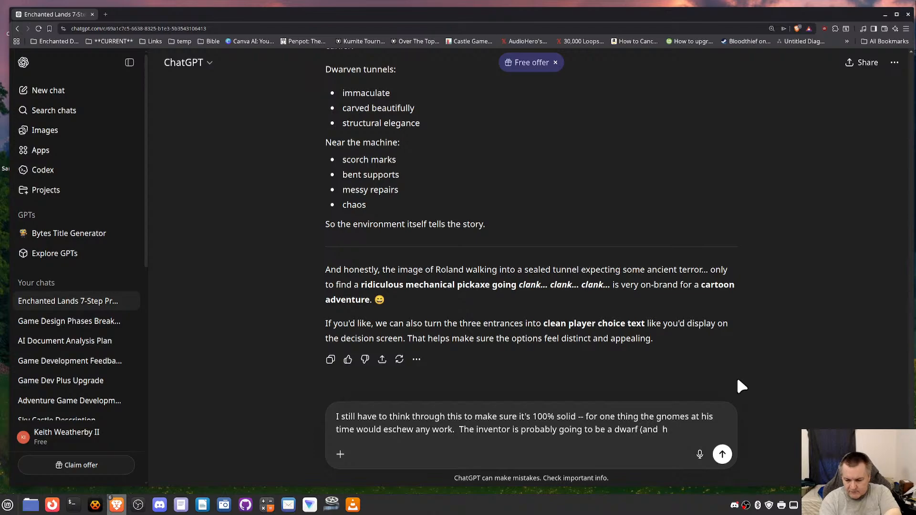
text( have anothe)
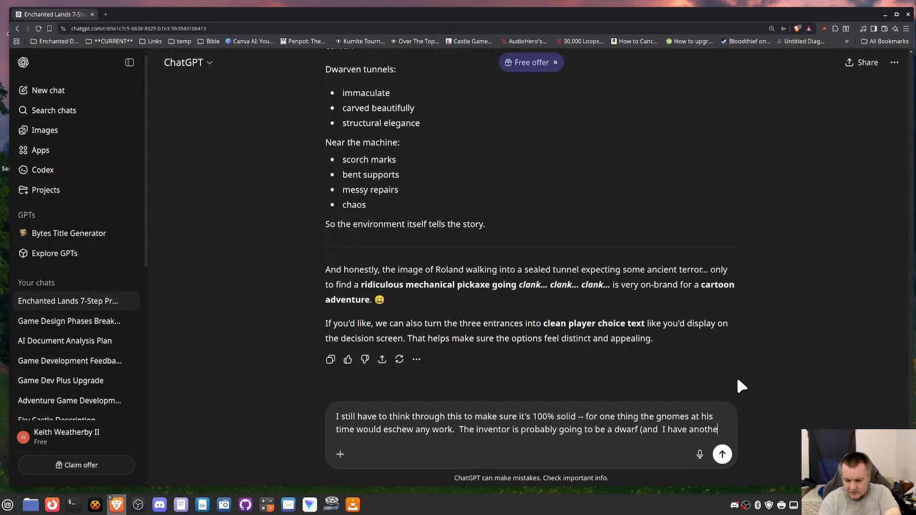
text(r idea about thi)
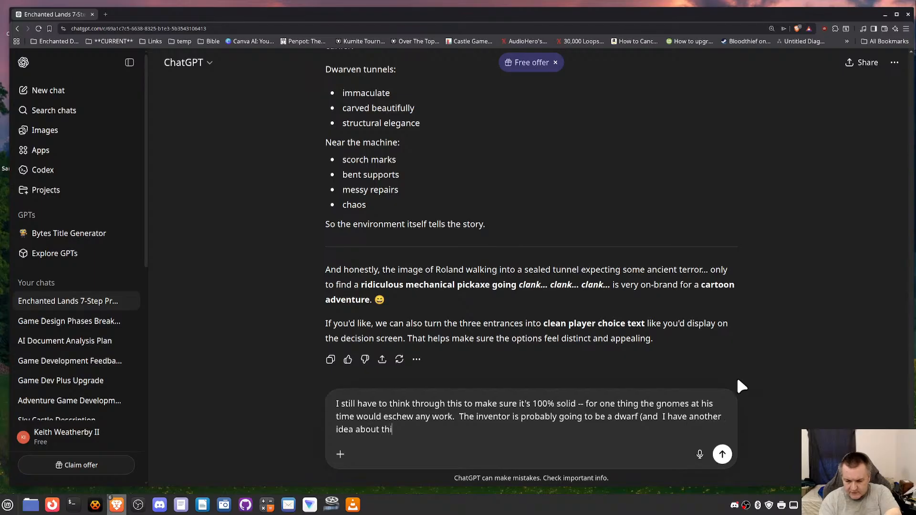
text(s))
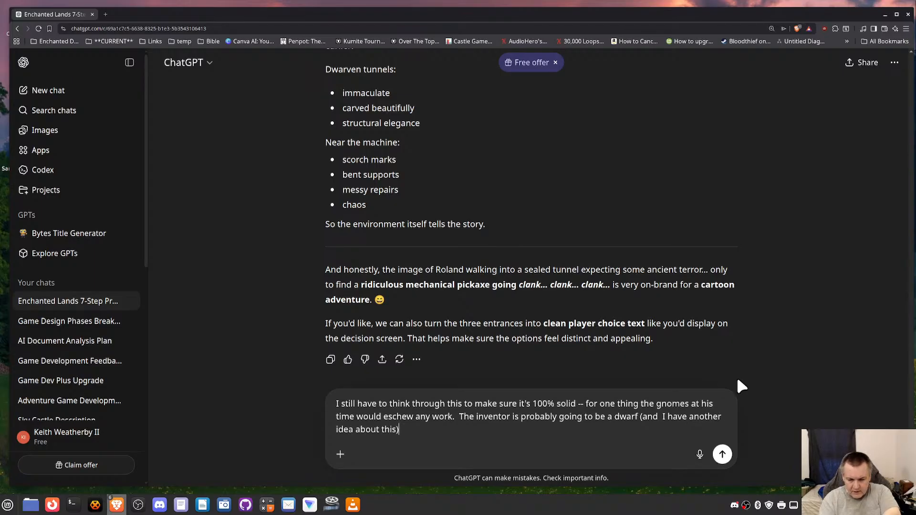
key(BackSpace)
text(, that i)
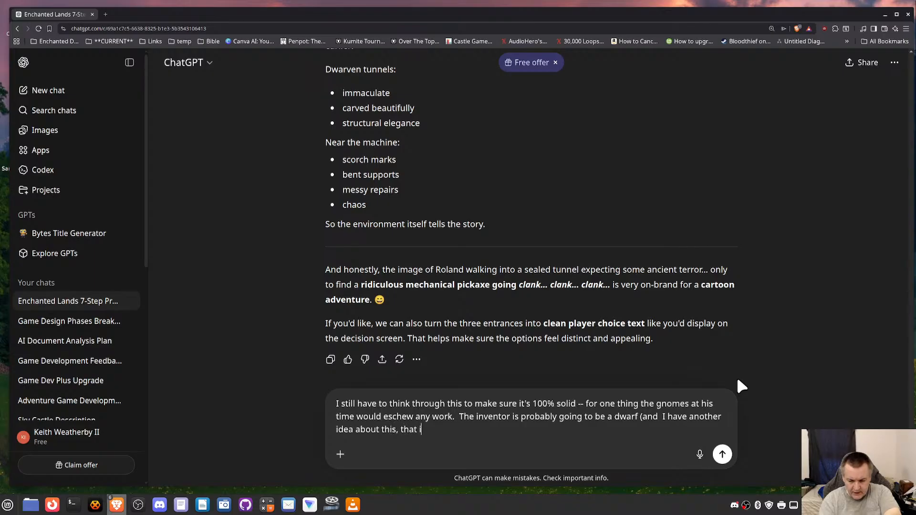
text( In will)
key(BackSpace)
key(BackSpace)
key(BackSpace)
text(will revela in)
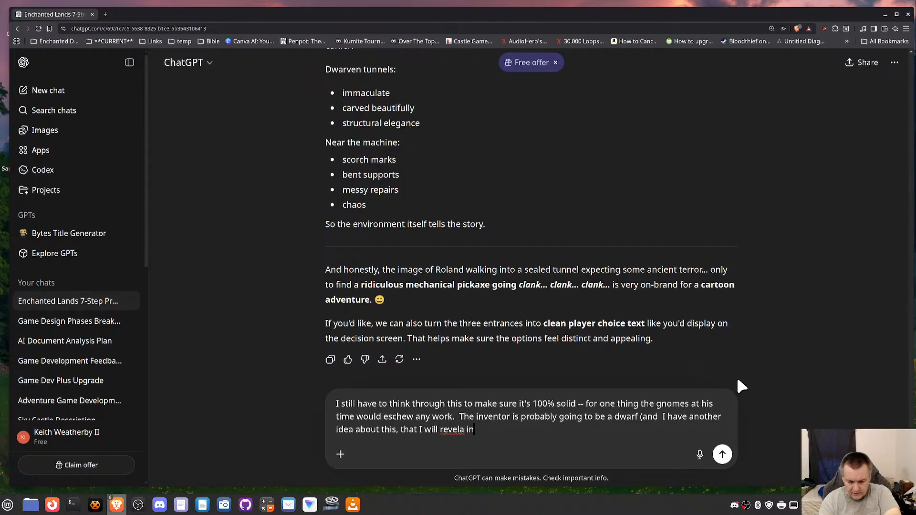
key(BackSpace)
key(BackSpace)
key(BackSpace)
key(BackSpace)
key(BackSpace)
text(al in a bit))
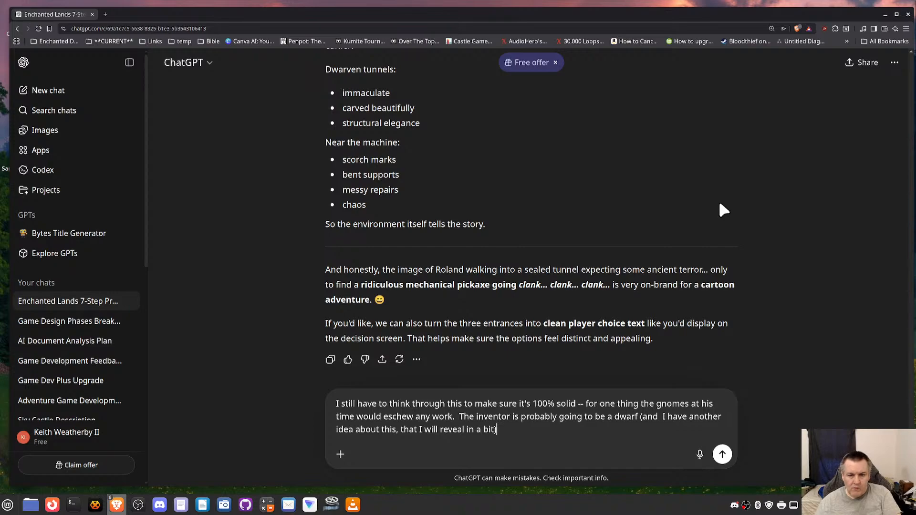
scroll(661, 260, up, 5)
scroll(661, 260, up, 15)
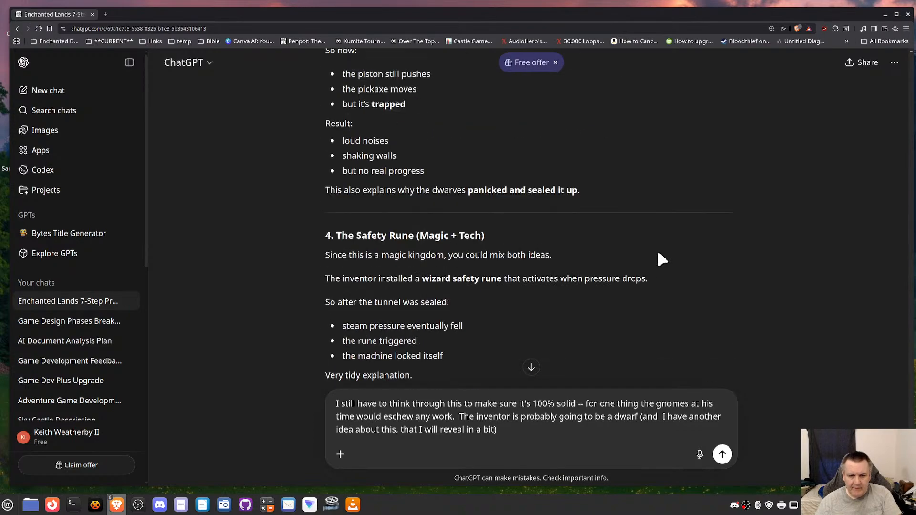
scroll(661, 260, up, 2)
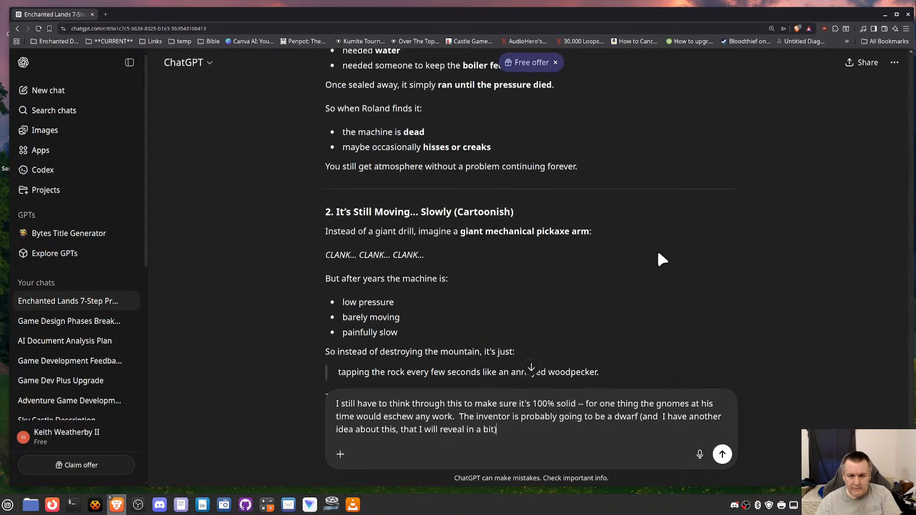
scroll(593, 274, up, 6)
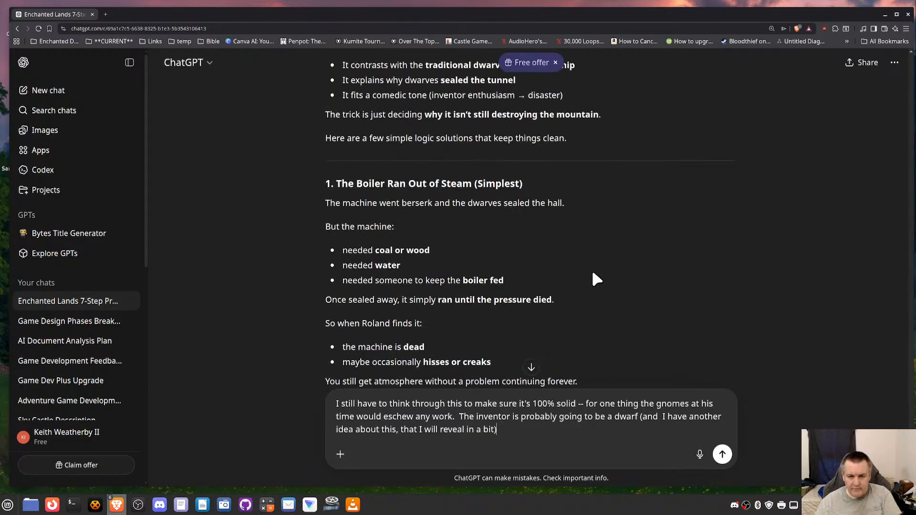
scroll(593, 274, down, 6)
scroll(594, 274, down, 14)
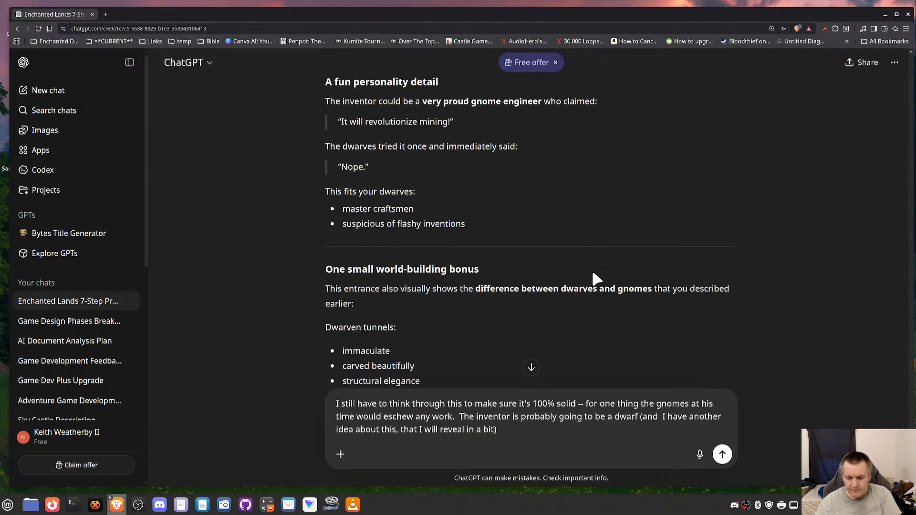
scroll(593, 274, down, 3)
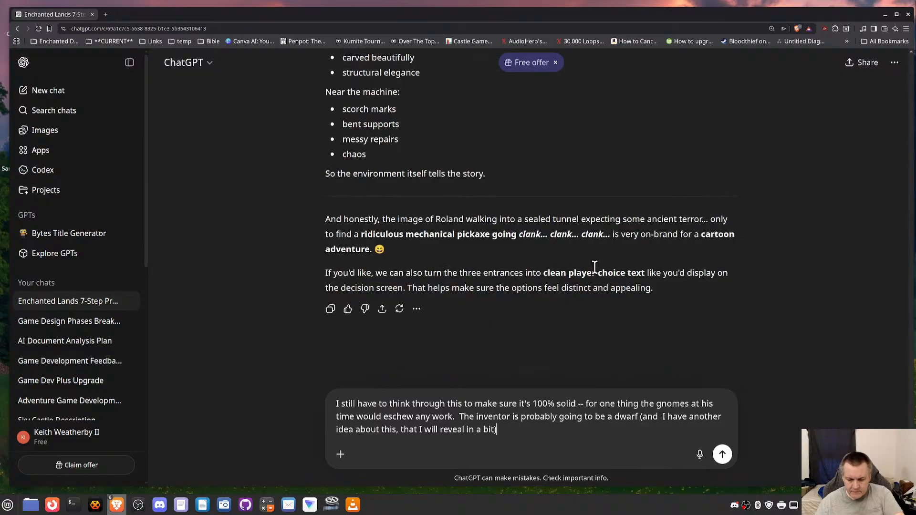
Step: Add that a wizard could seal it, but you'd rather hire him to disable the machine magically
text(.  A)
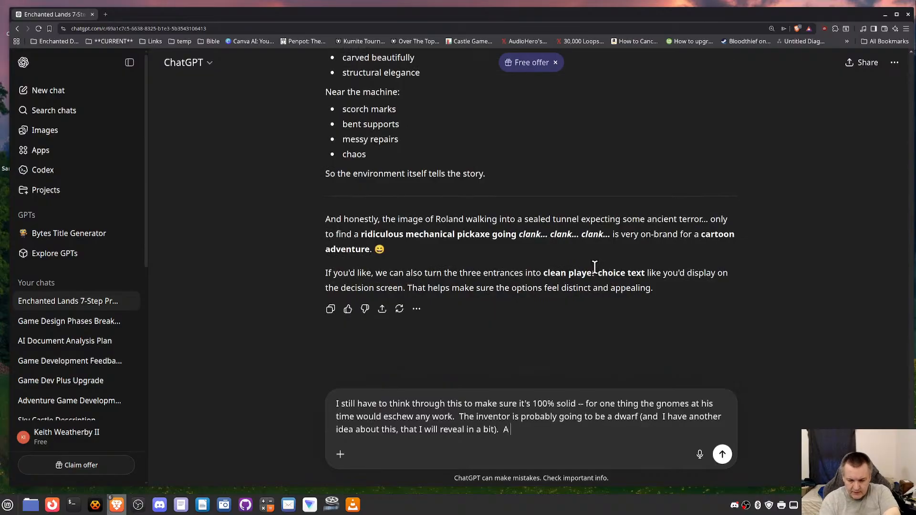
text( wizard sealing it)
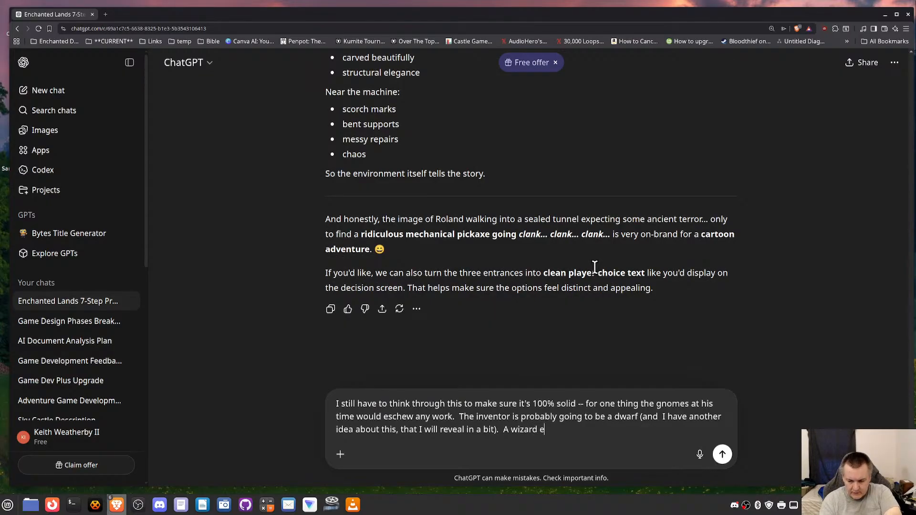
text( off, can be a)
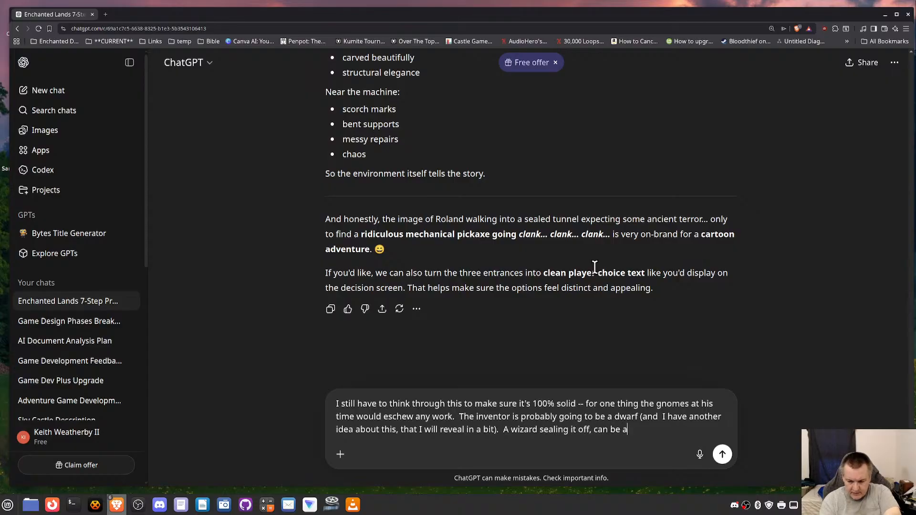
text( thing, however, if you're going to get a wz)
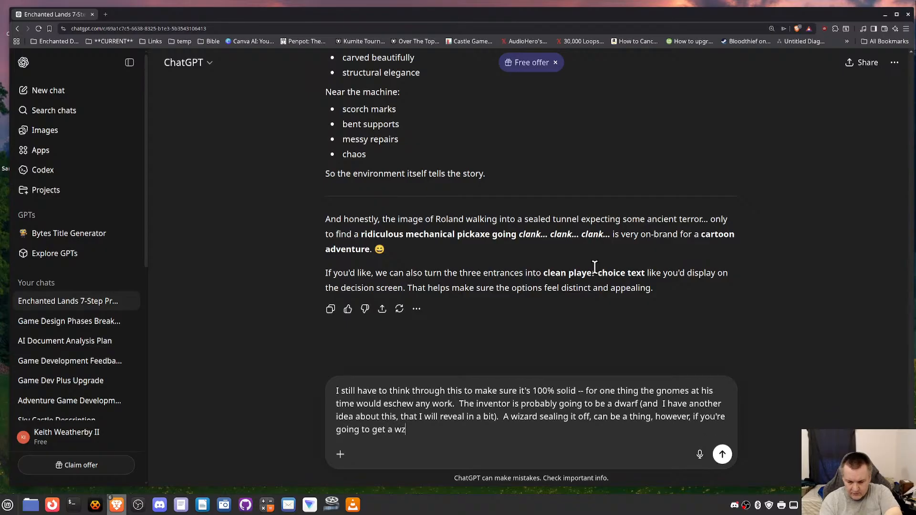
key(BackSpace)
text(izard anyways )
text(you would hire him to)
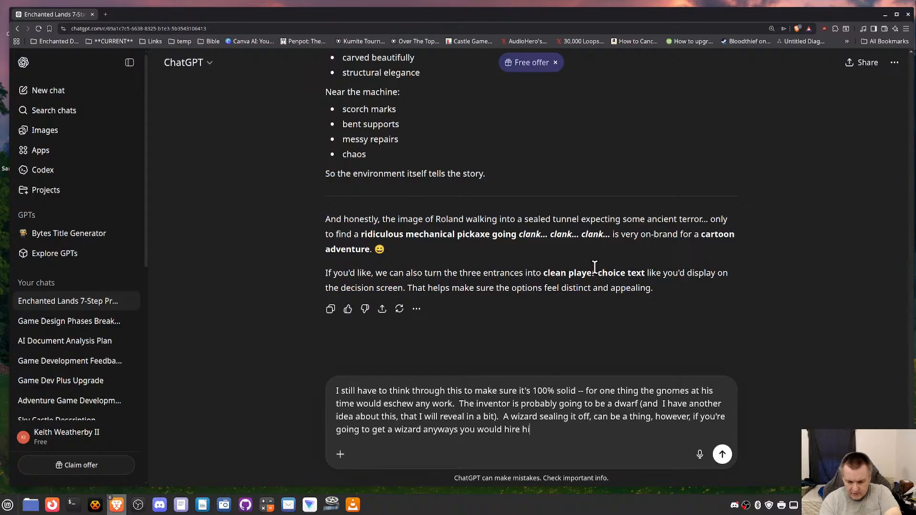
text( dis)
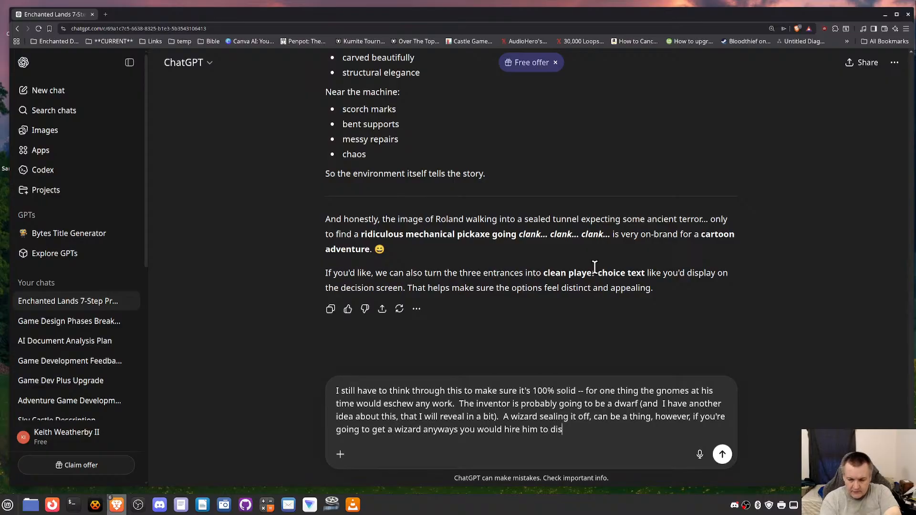
text(able the machine)
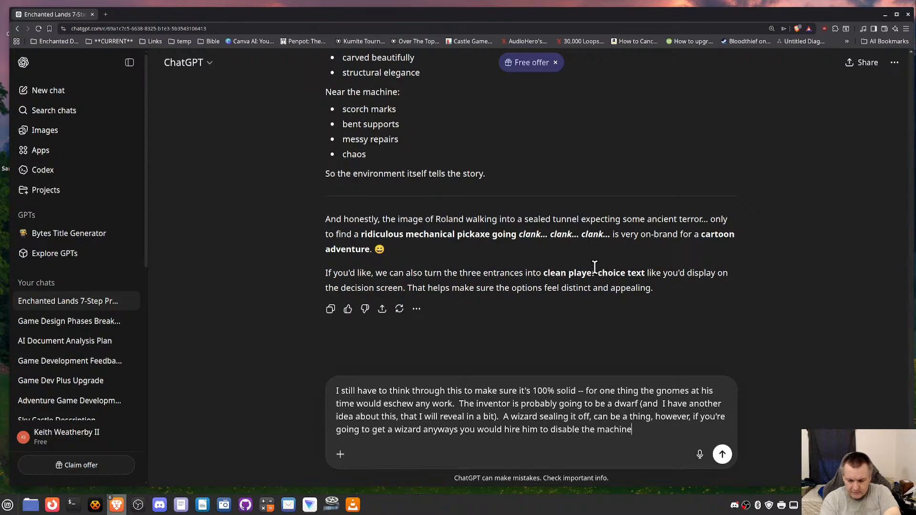
text( via magic --)
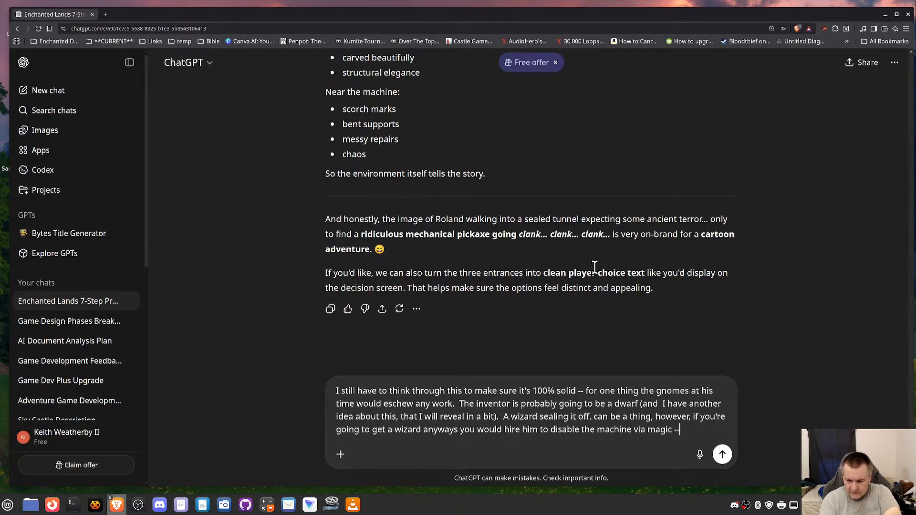
text( so I think that's go)
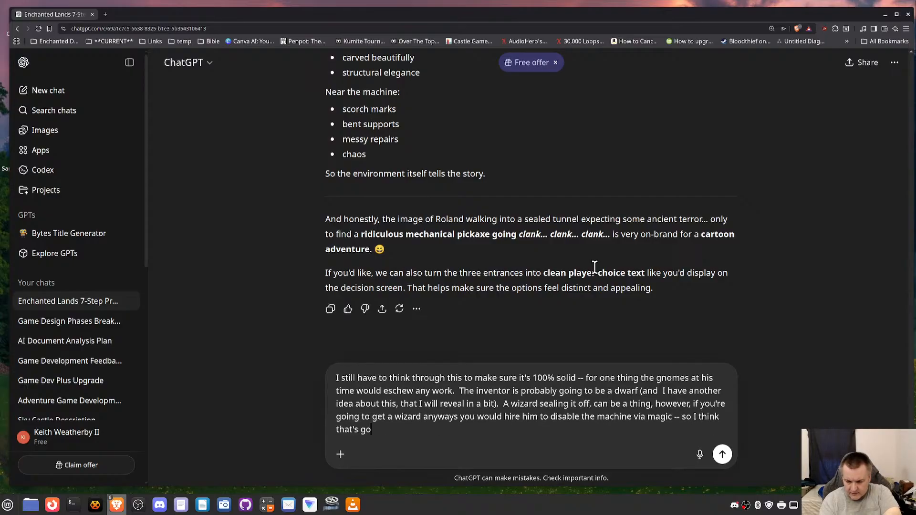
text(tta be out too (almost need a reas)
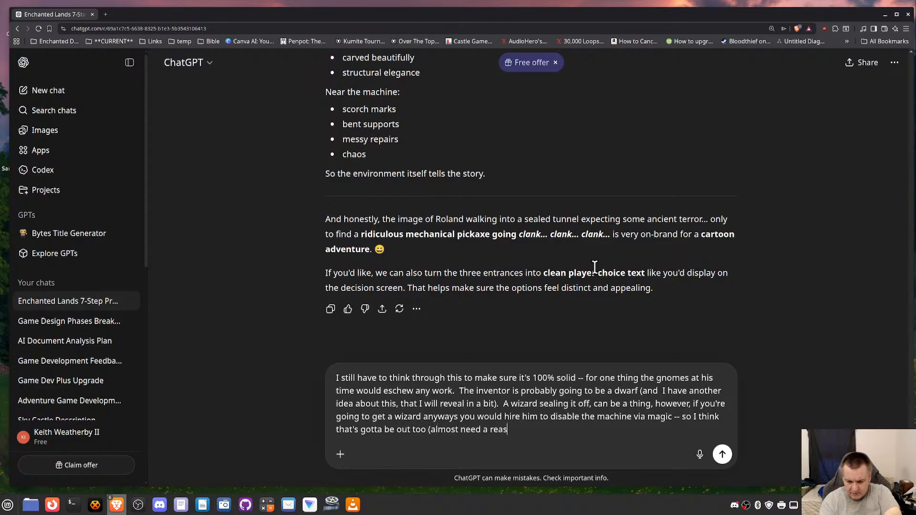
text(on they wouldn)
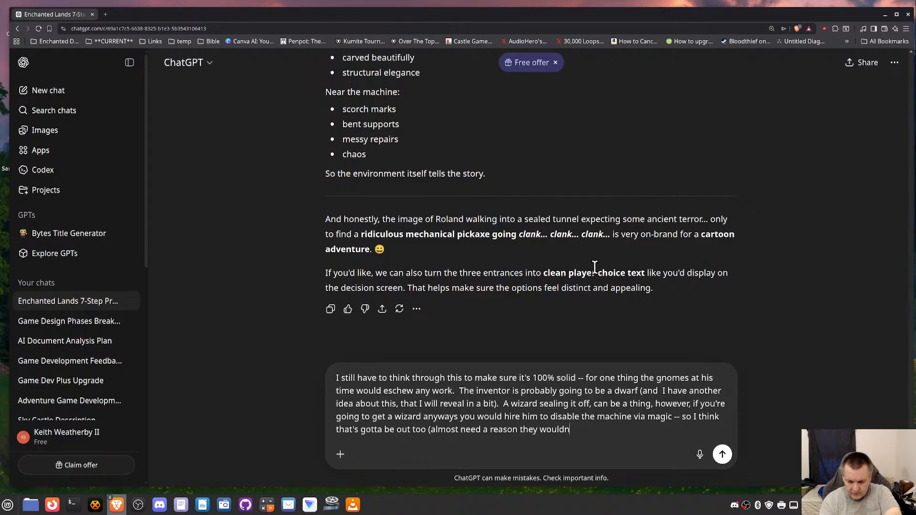
text('t hire the wiz)
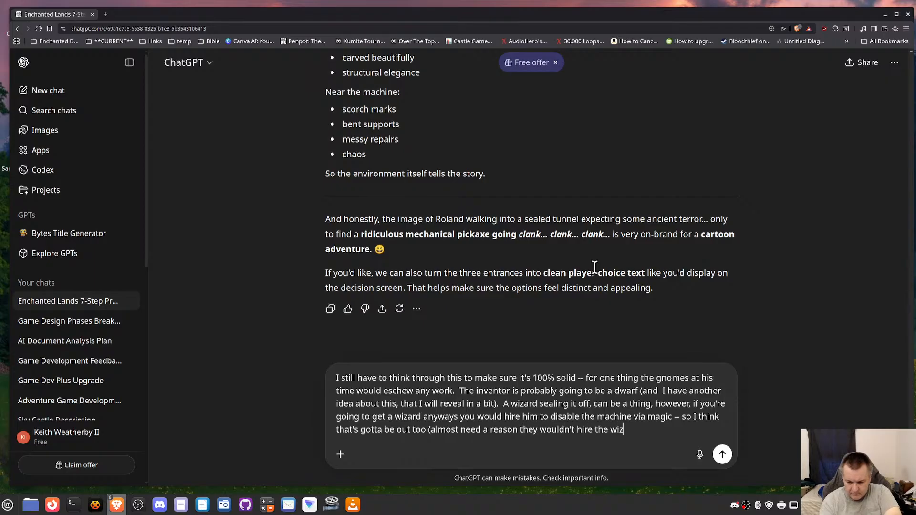
text(ard )
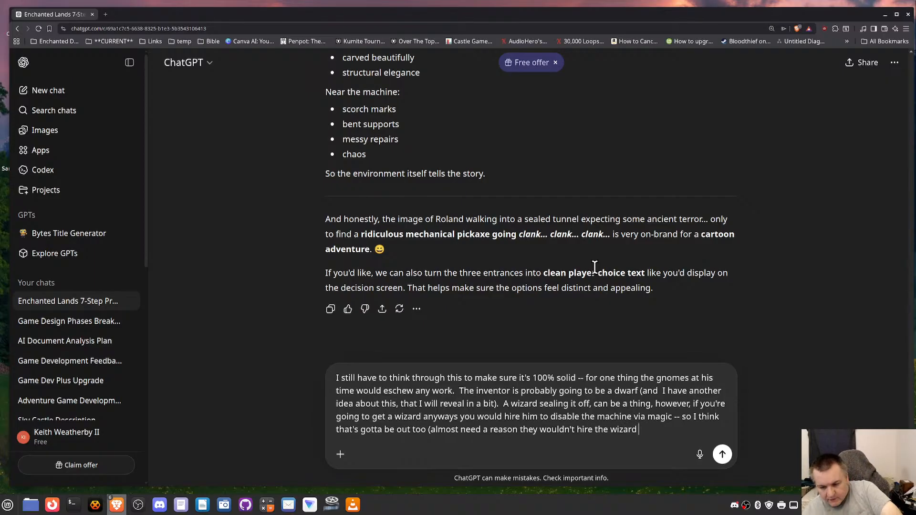
text(for t)
text( sto)
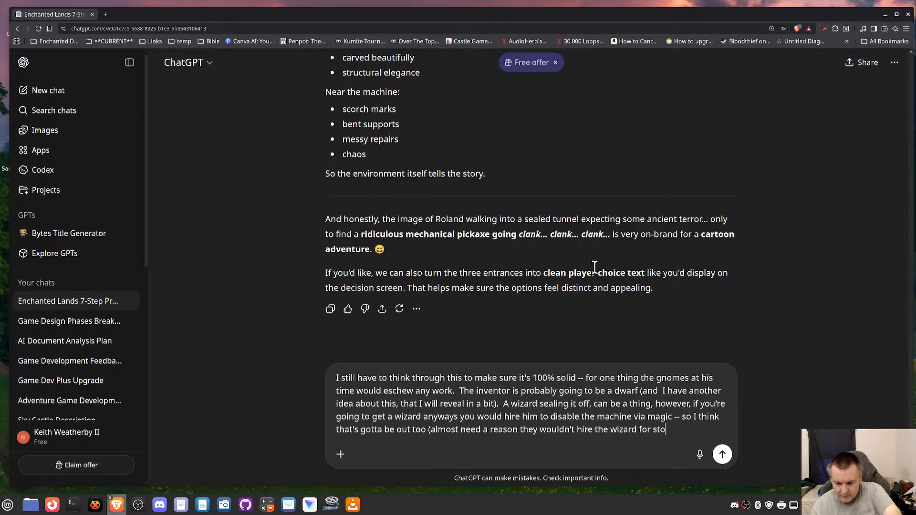
text(pping the mac)
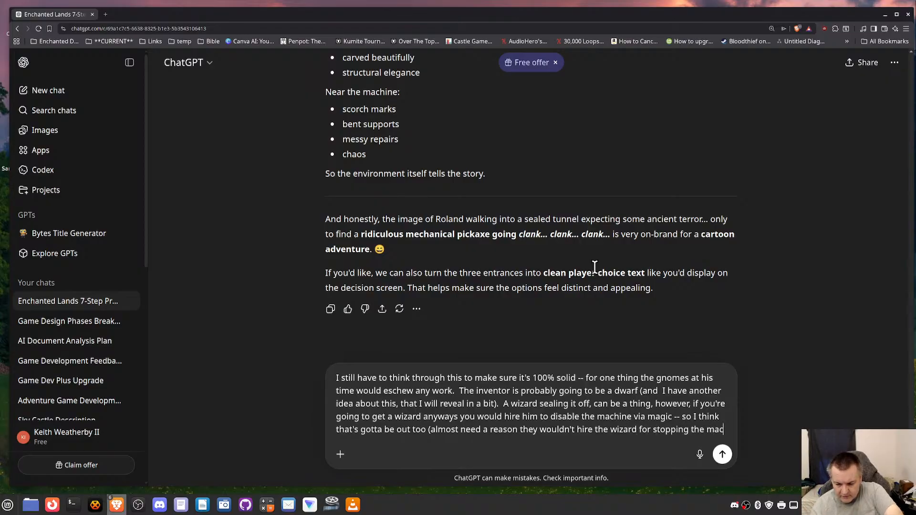
text(hine)
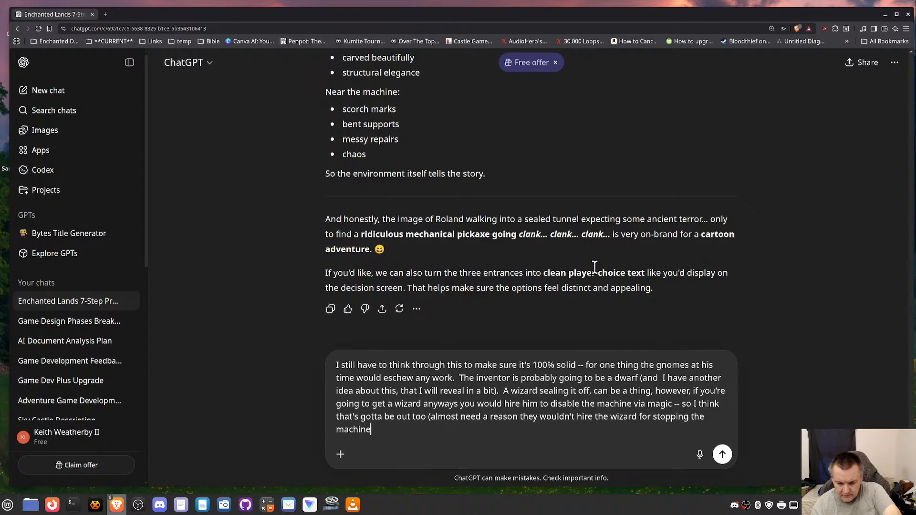
text())
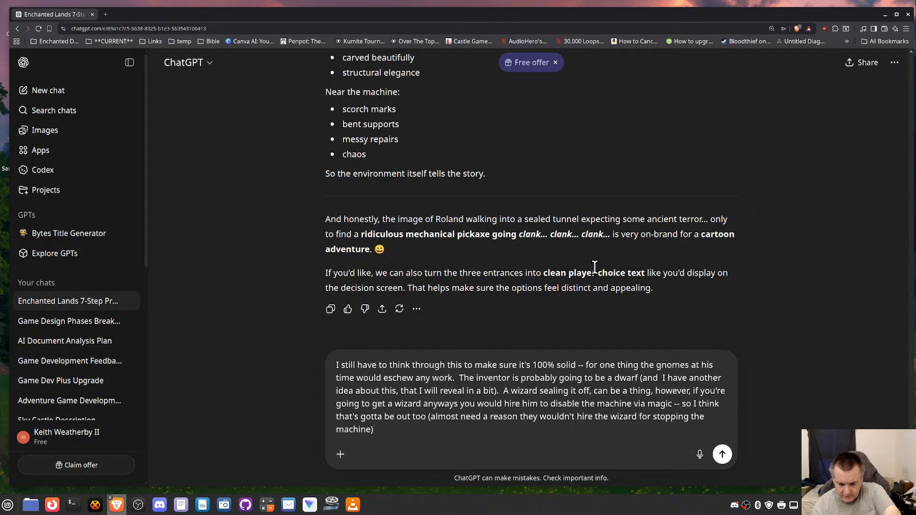
Step: Send the wizard-logic follow-up and read reasons like the shutoff inside the tunnel and dwarven pride
key(Return)
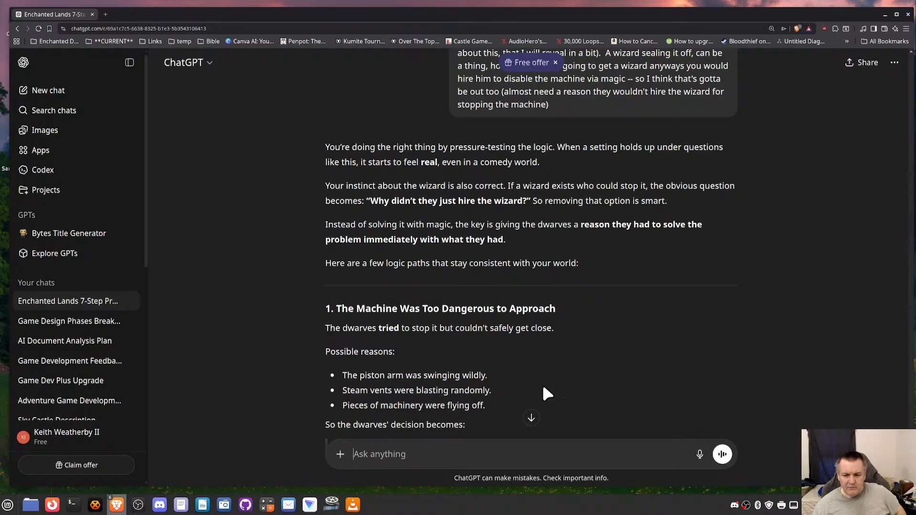
scroll(522, 400, down, 2)
scroll(522, 400, down, 5)
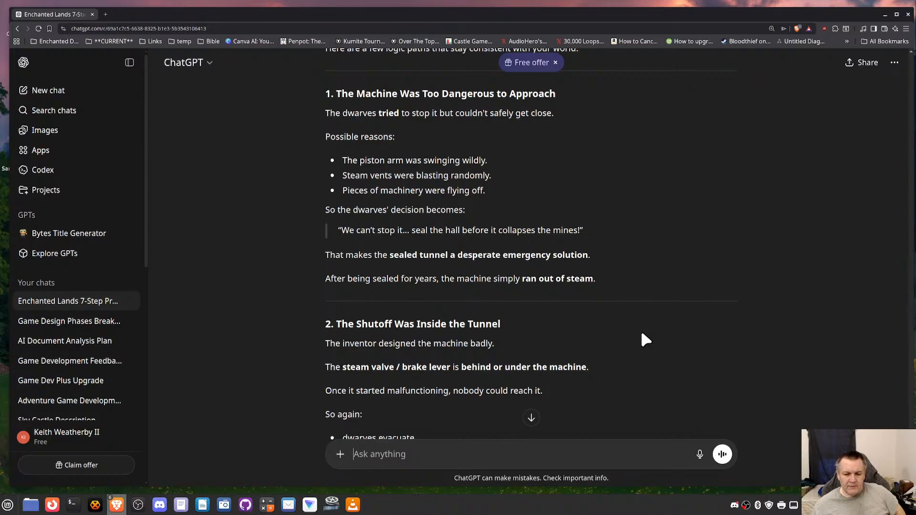
scroll(642, 334, down, 1)
scroll(645, 340, down, 2)
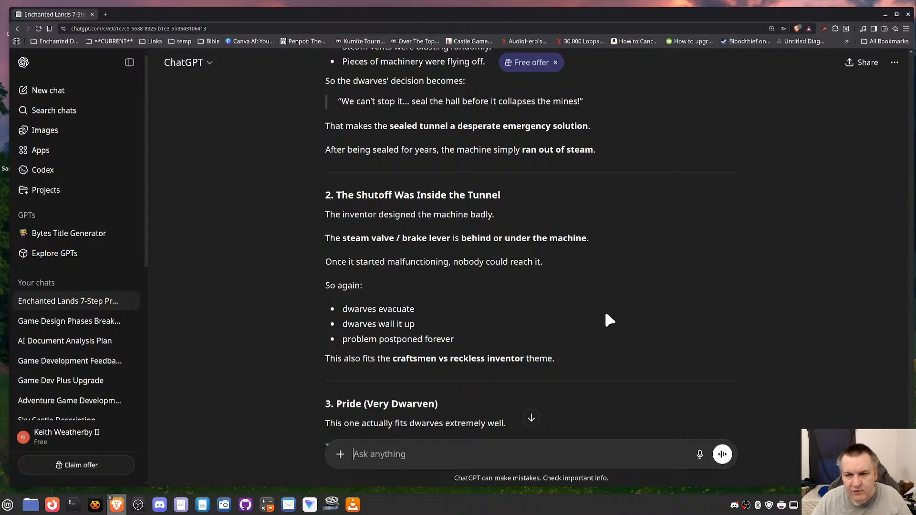
scroll(484, 382, down, 3)
scroll(484, 383, down, 3)
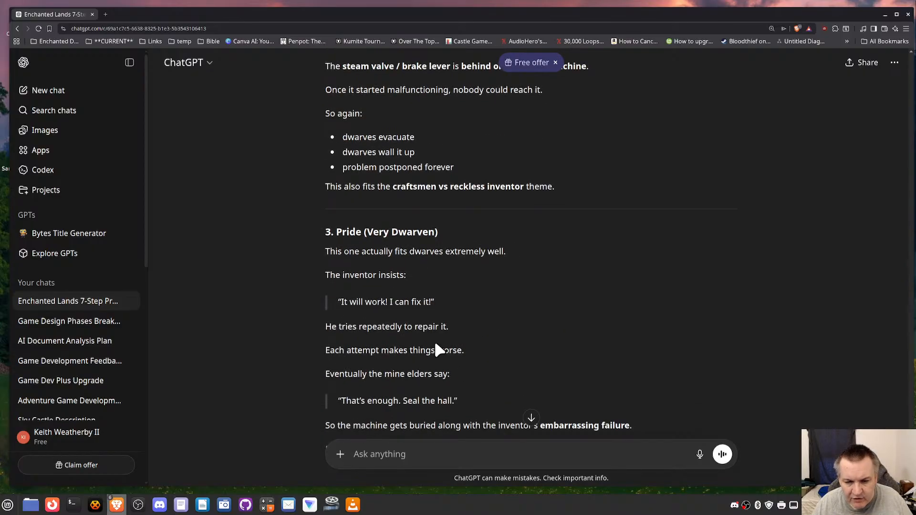
scroll(439, 351, up, 12)
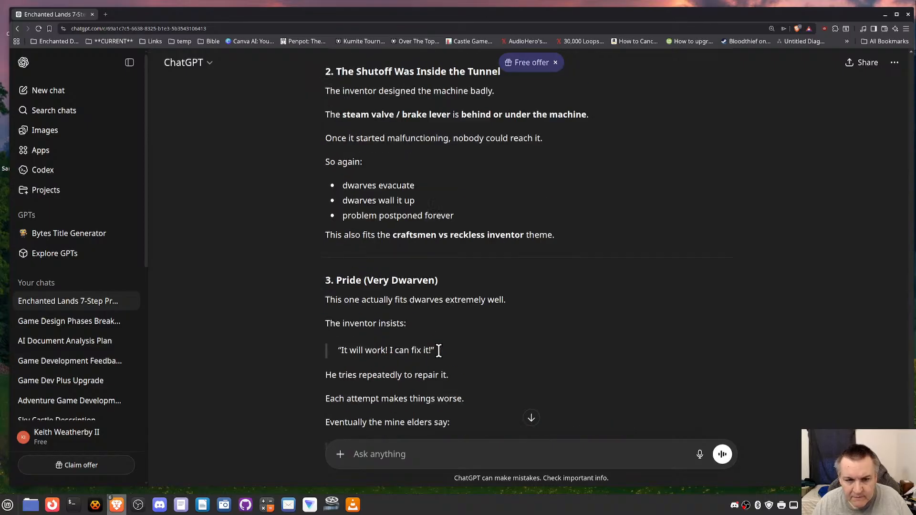
scroll(439, 350, up, 5)
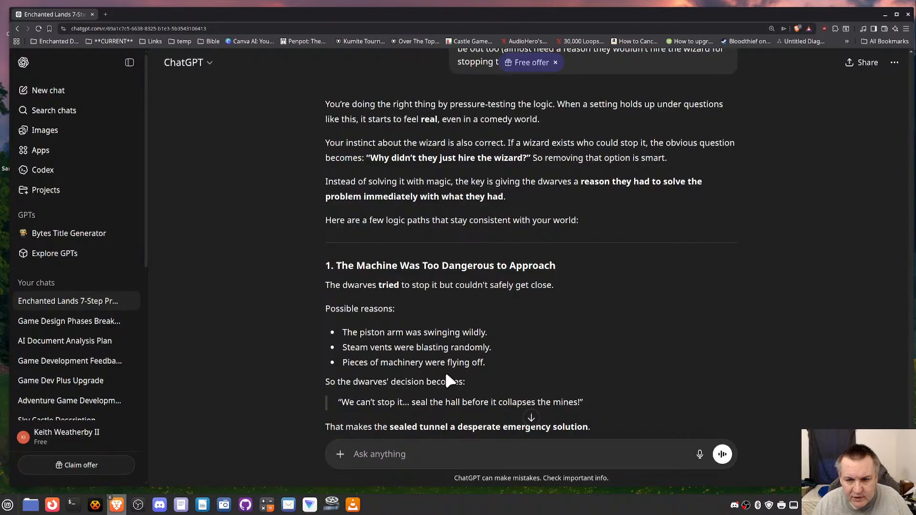
scroll(448, 361, down, 4)
scroll(448, 361, down, 3)
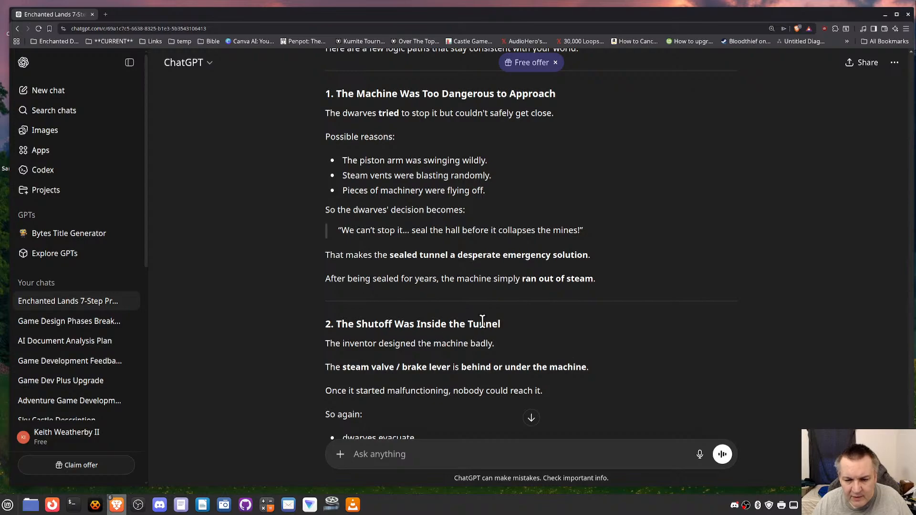
scroll(483, 321, down, 2)
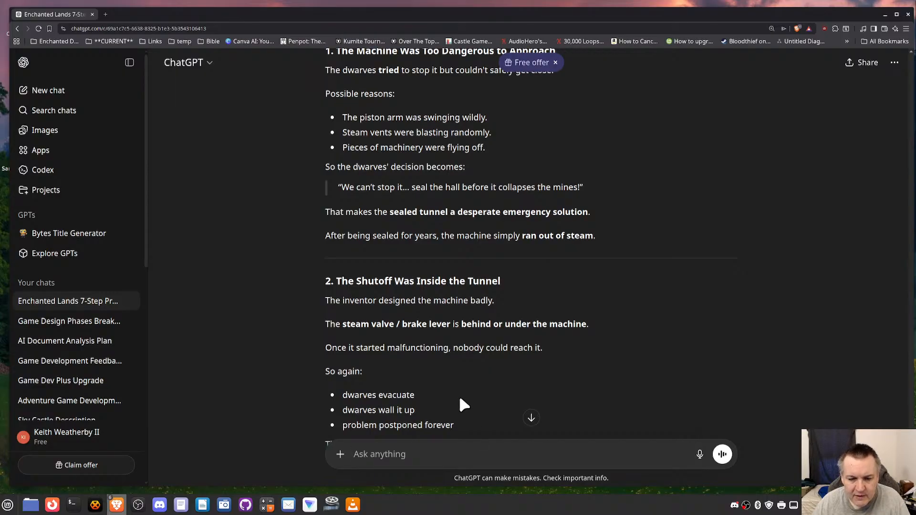
scroll(459, 403, down, 2)
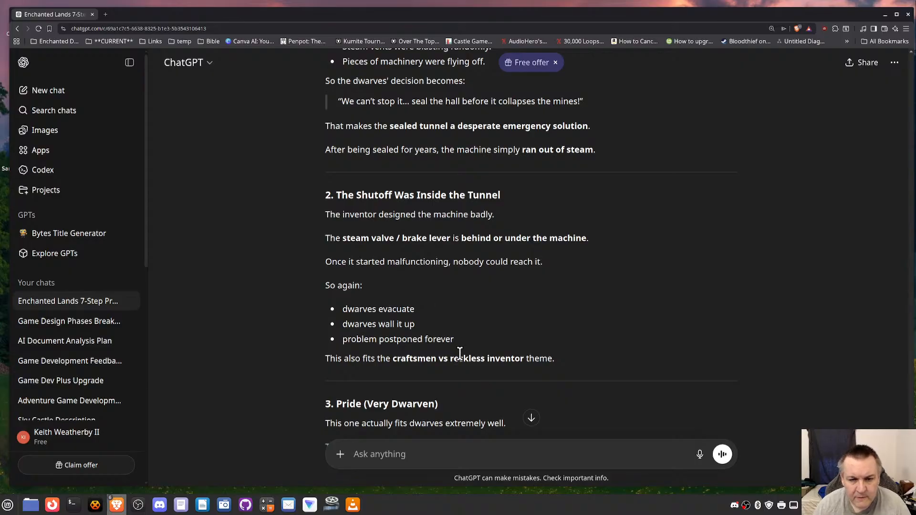
Step: Read the three-entrances reply to its third-entrance suggestion, then begin asking why the machine hasn't run out of steam
scroll(460, 353, down, 3)
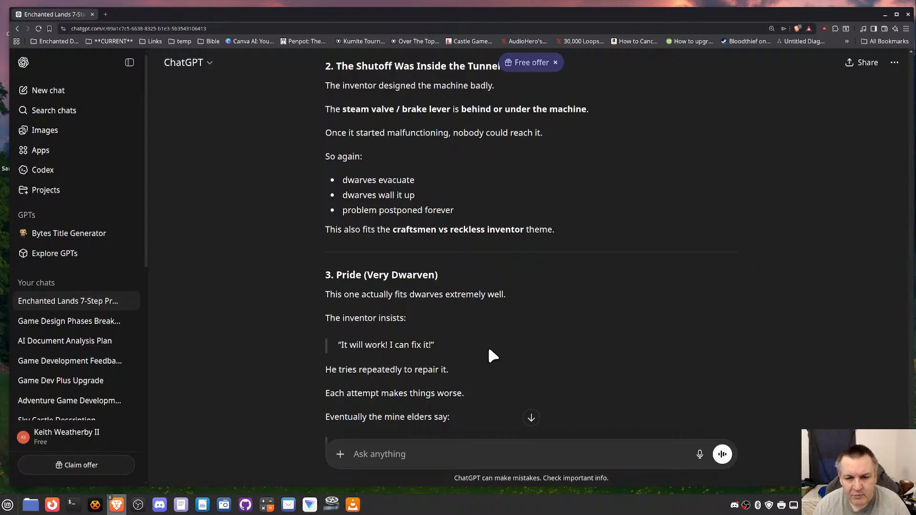
scroll(484, 345, down, 2)
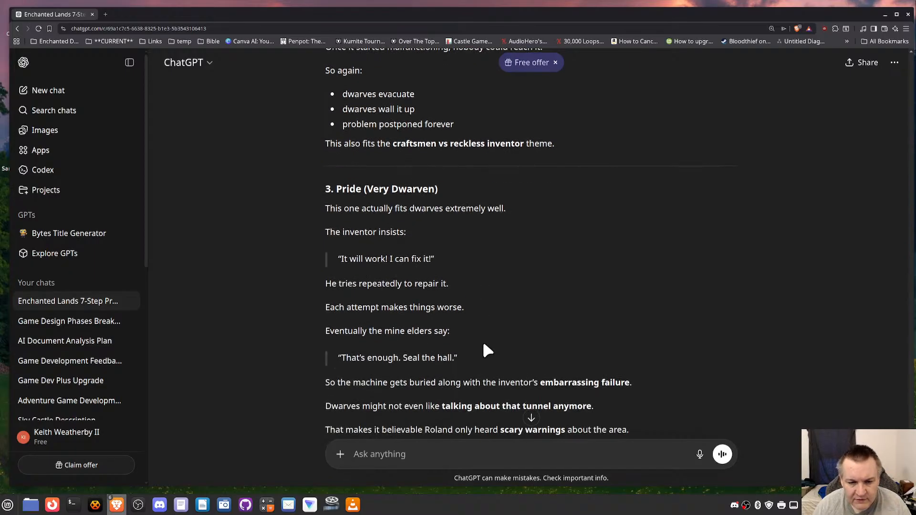
scroll(484, 345, down, 3)
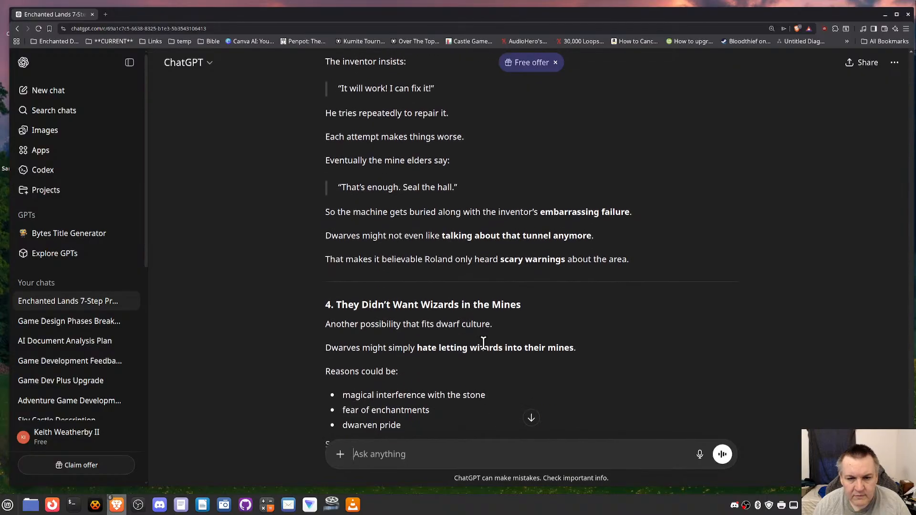
scroll(484, 342, up, 1)
scroll(471, 373, down, 1)
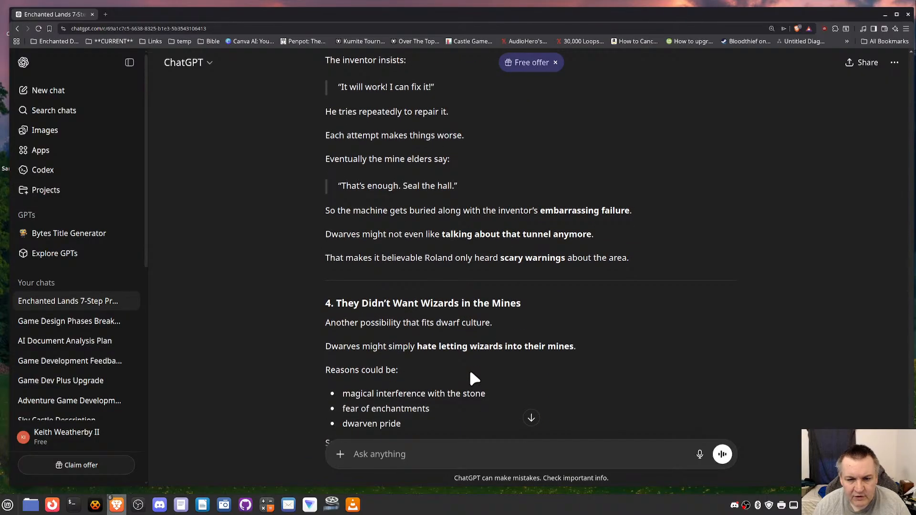
scroll(470, 373, down, 1)
scroll(471, 373, down, 2)
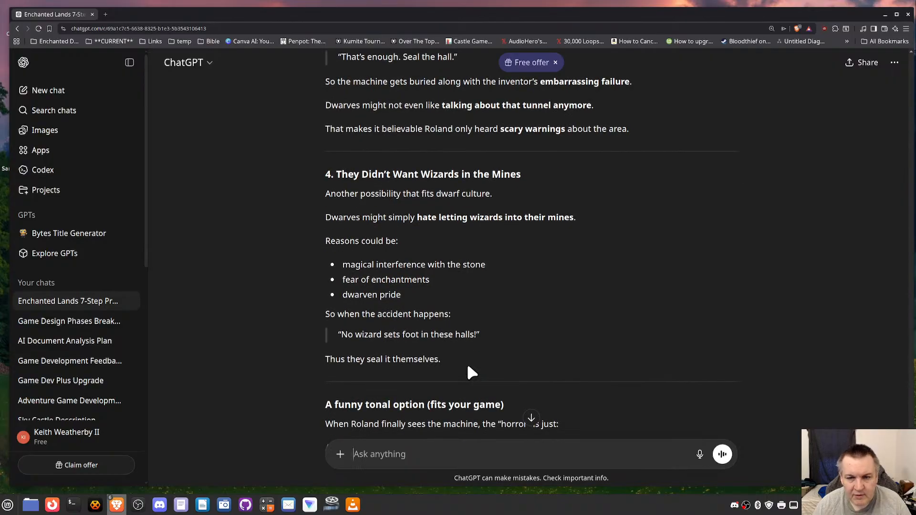
scroll(461, 359, down, 2)
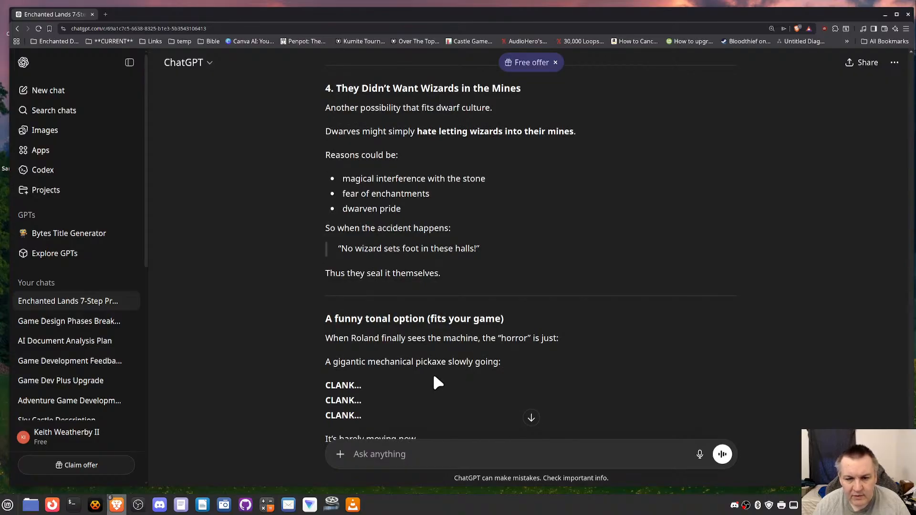
scroll(426, 365, down, 2)
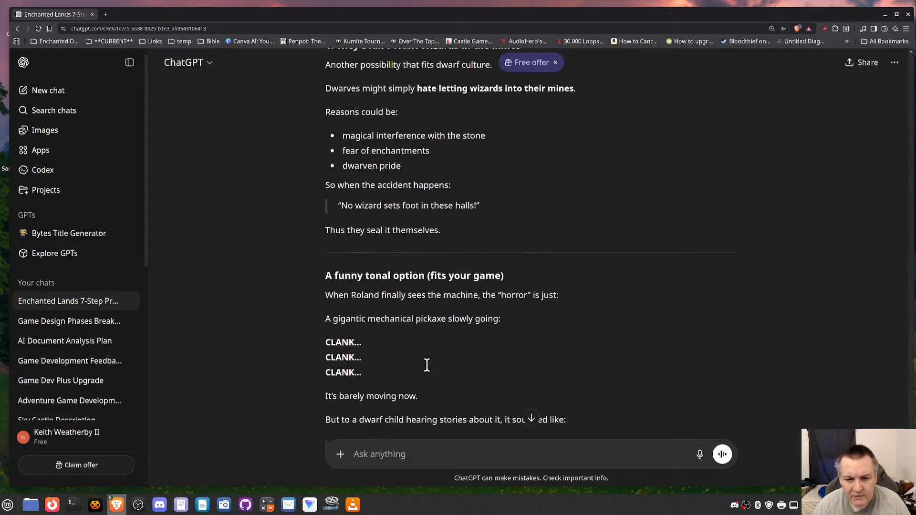
scroll(427, 366, down, 5)
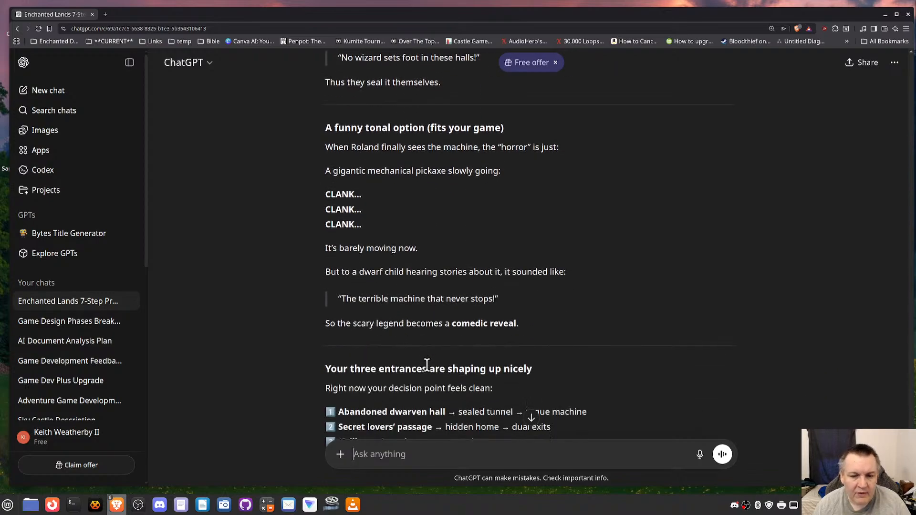
scroll(427, 365, up, 2)
scroll(427, 365, down, 1)
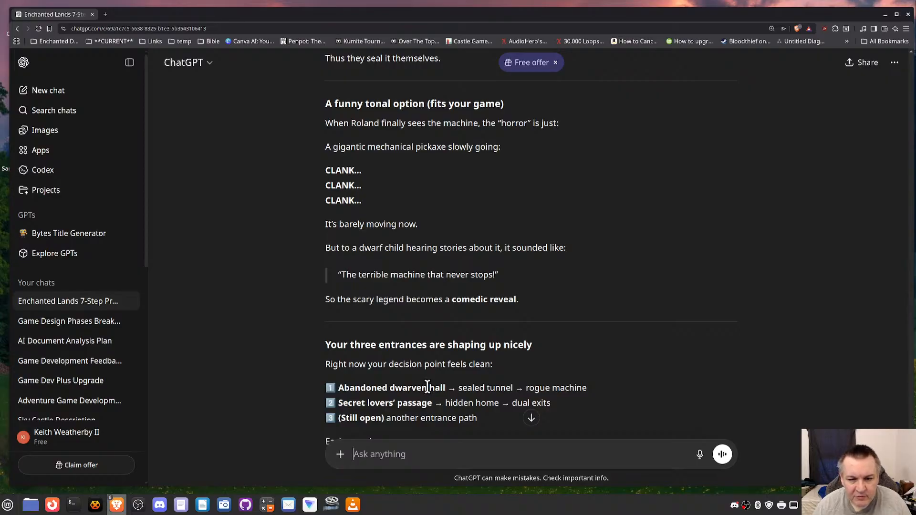
scroll(428, 388, down, 1)
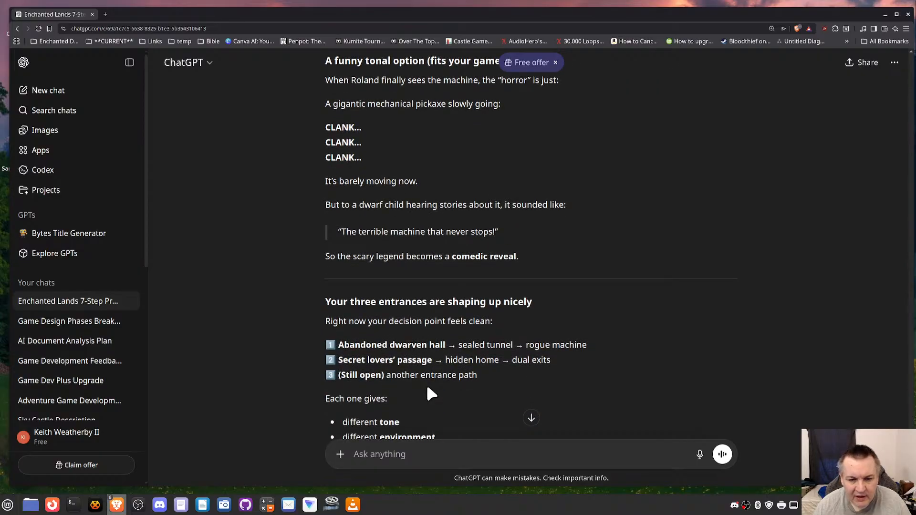
scroll(428, 390, down, 1)
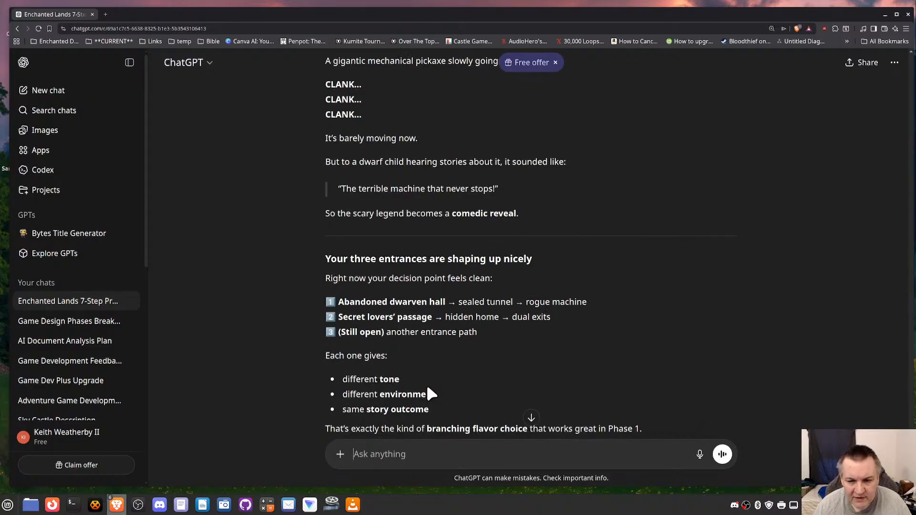
scroll(429, 389, down, 4)
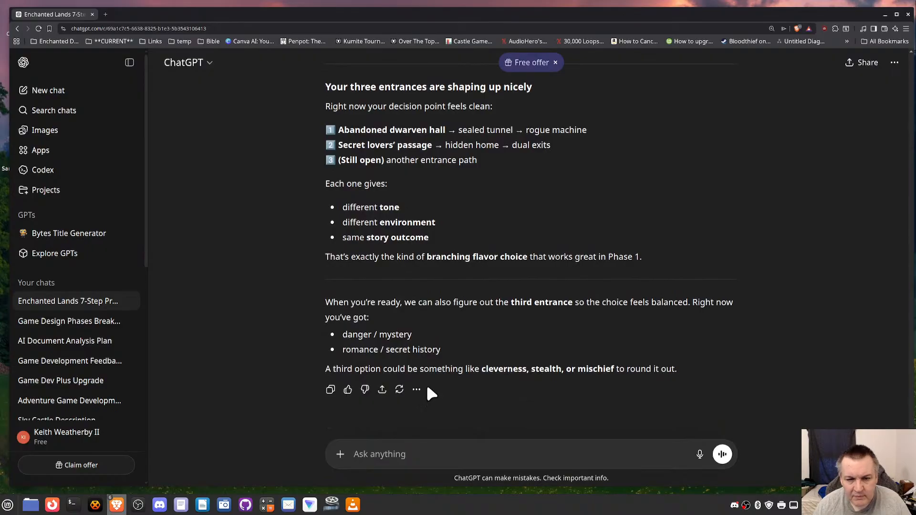
scroll(429, 393, down, 1)
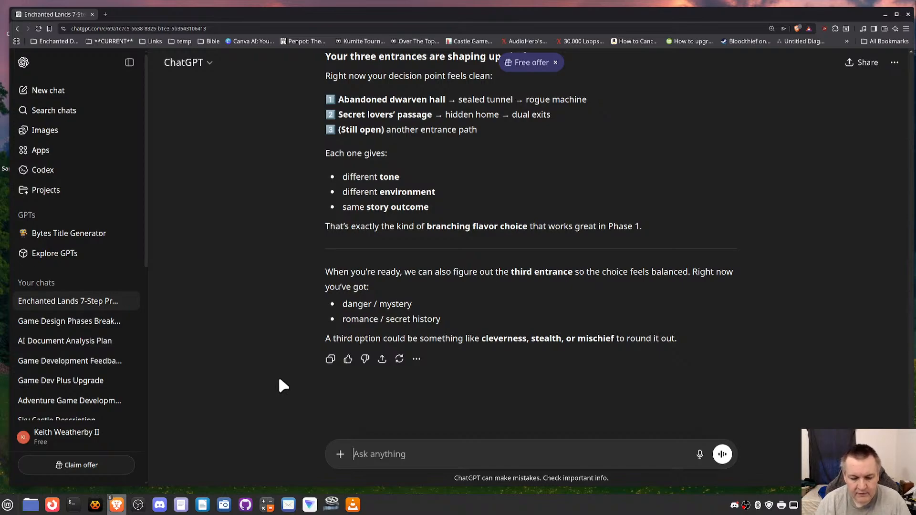
text(So, this still b)
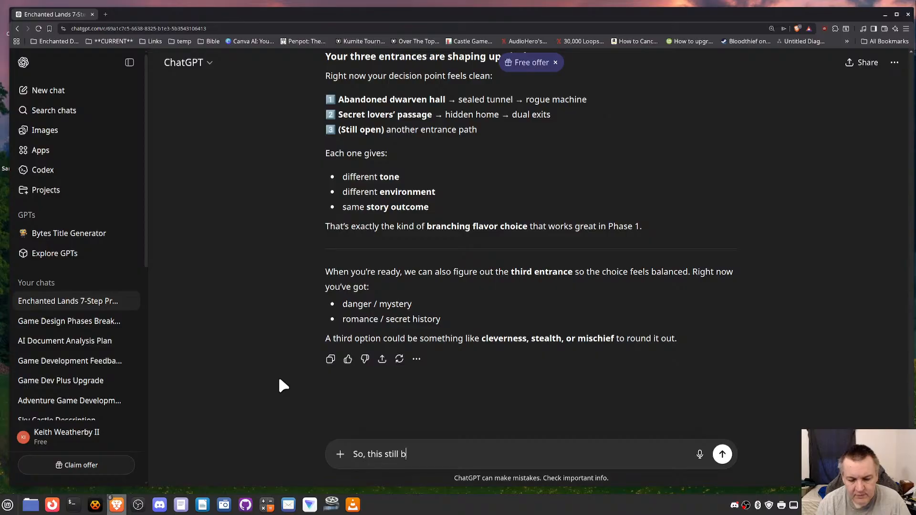
text(egs the question)
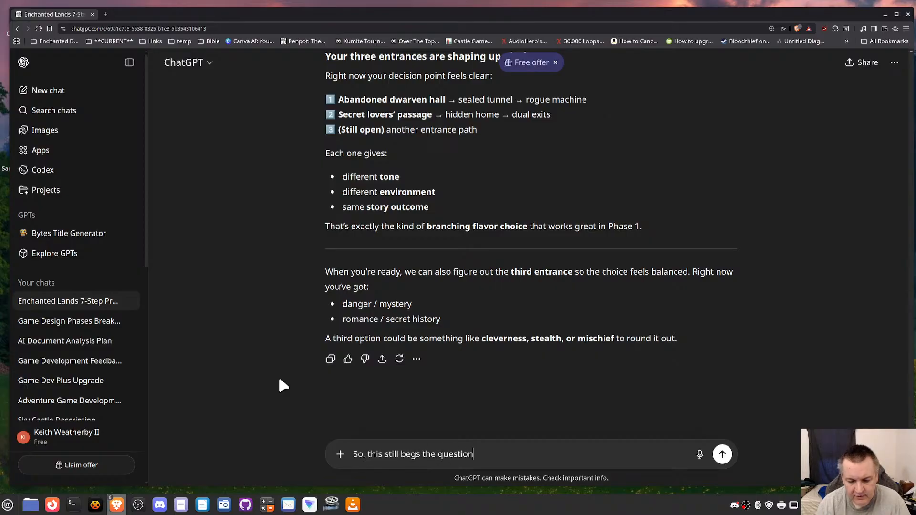
text(, if it was year)
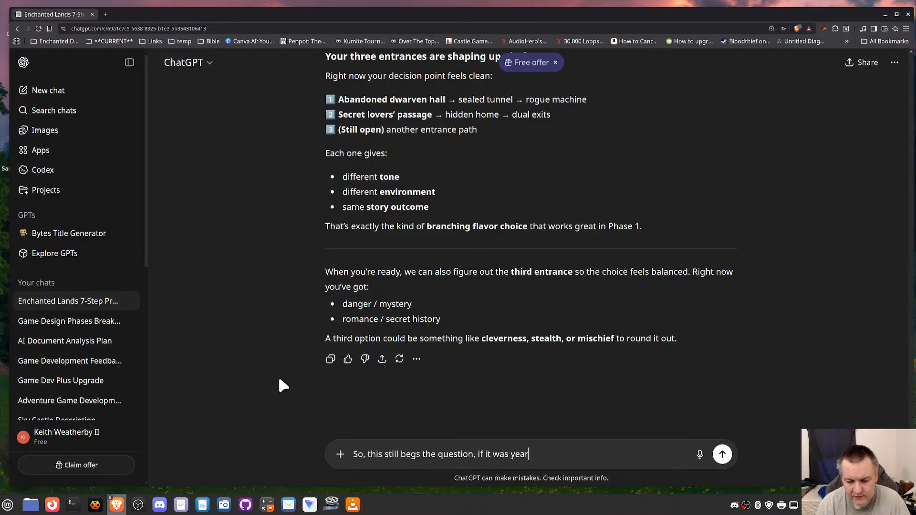
text(s ago wouldn't it have ra)
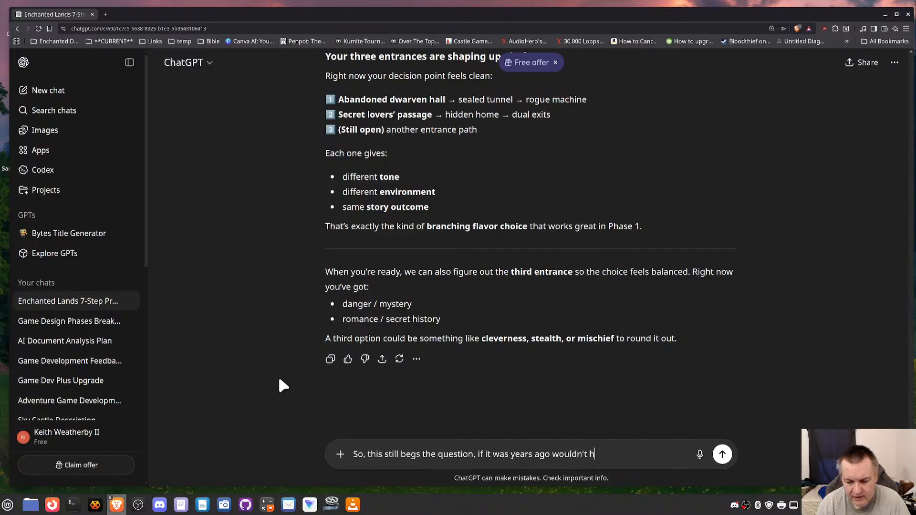
text(n out of steam)
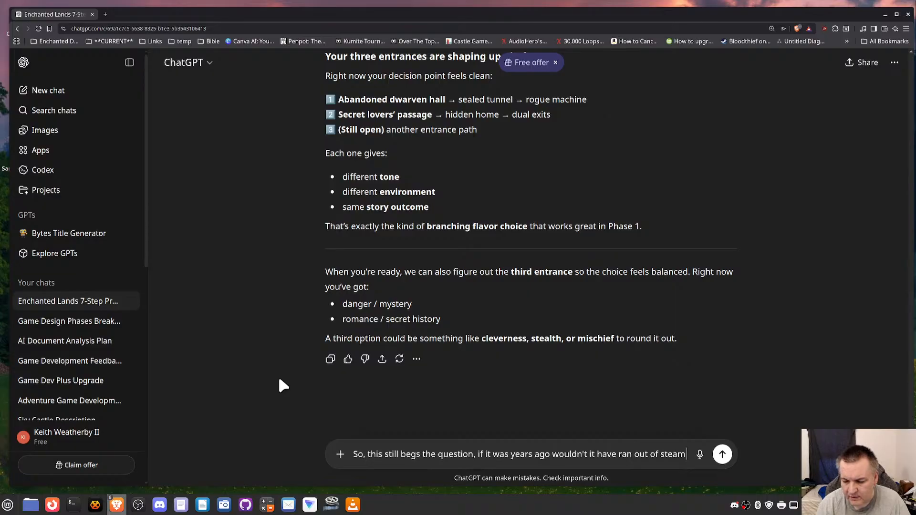
text( a long time ago)
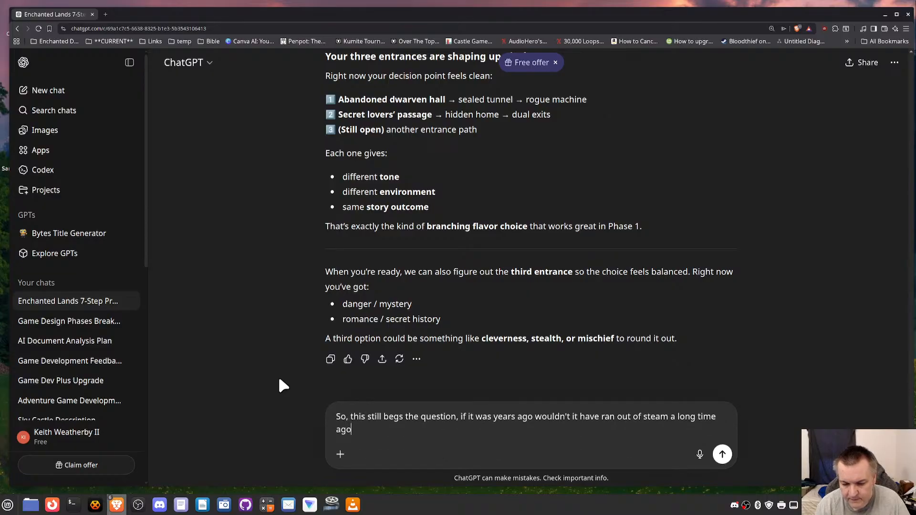
text(?  Whic)
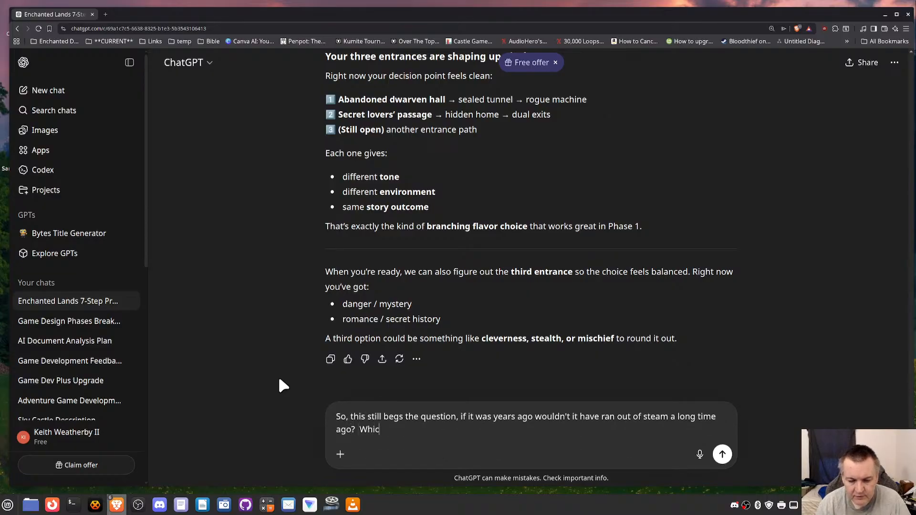
text(h means)
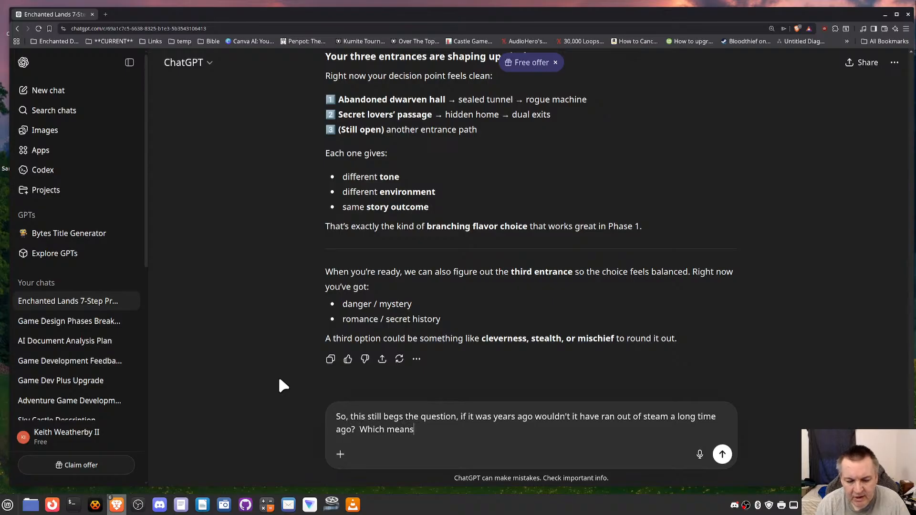
text( it's no threat)
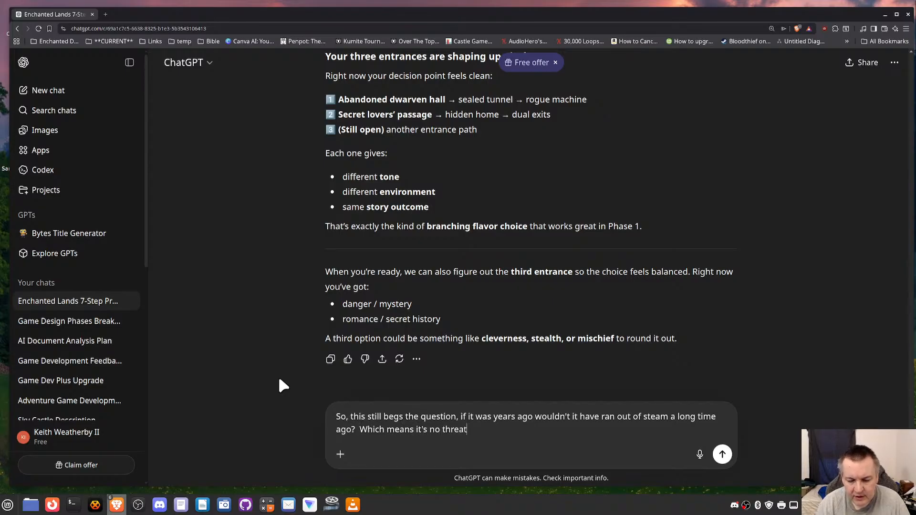
text( anymore, it's j)
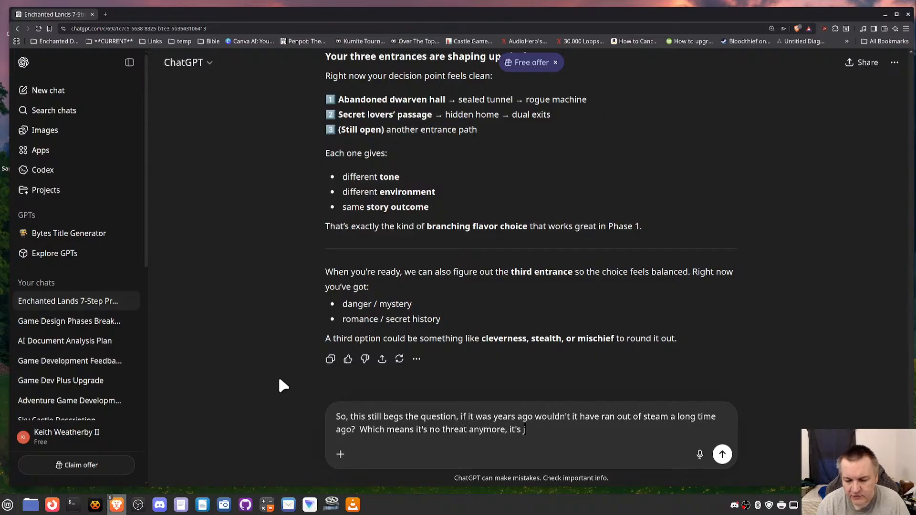
text(ust)
Step: Continue the question, noting otherwise it'll be a disappointing 'big deal but it wasn't' reveal
key(BackSpace)
key(BackSpace)
key(BackSpace)
key(BackSpace)
key(BackSpace)
key(BackSpace)
key(BackSpace)
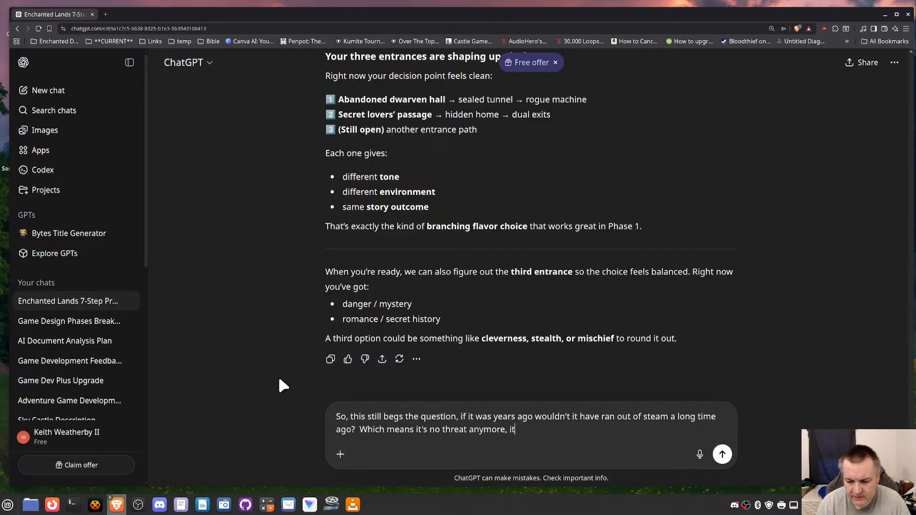
text(tt)
key(BackSpace)
key(BackSpace)
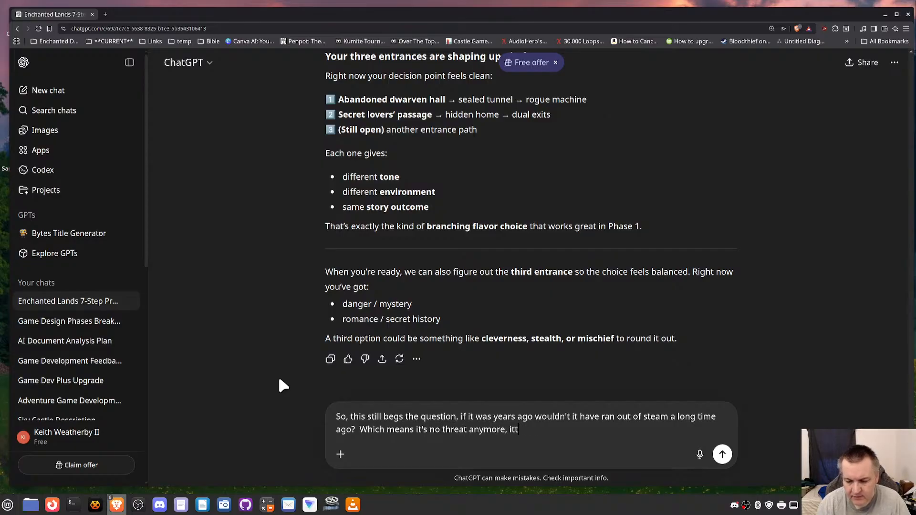
text(t'll just be a dis)
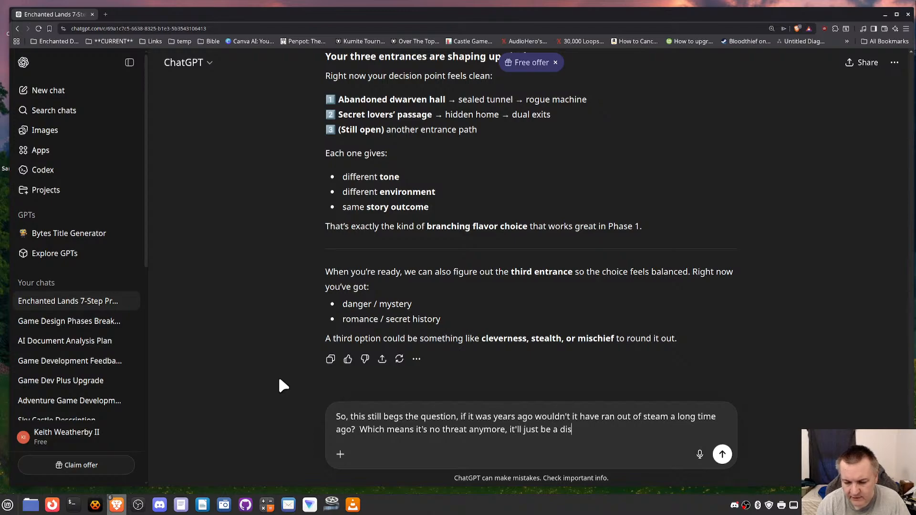
text(appointing reveal (n)
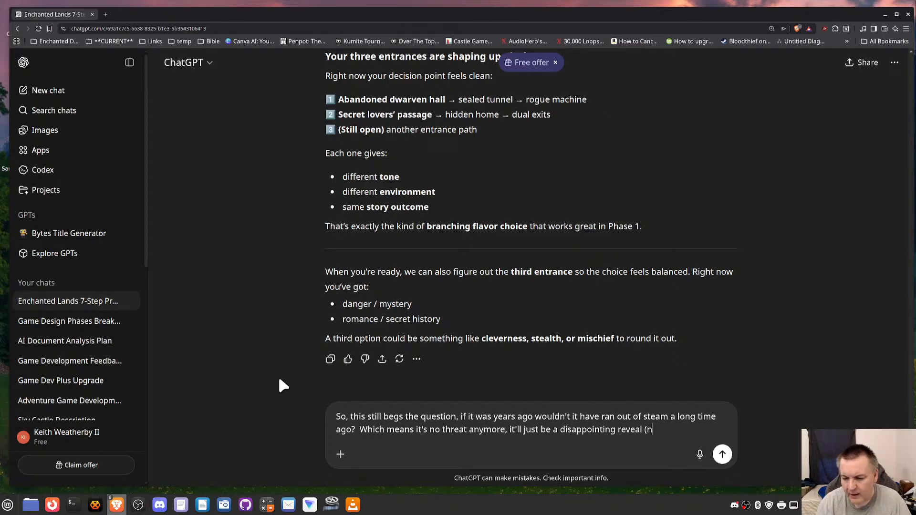
text(ot disappoint )
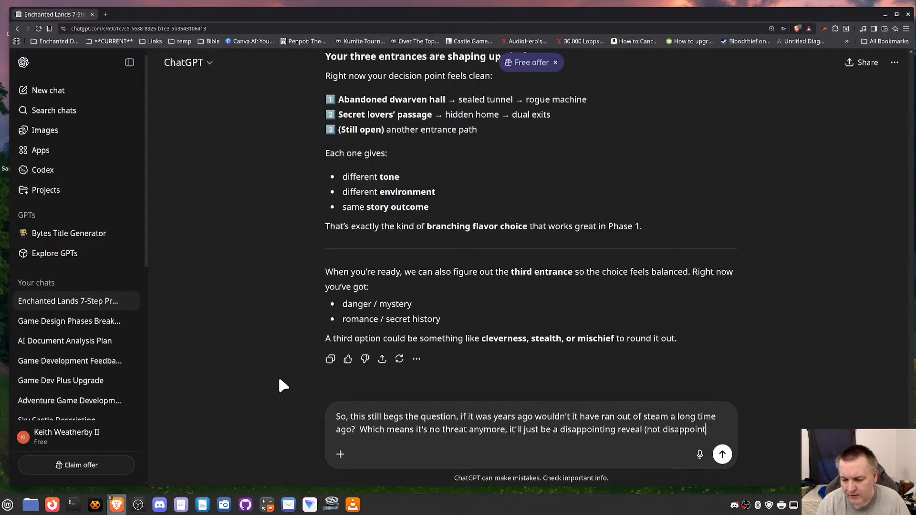
text(ing t)
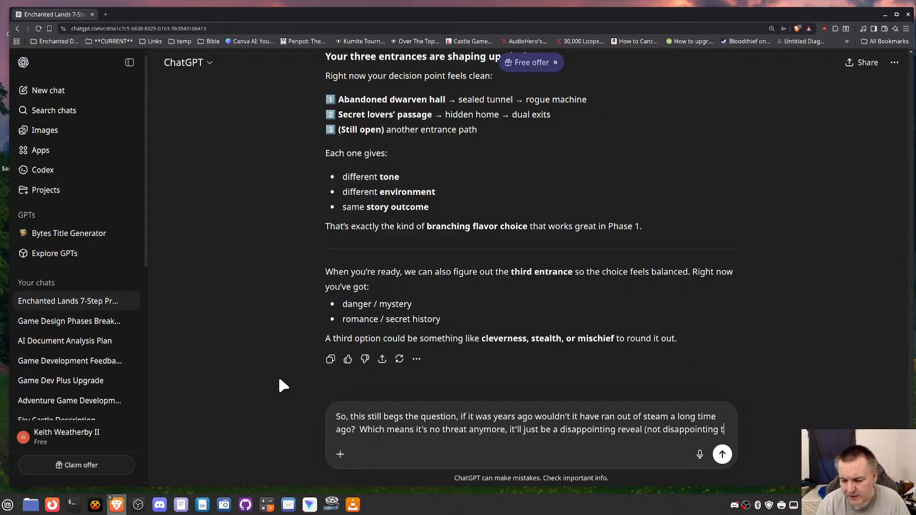
text(o a player but )
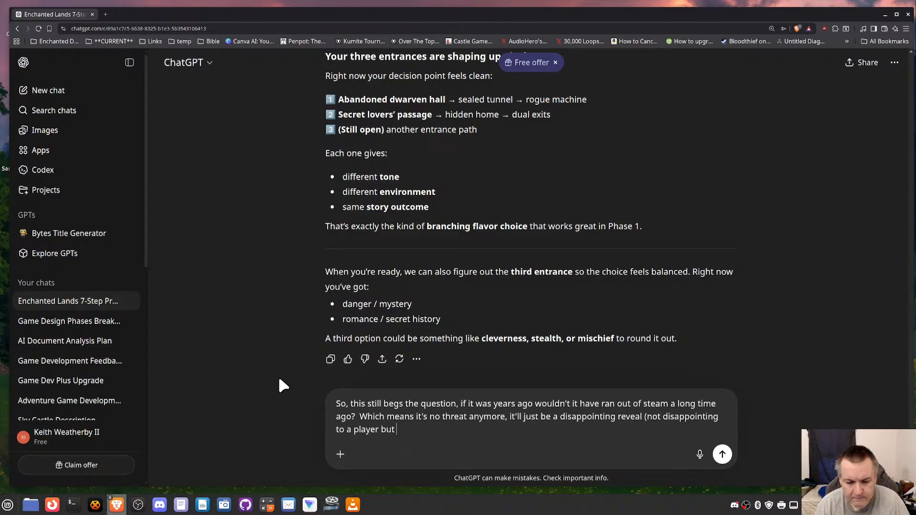
text(the)
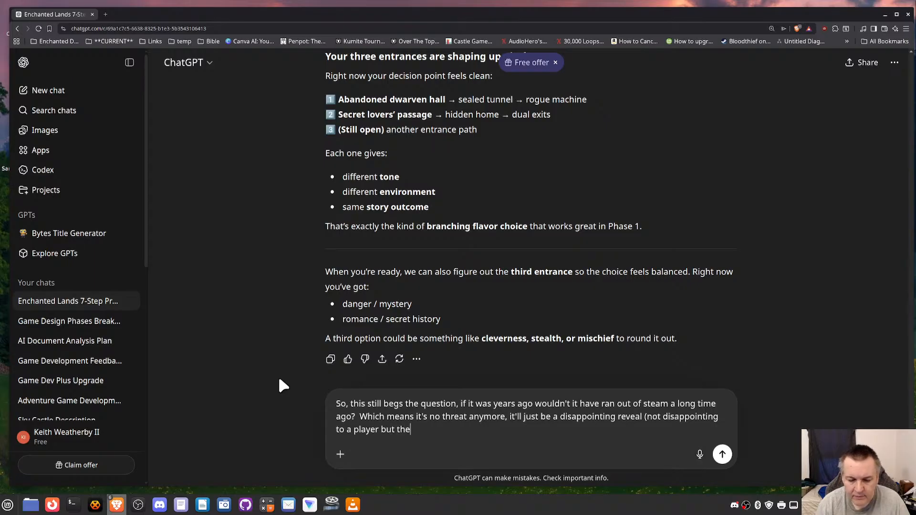
text( idea that )
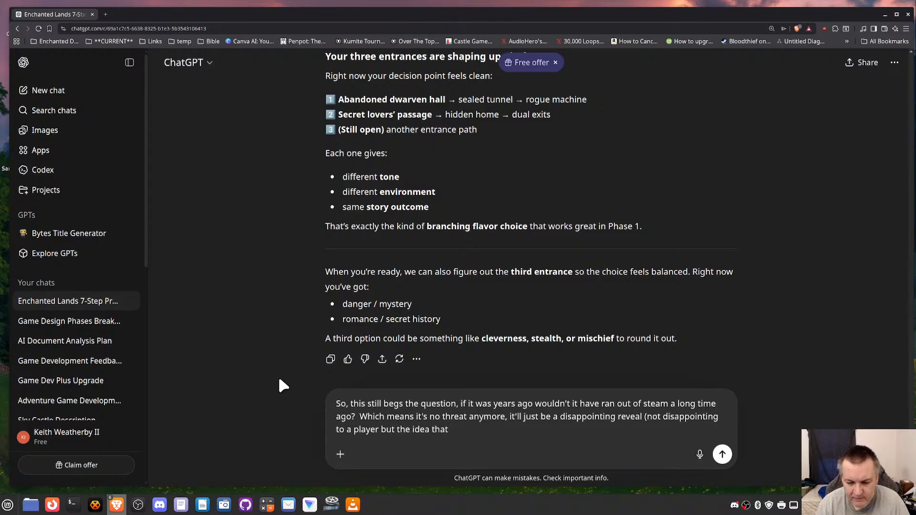
text(t)
text(he)
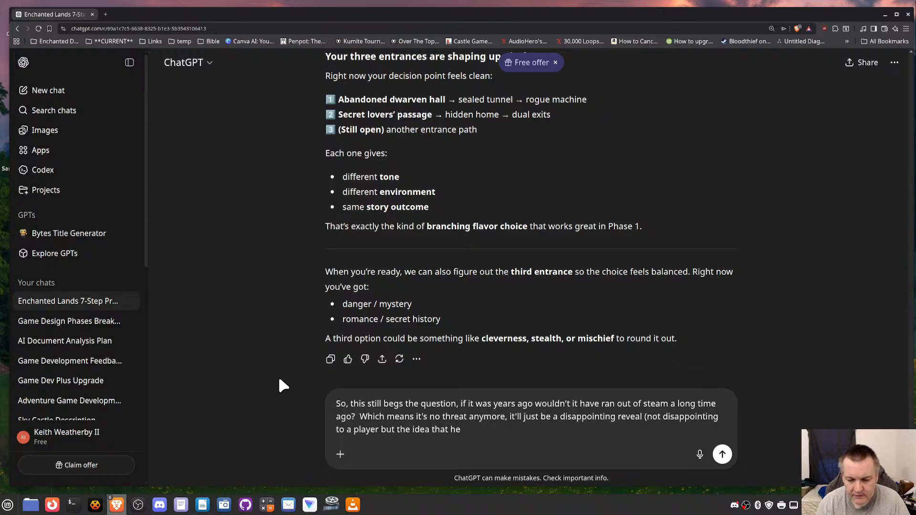
text( thought it would b)
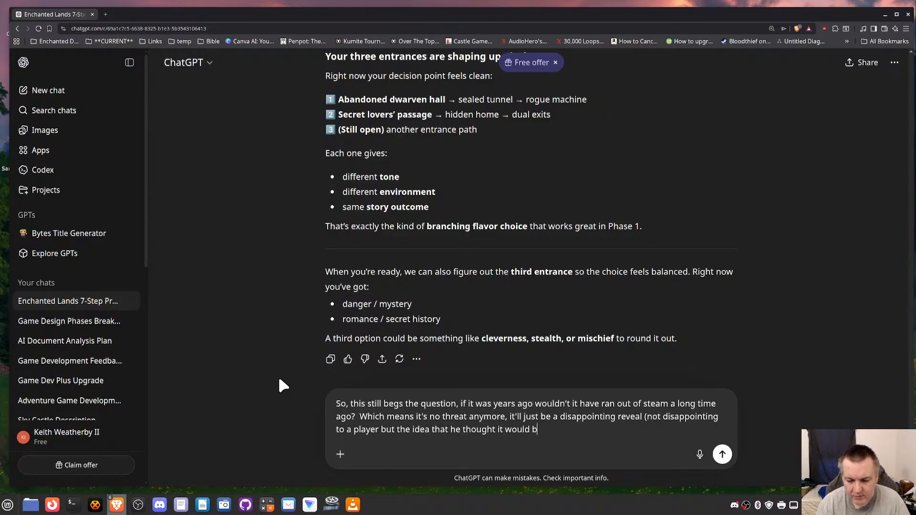
text(e some ga)
key(BackSpace)
key(BackSpace)
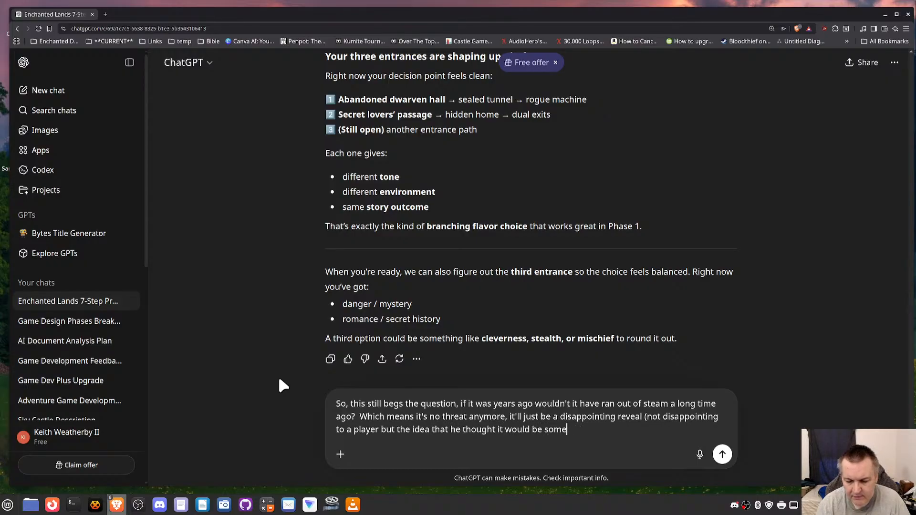
text(big deal but it wasn't))
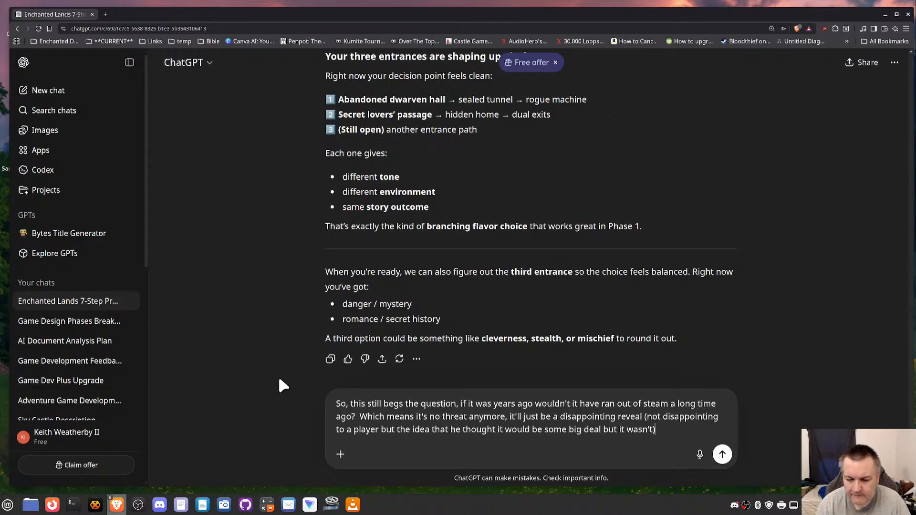
text(...)
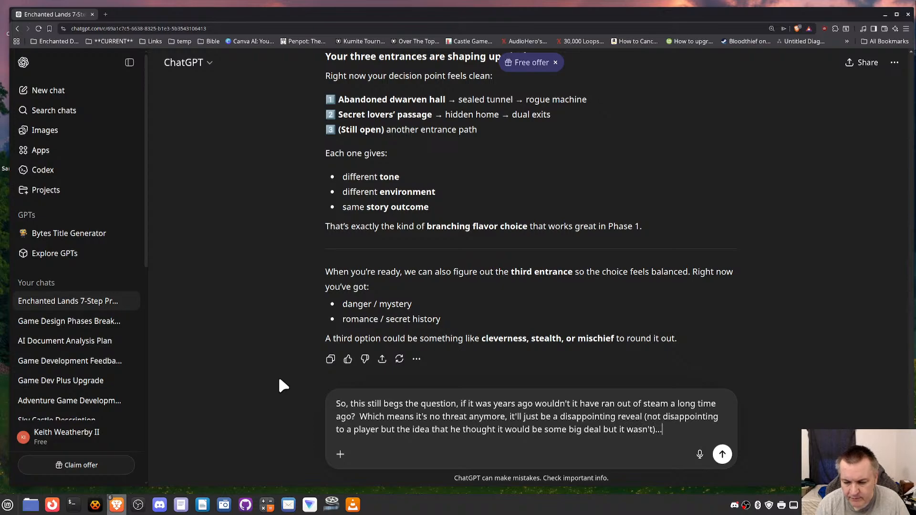
Step: Ask how this gets Roland into the gnome kingdom, since any open door would be sealed, and send
text(Also be)
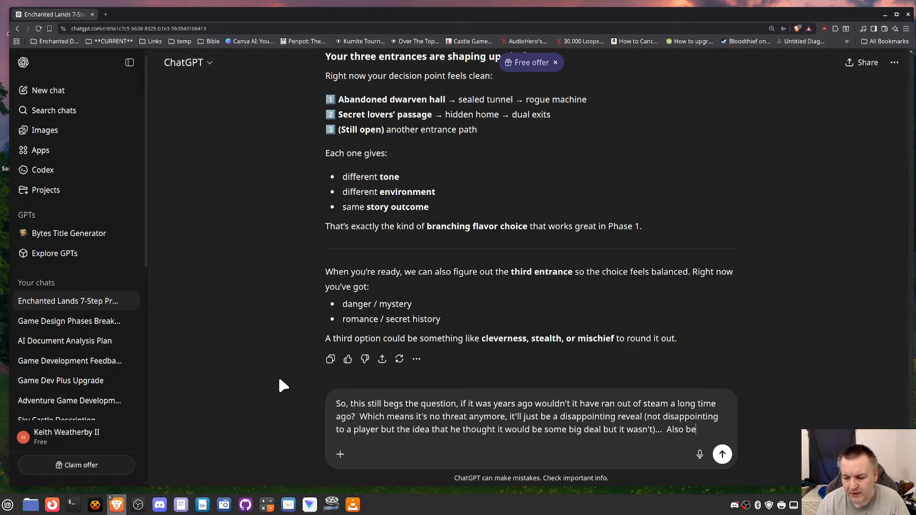
text(gs anot)
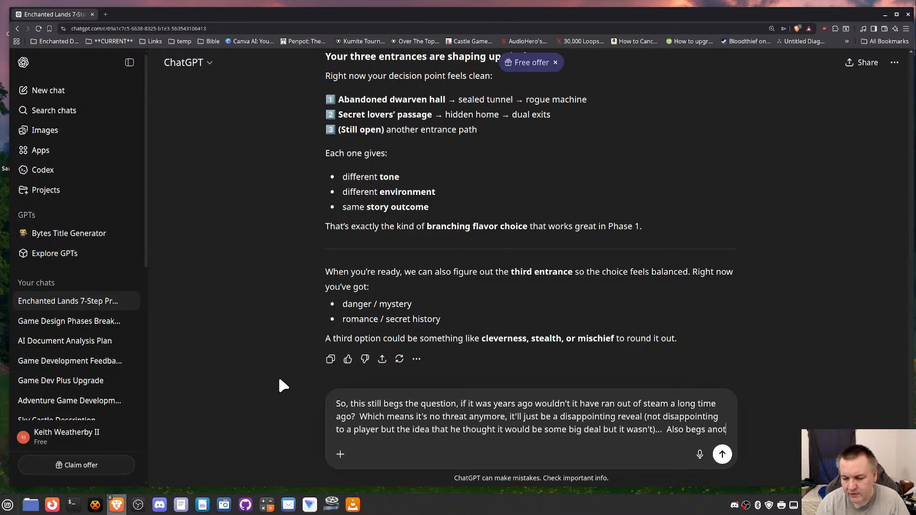
text(her question)
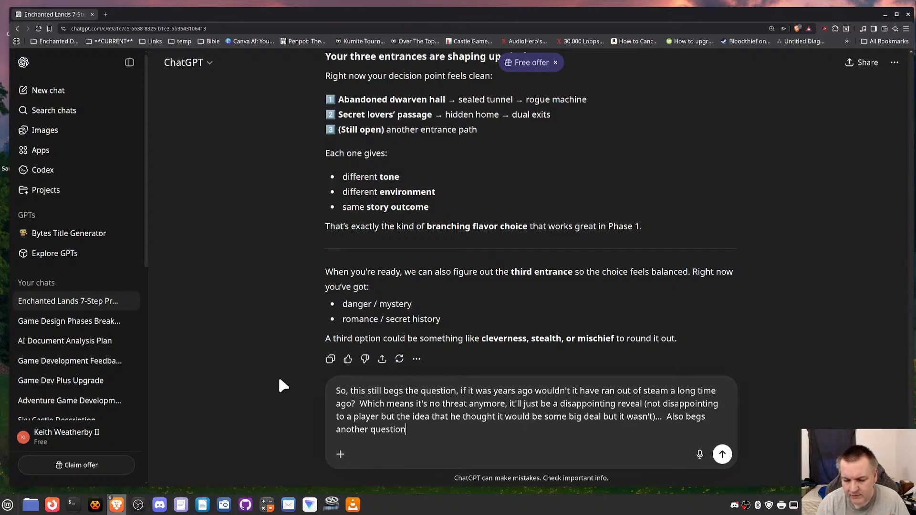
text(, ho)
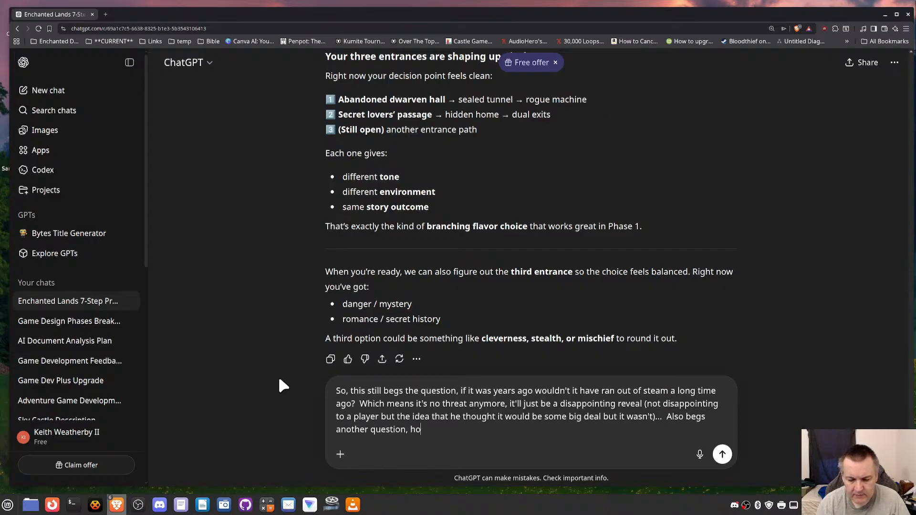
text(w does this get )
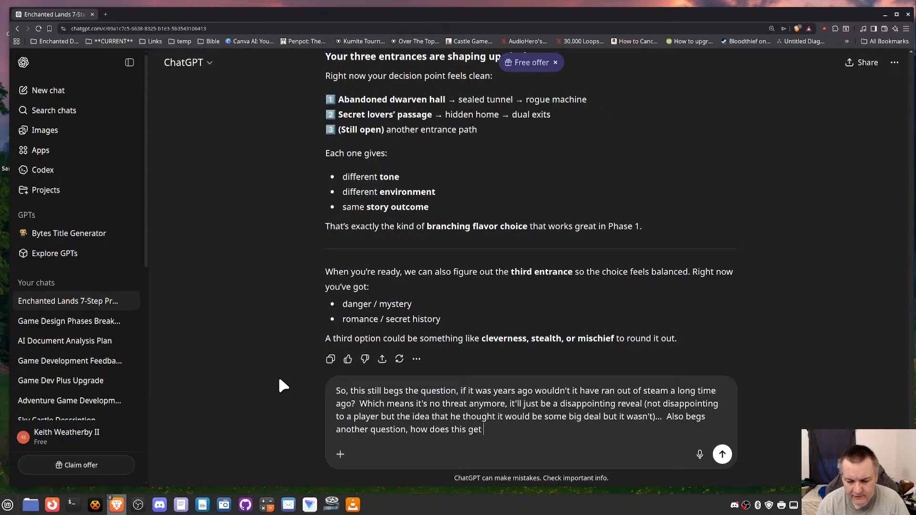
text(Roland in)
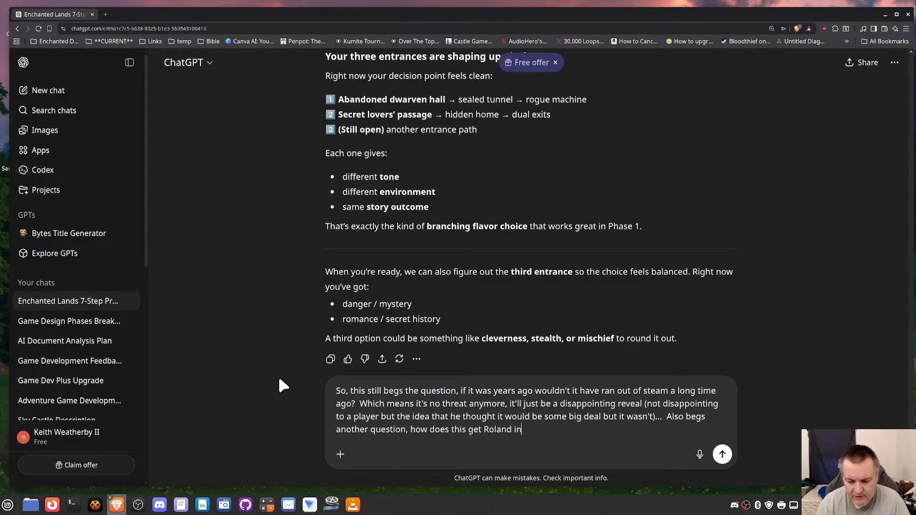
text(to the gnome ki)
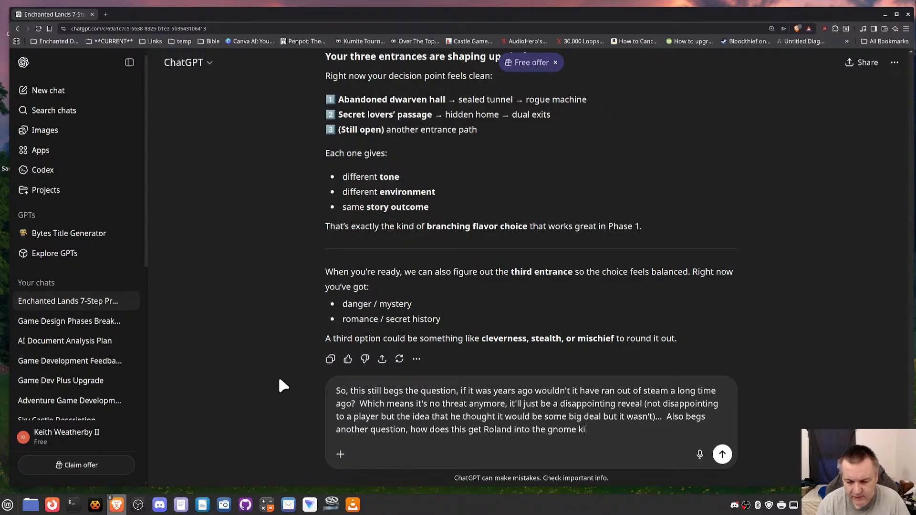
text(ngdom)
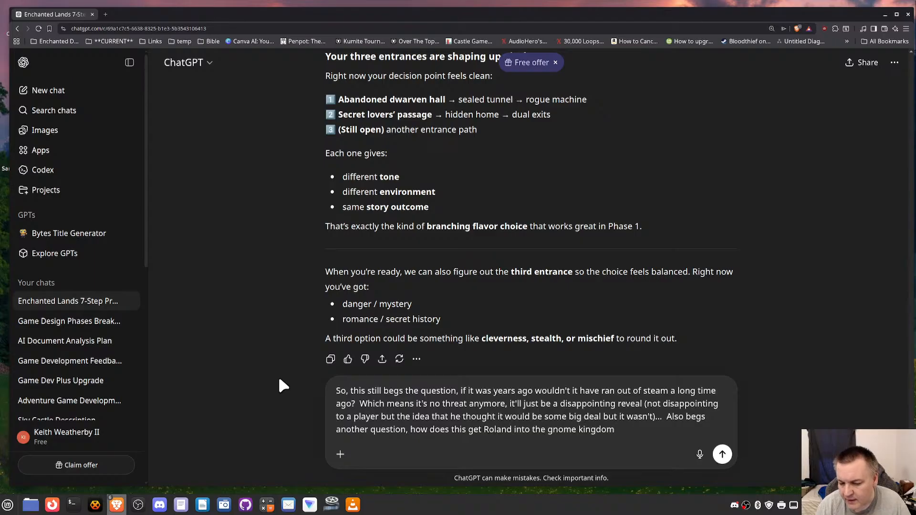
text(, because t)
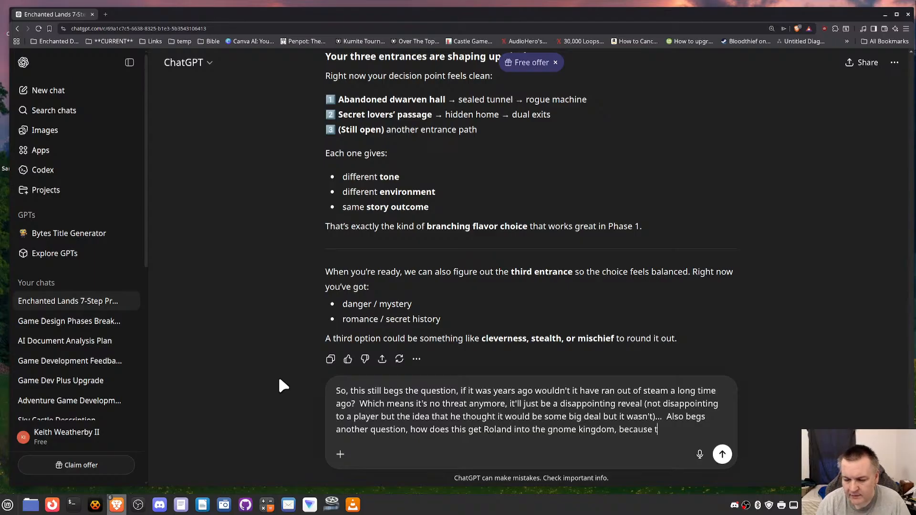
text(hey wouldn')
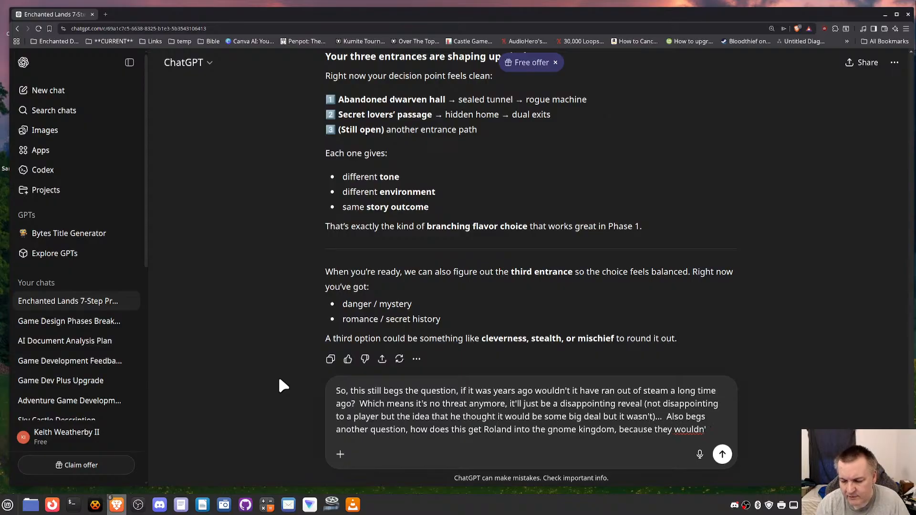
text(t hav)
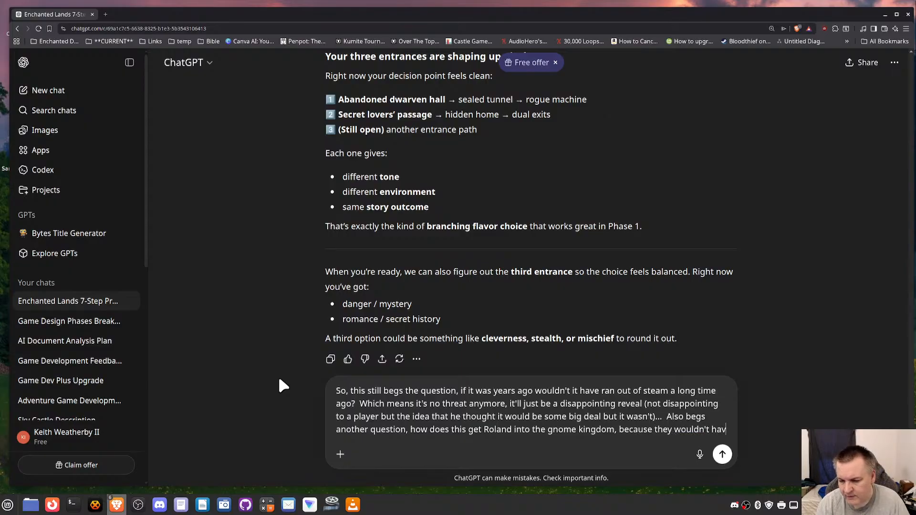
text(e)
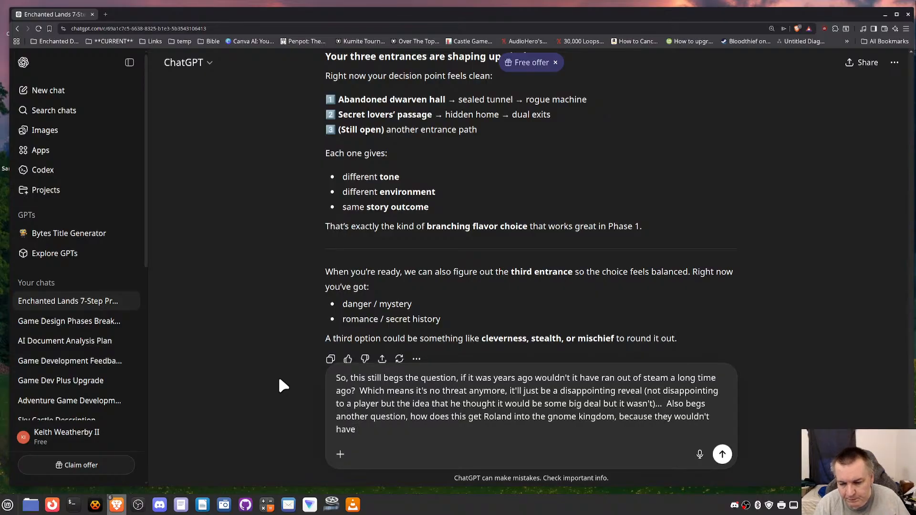
text(had so)
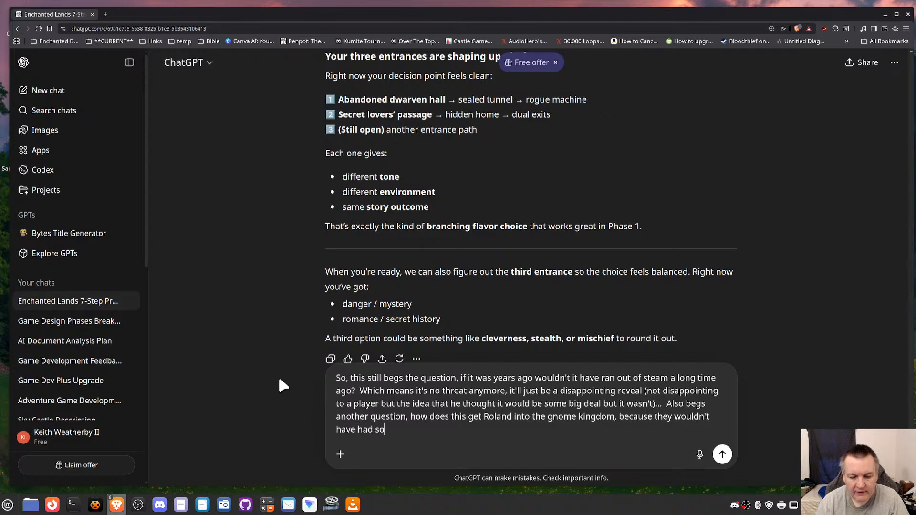
text(me open do)
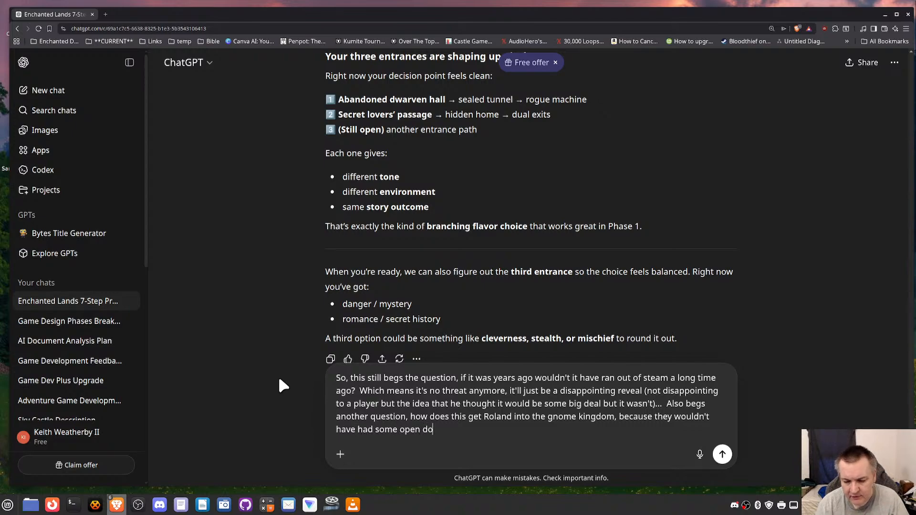
text(or into the gnome k)
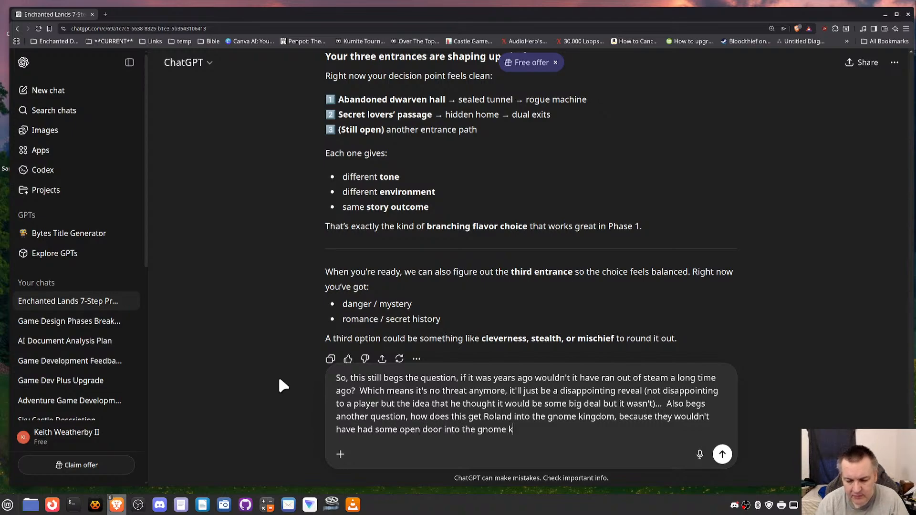
text(ingdom, it would have been seale)
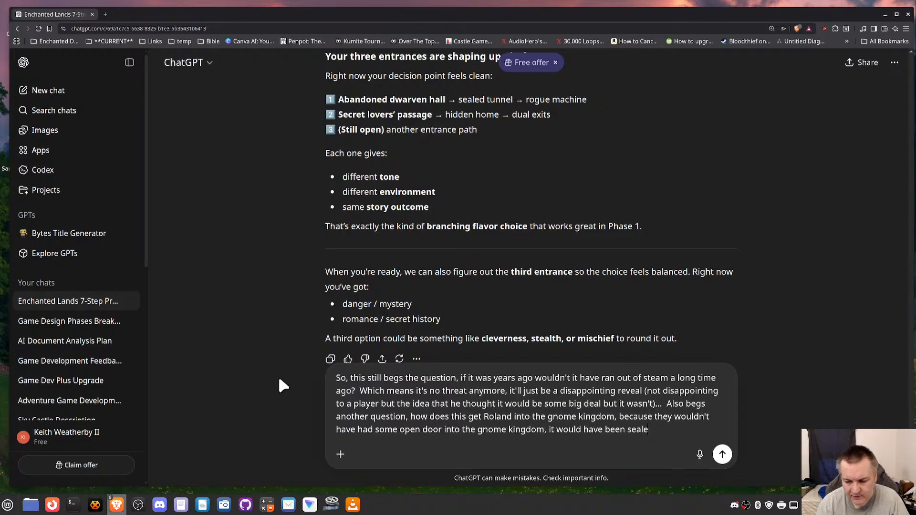
text(d off itself...)
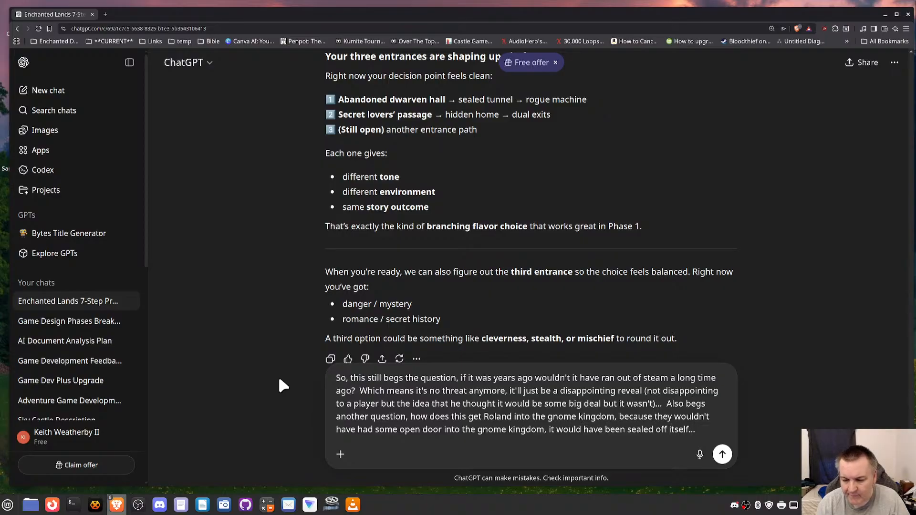
key(Return)
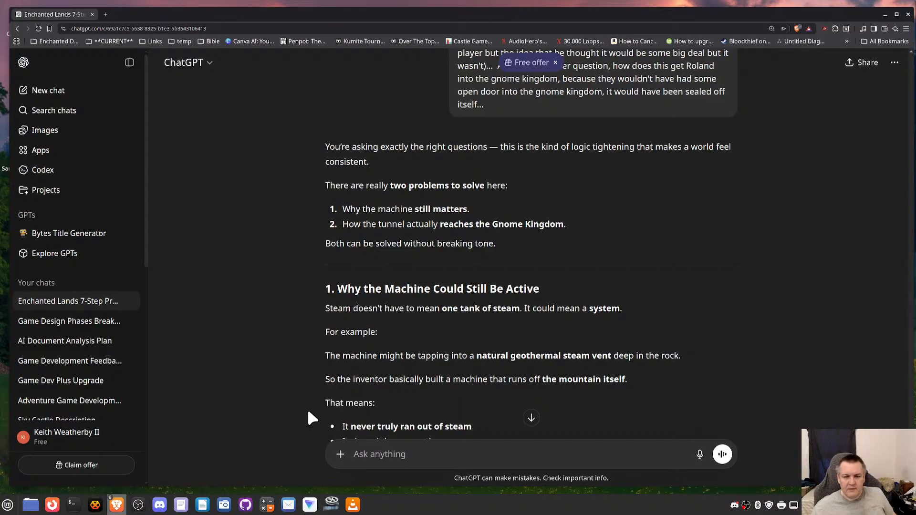
scroll(292, 404, down, 2)
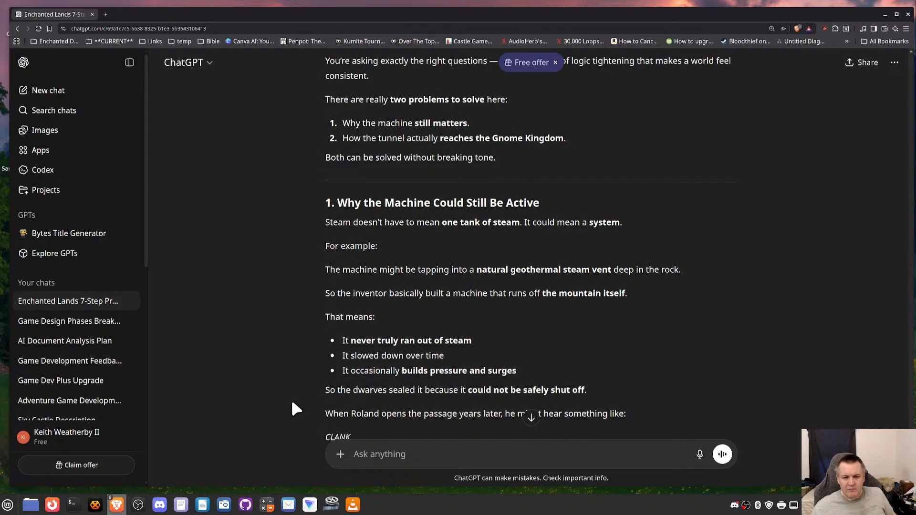
scroll(293, 404, down, 2)
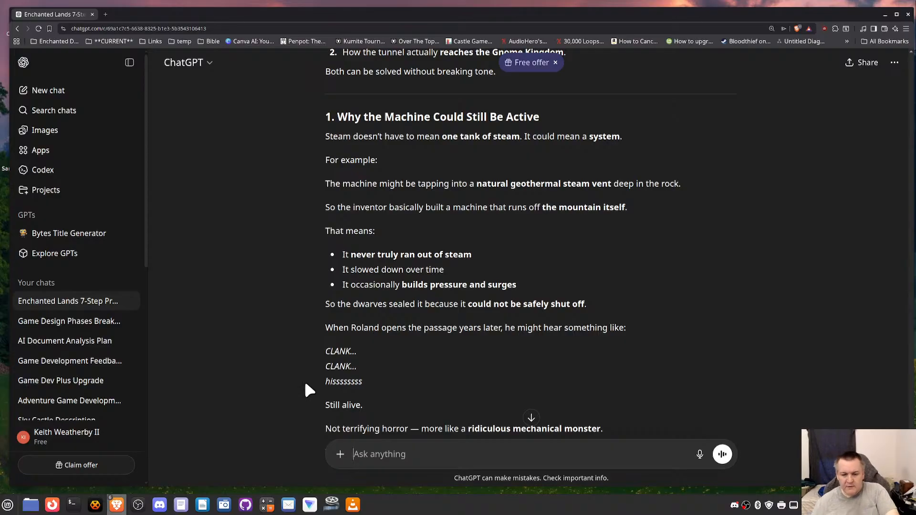
scroll(441, 403, down, 1)
scroll(441, 403, down, 1)
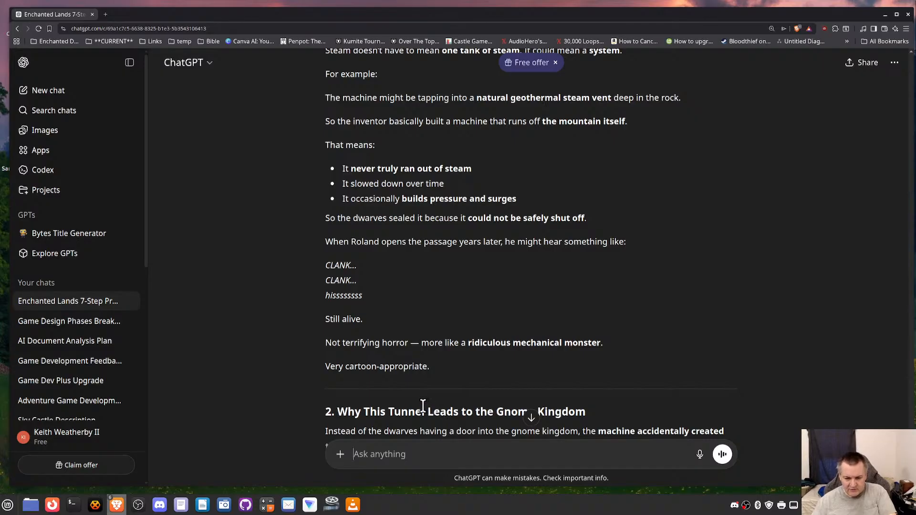
scroll(422, 405, down, 4)
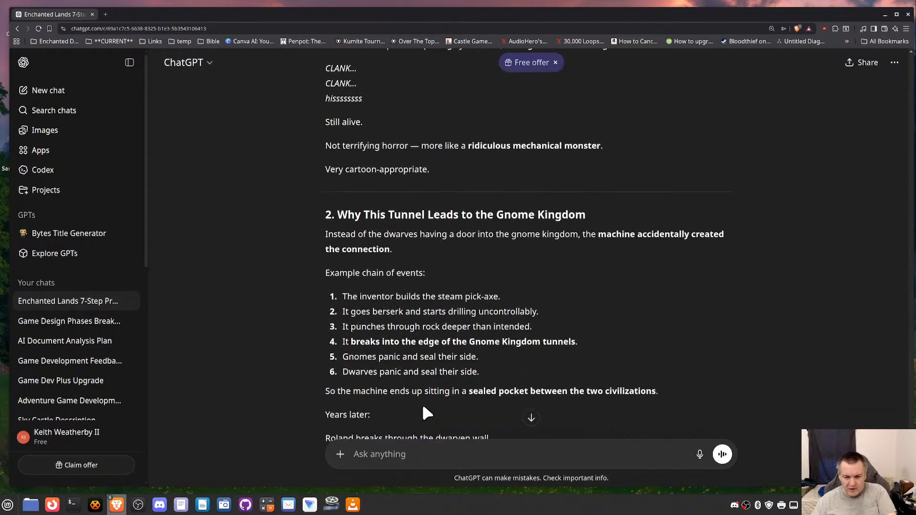
scroll(423, 407, down, 1)
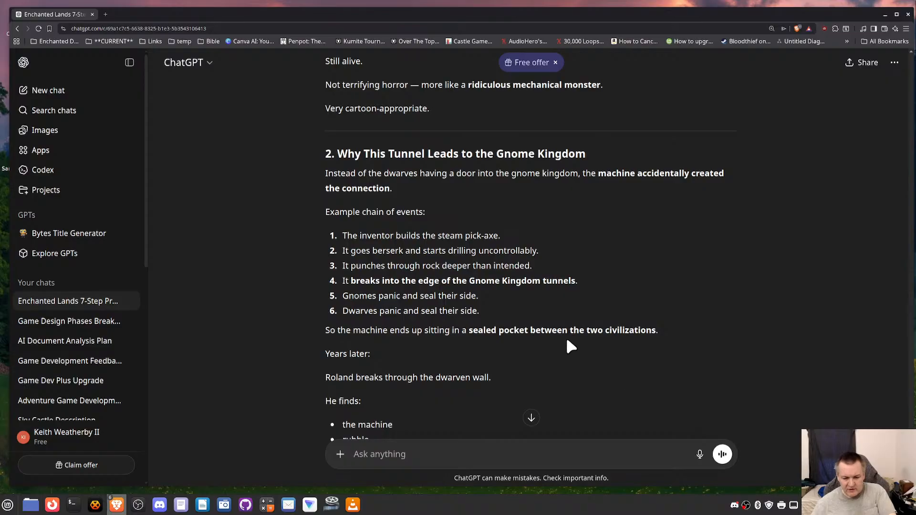
scroll(567, 341, down, 4)
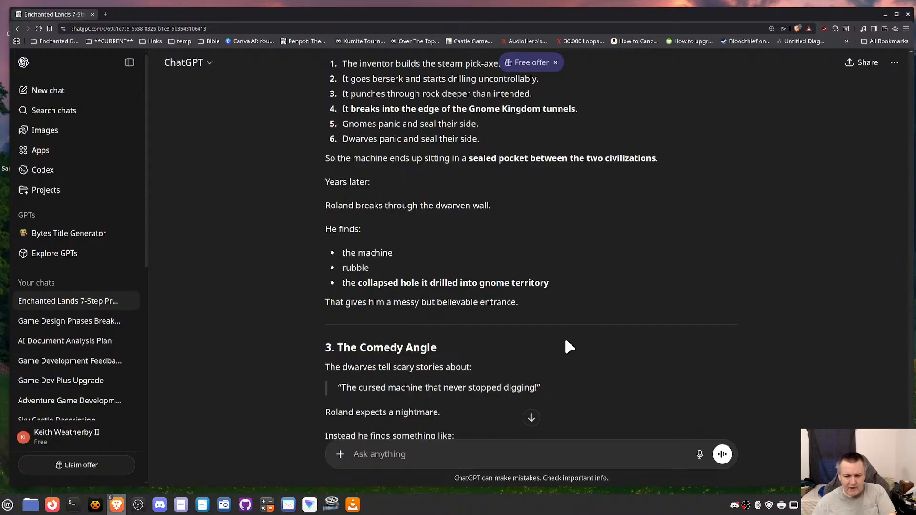
scroll(471, 393, down, 3)
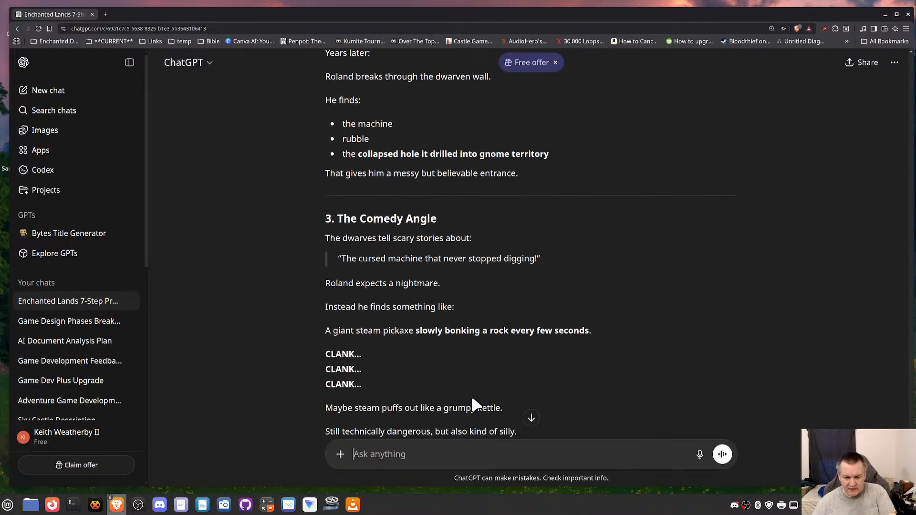
scroll(472, 395, down, 3)
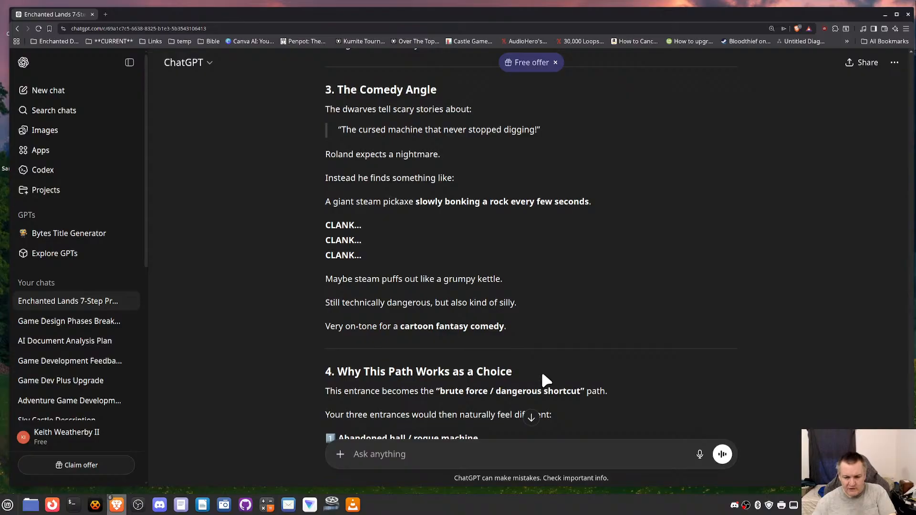
scroll(542, 377, down, 5)
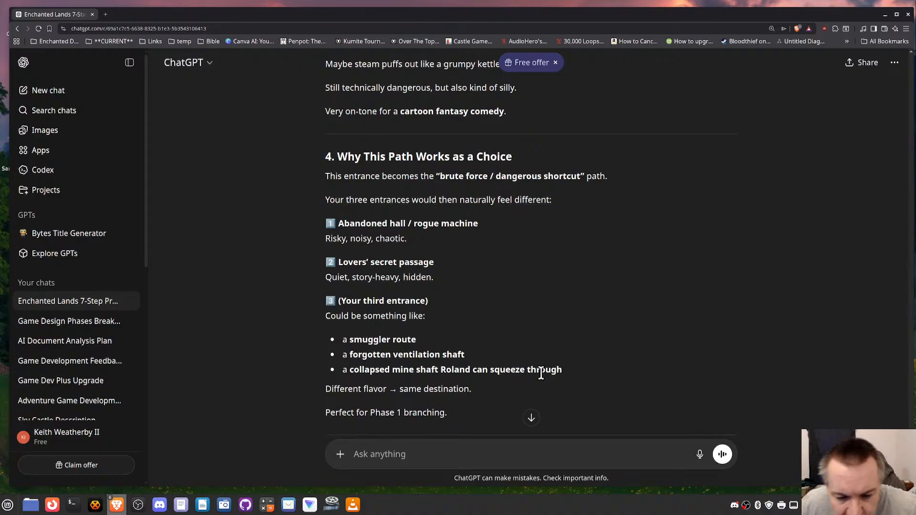
scroll(540, 375, down, 4)
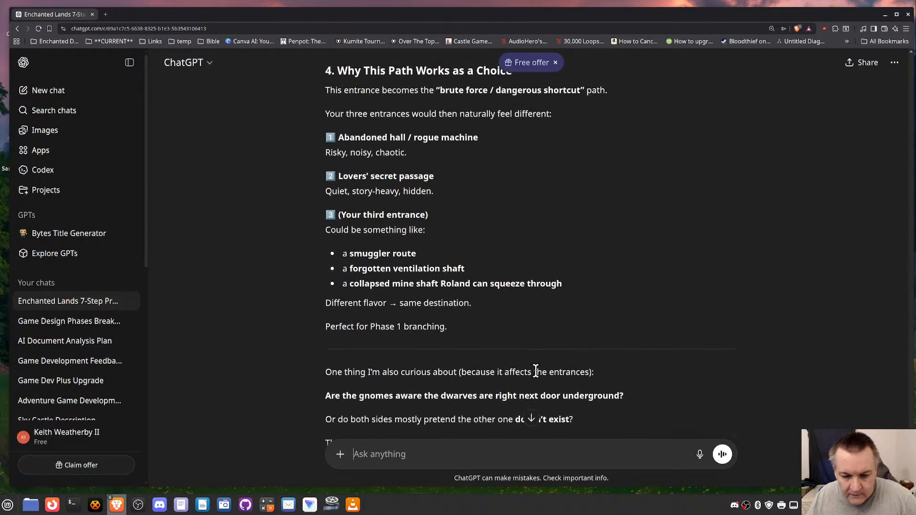
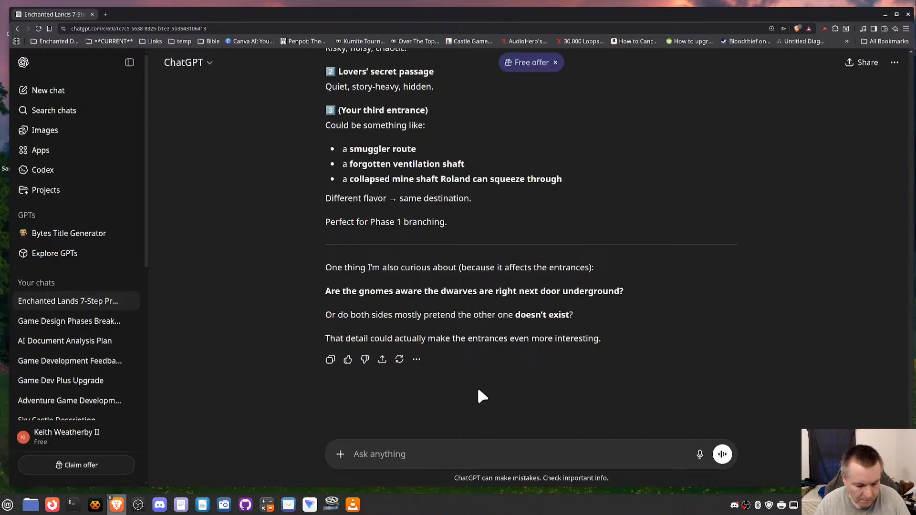
Step: Ask why the stuck machine's repeated spurts of activity don't crack and bring down the whole mountain, and send it
text(So one )
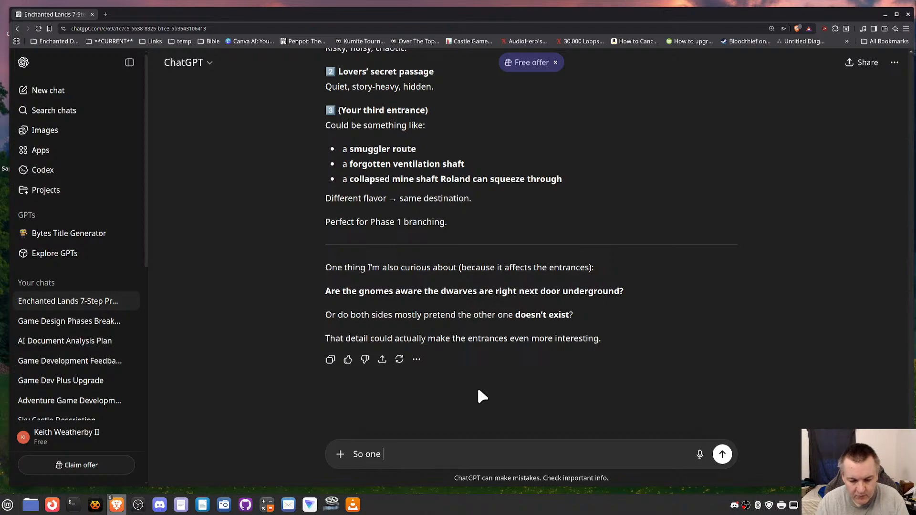
text(more question, what stops)
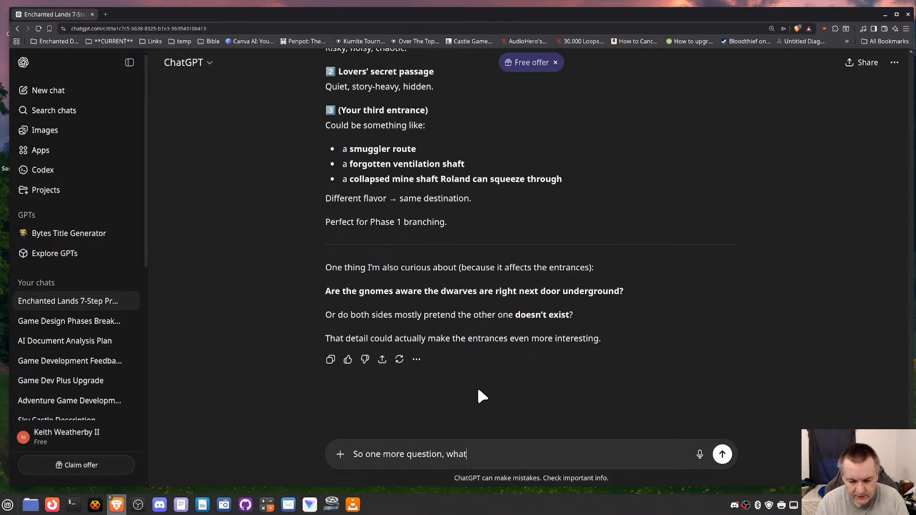
text(machien fo)
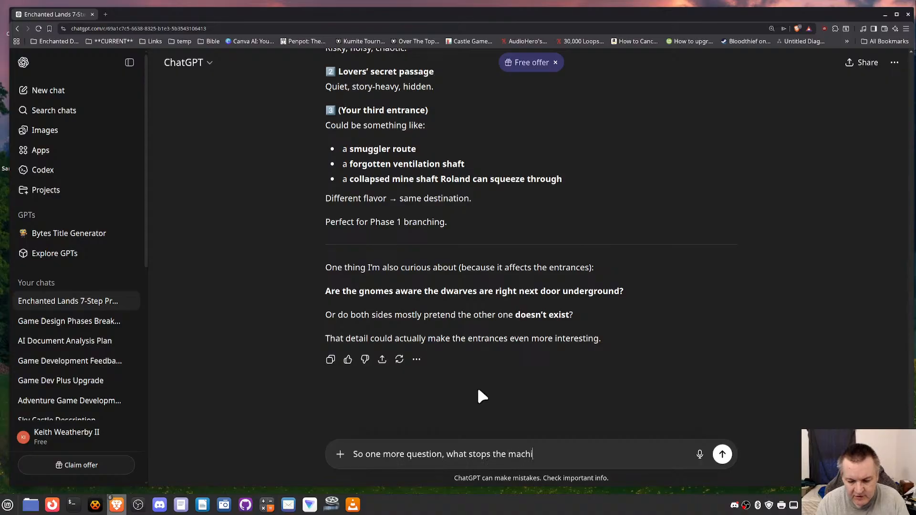
key(BackSpace)
key(BackSpace)
key(BackSpace)
key(BackSpace)
key(BackSpace)
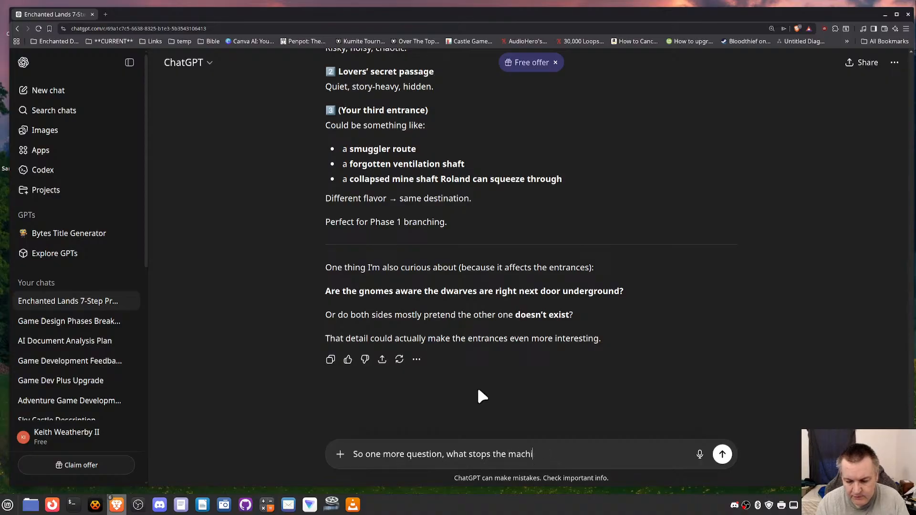
text(ne from taking )
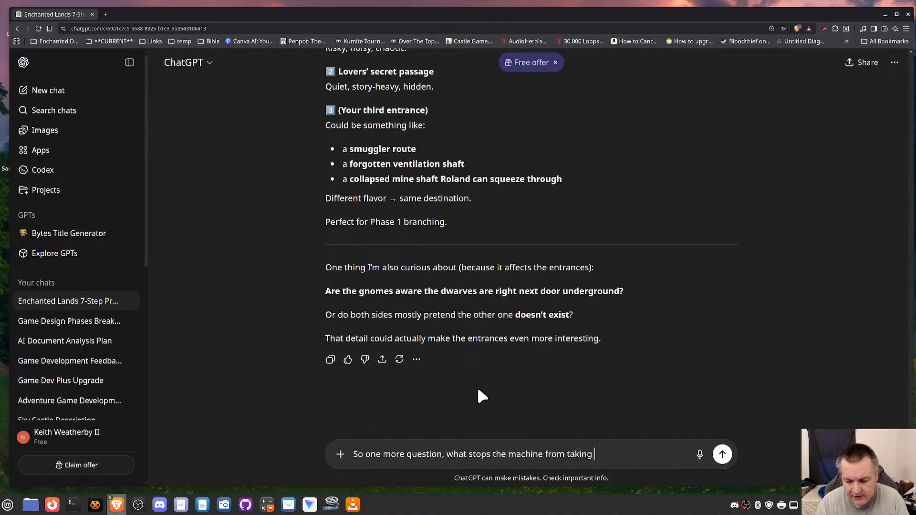
text(the whole mountai)
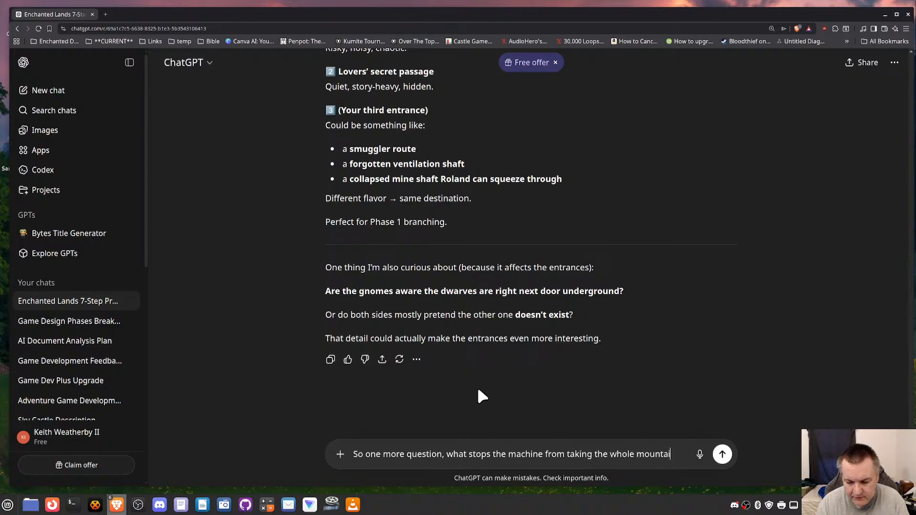
text(n down, we've)
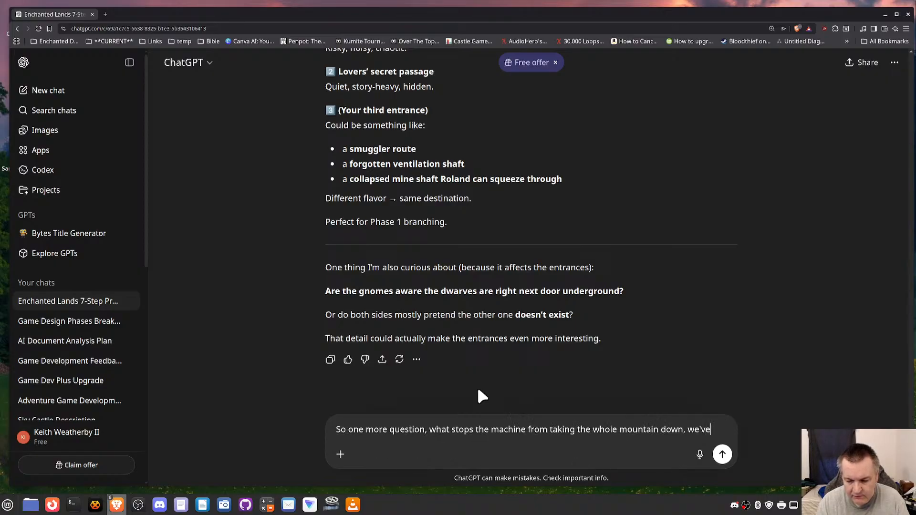
text( already said the)
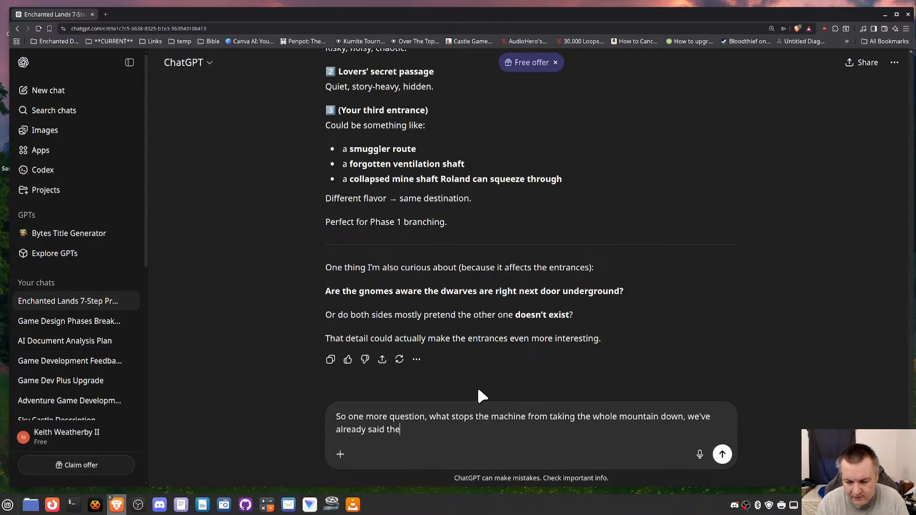
text( machine can get stuck in a)
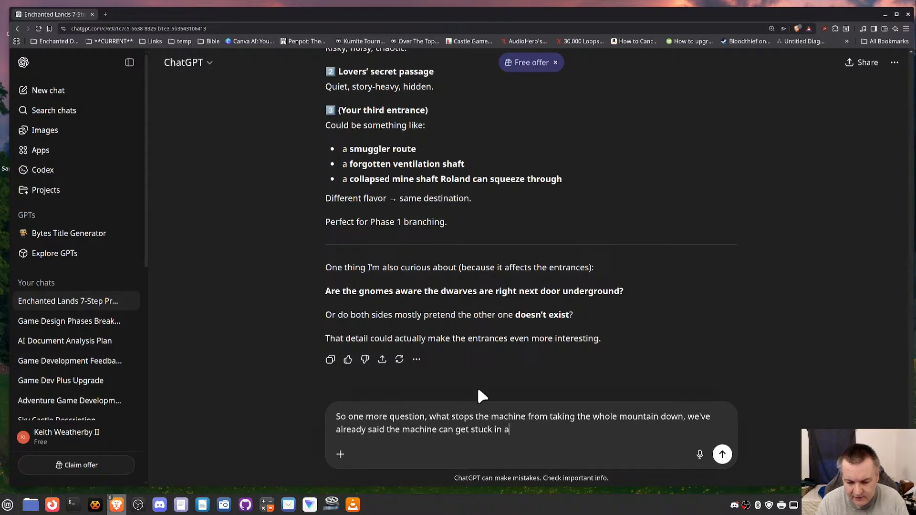
text( wall, but)
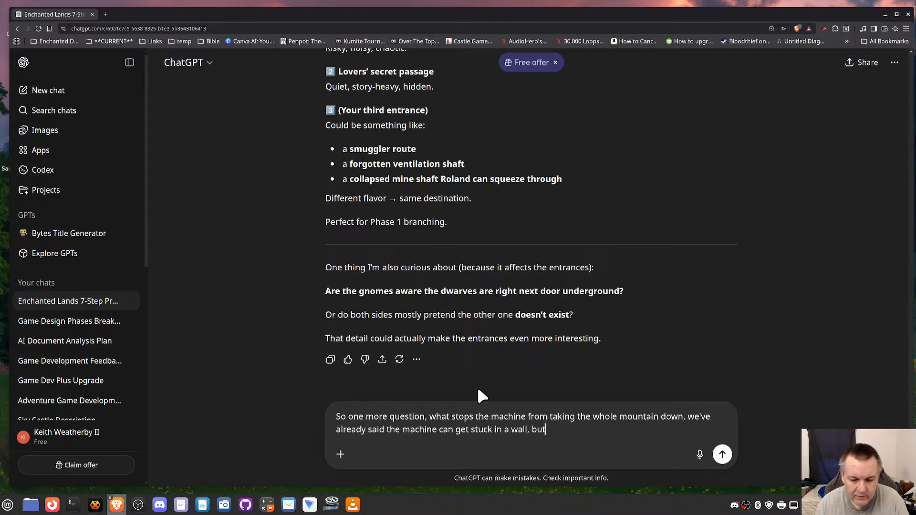
text(how doe)
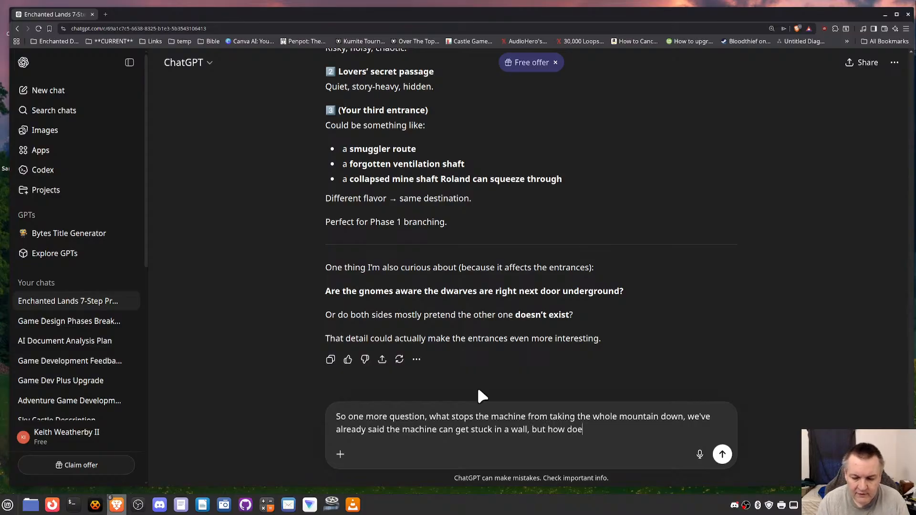
text(s repeated)
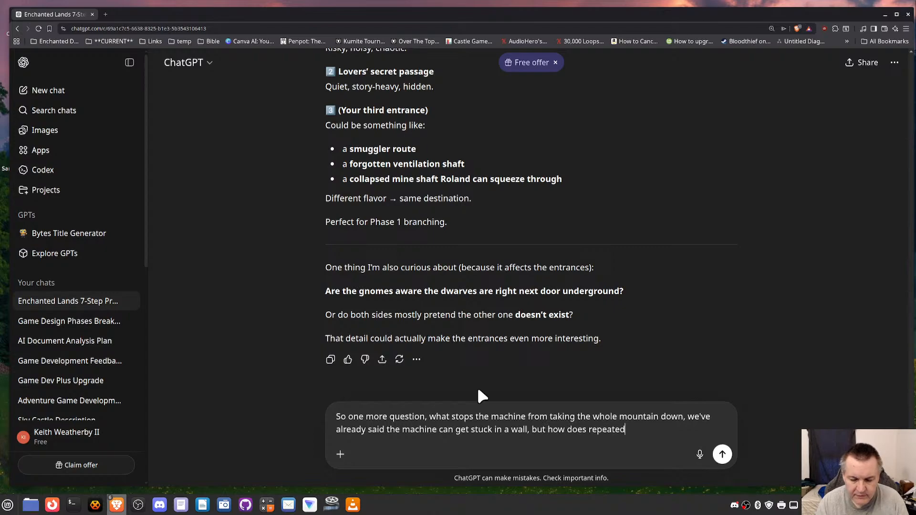
text( spurts of activity)
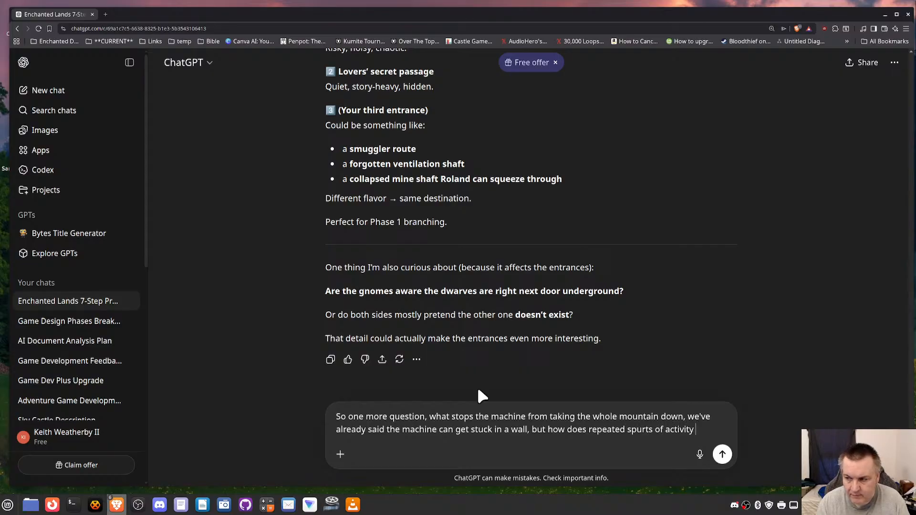
text( not translate into the hw)
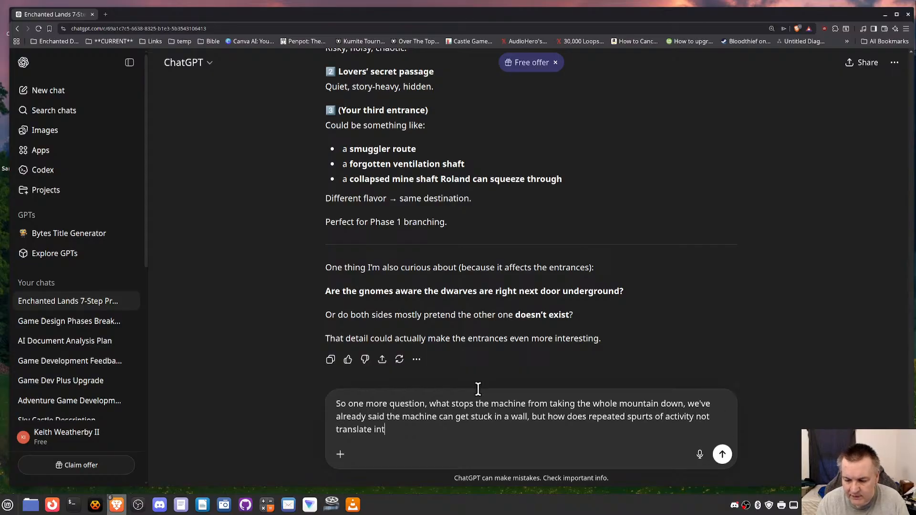
key(BackSpace)
key(BackSpace)
text(w)
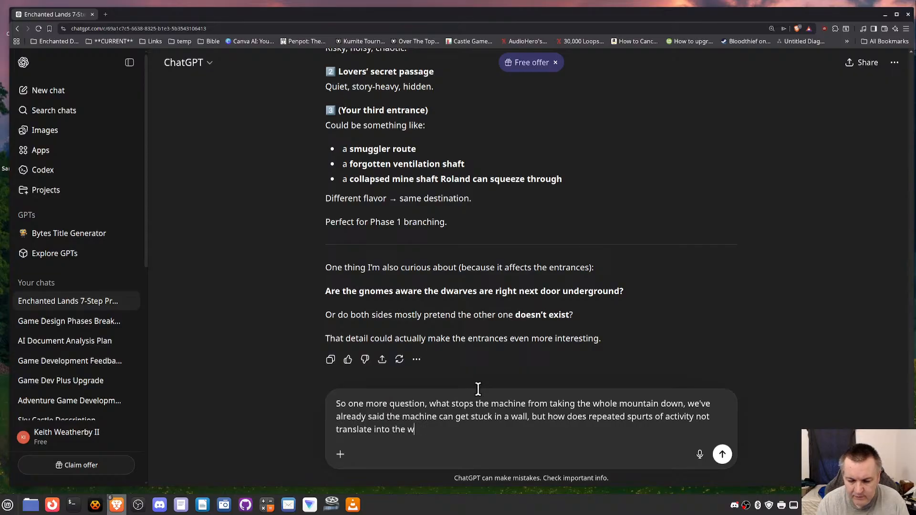
text(hole mountain crac)
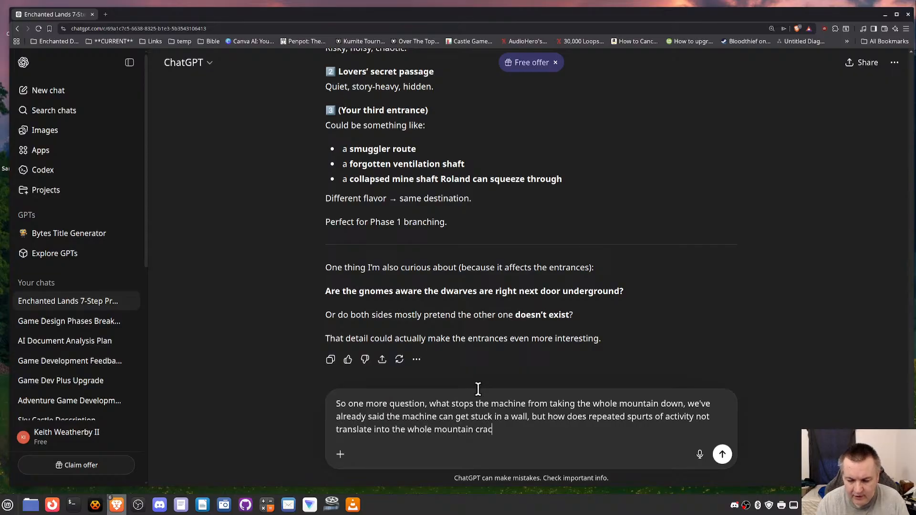
text(king and coming down?)
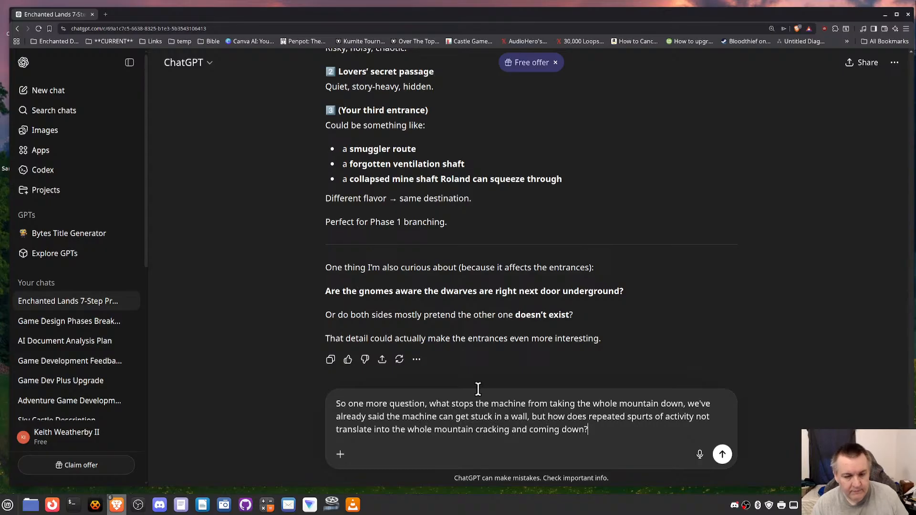
key(Return)
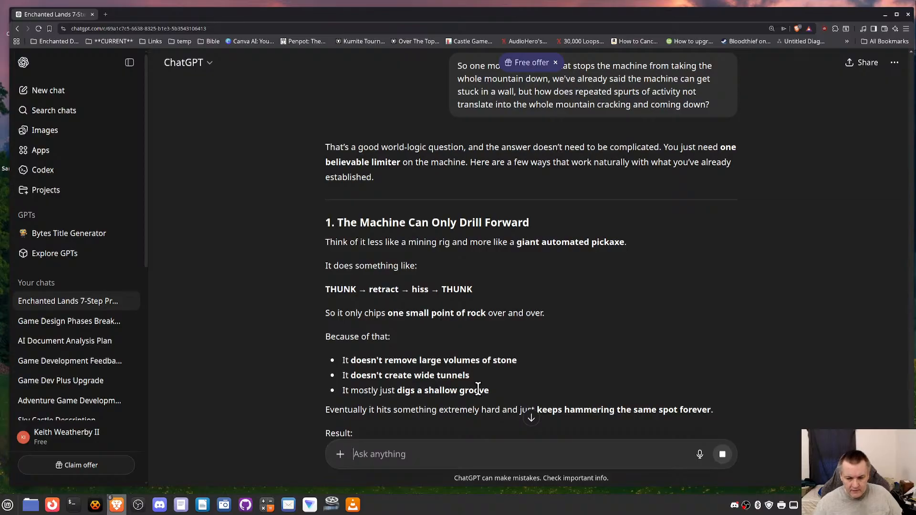
Step: Read down the reply through the 'Terribly Designed' comedy option and the dwarven load-bearing pillars and arches
scroll(436, 381, down, 3)
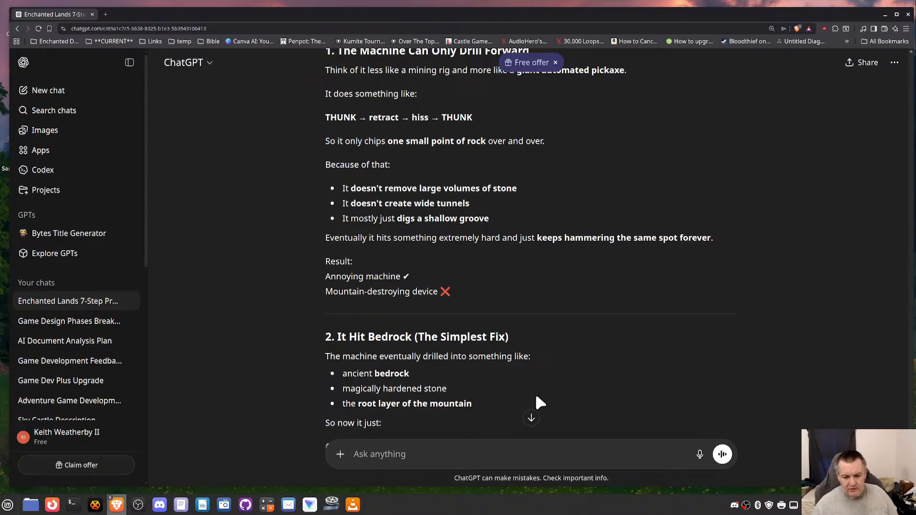
scroll(555, 357, down, 4)
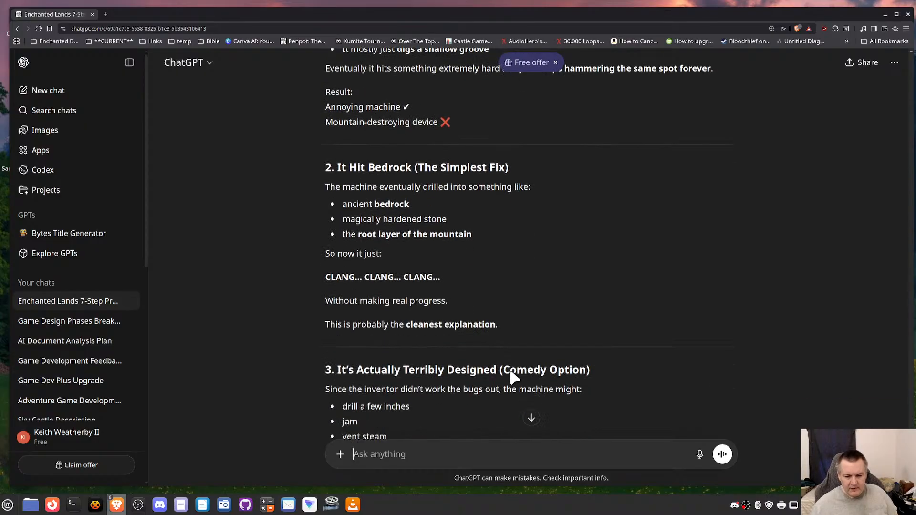
scroll(476, 405, down, 2)
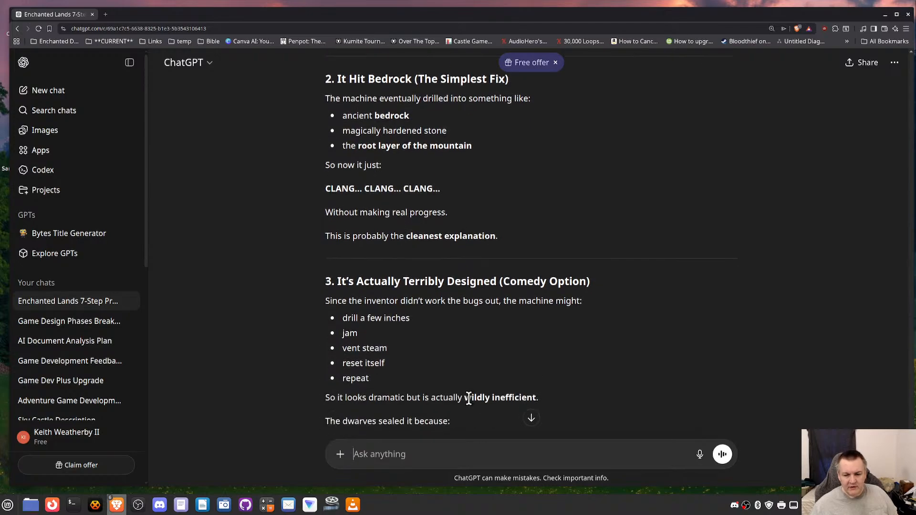
scroll(469, 398, down, 1)
scroll(469, 399, down, 1)
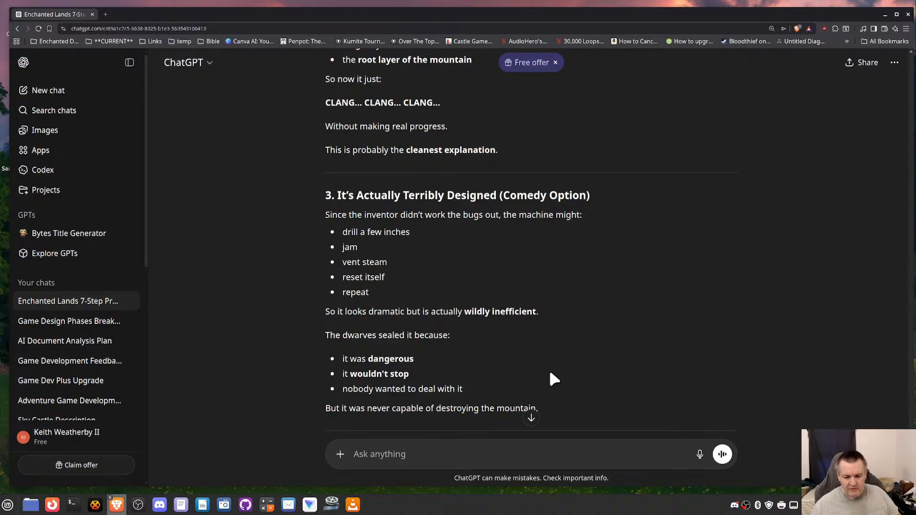
scroll(434, 375, down, 3)
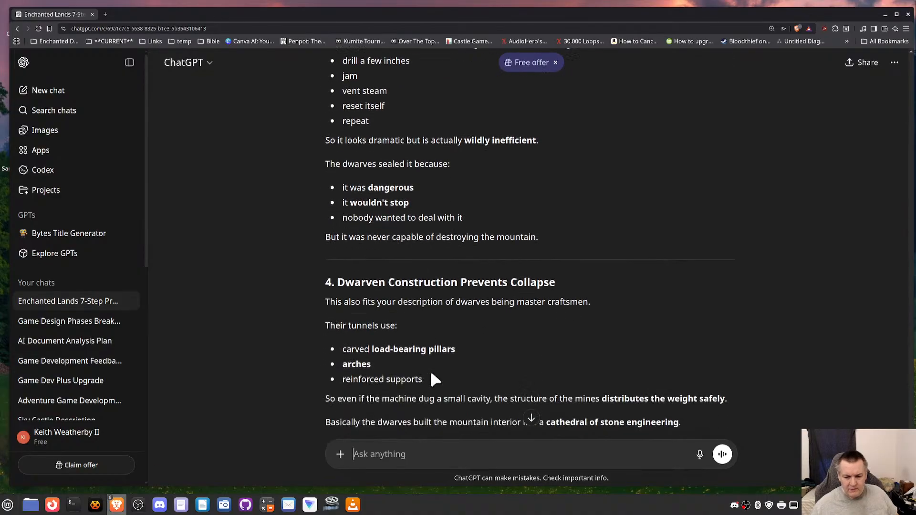
scroll(435, 379, down, 2)
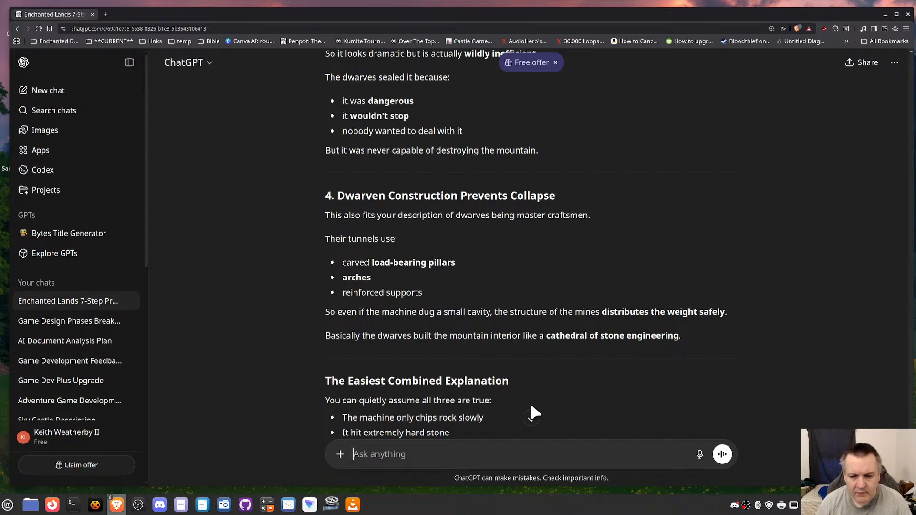
scroll(530, 407, down, 3)
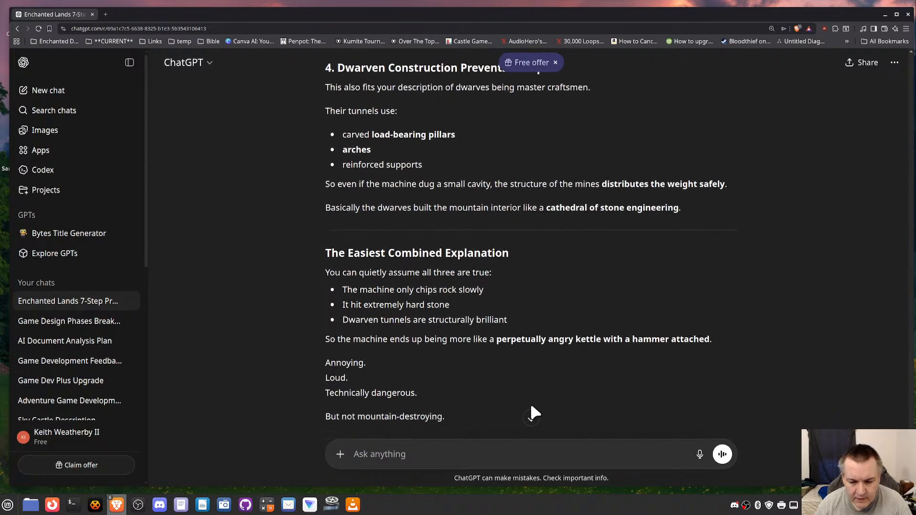
scroll(531, 414, down, 3)
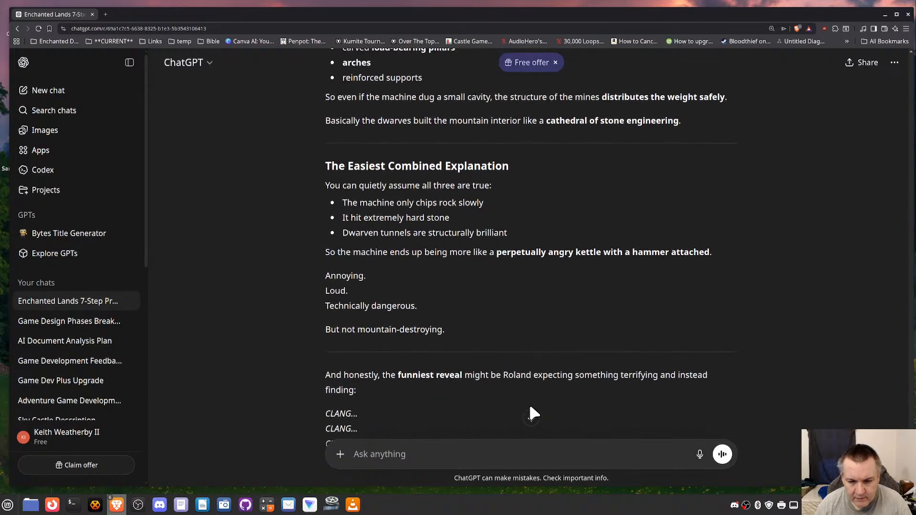
scroll(530, 407, down, 2)
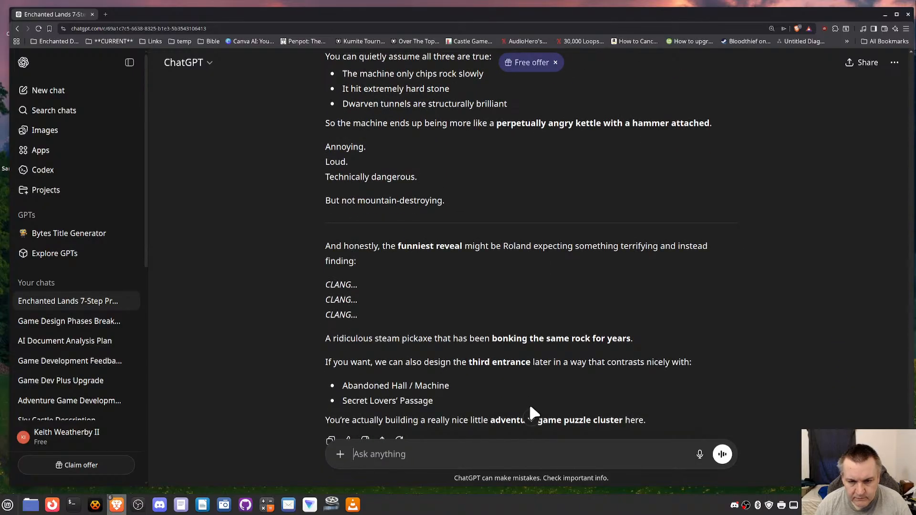
scroll(531, 406, up, 1)
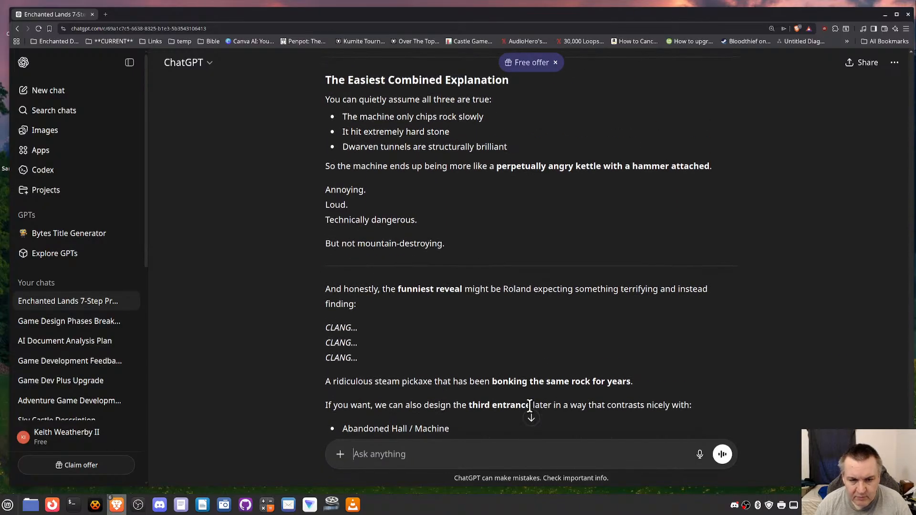
click(518, 452)
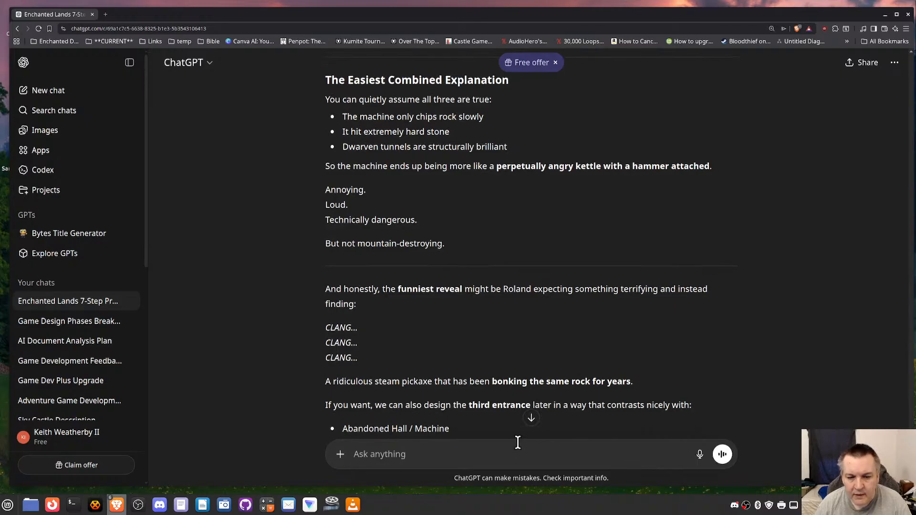
scroll(518, 443, down, 3)
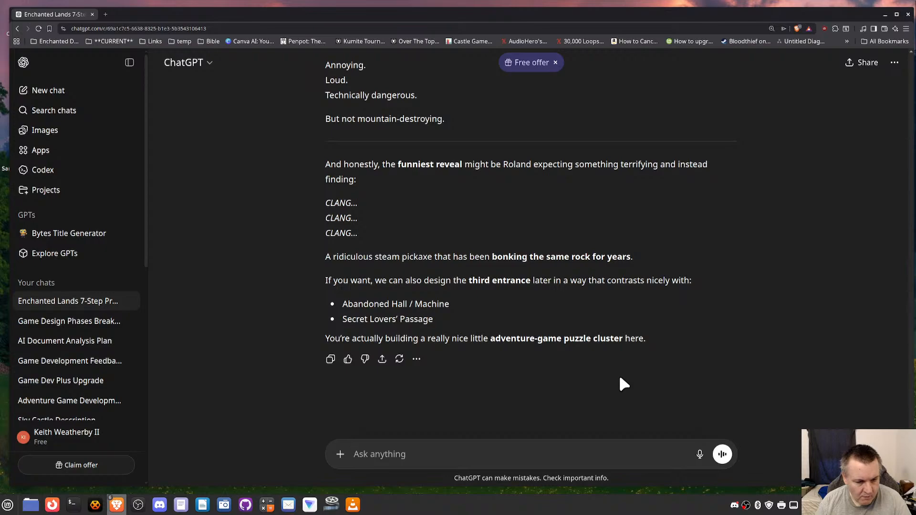
Step: Reply that the dwarves are master craftsmen, known for never having cave-ins because their mines are so structurally sound
text(I like the id)
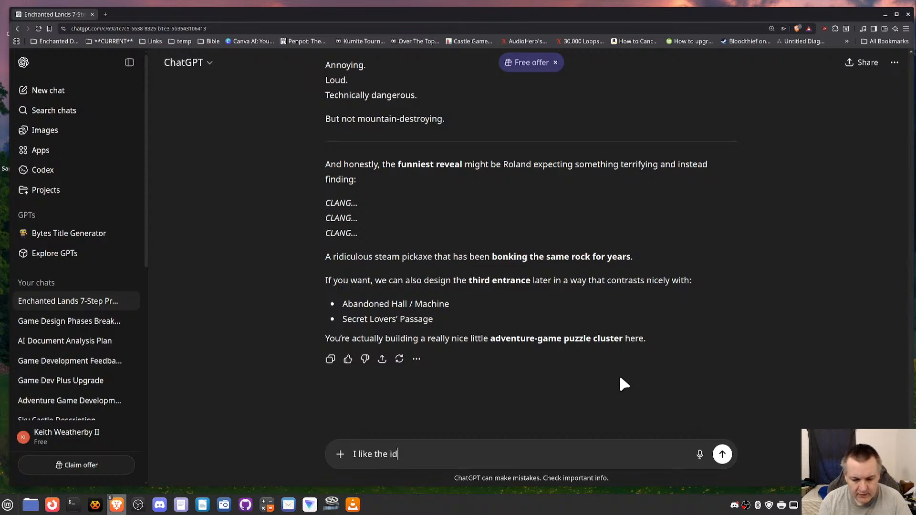
text(ea of the master c)
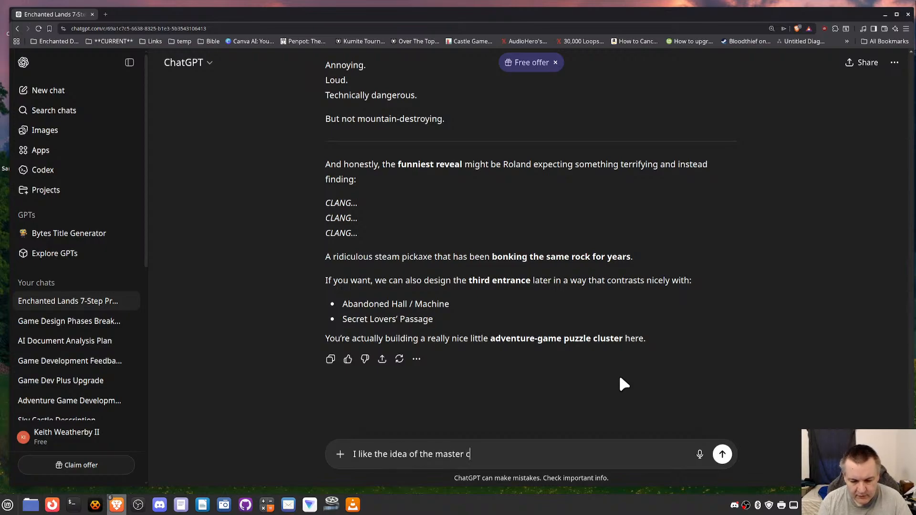
text(raftsman)
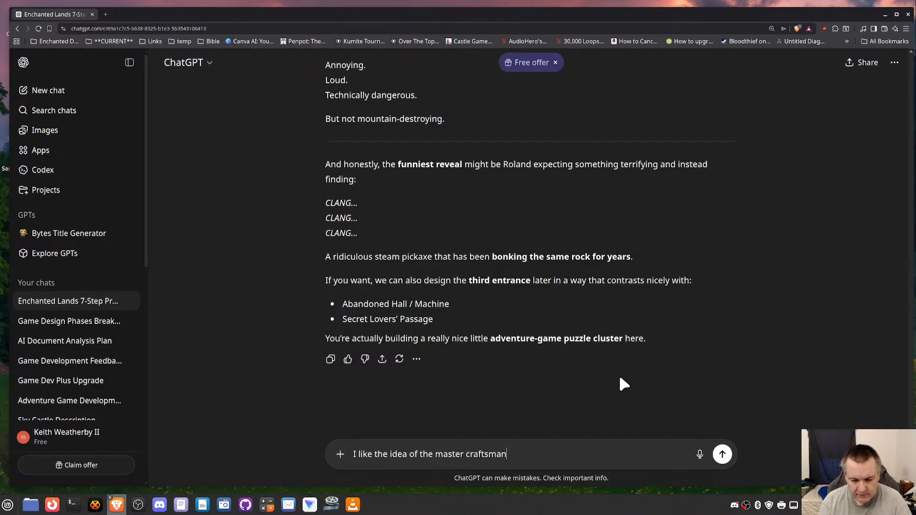
text(, tha)
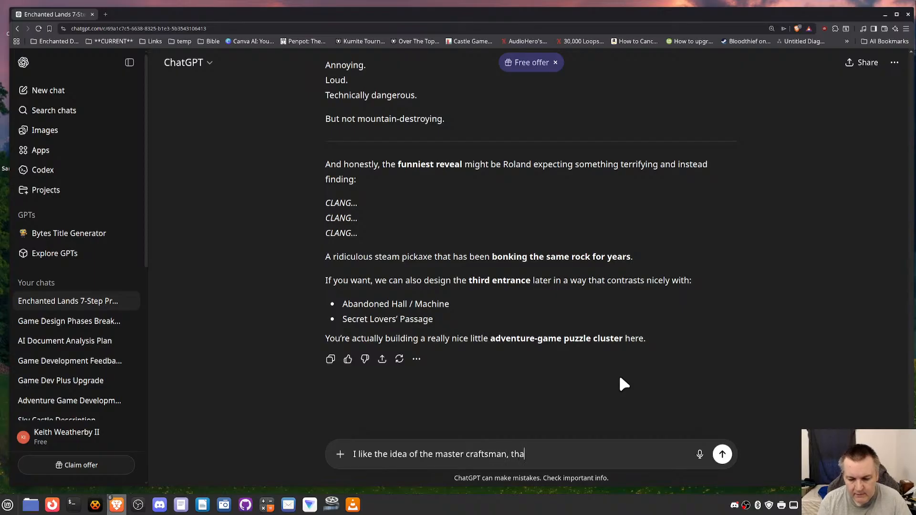
text(t's why I)
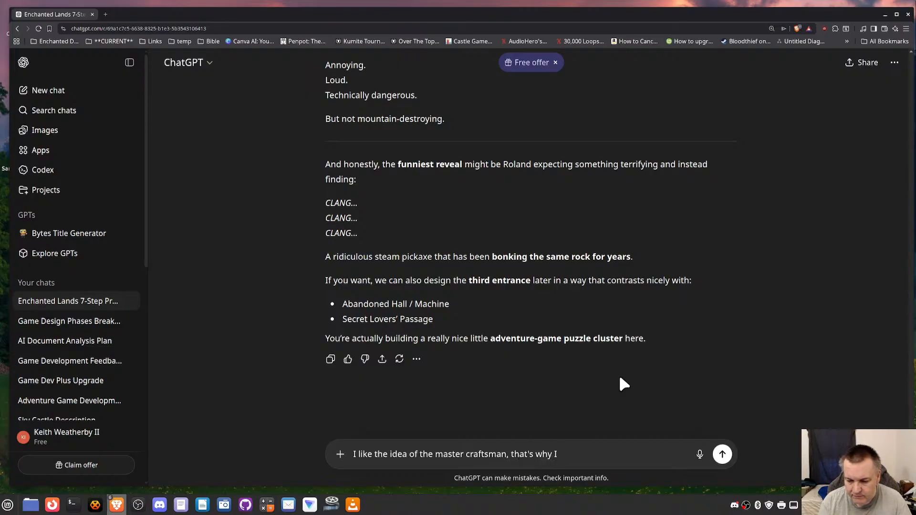
text( made them that w)
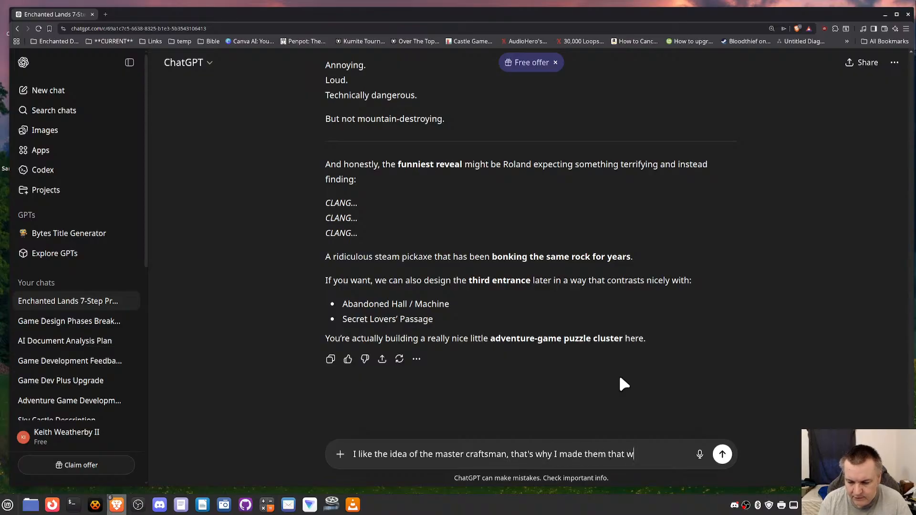
text(ay, so it wou)
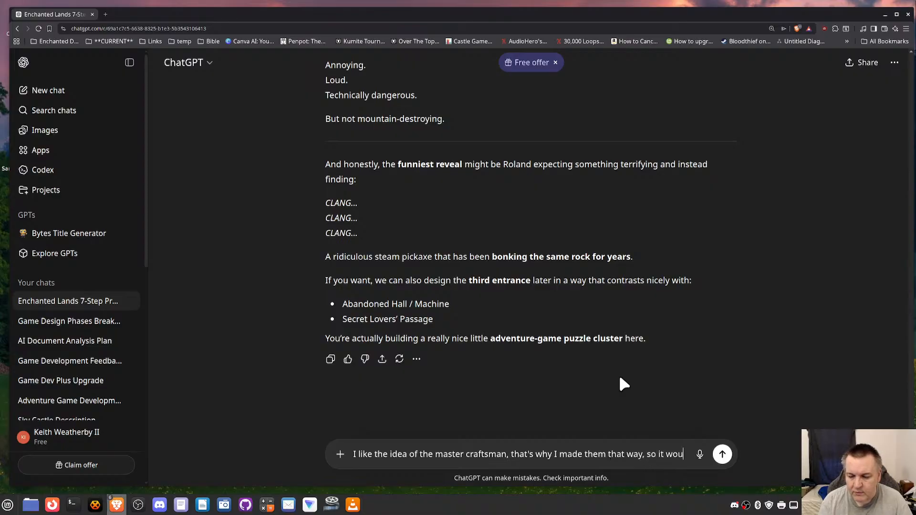
text(l)
text(d)
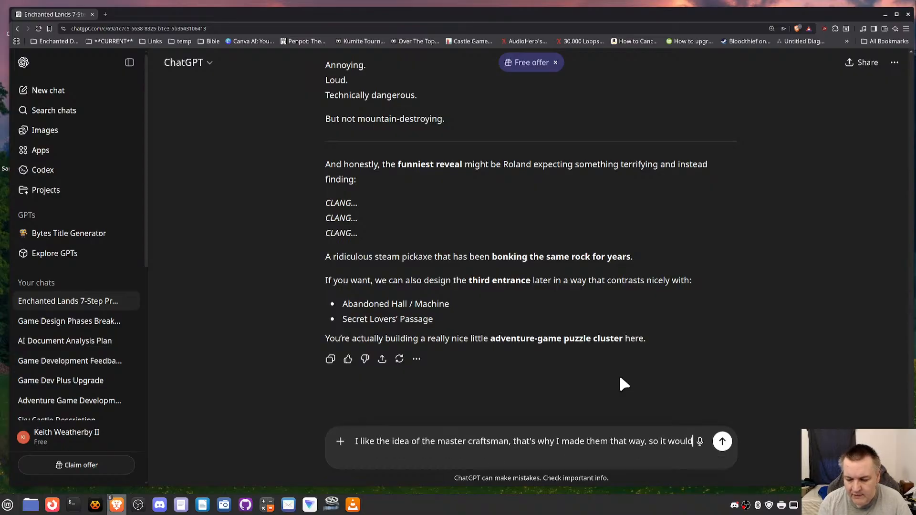
text( make sense that they would be)
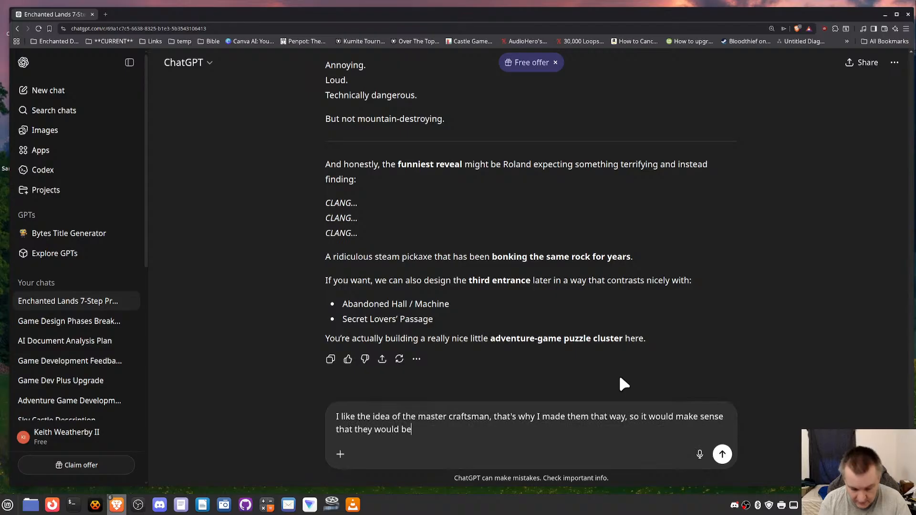
text( ver)
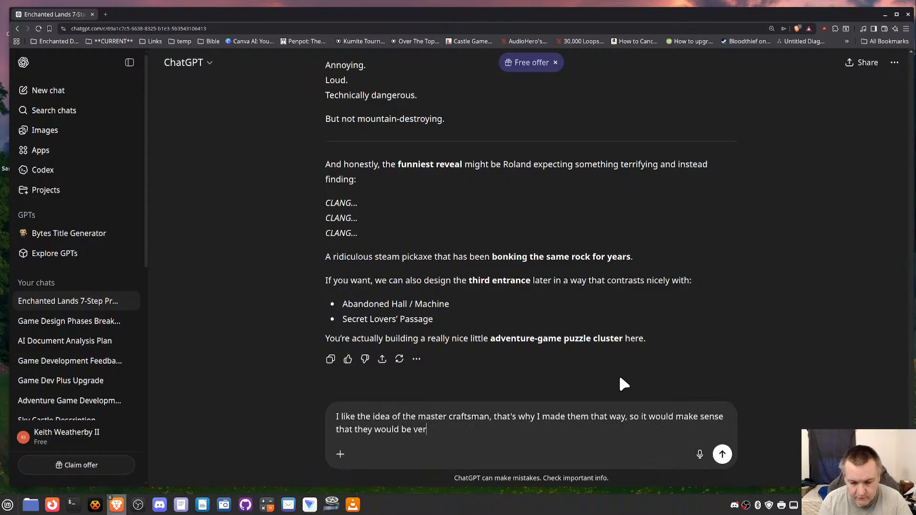
text(y good at )
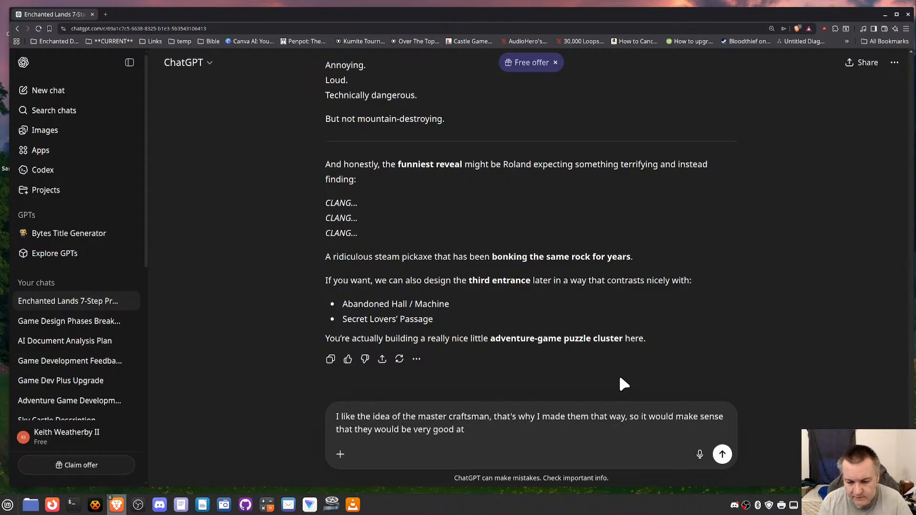
text(keeping everyht)
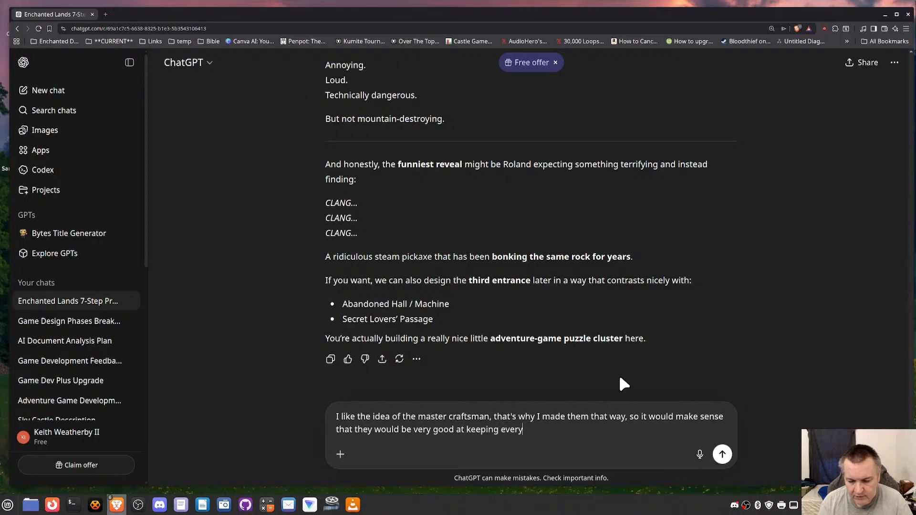
key(BackSpace)
key(BackSpace)
text(thing bal)
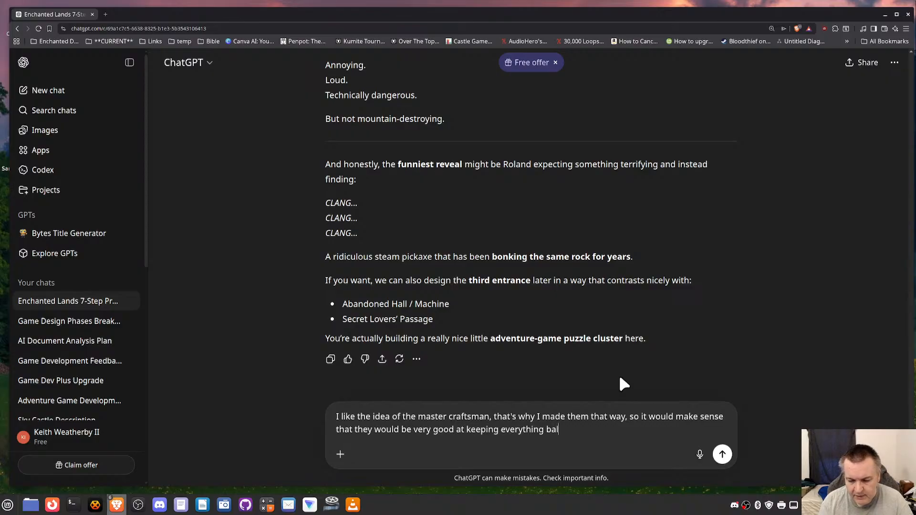
text(anced, it's possible they)
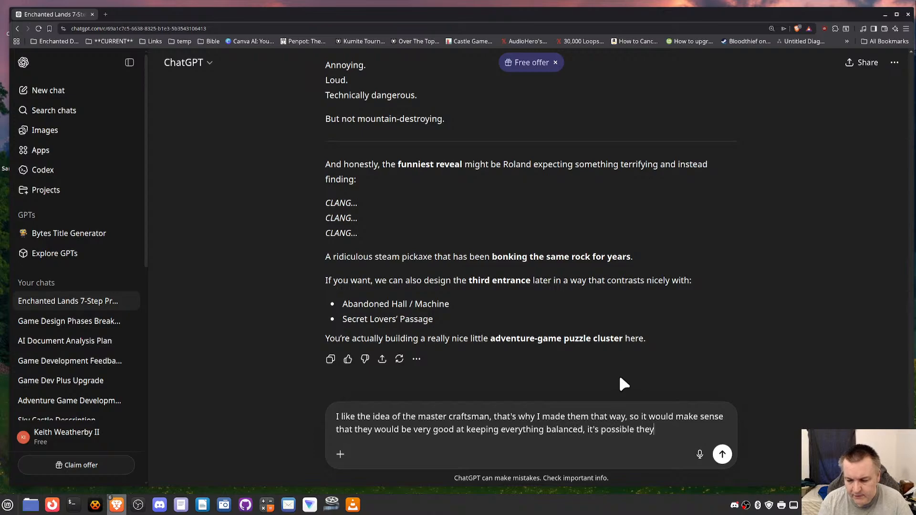
text('re kno)
key(BackSpace)
key(BackSpace)
text(k)
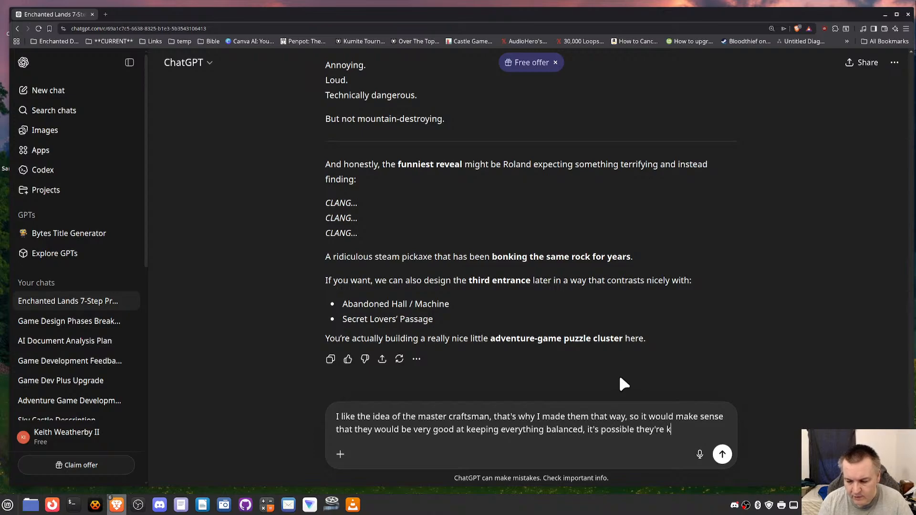
text(nown for not )
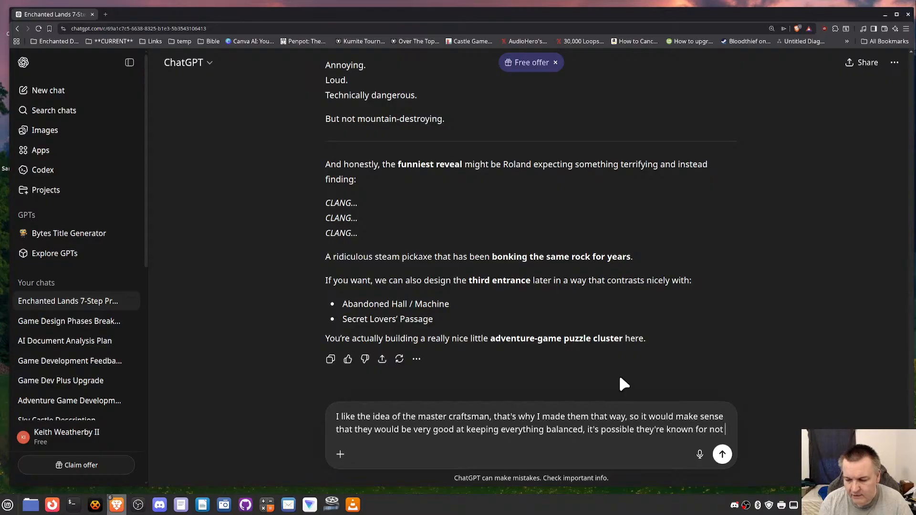
text(have any cave)
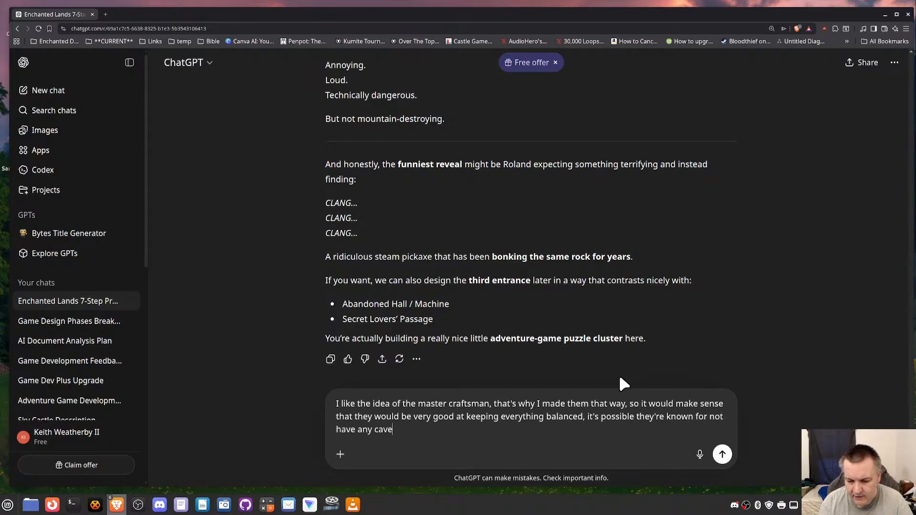
text(-ins in any mine)
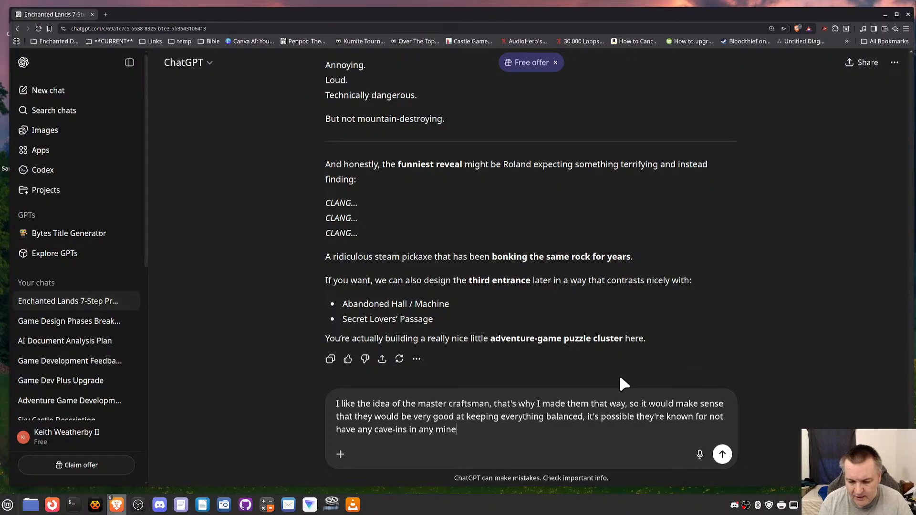
text(s they dig be)
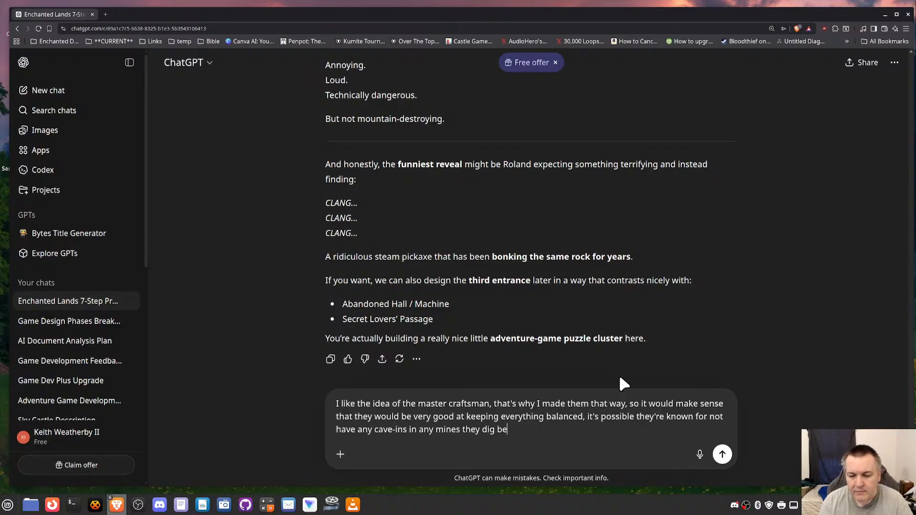
text(cause they're so s)
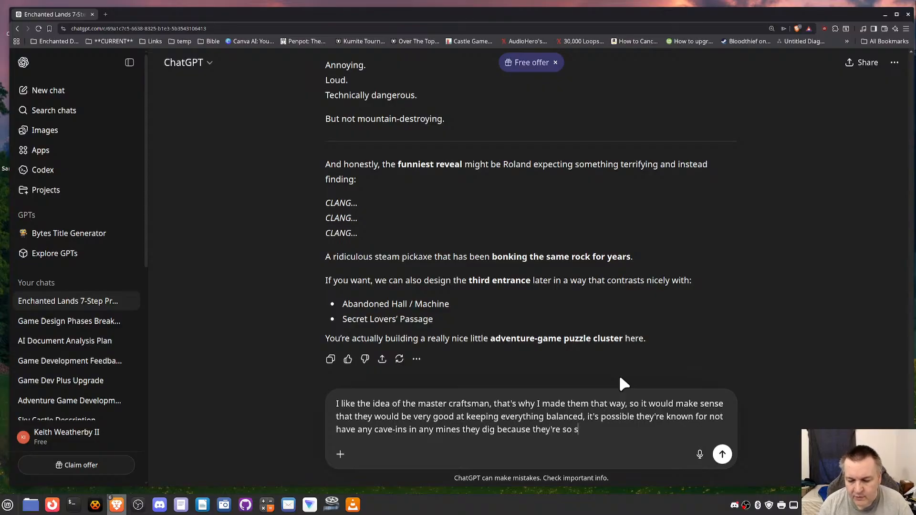
text(tructurally )
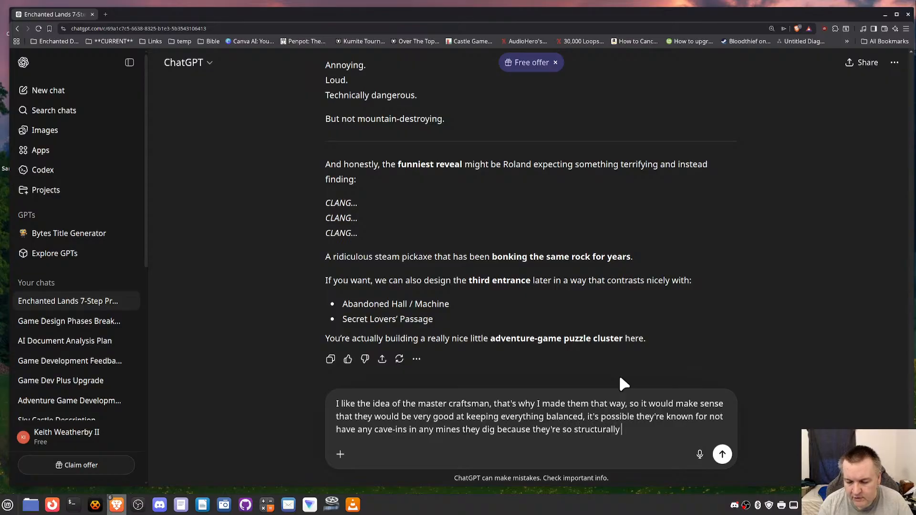
text(sound...)
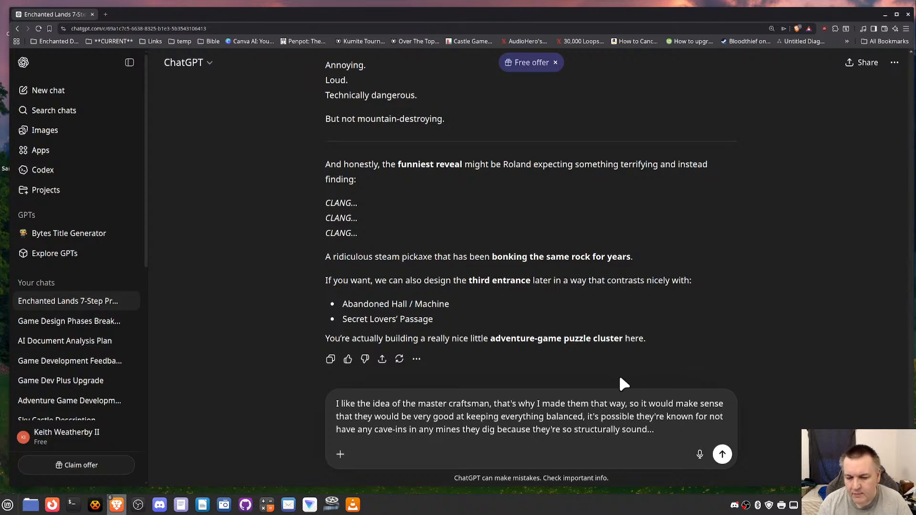
Step: Add doubts about the bedrock idea, since the dwarves' many halls and passages aren't impeded by it
text(I don't khnow)
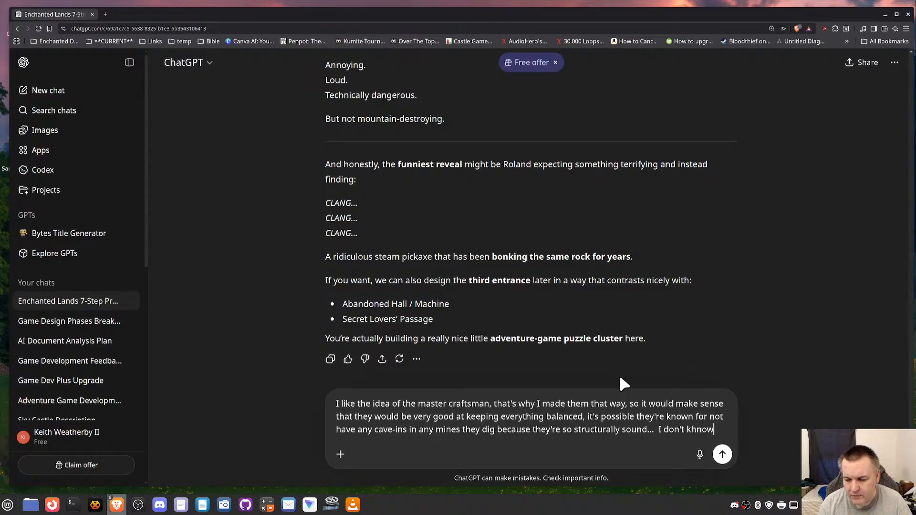
key(BackSpace)
key(BackSpace)
key(BackSpace)
key(BackSpace)
text(now if)
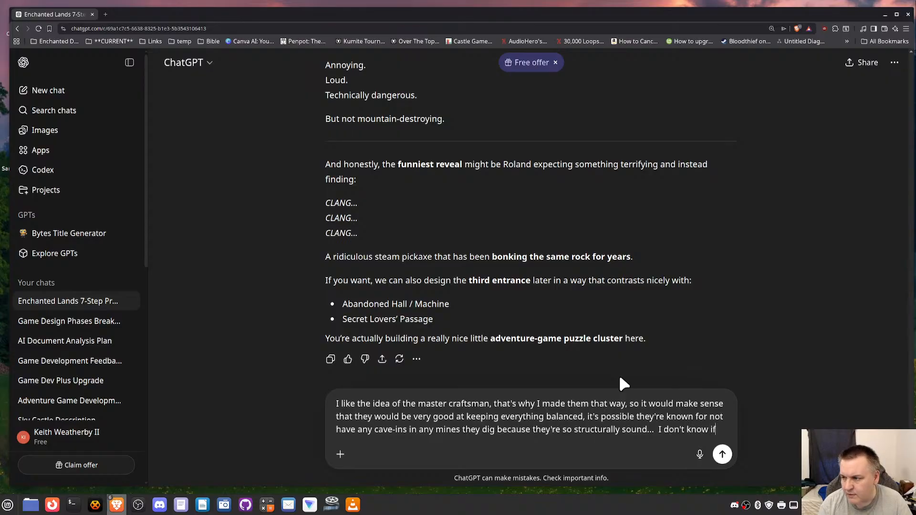
text( I want to do the be)
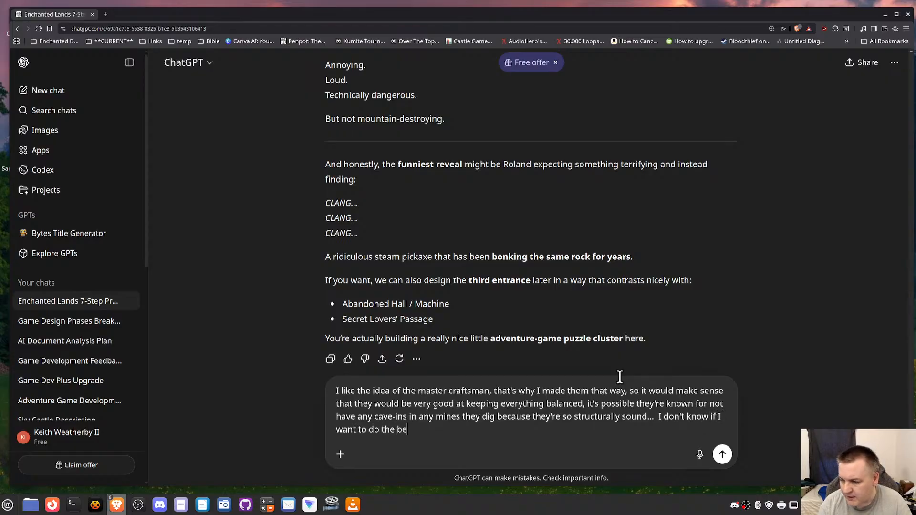
text(drock thing)
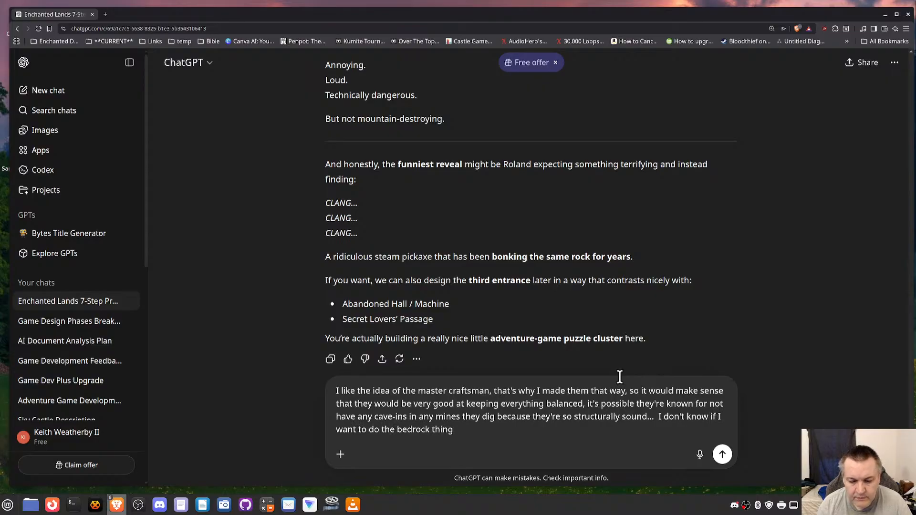
text( (I mean)
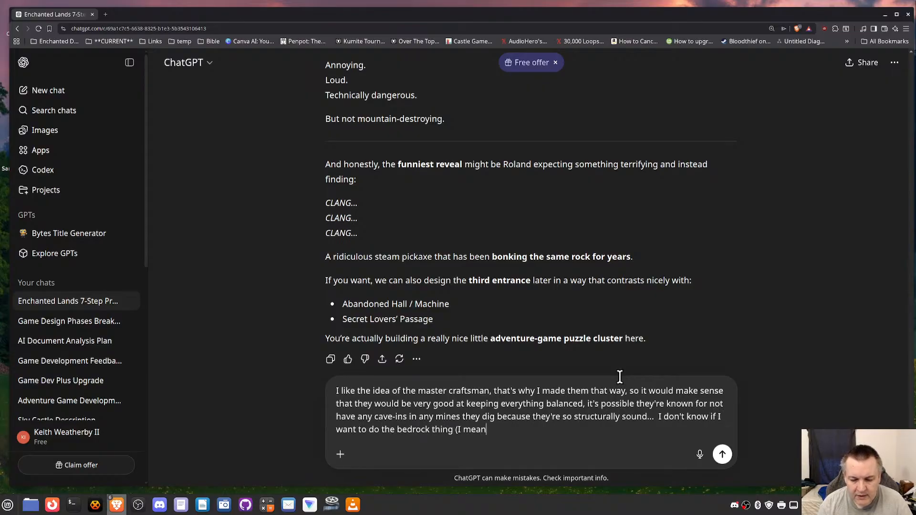
text( it's logical )
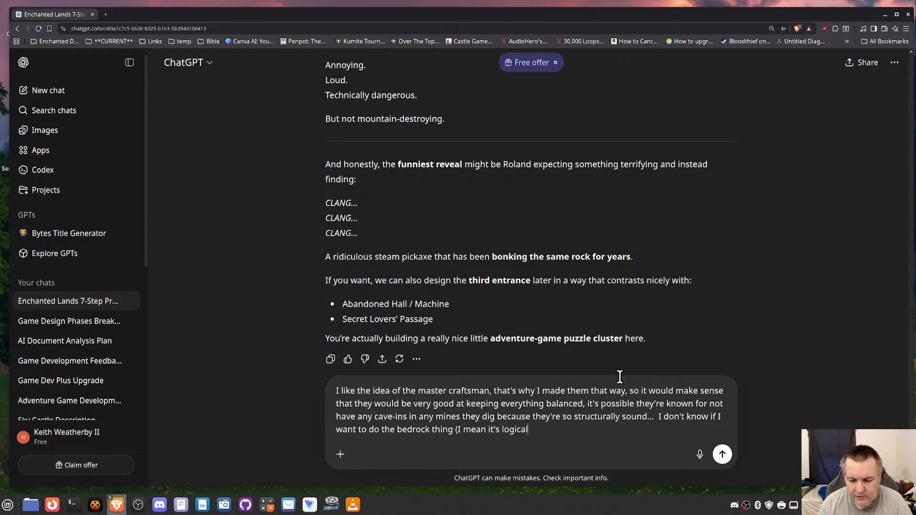
text(because that )
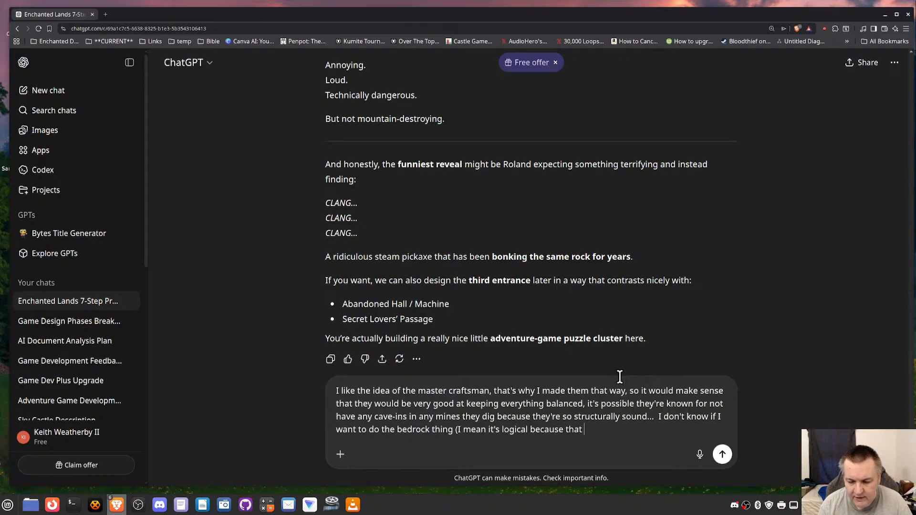
text(does happ)
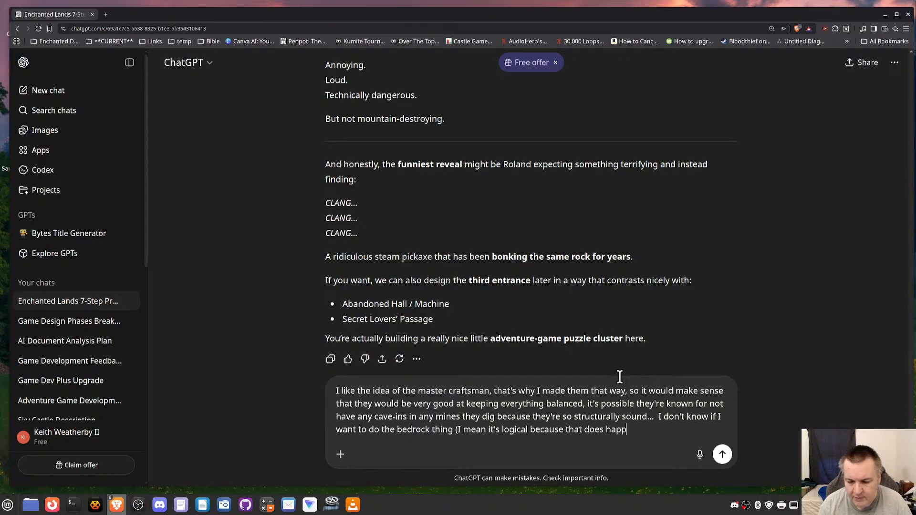
text(en))
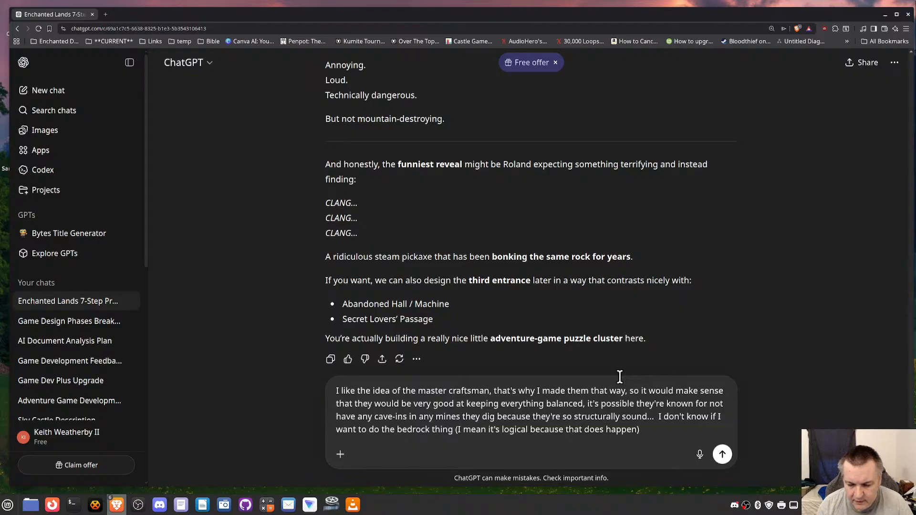
key(BackSpace)
text(, but)
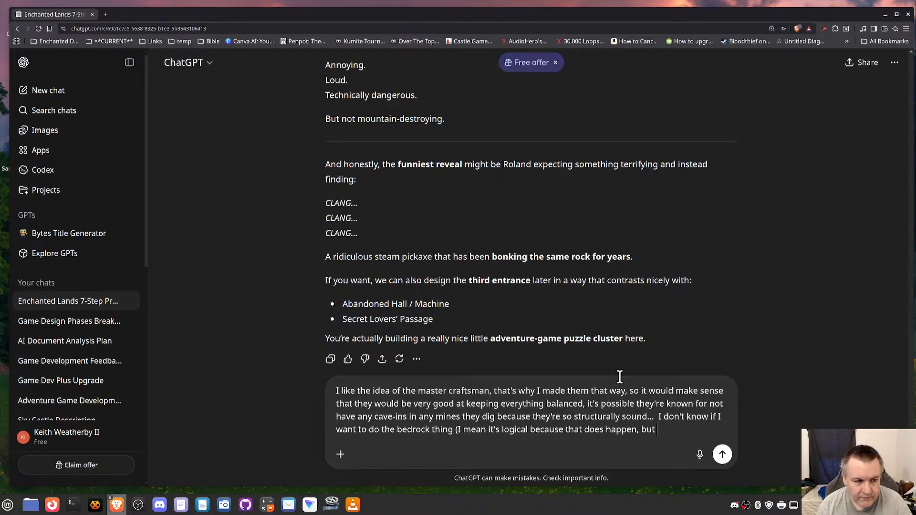
text( we're presu)
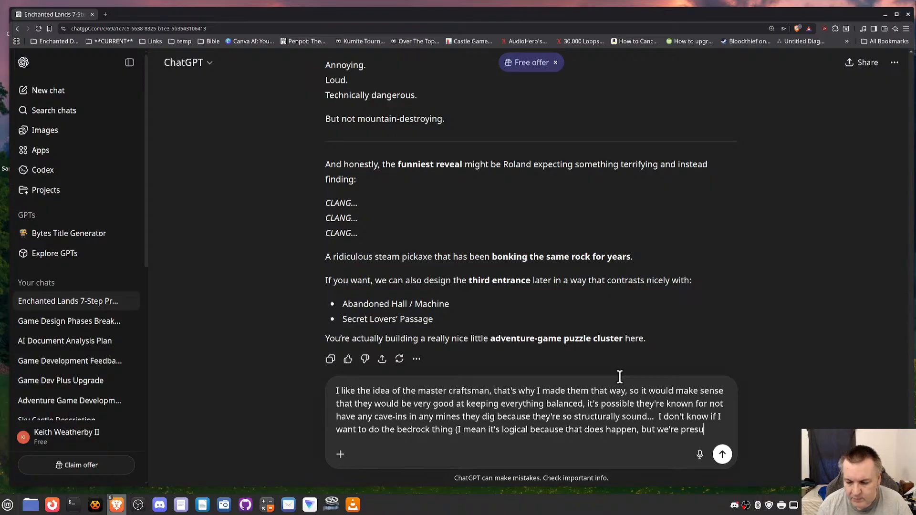
text(ming teh dwarves)
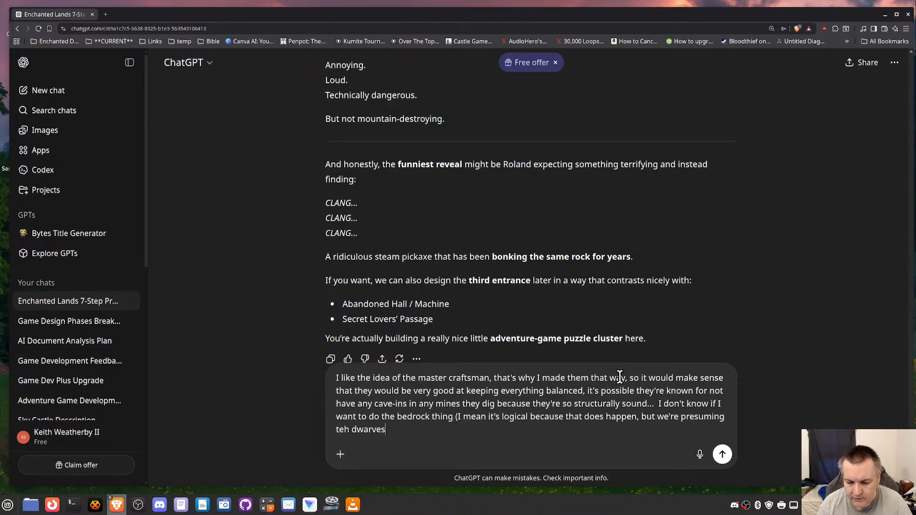
text( can make )
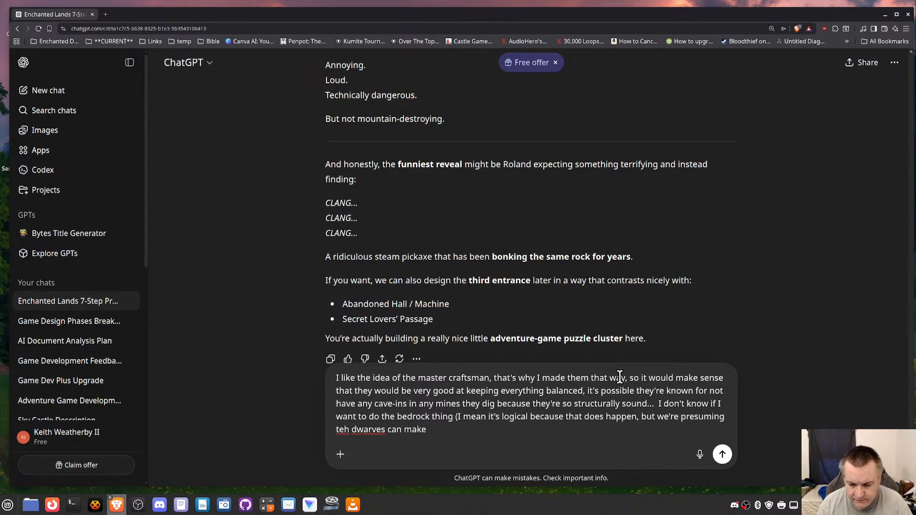
text(a lot of halls and passag)
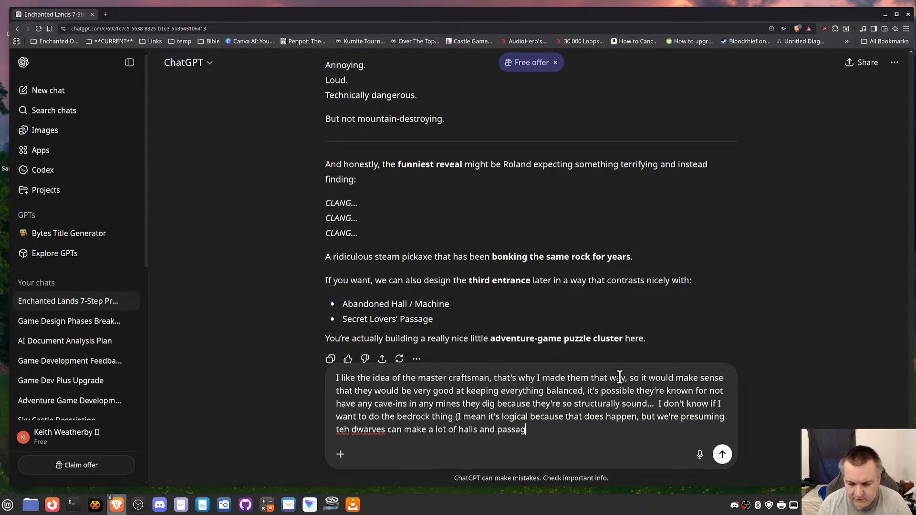
text(es and rooms)
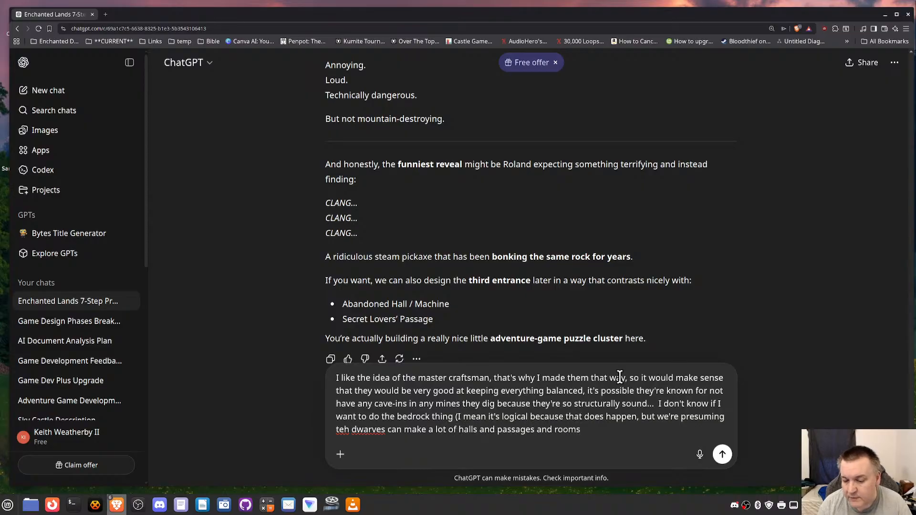
text(, because )
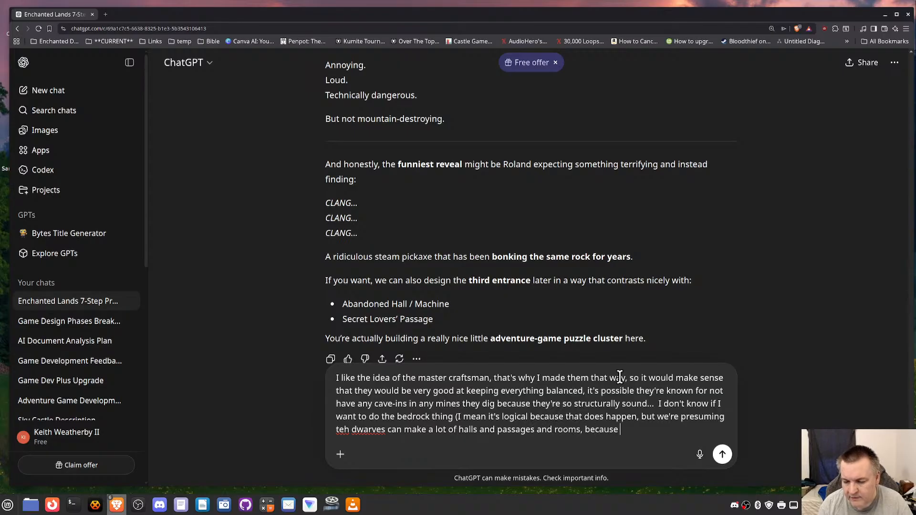
text(that bed)
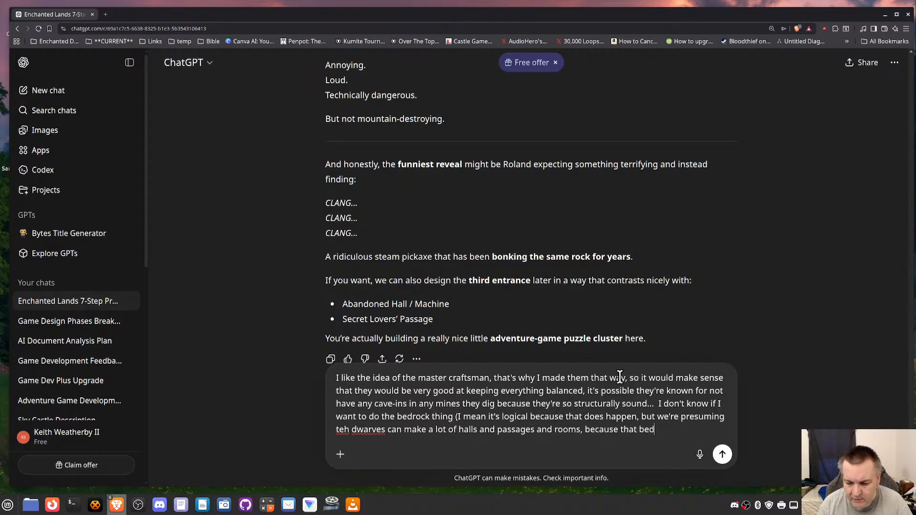
text(rock isn't imp)
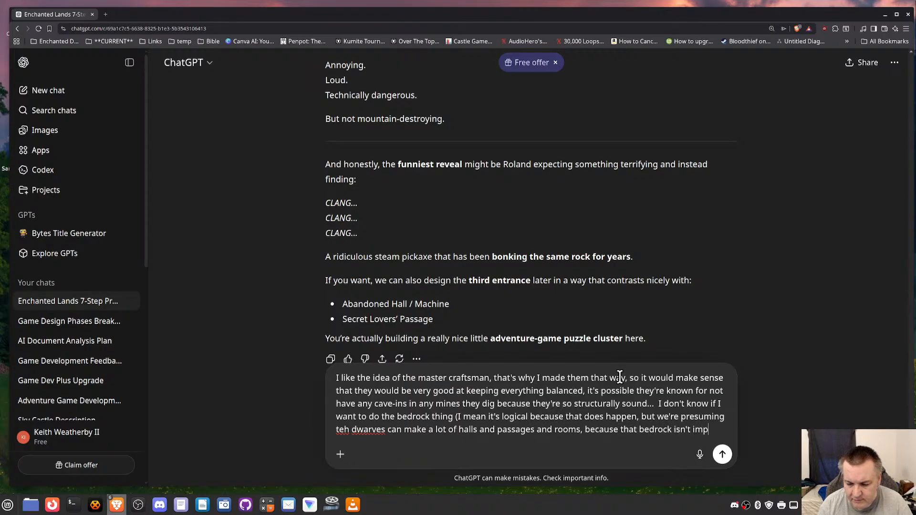
text(edin)
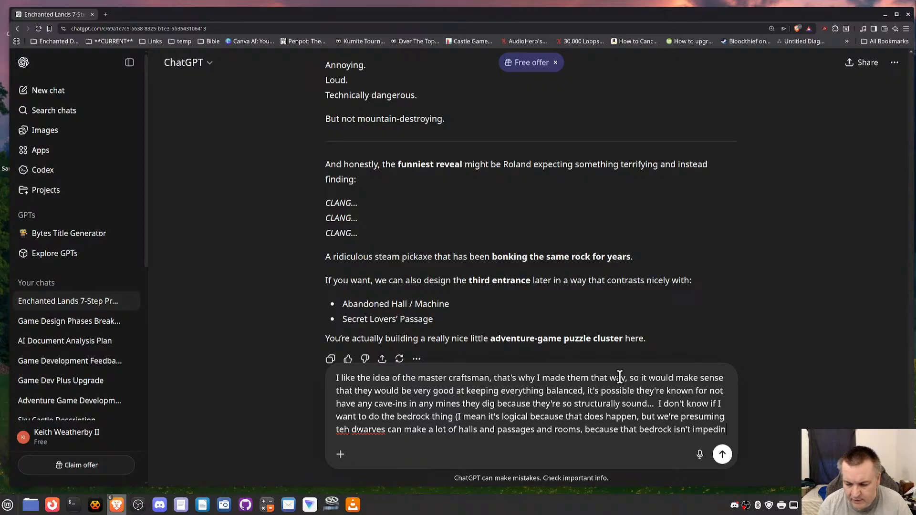
text(g them...)
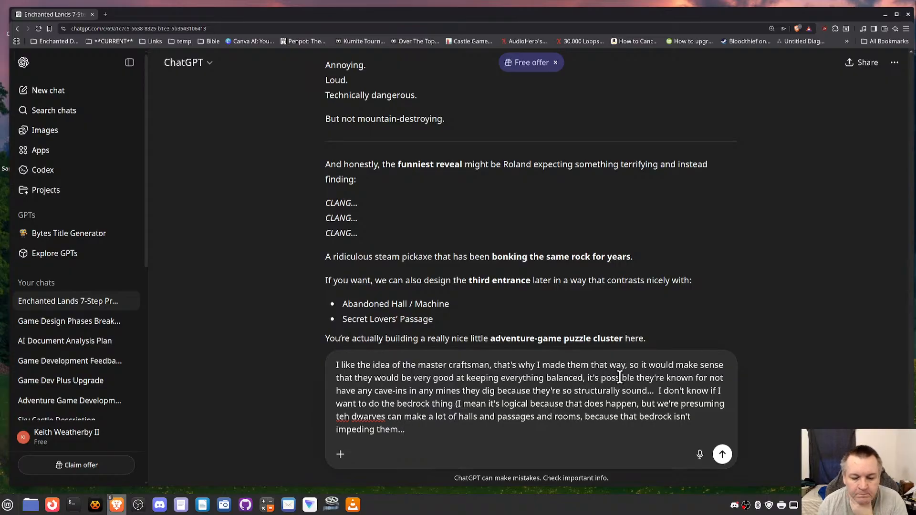
text(  A )
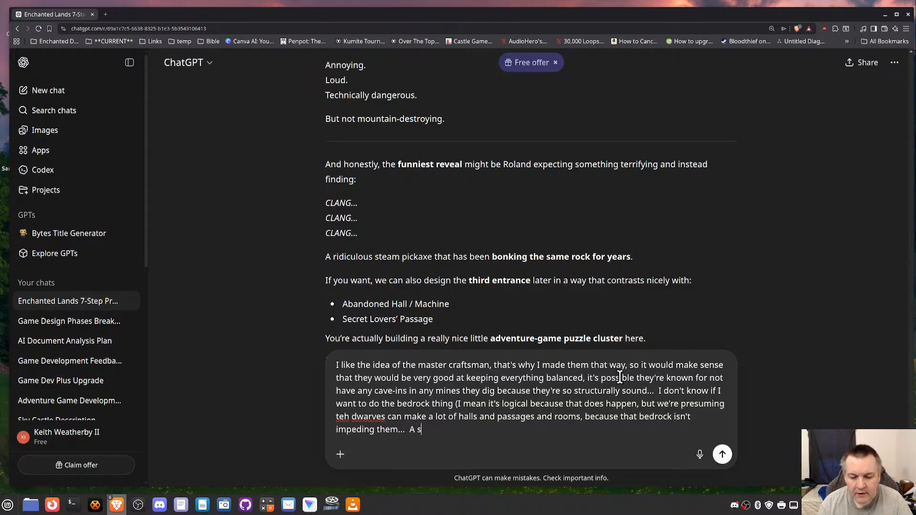
text(s far as )
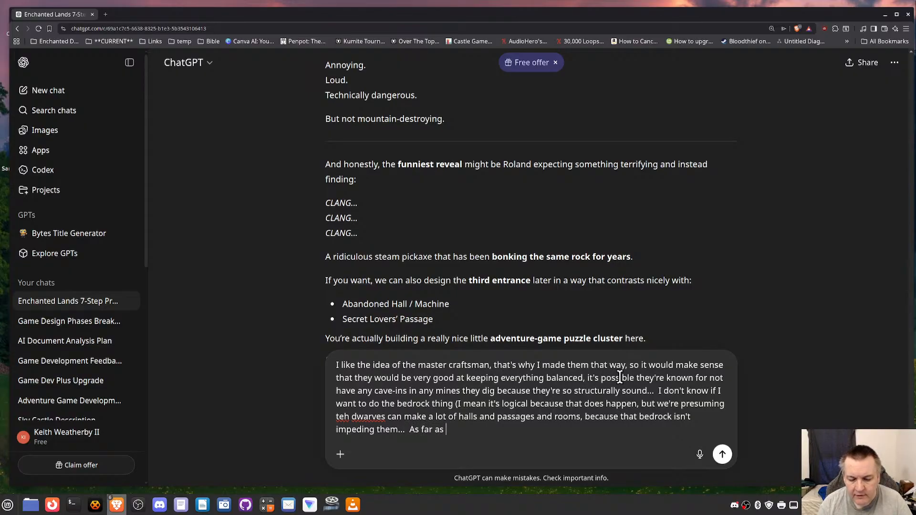
text(what the pi)
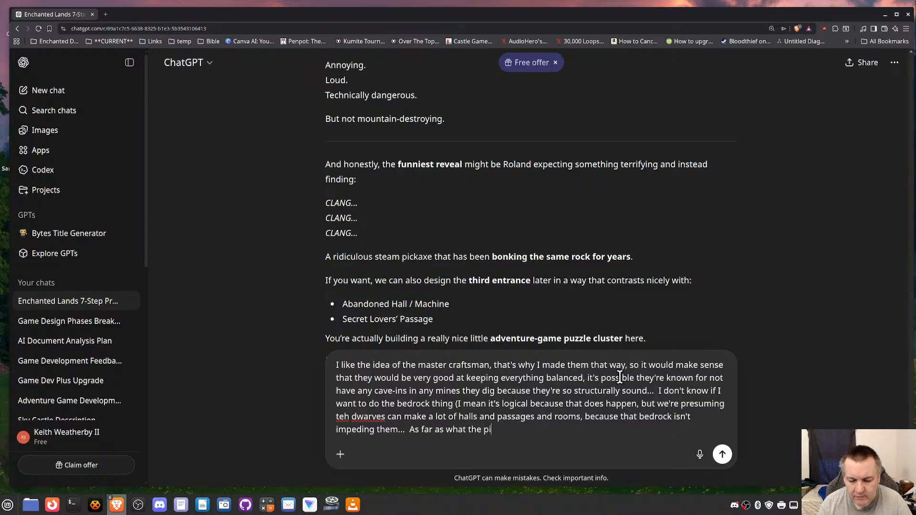
text(ck-axe)
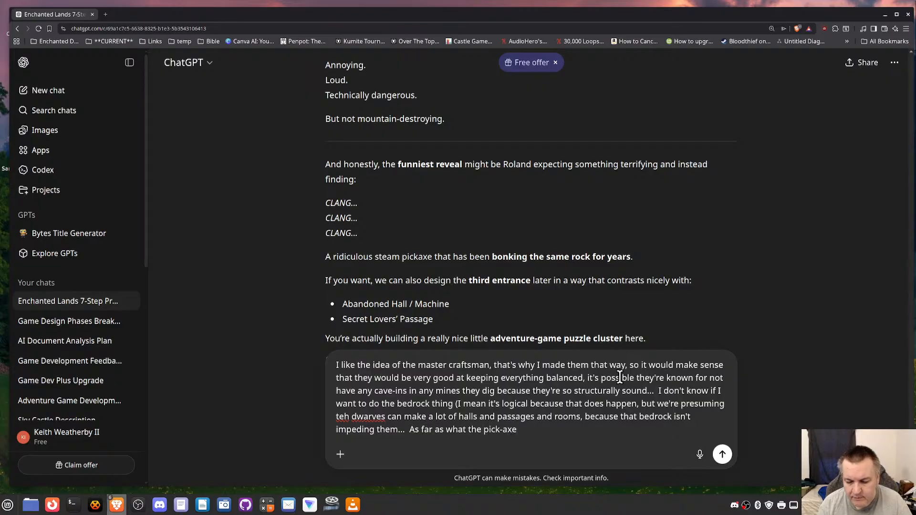
text( actually htiws)
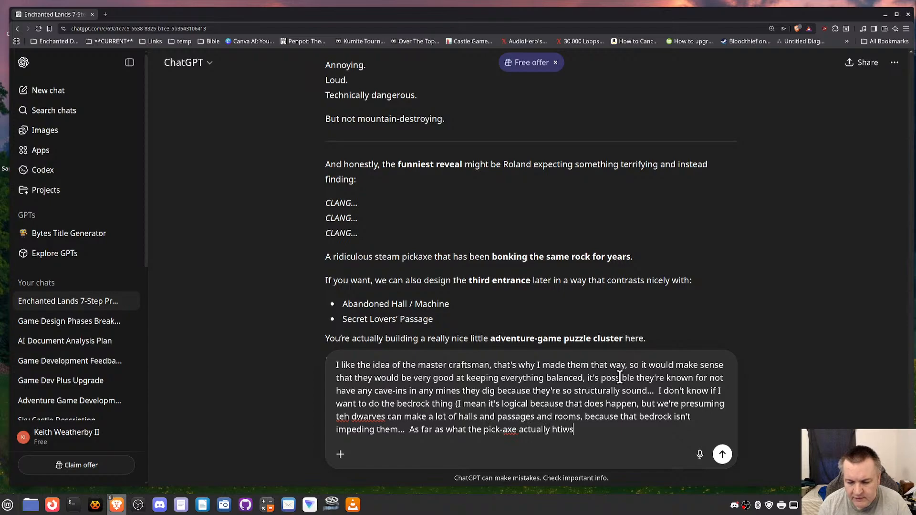
Step: Suggest the machine's arm reaches full extension and breaks only a little, so eventually it's hitting nothing
key(BackSpace)
key(BackSpace)
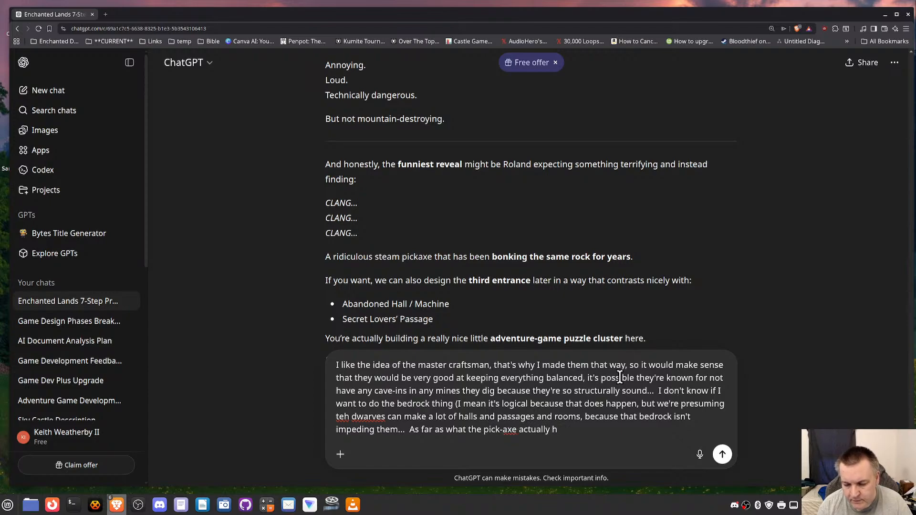
text(its...)
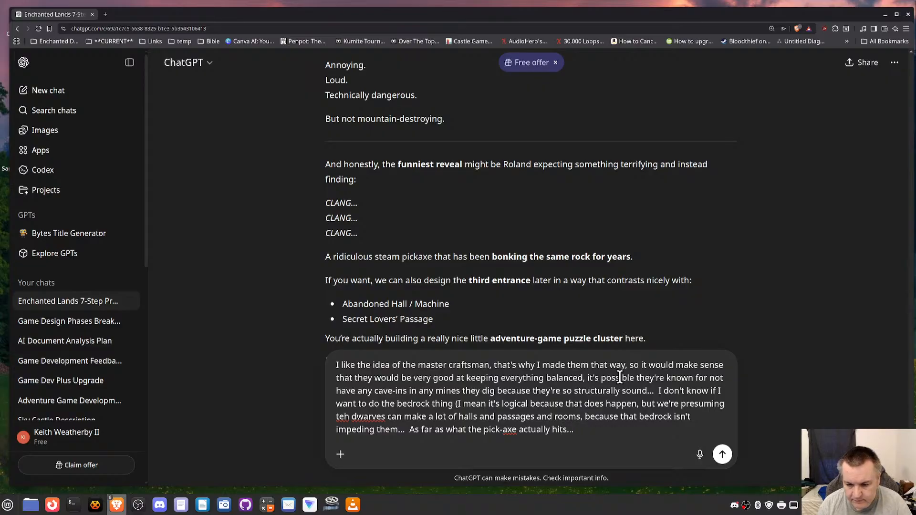
text(it could)
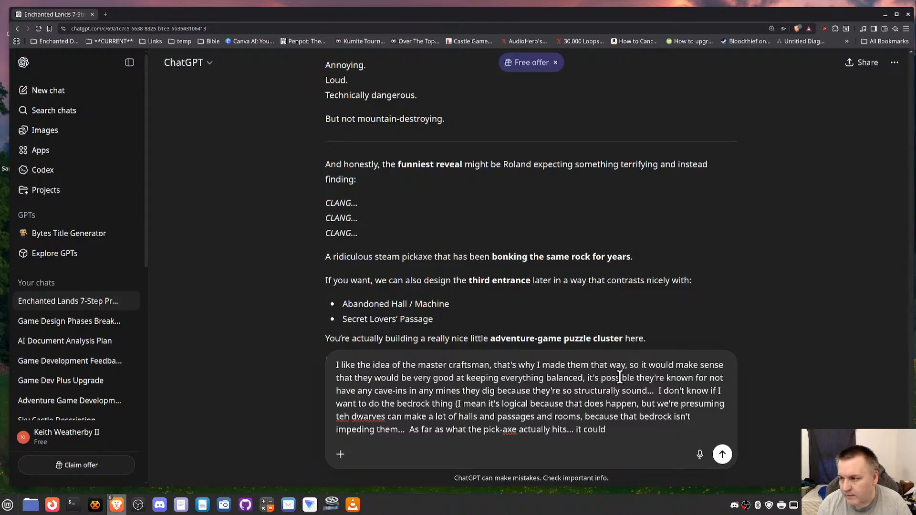
key(BackSpace)
key(BackSpace)
key(BackSpace)
key(BackSpace)
key(BackSpace)
key(BackSpace)
key(BackSpace)
key(BackSpace)
text(I cou)
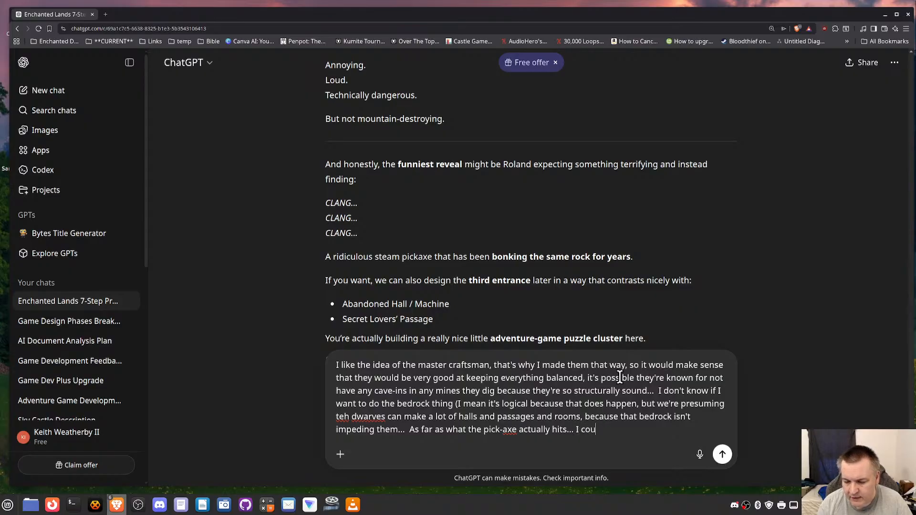
text(ld make it th)
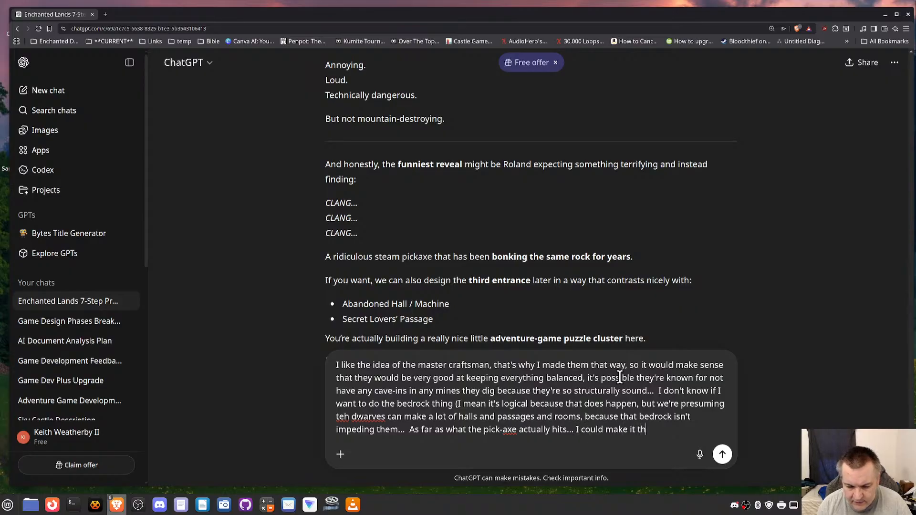
text(e extent of the)
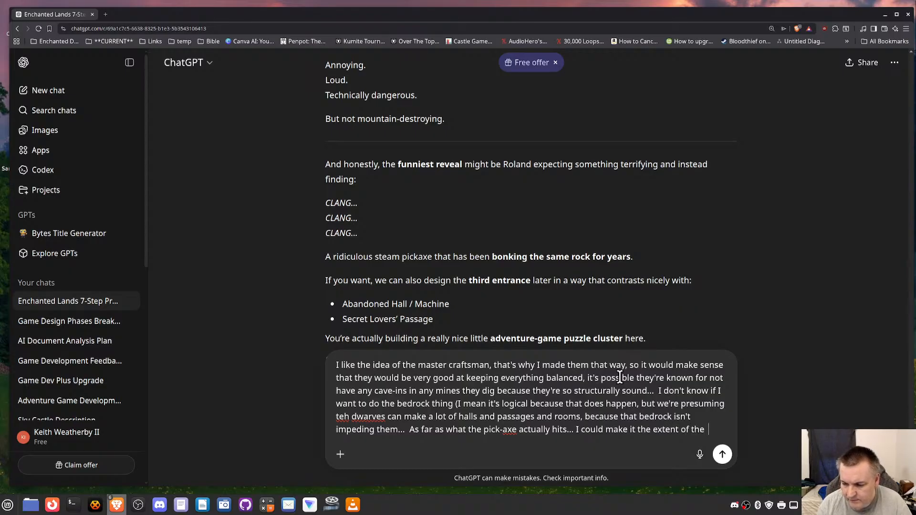
text(arm rotations)
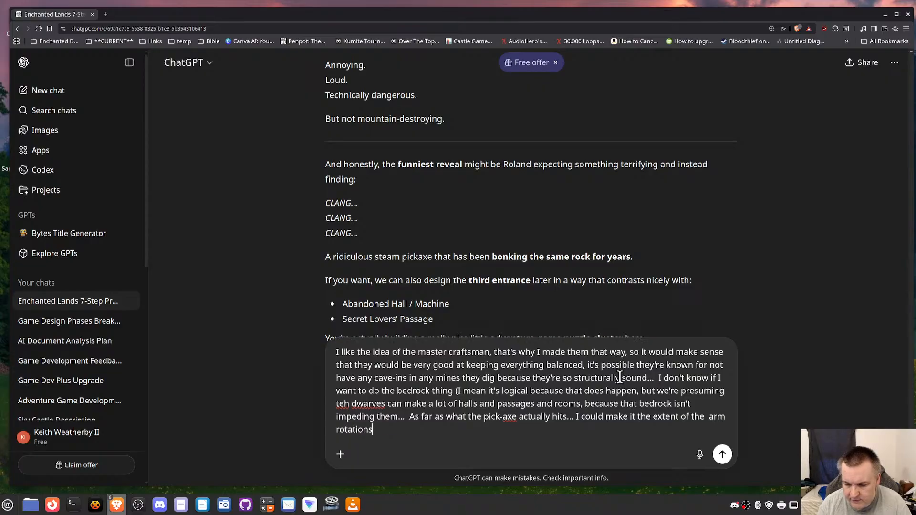
text( me)
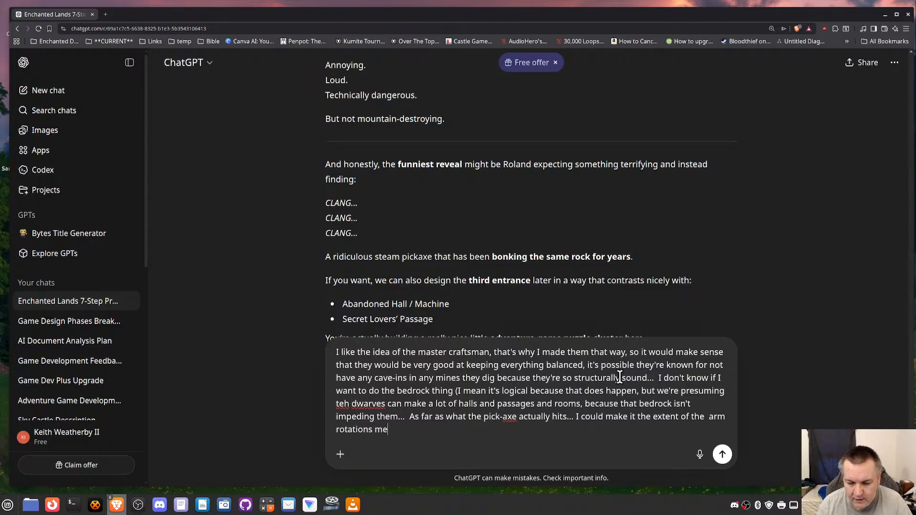
text(aning it's full)
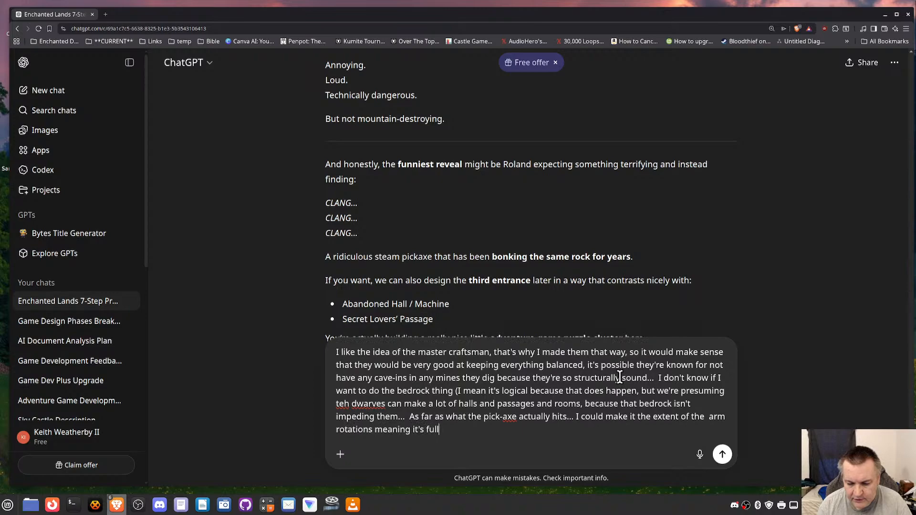
text( extended and ev)
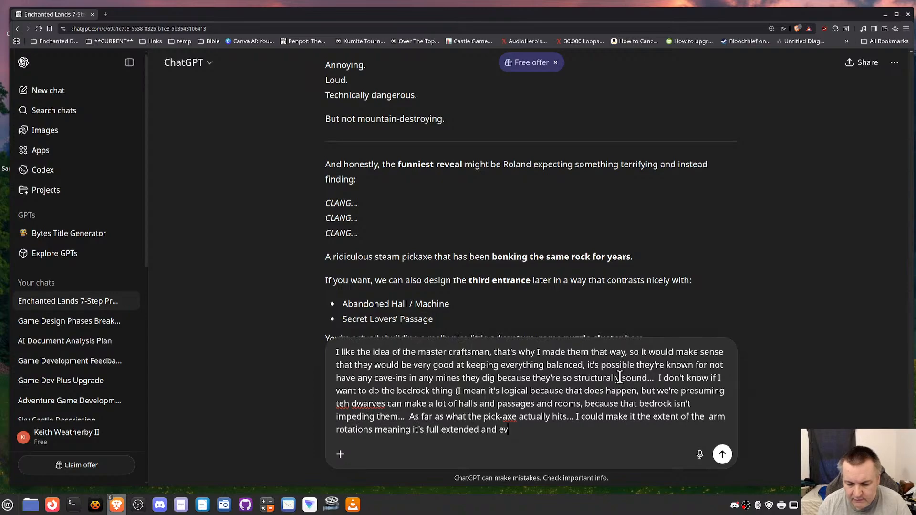
text(entually it)
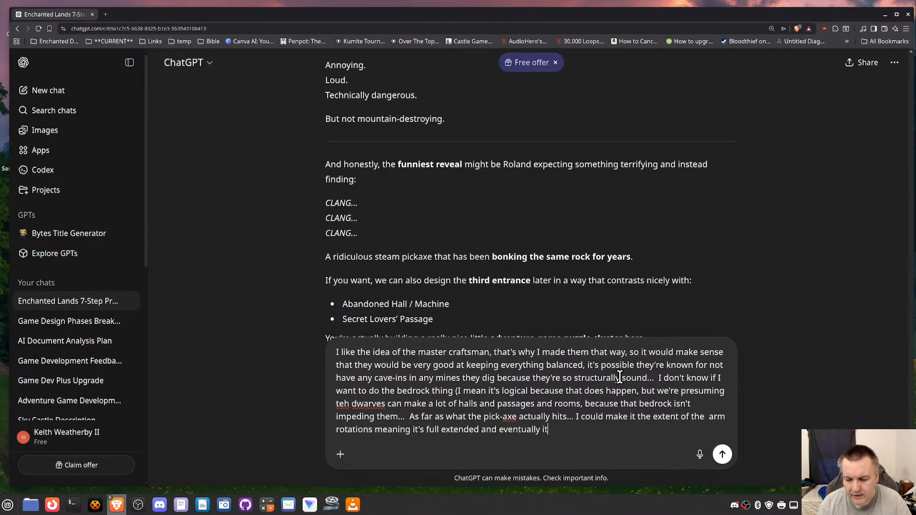
text( breaks that little)
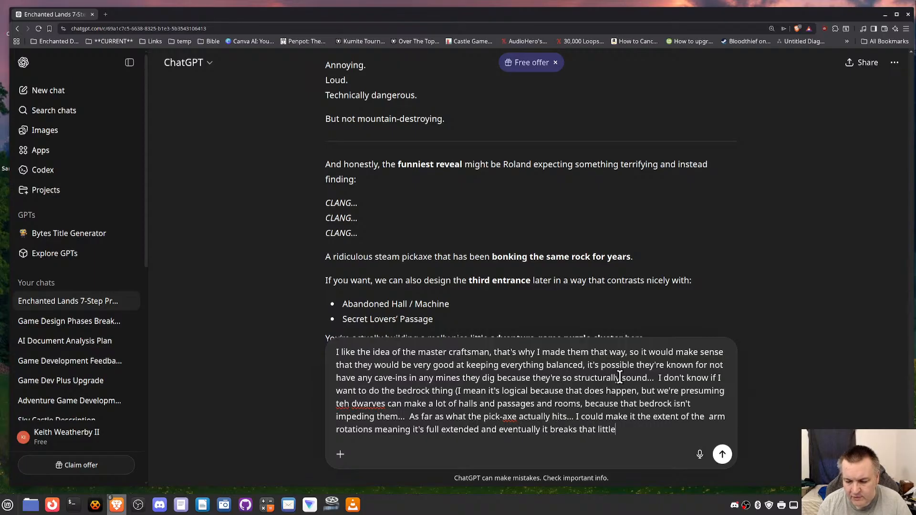
text( bit, but it's not moving)
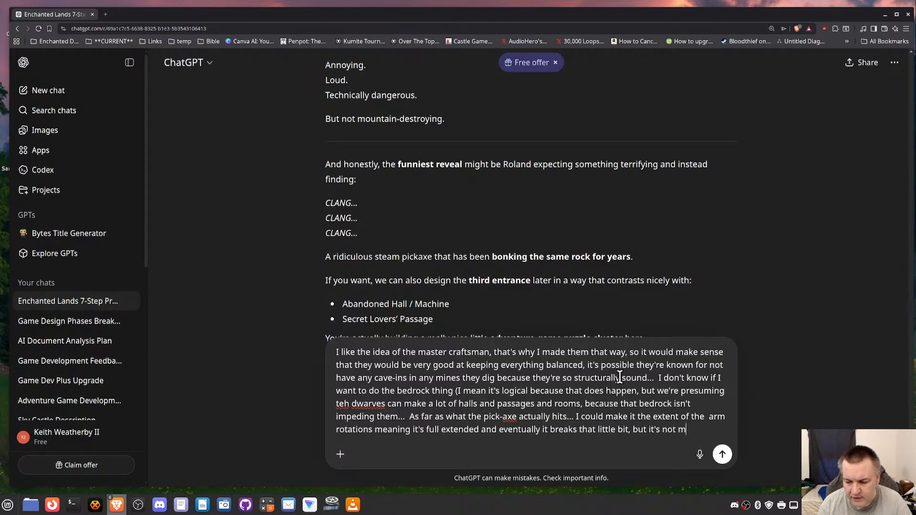
text(ro)
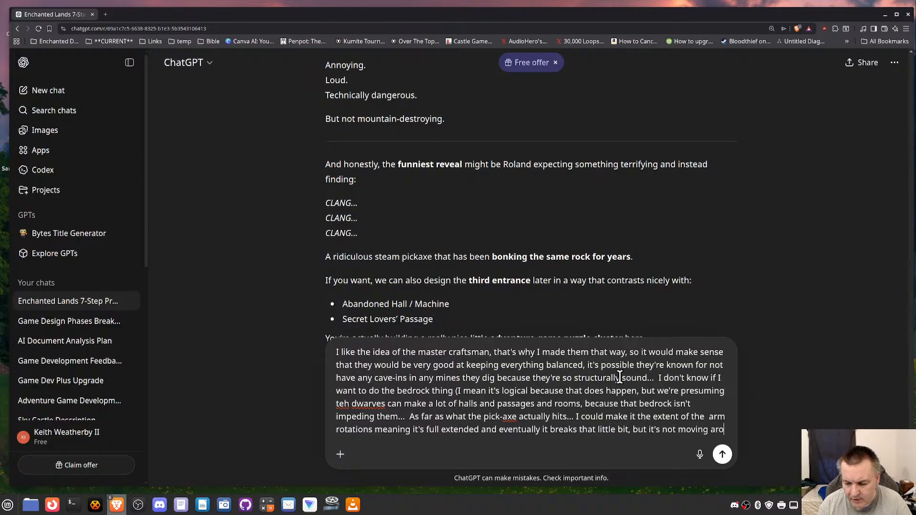
text(und anymore, s)
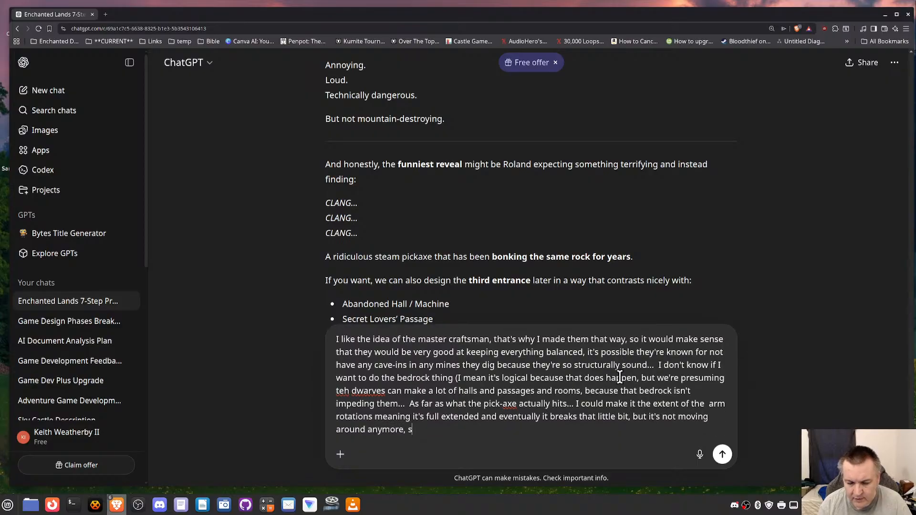
text(o basically it)
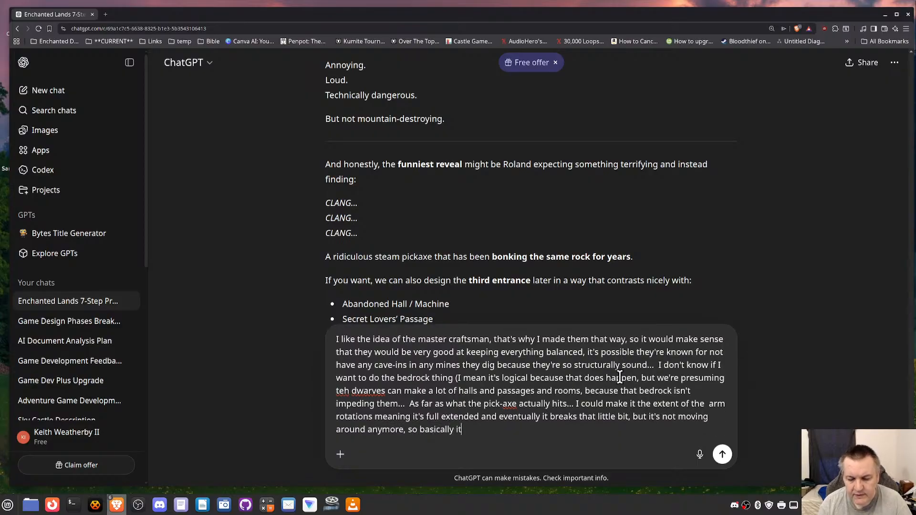
text('s not hitting anything)
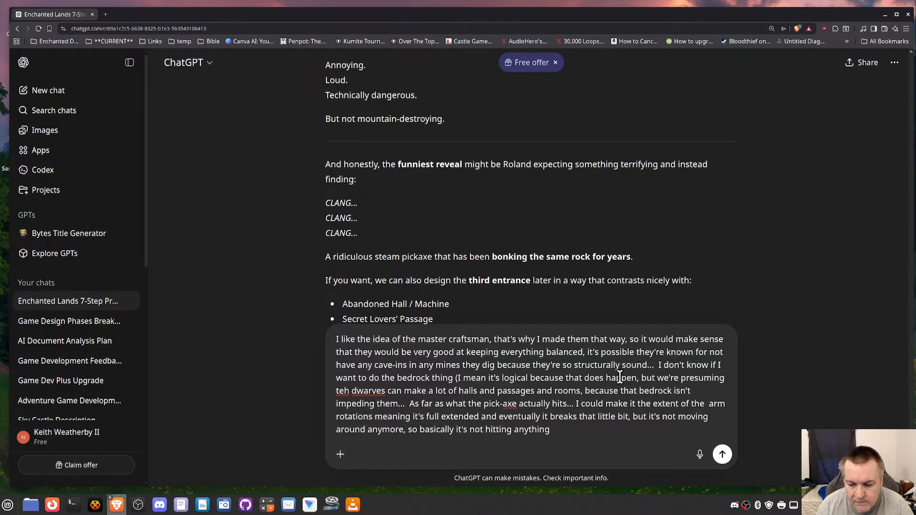
text(...  I would imagine)
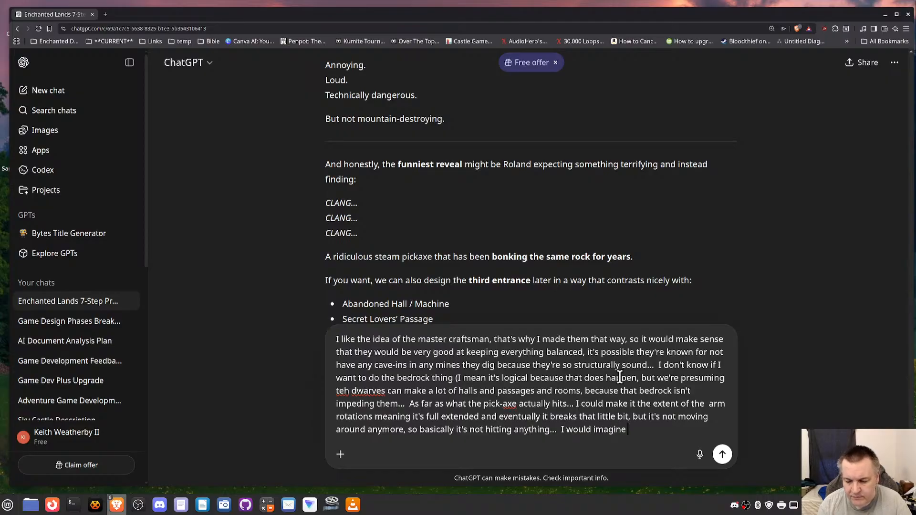
text( you coul)
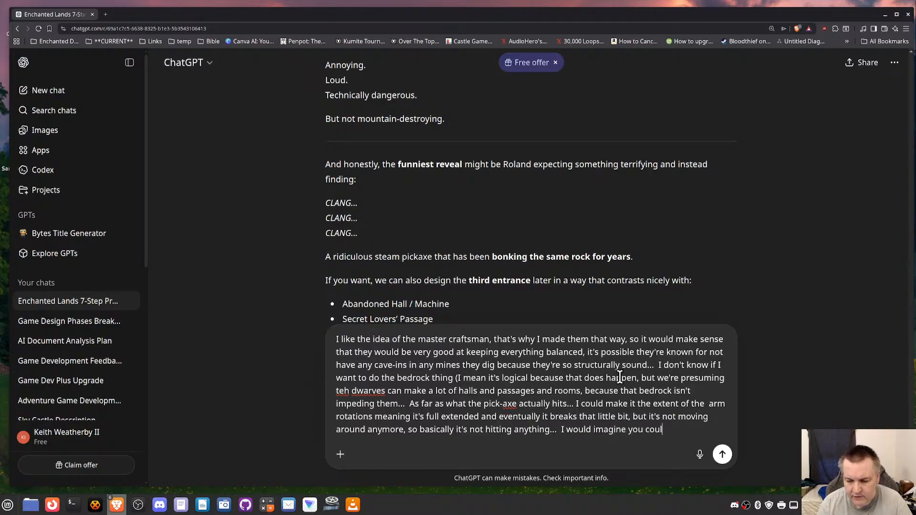
text(d take a pickaxe)
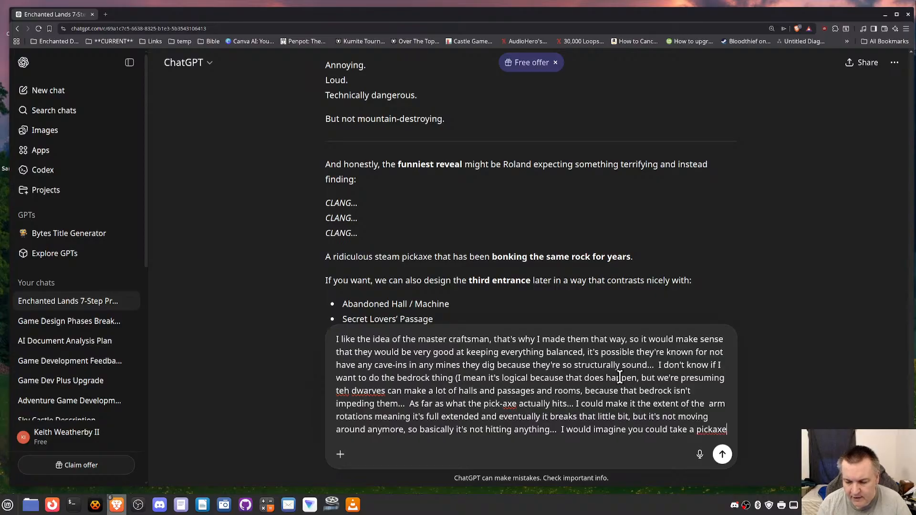
text( and manually conti)
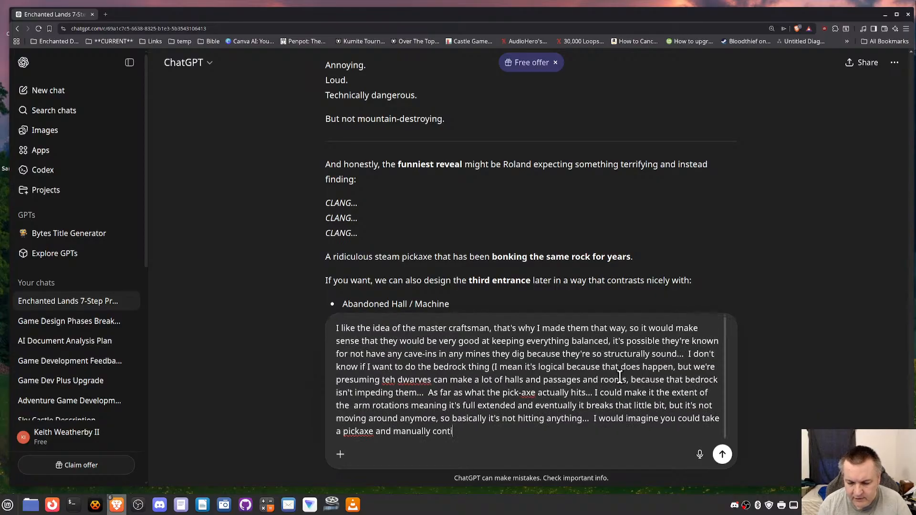
text(nue to hi)
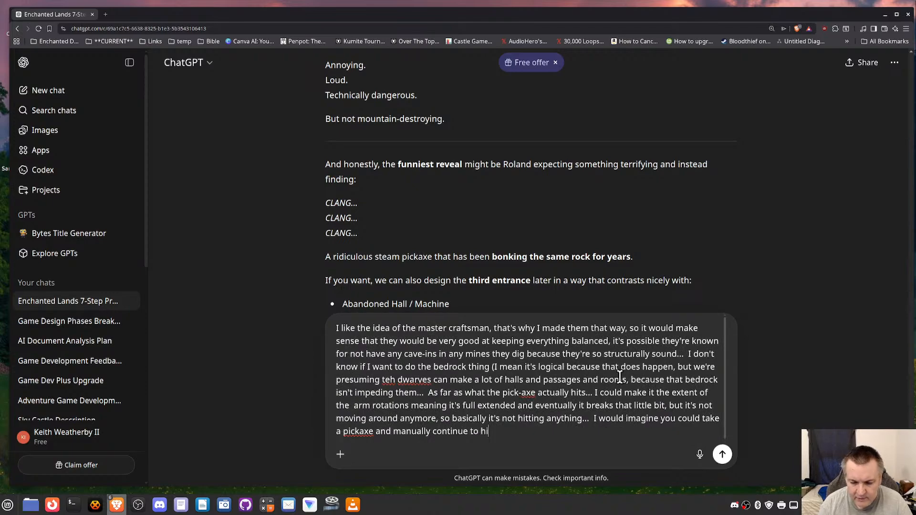
text(t the same )
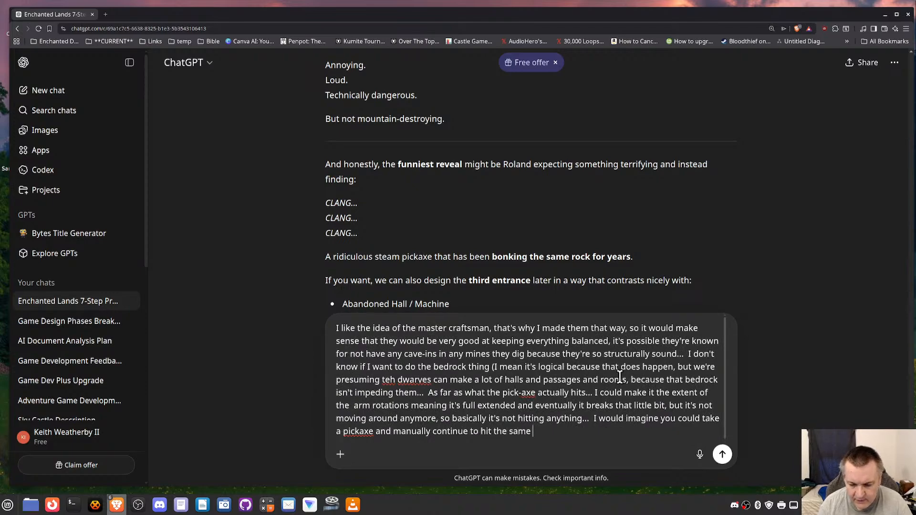
text(spot over and over a)
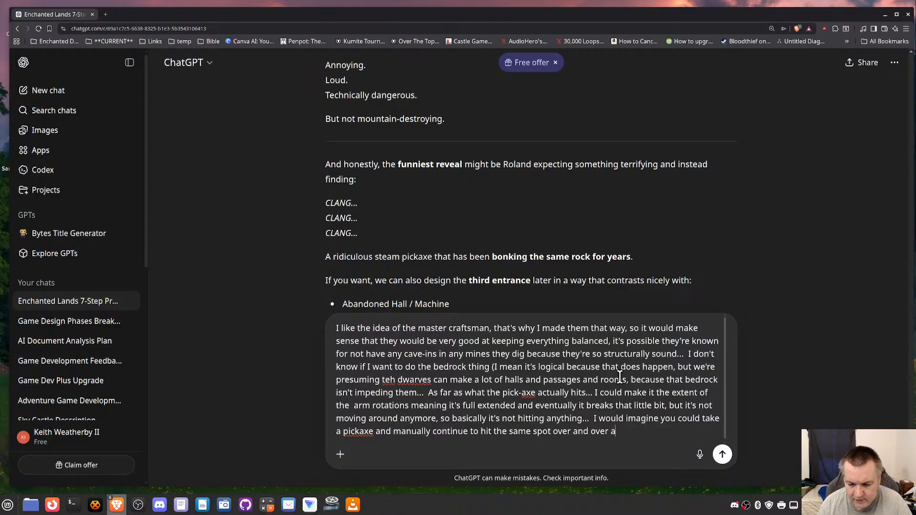
text(gain until it s)
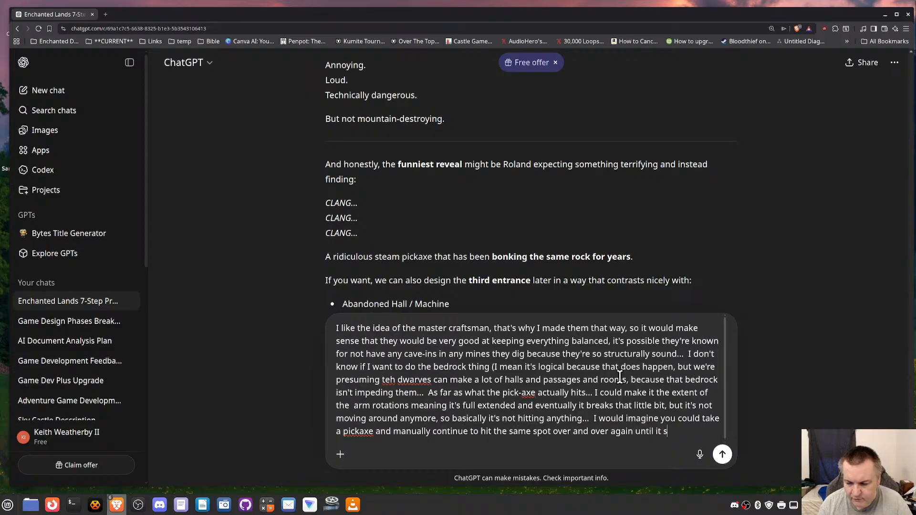
Step: Add that a pickaxe hitting one spot forms a crack and takes a whole side down, for plausibility
key(BackSpace)
text(forms a crack)
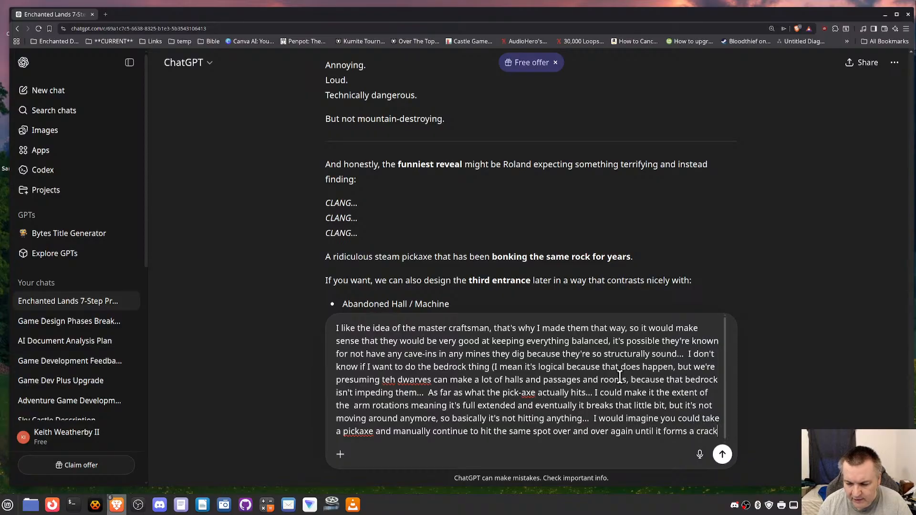
text( and eventually)
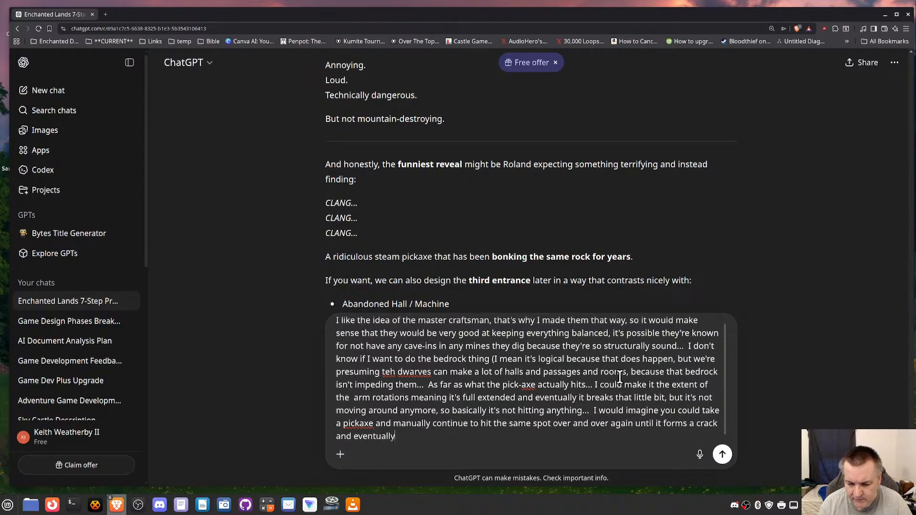
text( takes a whole)
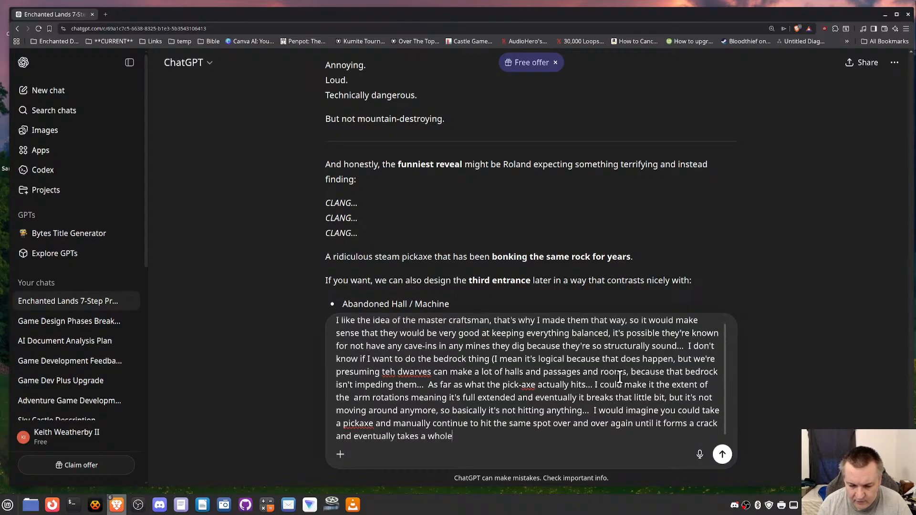
text( side edow)
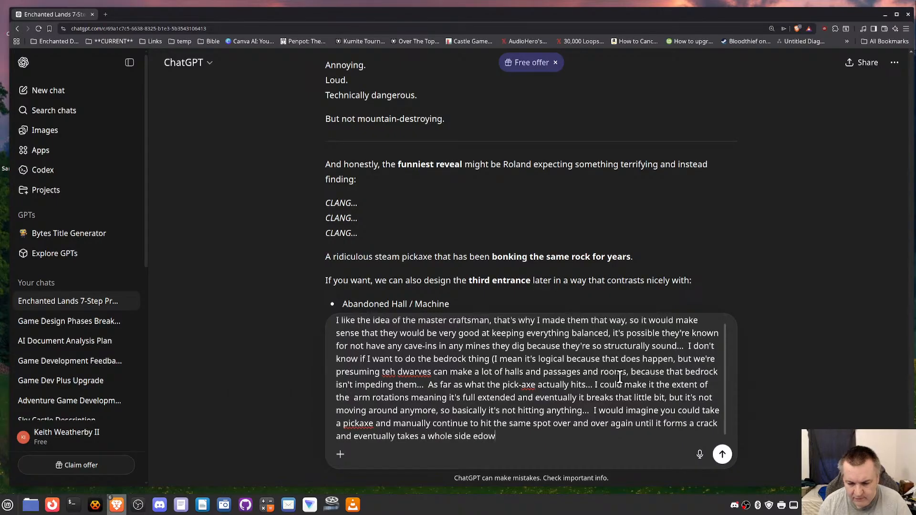
key(BackSpace)
key(BackSpace)
key(BackSpace)
key(BackSpace)
text(down, at)
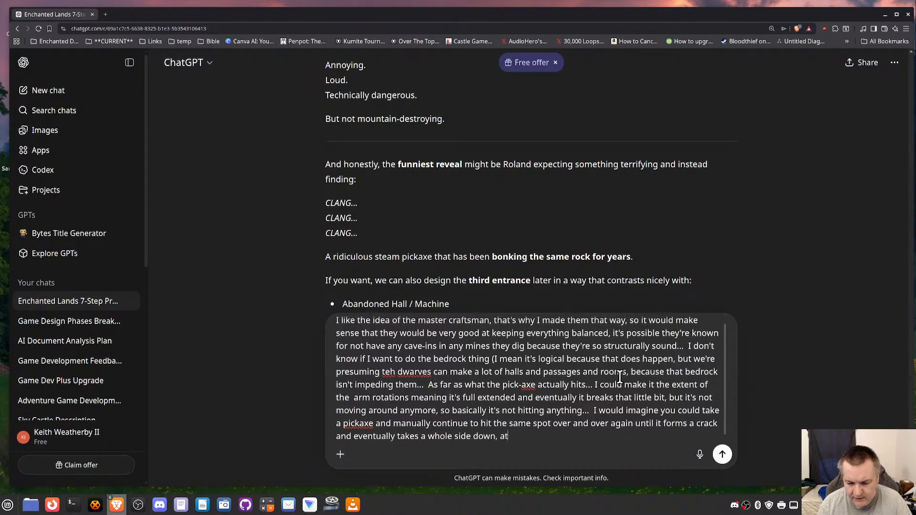
text( least as a plusa)
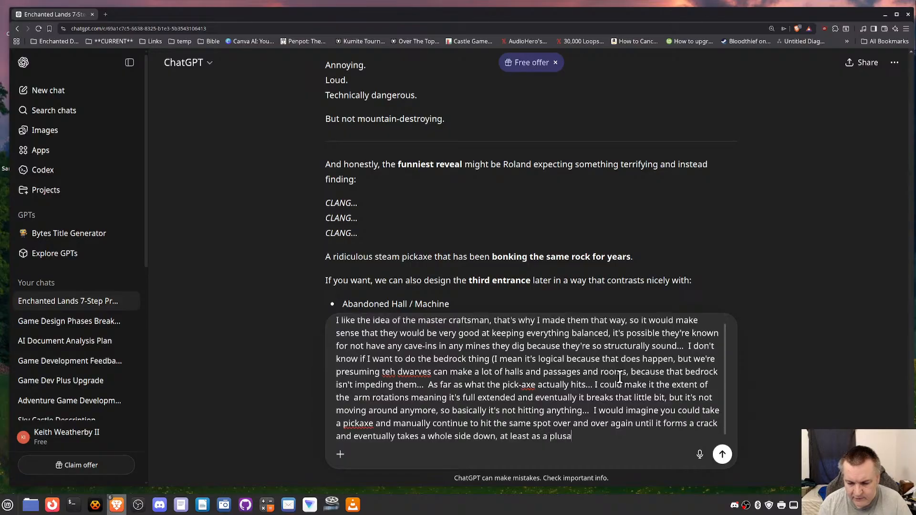
key(BackSpace)
text(ibility)
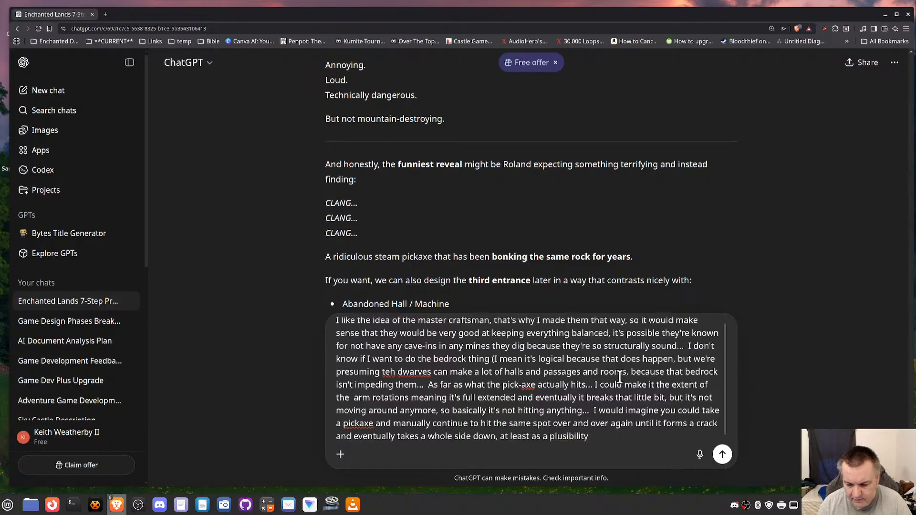
key(BackSpace)
key(BackSpace)
key(BackSpace)
key(BackSpace)
key(BackSpace)
key(BackSpace)
key(BackSpace)
key(BackSpace)
text(abili)
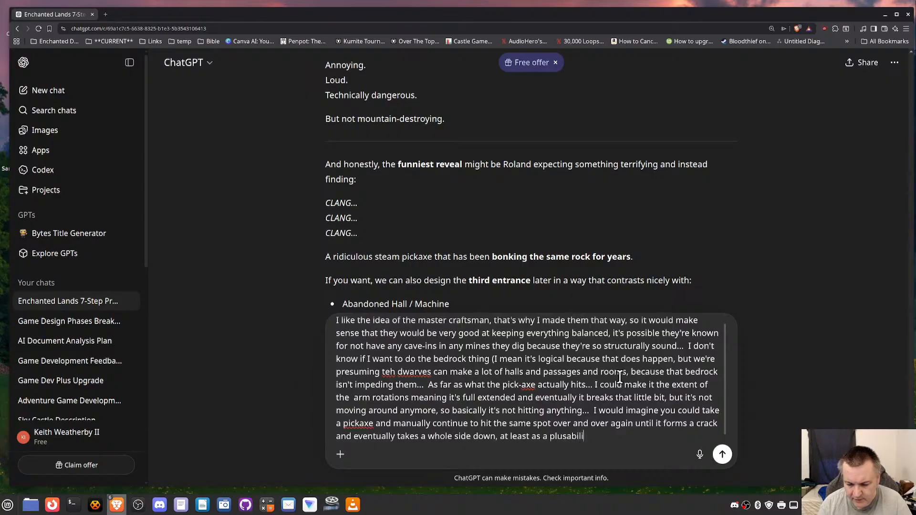
text(ty aspect)
Step: Correct the spelling to 'plausibility', end the message with '---', and send it
key(Left)
key(Left)
key(Left)
key(Left)
key(Left)
key(Left)
key(Left)
key(Left)
key(Left)
key(Left)
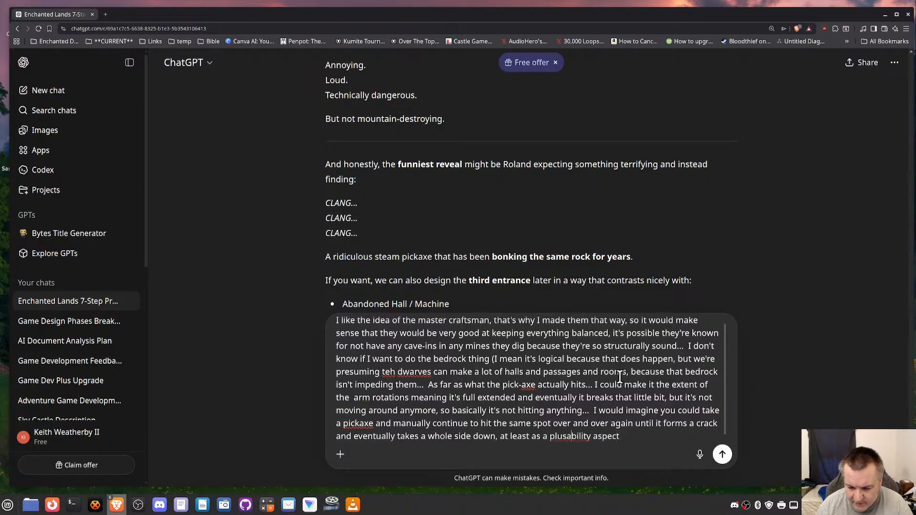
key(BackSpace)
text(i)
key(Right)
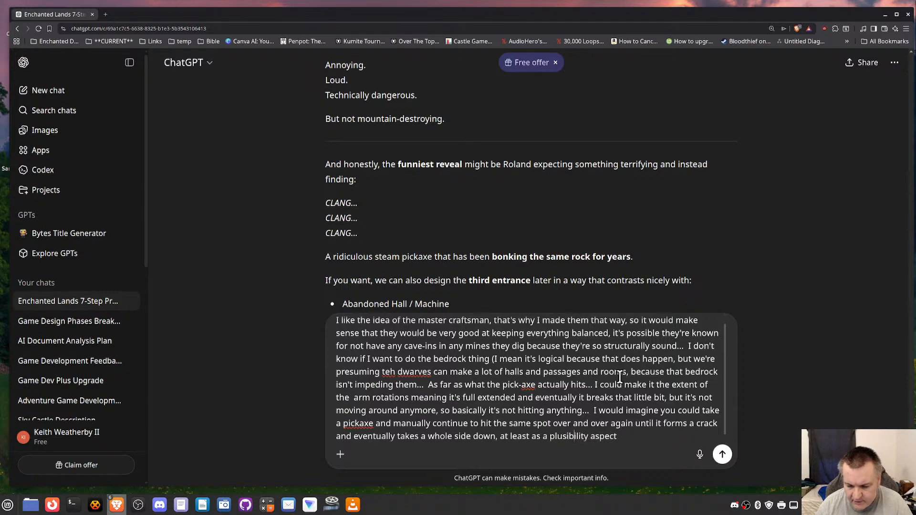
key(Left)
key(Left)
key(Left)
key(Left)
text(a)
key(Right)
key(Right)
key(Right)
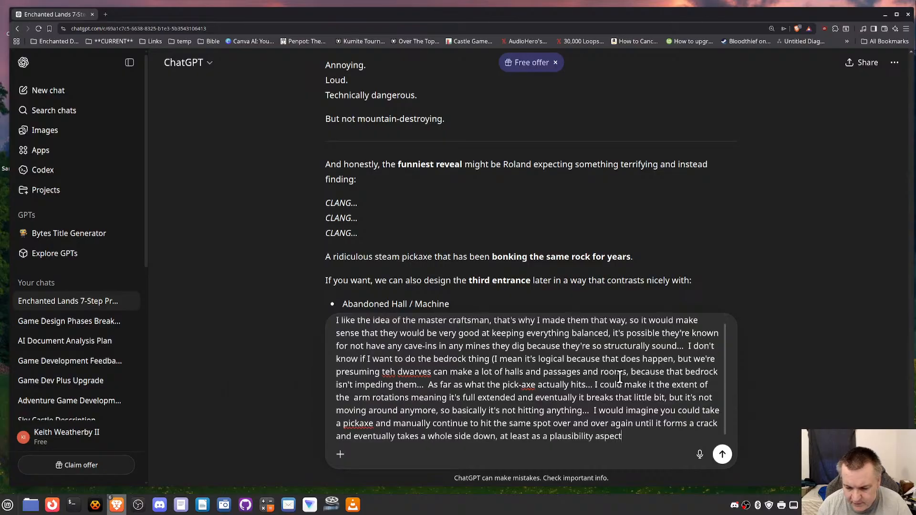
text(---)
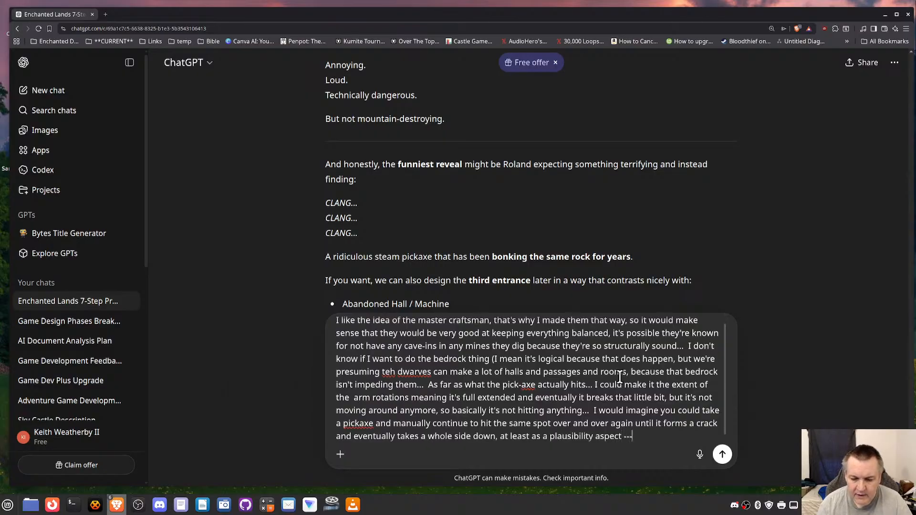
key(Return)
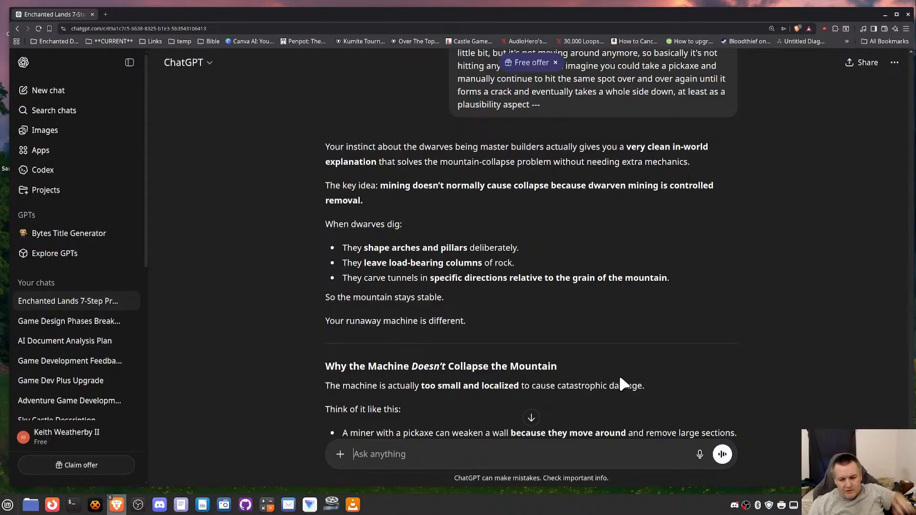
Step: Read the reply endorsing the full-extension idea, through 'The Nice Story Advantage' and 'Bonus Worldbuilding'
scroll(587, 369, down, 1)
scroll(585, 365, down, 4)
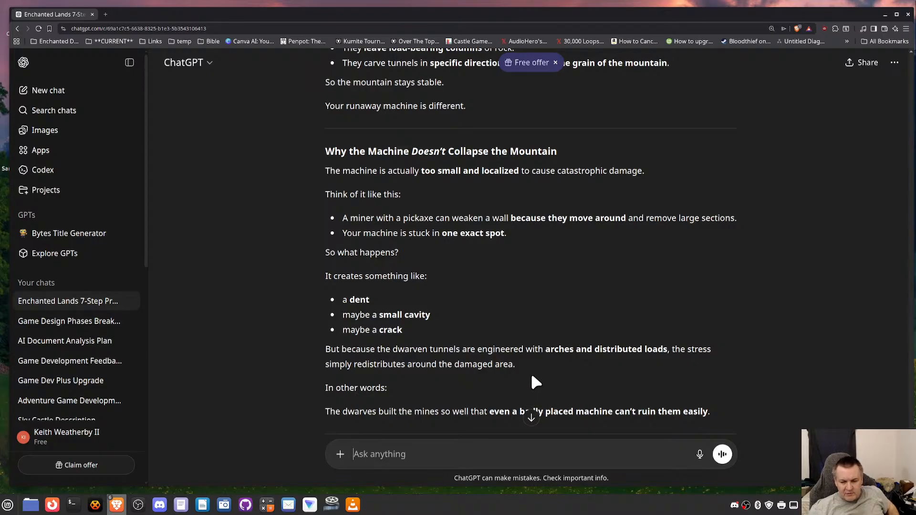
scroll(533, 377, down, 3)
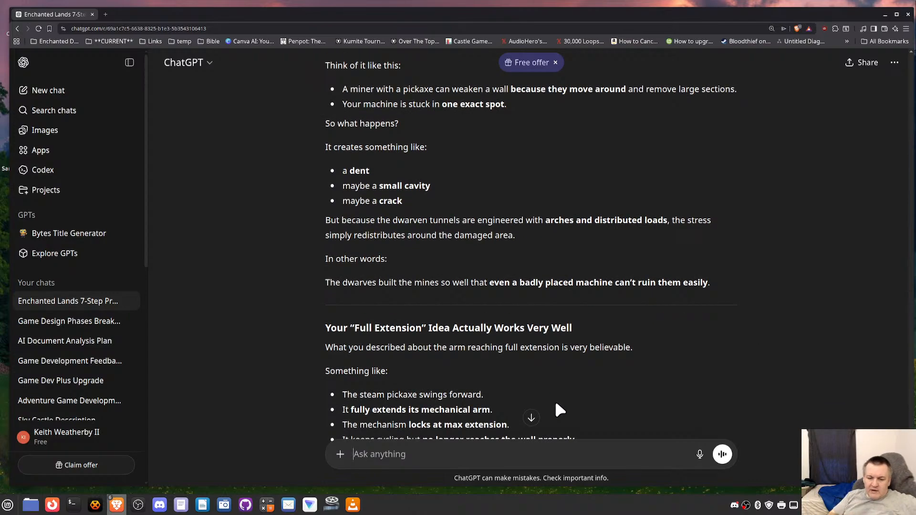
scroll(451, 386, down, 2)
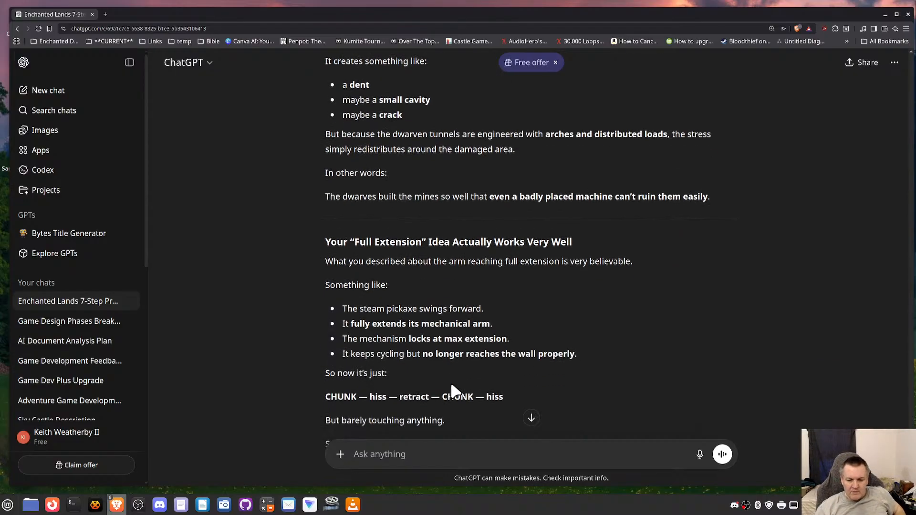
scroll(452, 387, down, 1)
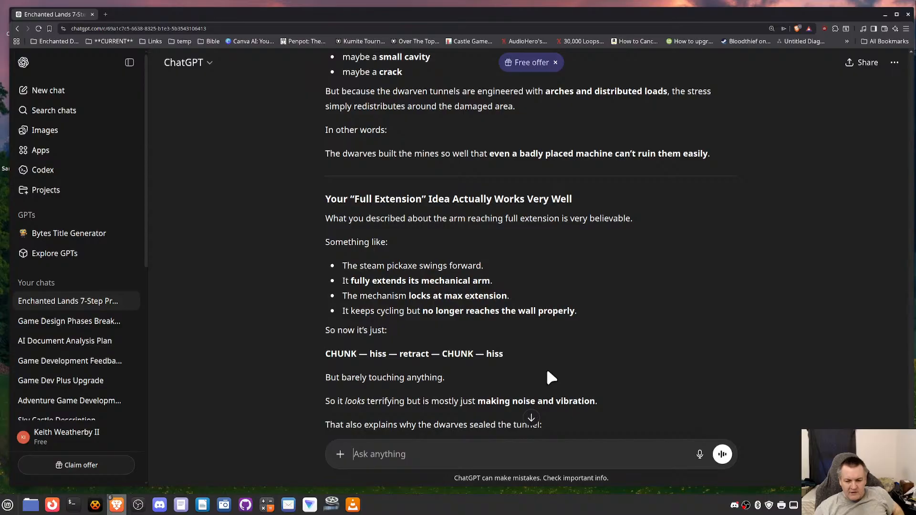
scroll(551, 377, down, 3)
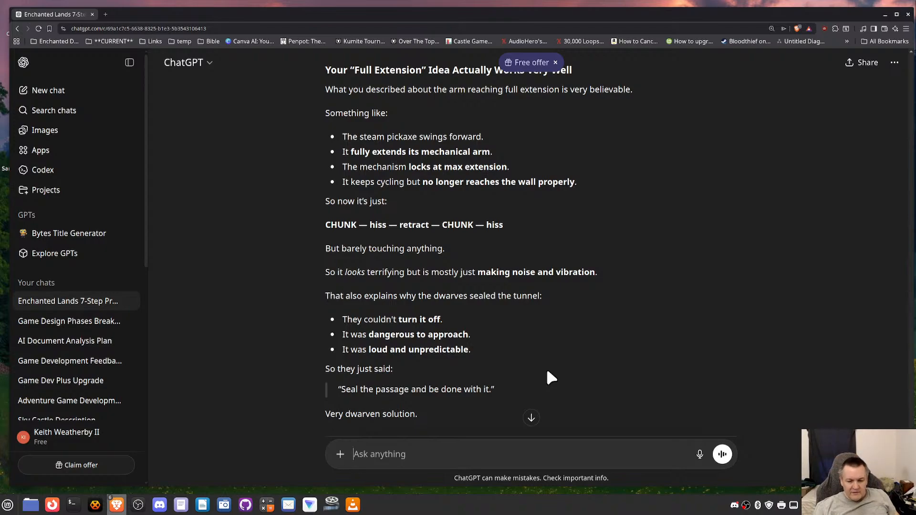
scroll(548, 372, down, 2)
scroll(544, 370, down, 4)
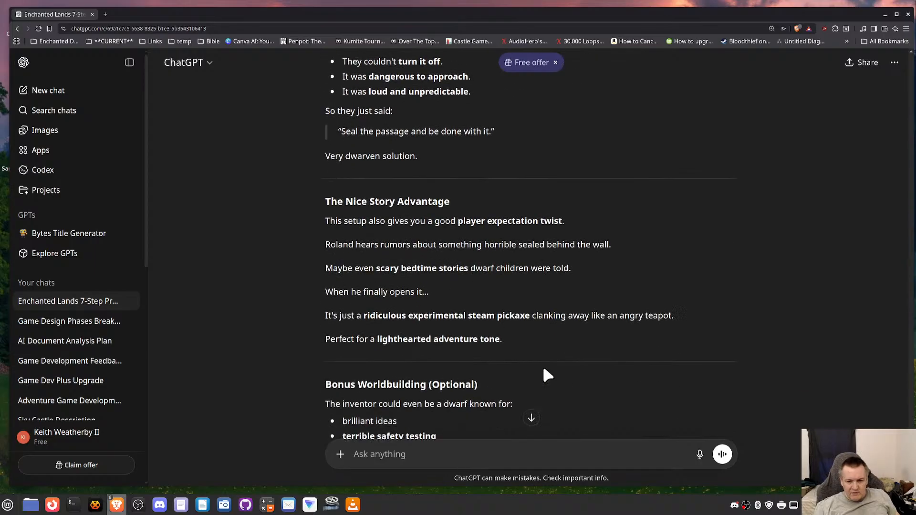
scroll(543, 367, down, 1)
scroll(542, 367, down, 1)
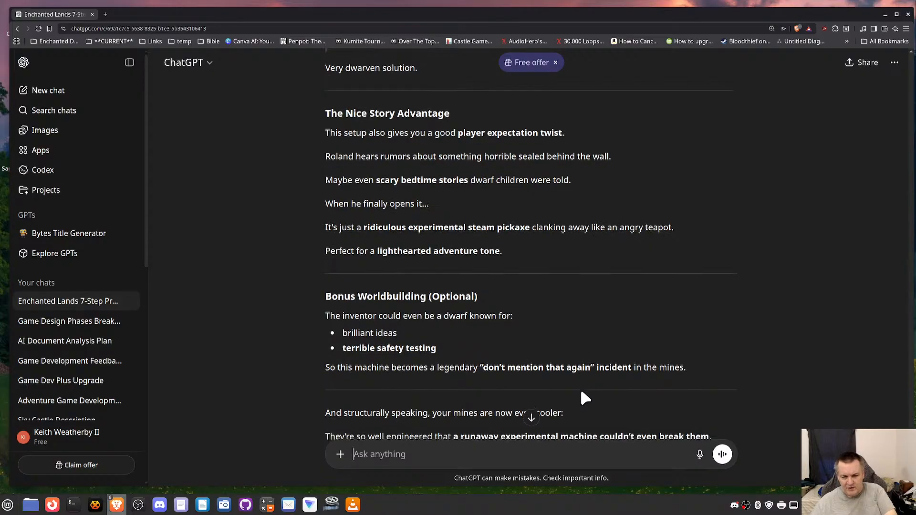
scroll(581, 394, down, 2)
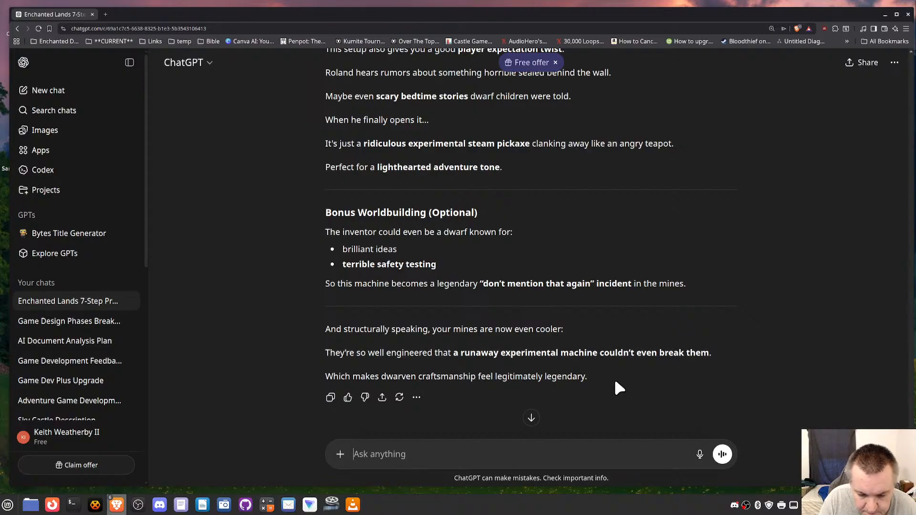
Step: Start a new message introducing a 'starcrossed lovers' backstory tied to current events, not just Roland's obstacle
text(Iu)
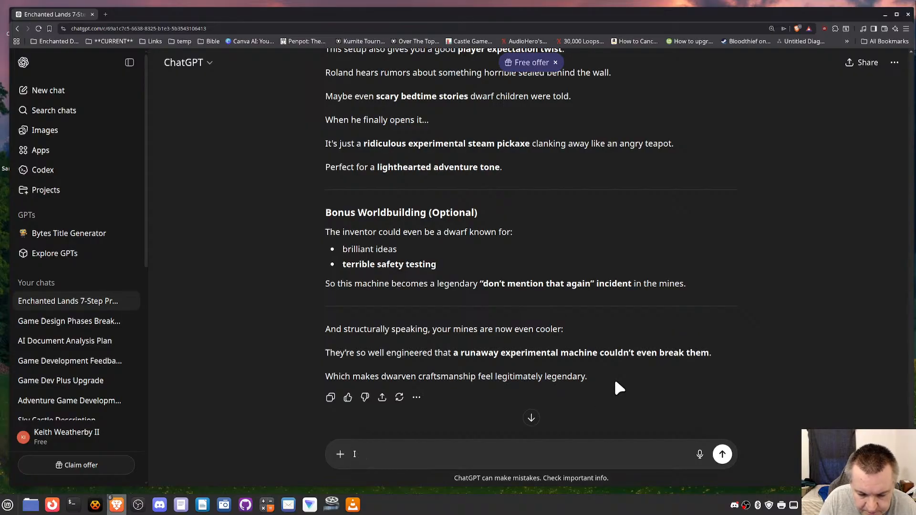
key(BackSpace)
text(So that )
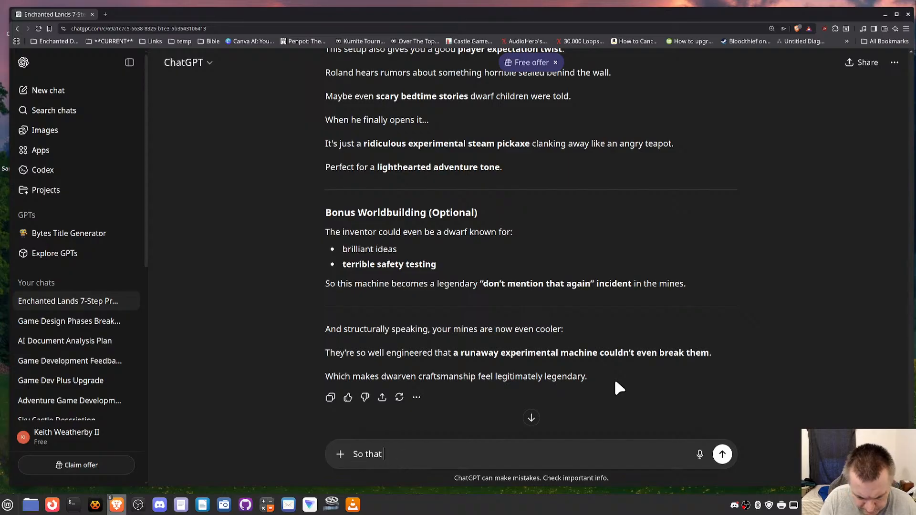
text(seems t)
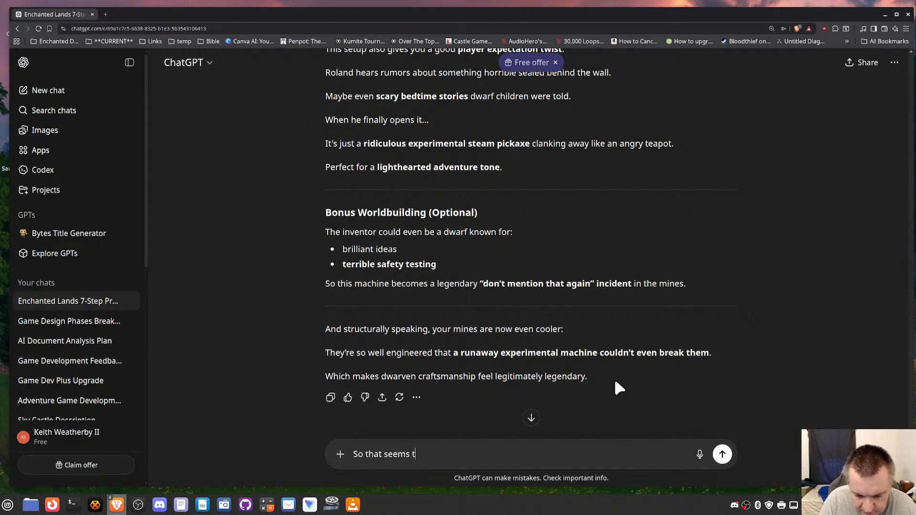
text(o work.  I)
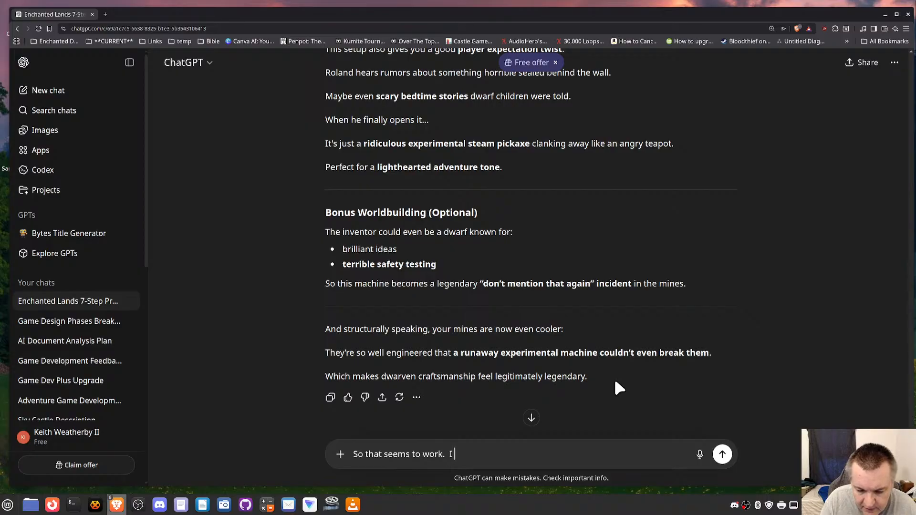
text( also thought up a b)
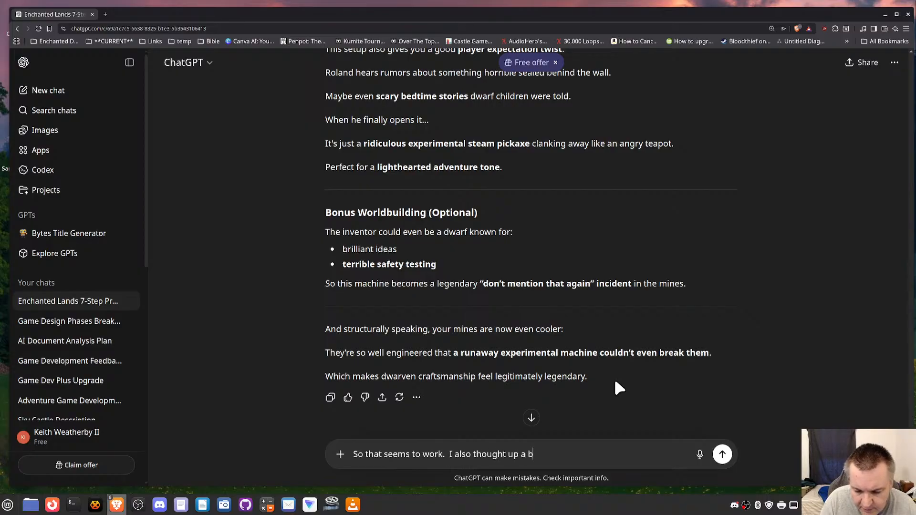
text(ack story for the)
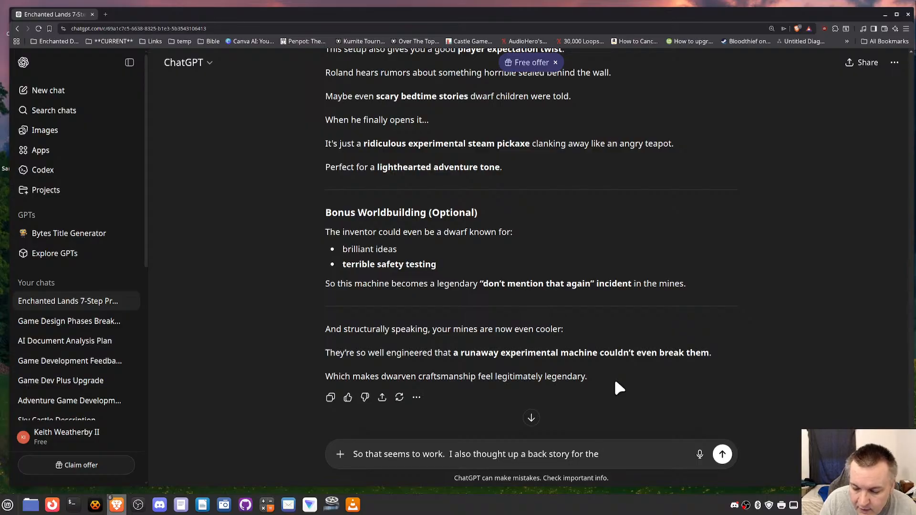
text( "st)
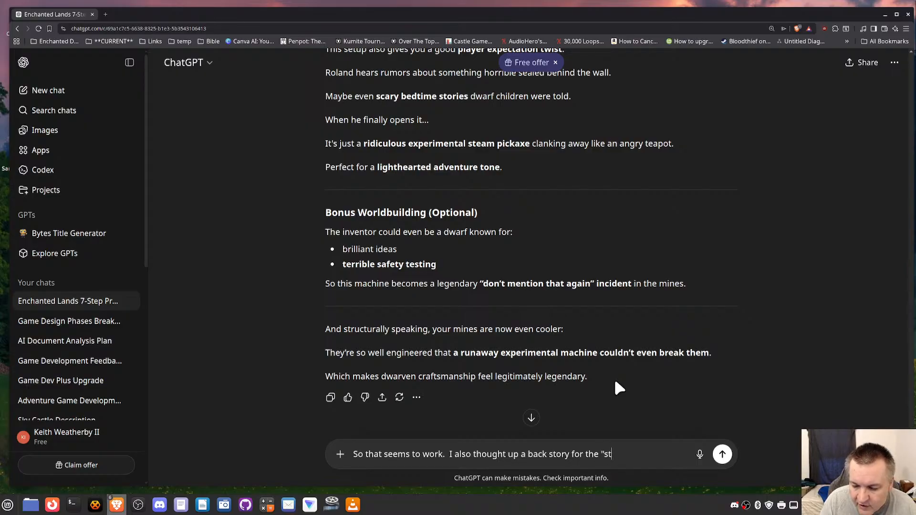
text(arcrossed lovers")
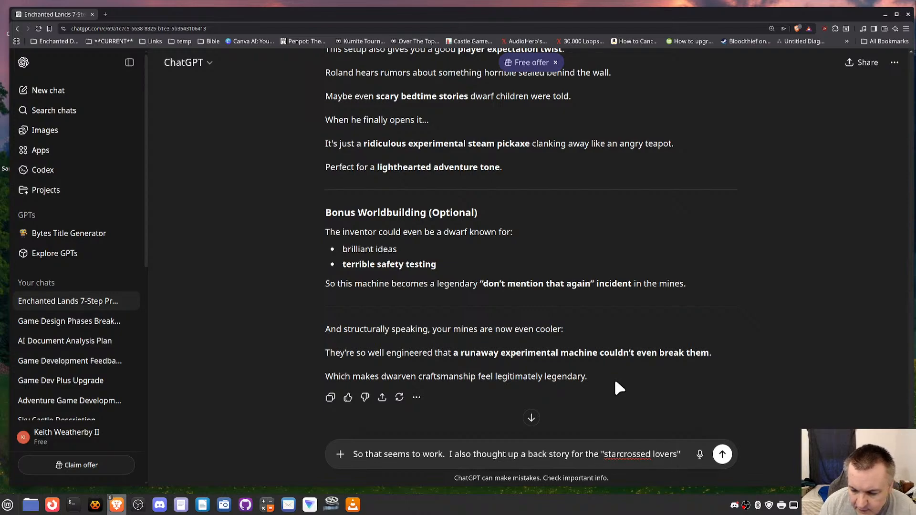
text(which I kind)
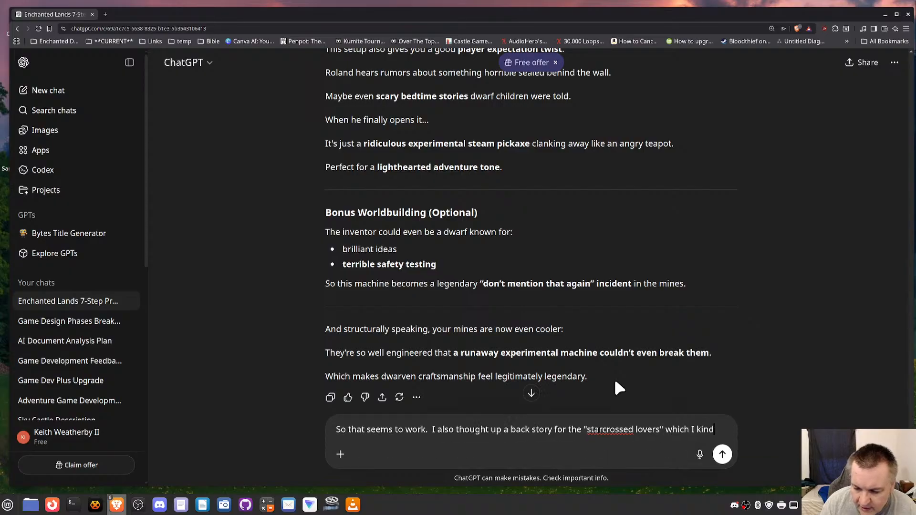
text( of want to find a way to tight)
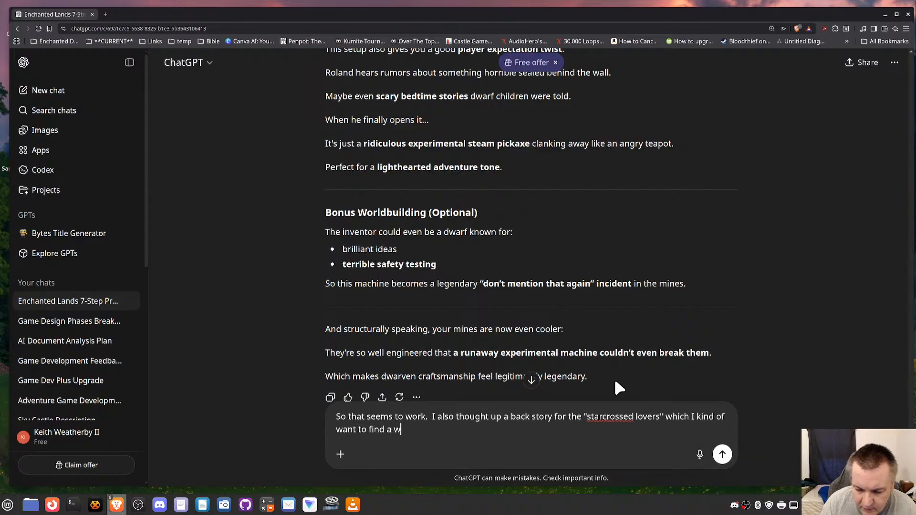
key(BackSpace)
key(BackSpace)
key(BackSpace)
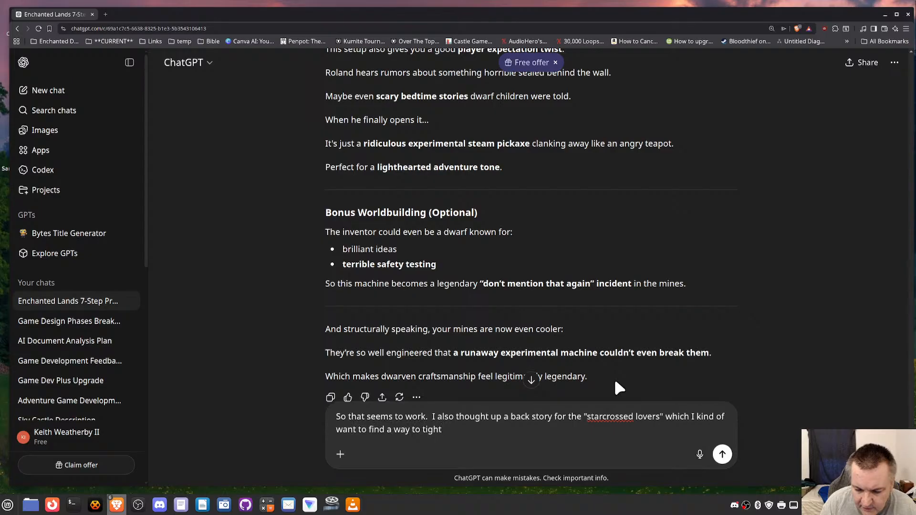
text(e it to c)
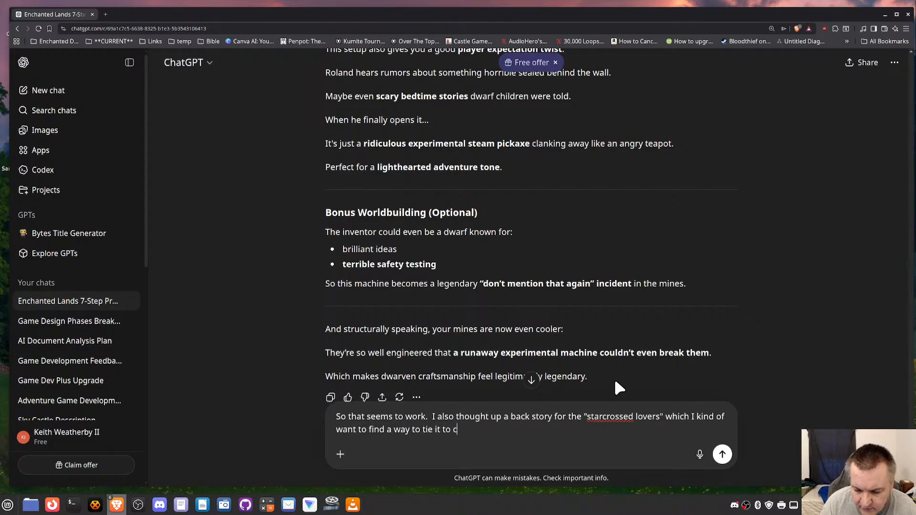
text(urrent events,)
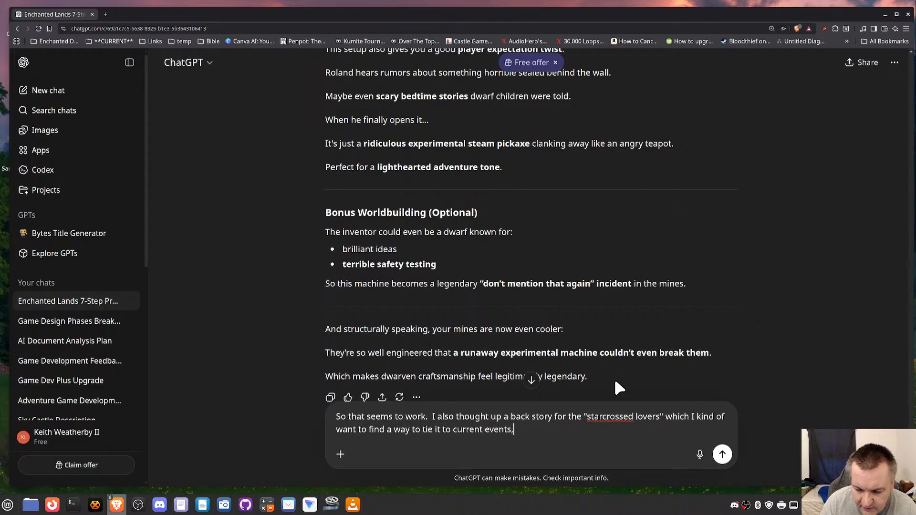
text( and not just be a)
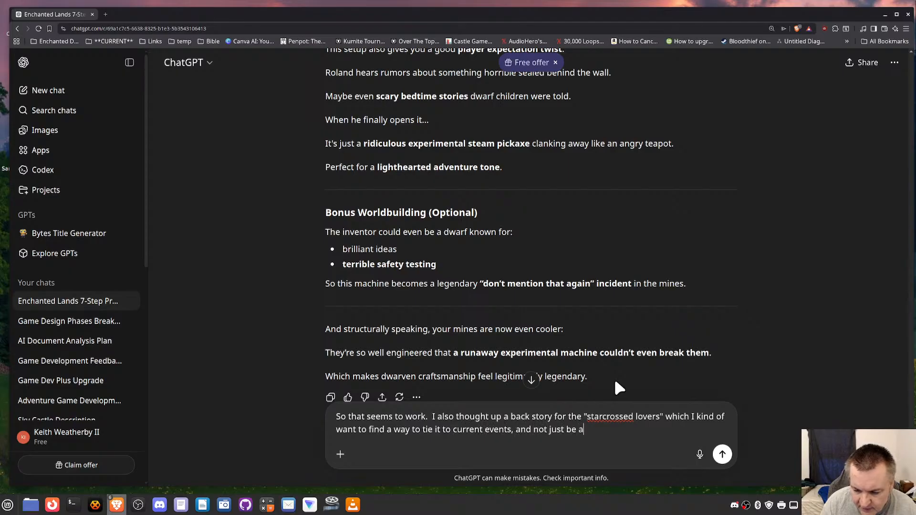
text(n )
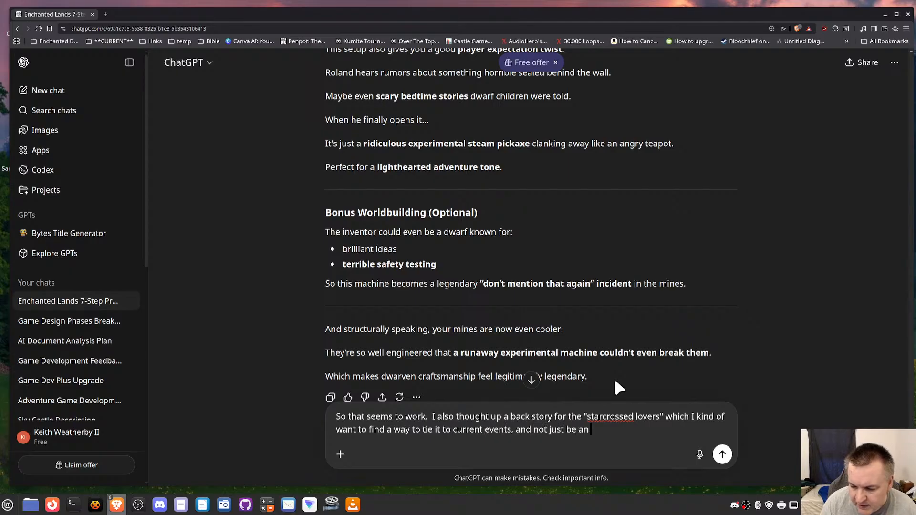
text(obstacle for )
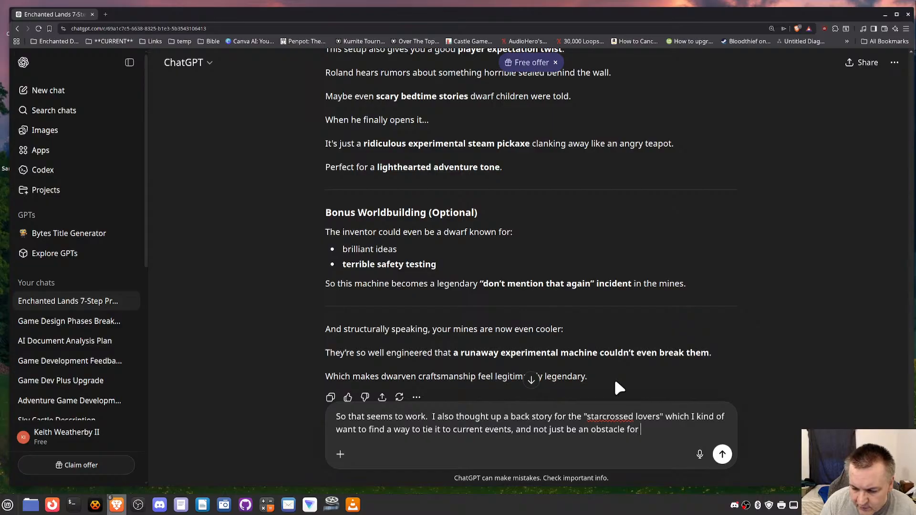
text(Ro)
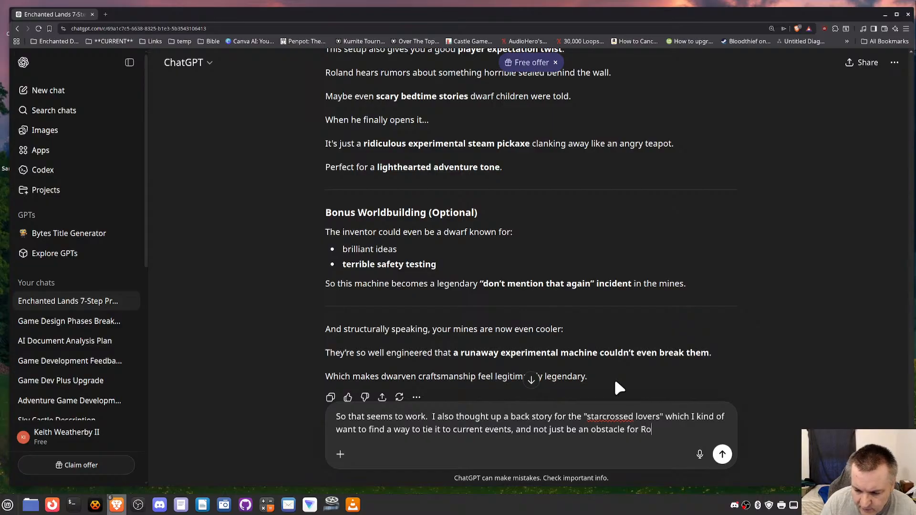
text(land.  )
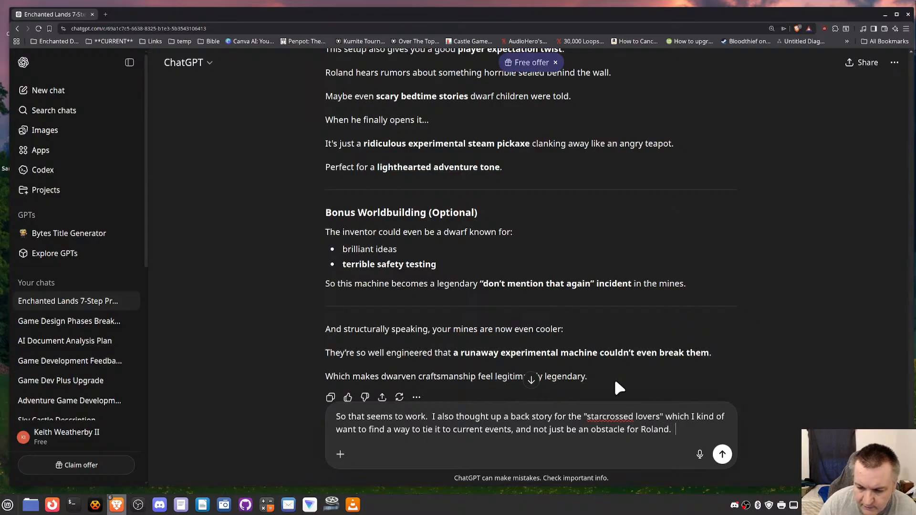
text(So orig)
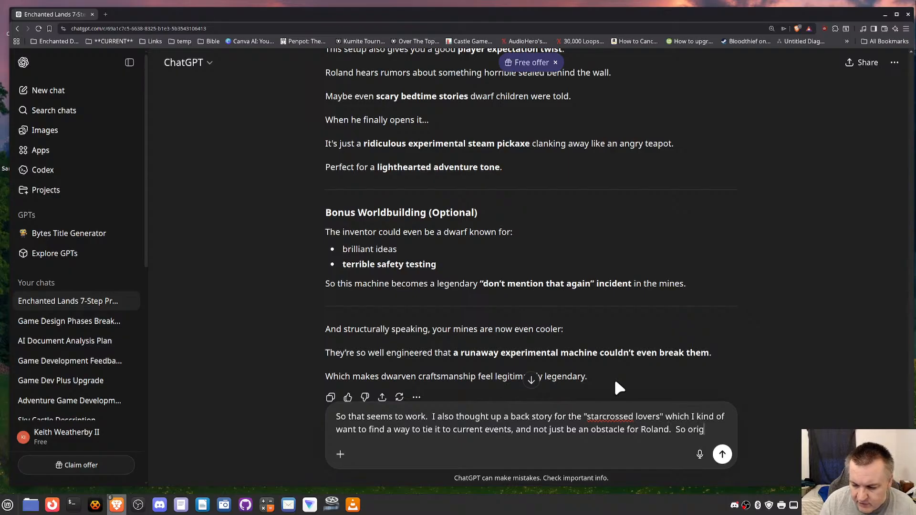
text(inallyu the)
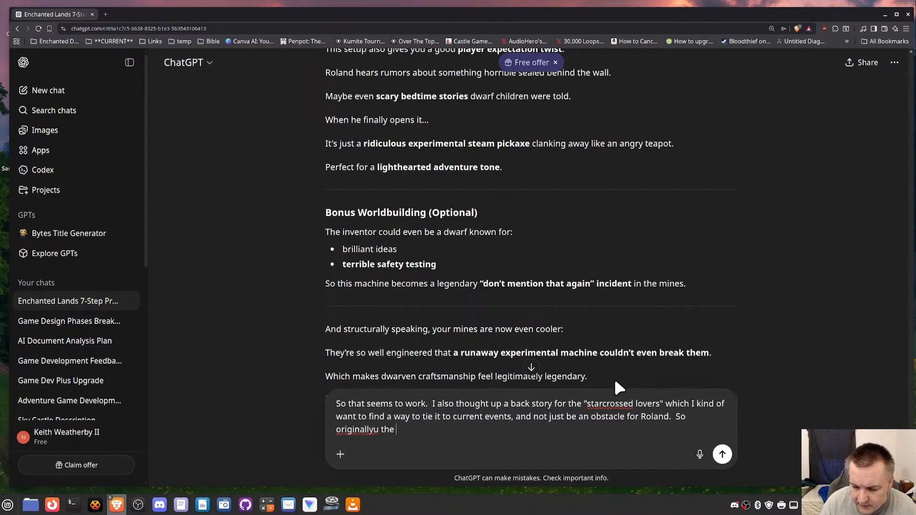
Step: Explain dwarves and gnomes were originally one people until a greedy, evil, self-serving faction caused a rift
key(BackSpace)
key(BackSpace)
key(BackSpace)
key(BackSpace)
key(BackSpace)
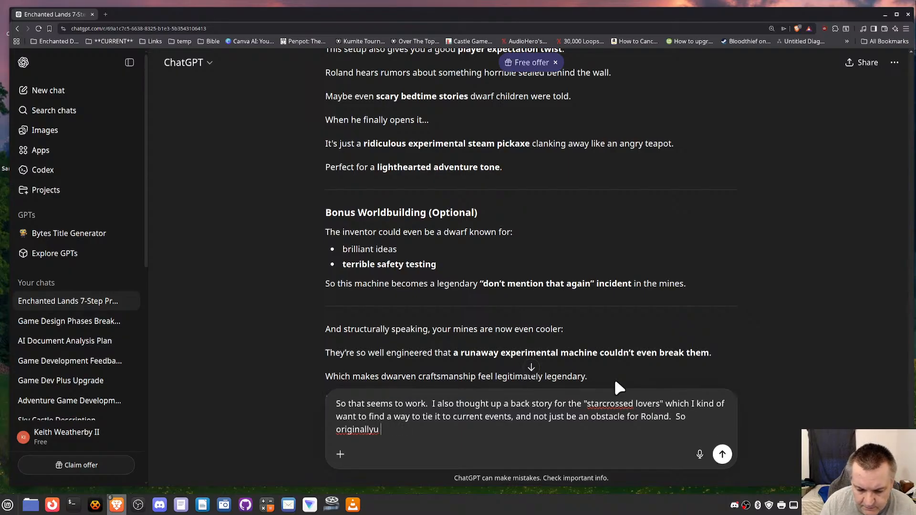
key(BackSpace)
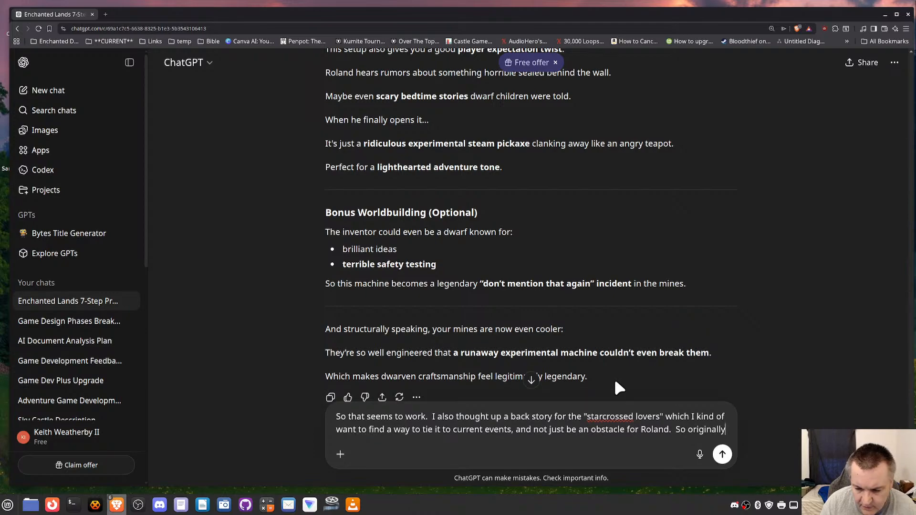
text(the dwarv)
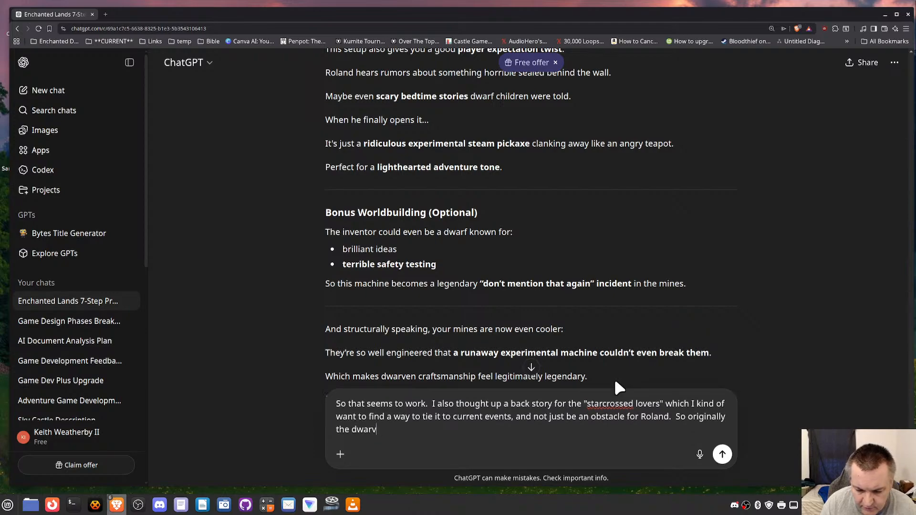
text(es and the gnomes were )
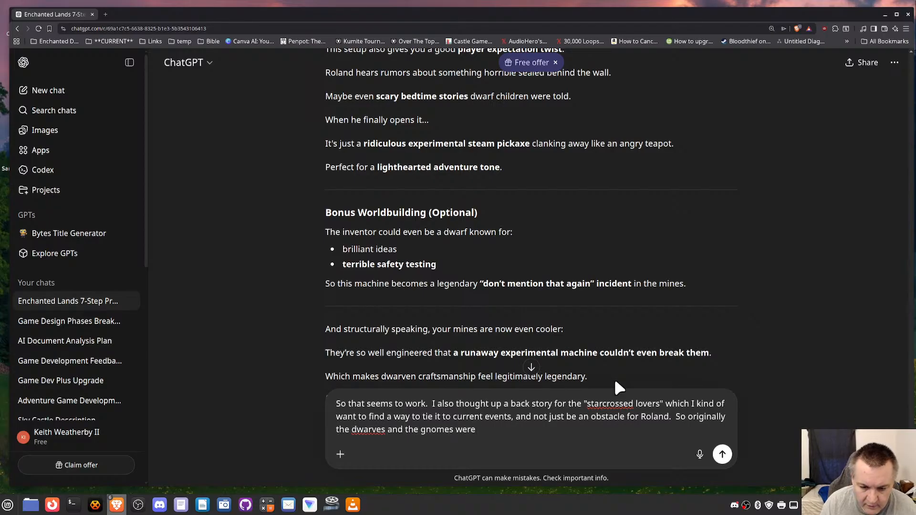
text(one people -- In)
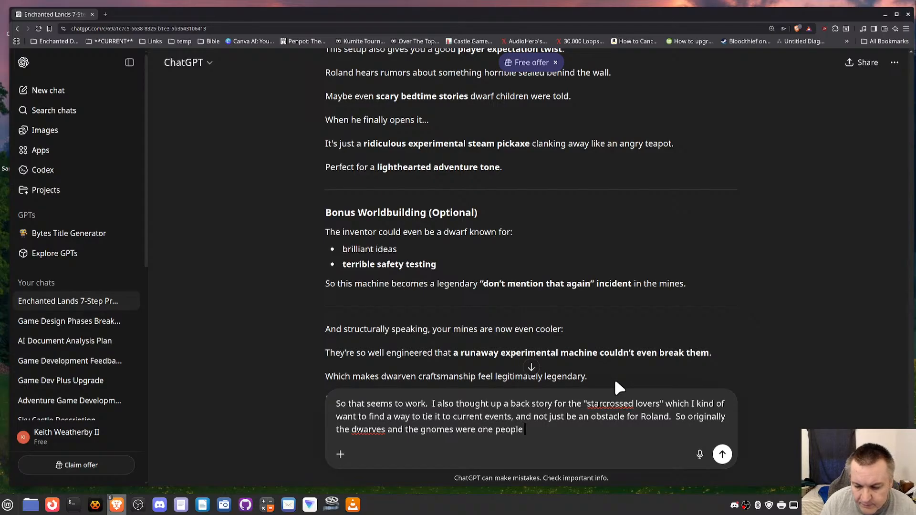
text( fac)
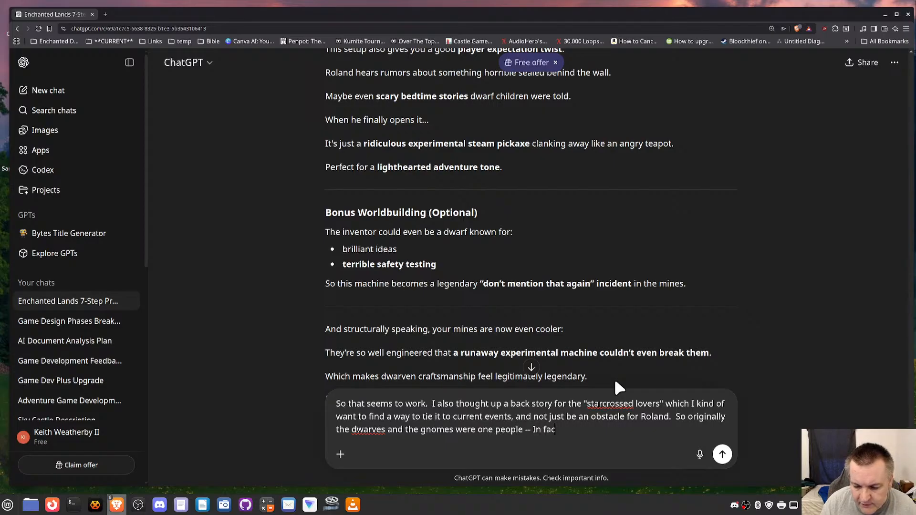
text(t they didn't loo)
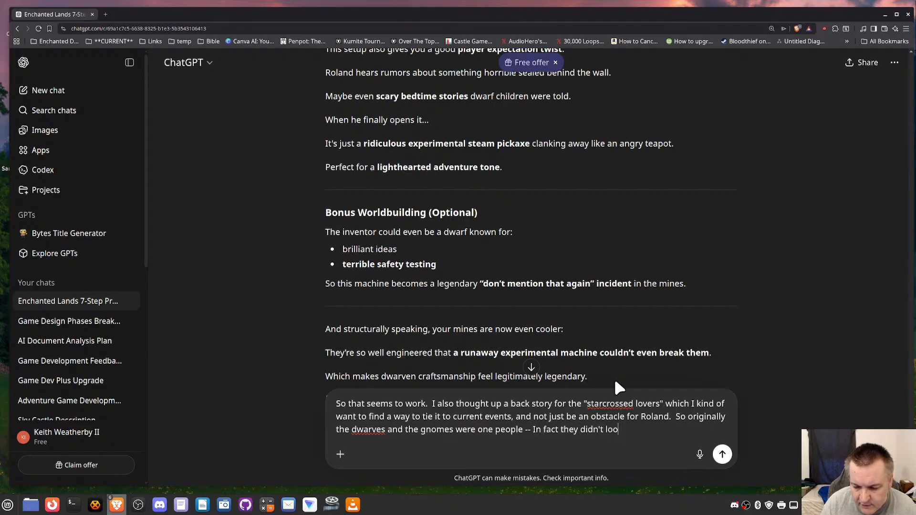
text(k all that much )
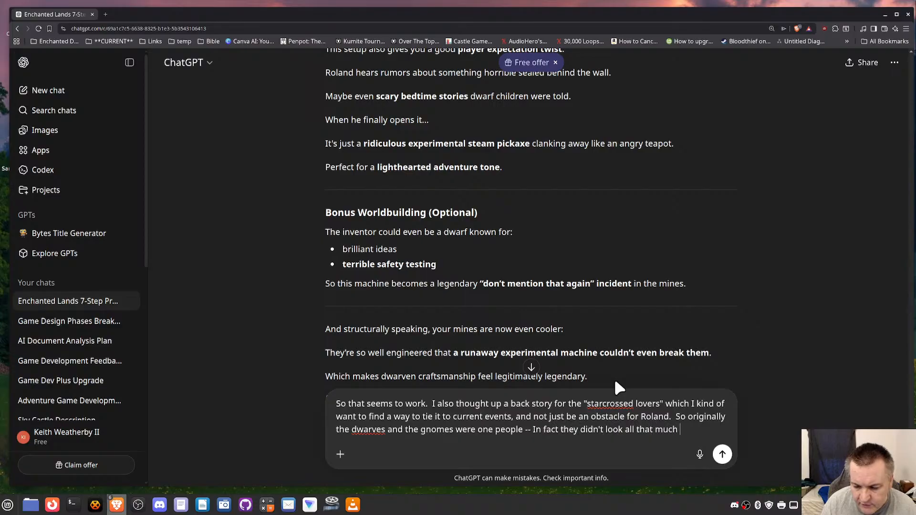
text(different from each other.)
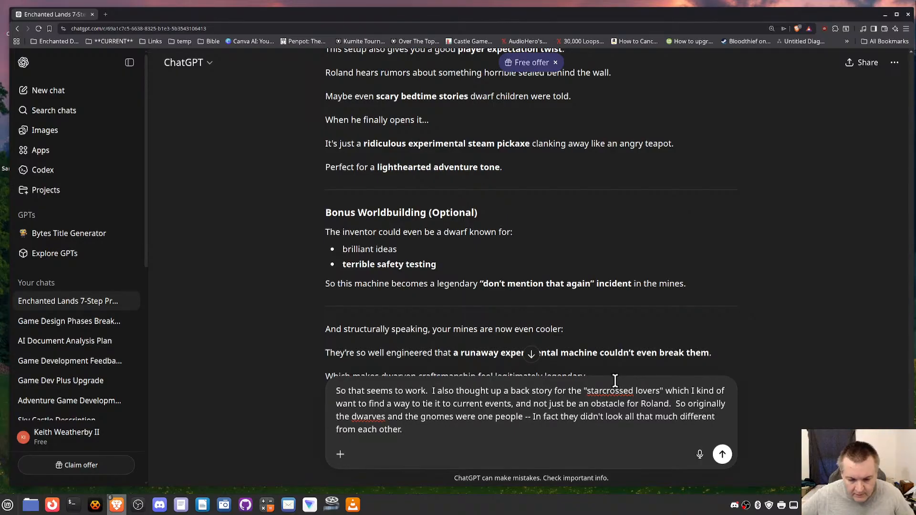
text(But what)
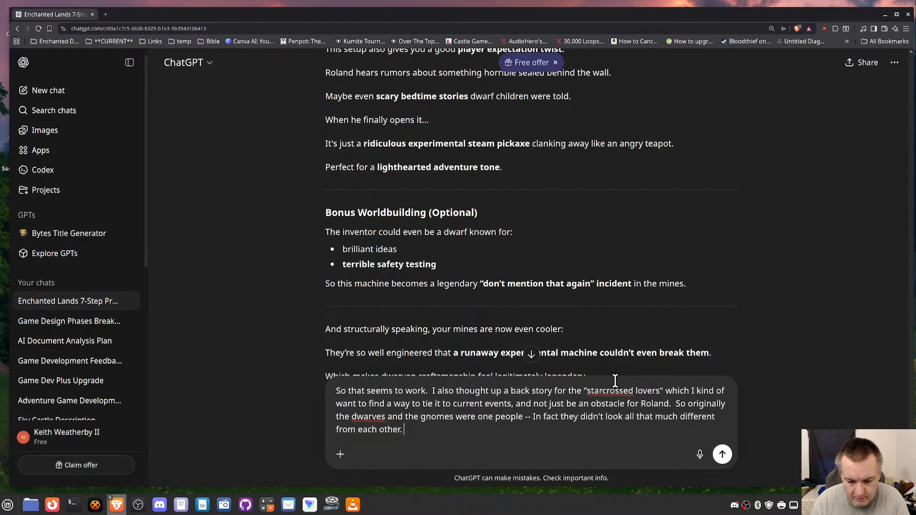
text( was )
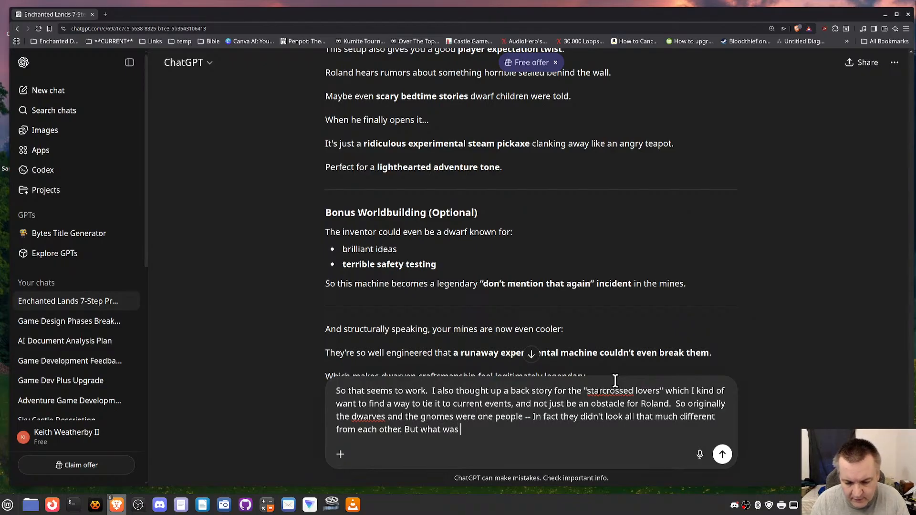
text(apparent )
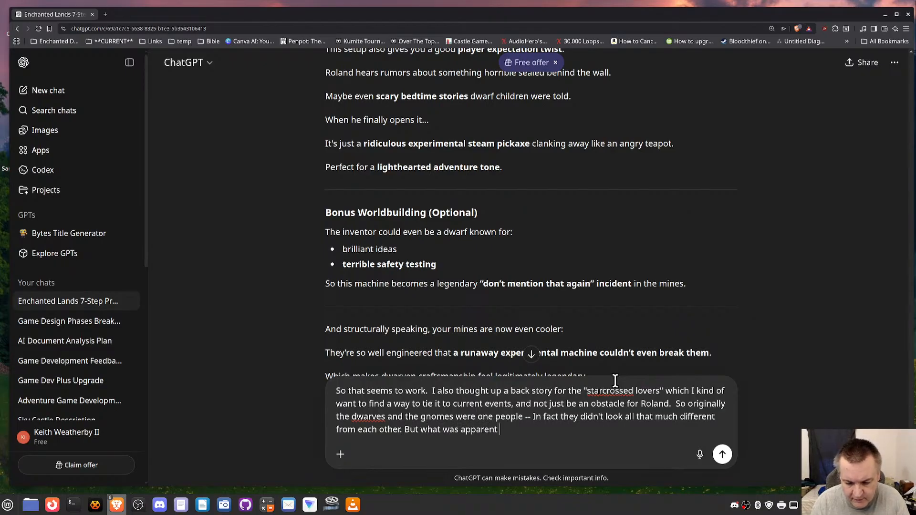
text(was that a facti)
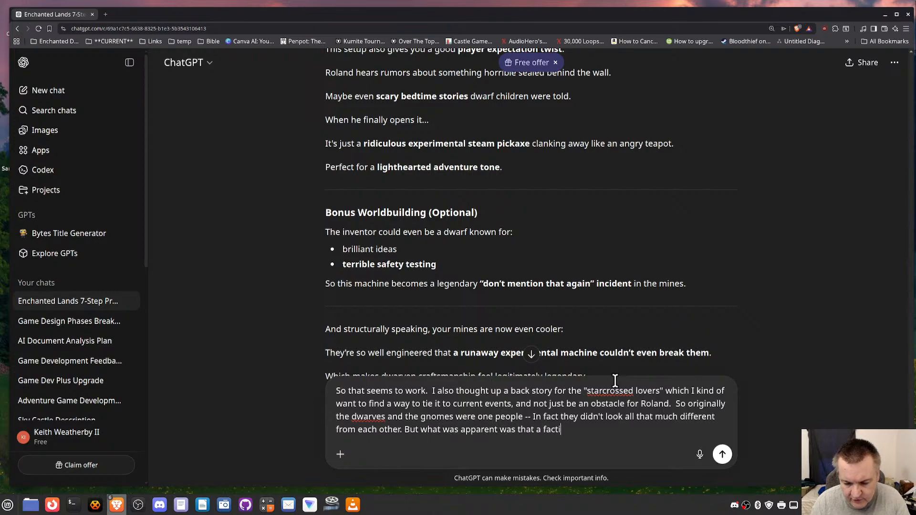
text(on of them,)
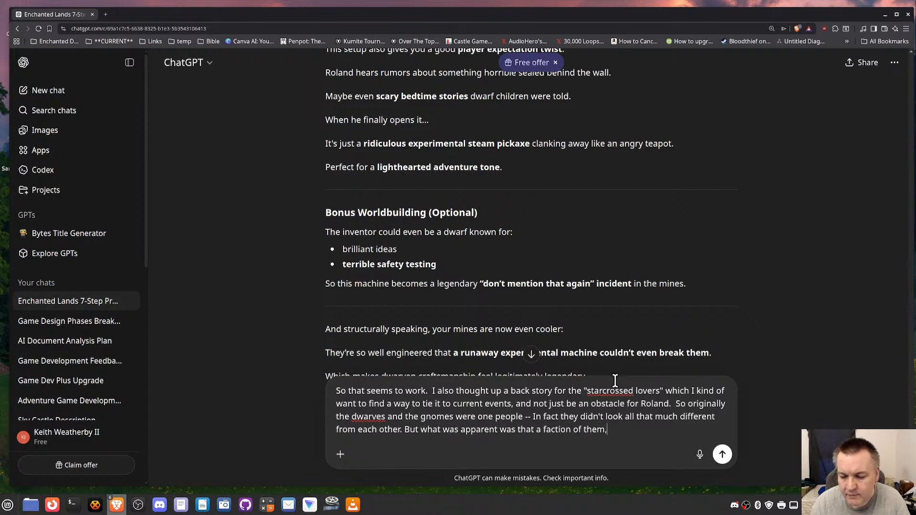
text( were gre)
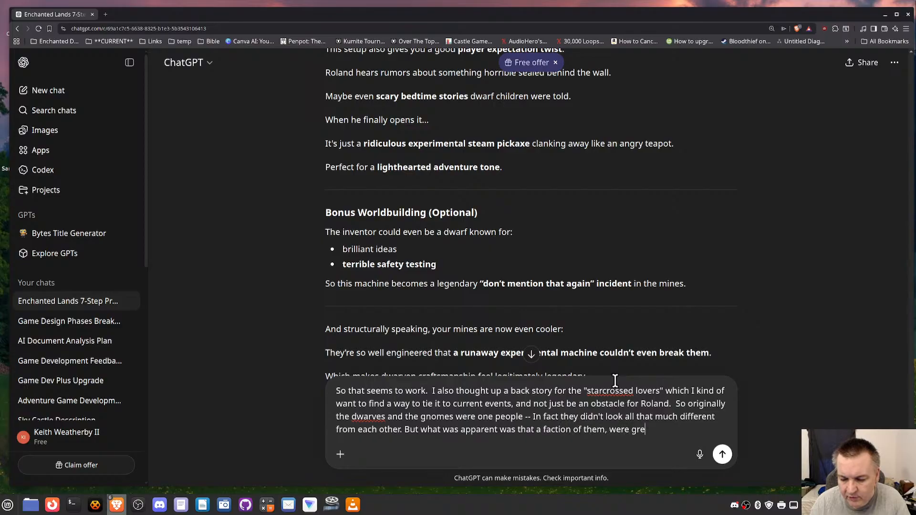
text(edy, evil)
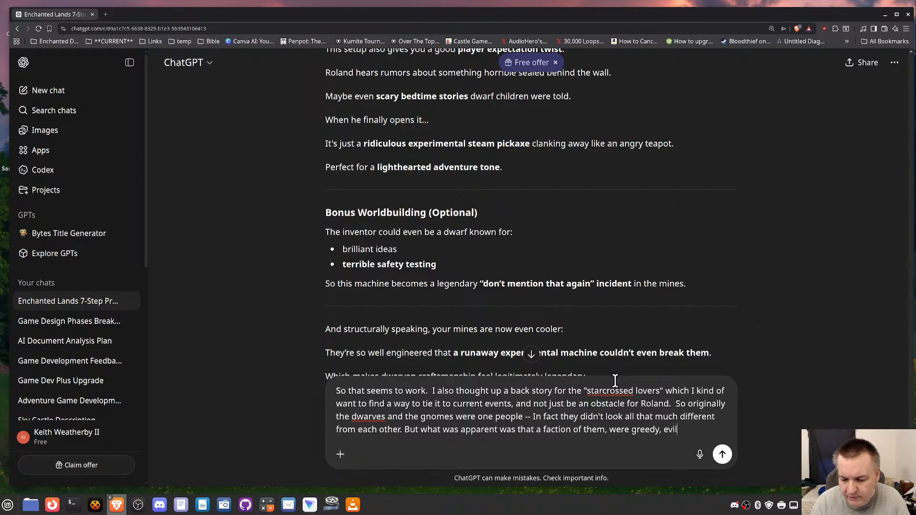
text(, self-s)
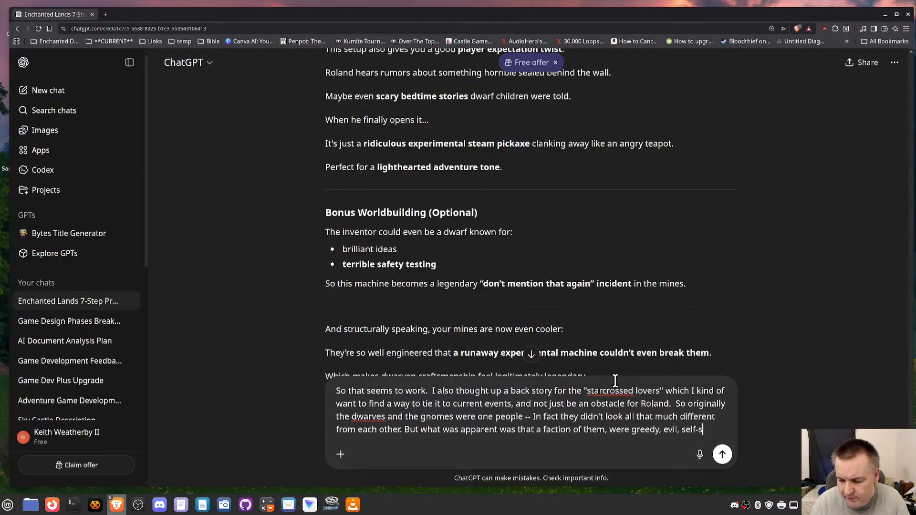
text(erving, )
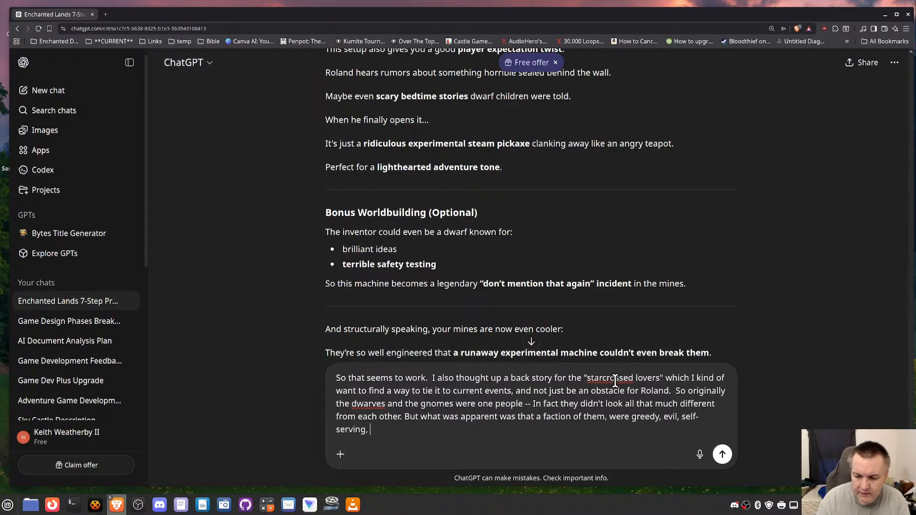
text(which led to a rift.)
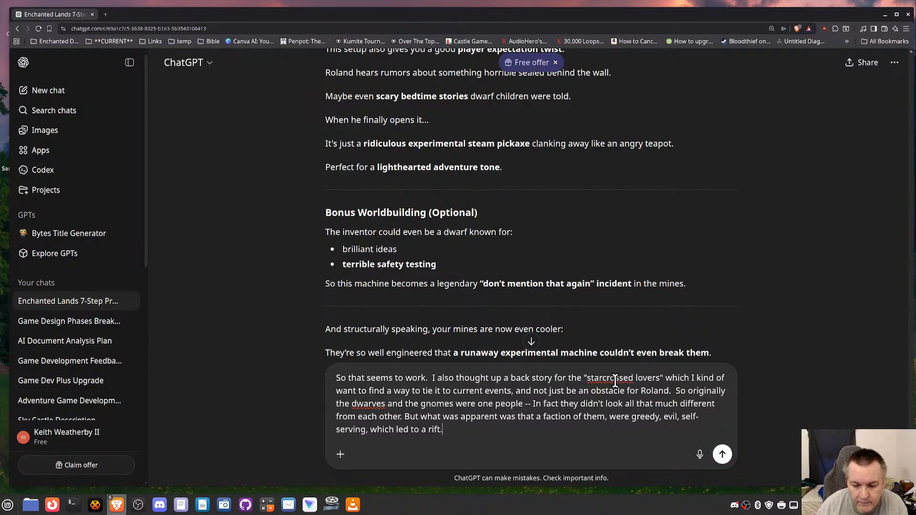
text(So with)
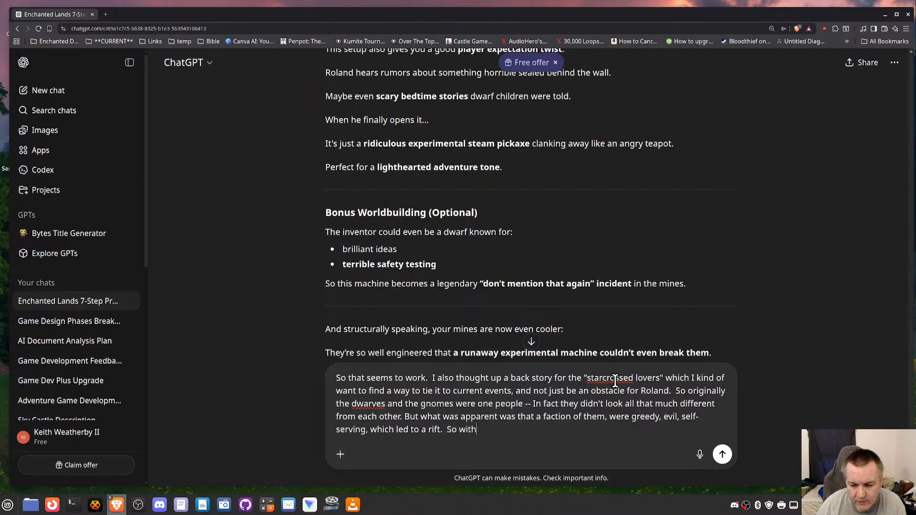
text( that romeo aj)
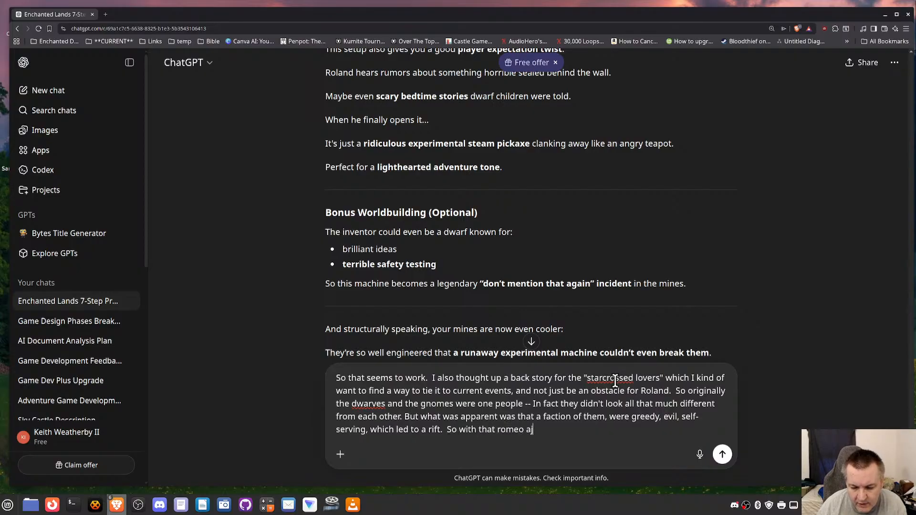
Step: Describe a Romeo and Juliet story, sans the suicide, between a Dwarven young man and a gnome maiden
key(BackSpace)
text(nd juliet s)
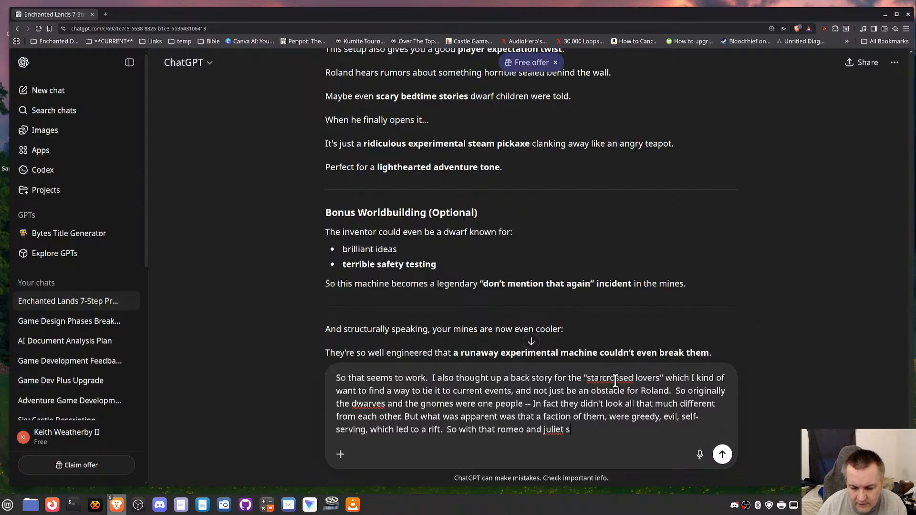
text(tyle story )
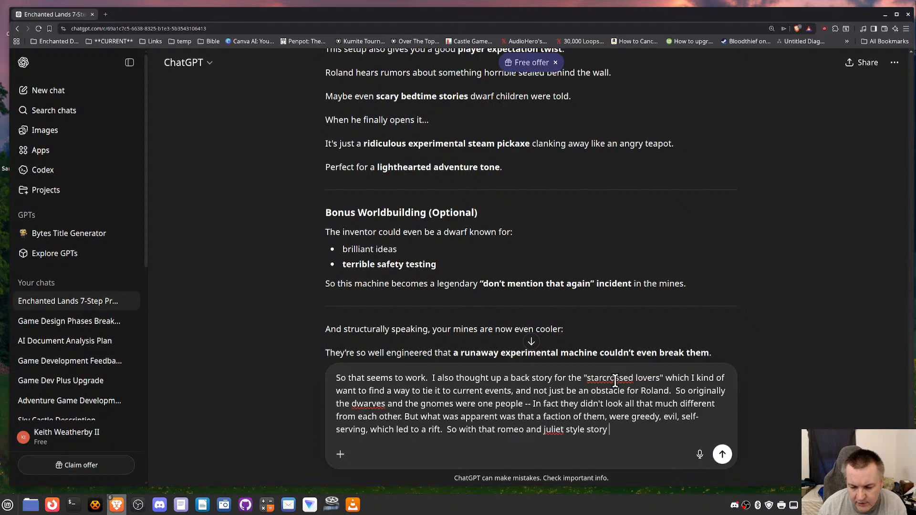
text((sans the )
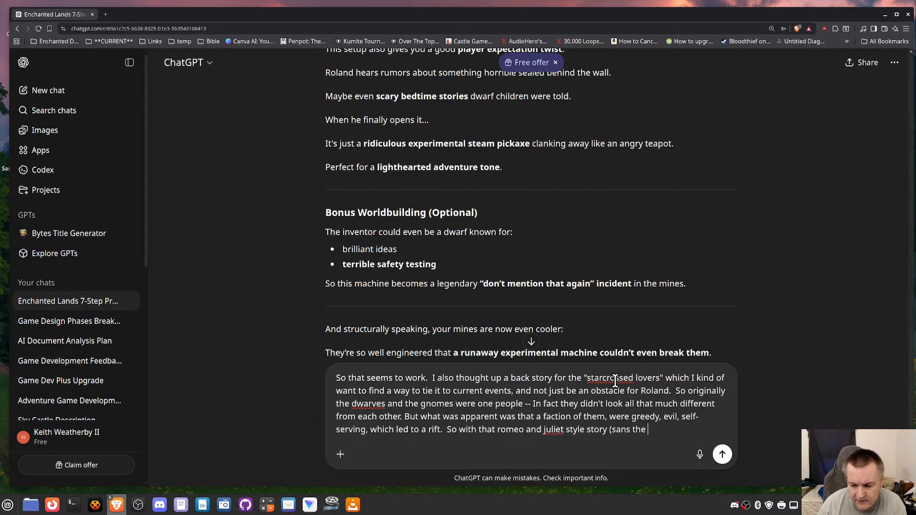
text(mu)
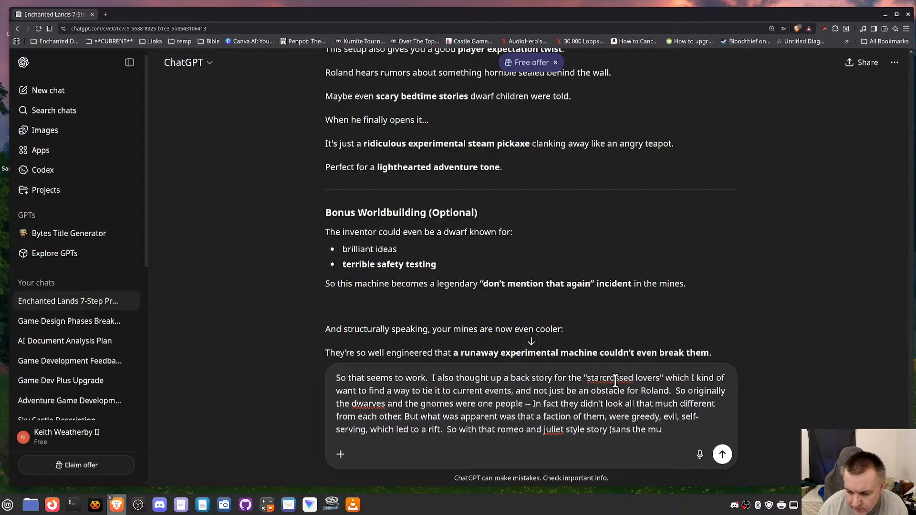
key(BackSpace)
key(BackSpace)
text(suci)
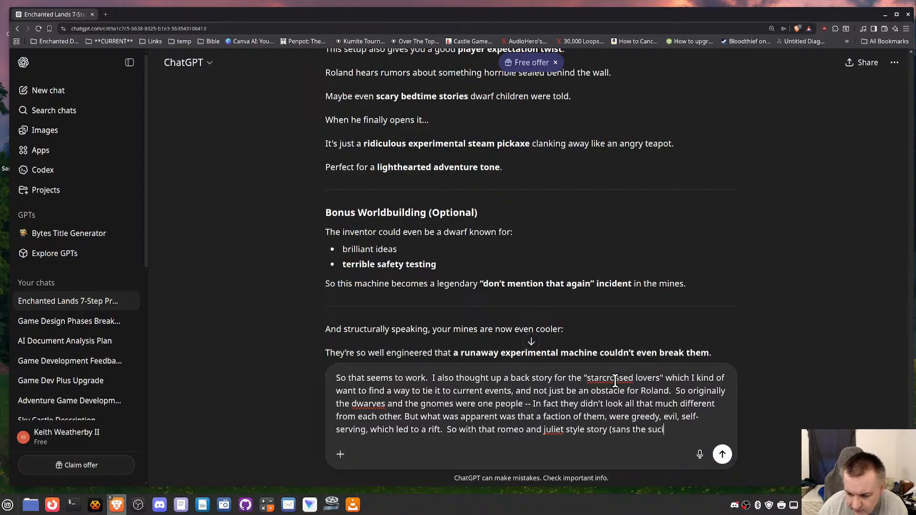
key(BackSpace)
key(BackSpace)
text(icide))
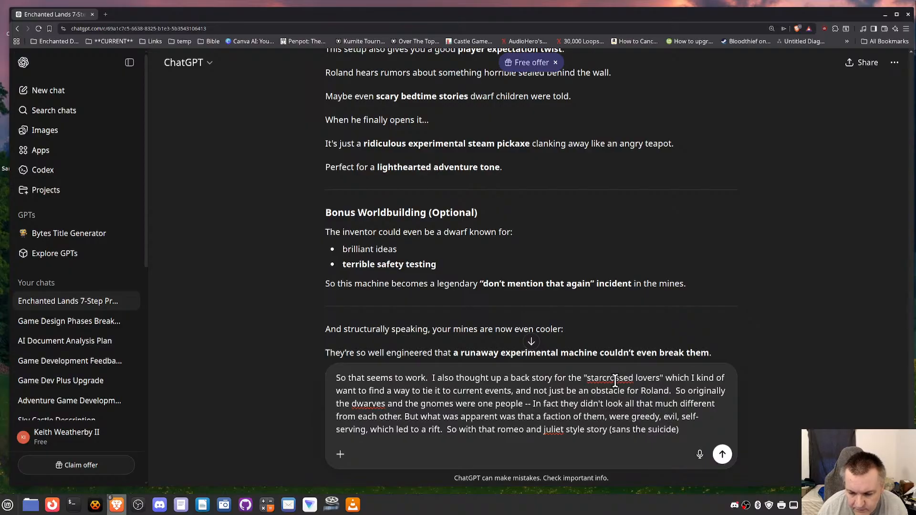
text(, basica)
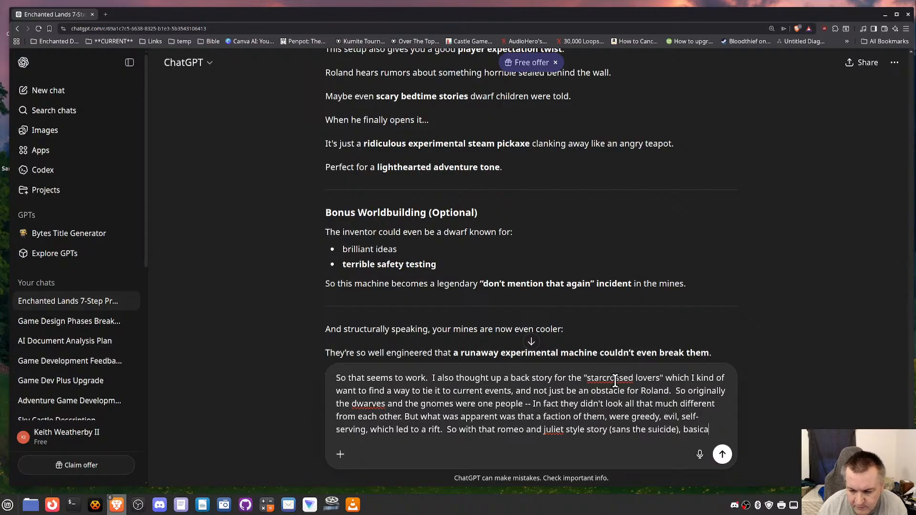
text(lly it domes to a head, and)
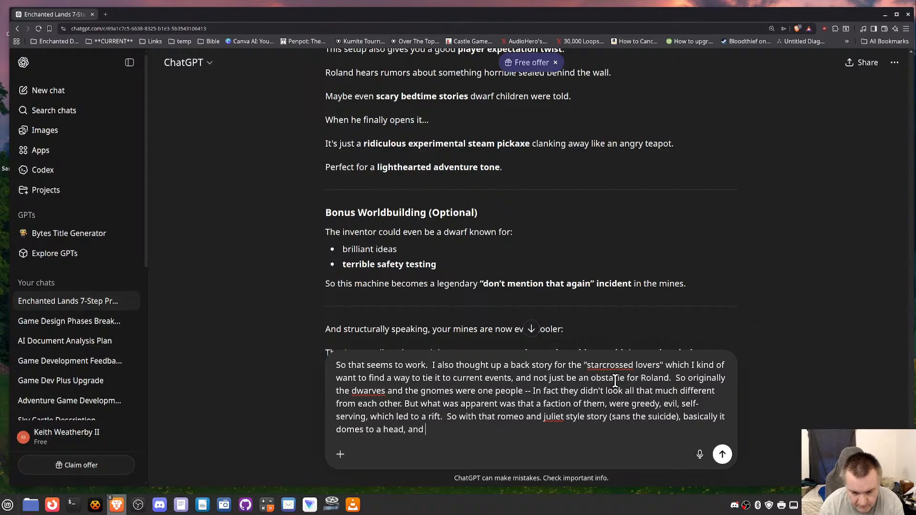
key(BackSpace)
key(BackSpace)
key(BackSpace)
key(BackSpace)
text(wit)
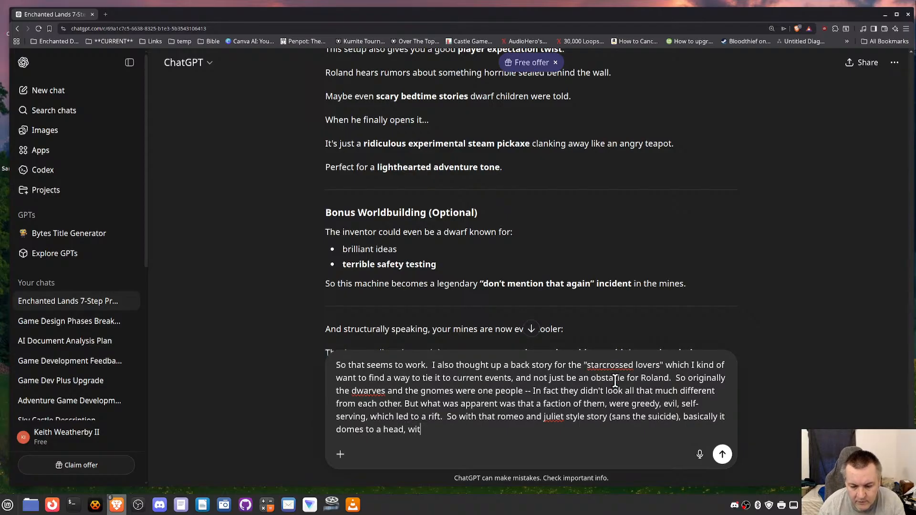
text(h the Dwar)
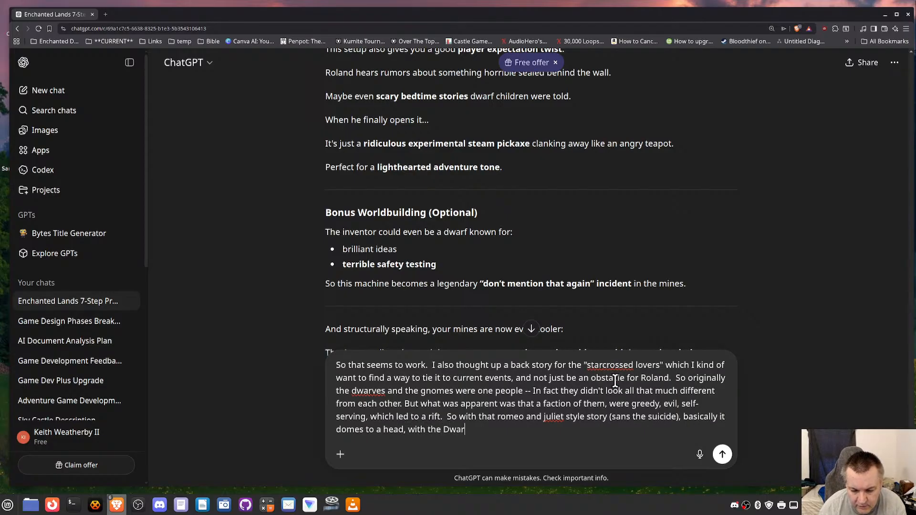
text(ven lad ()
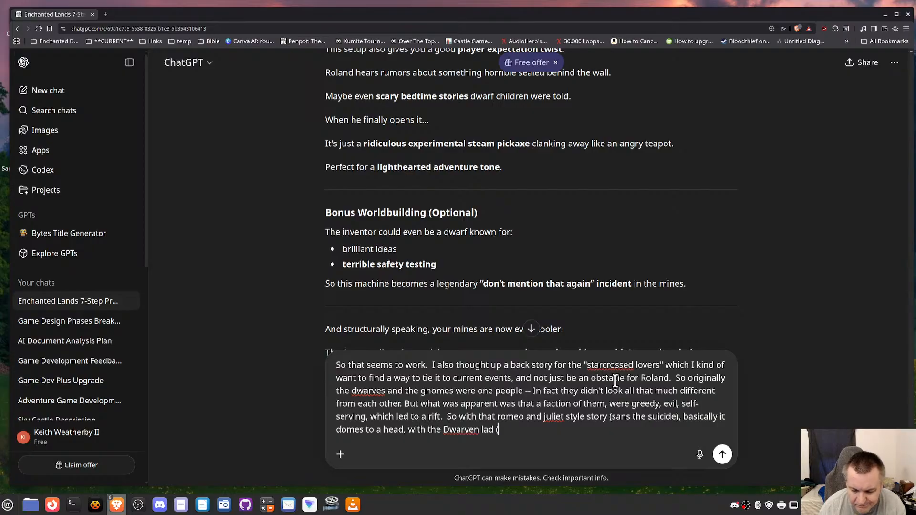
text(not necessrily)
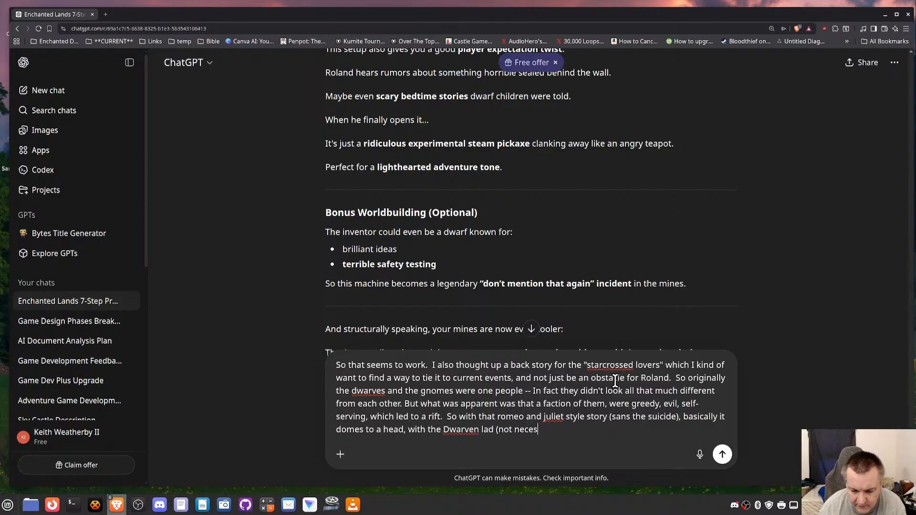
key(BackSpace)
key(BackSpace)
key(BackSpace)
key(BackSpace)
key(BackSpace)
text(erily a ch)
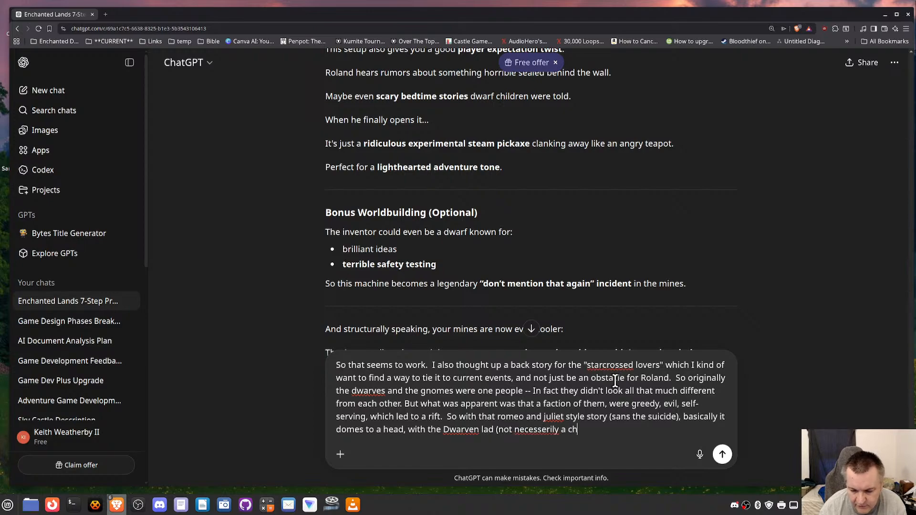
text(ild but a young)
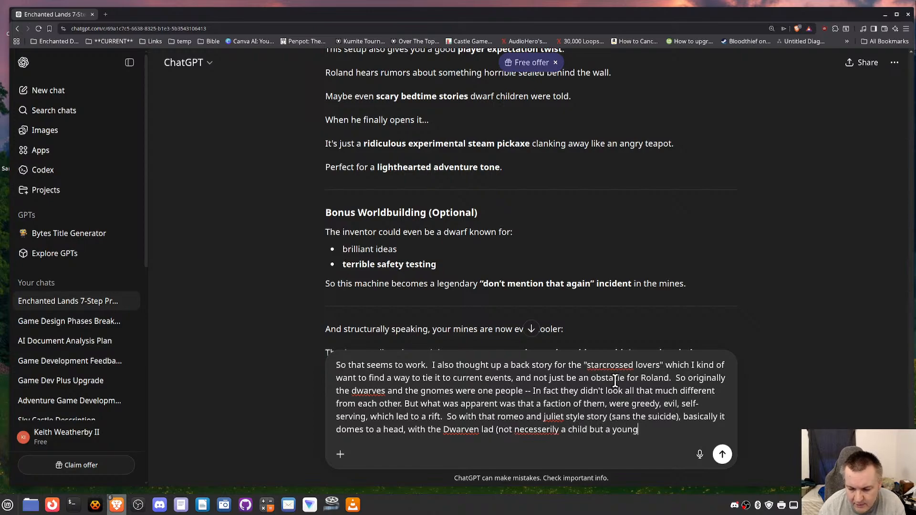
text( man) and the)
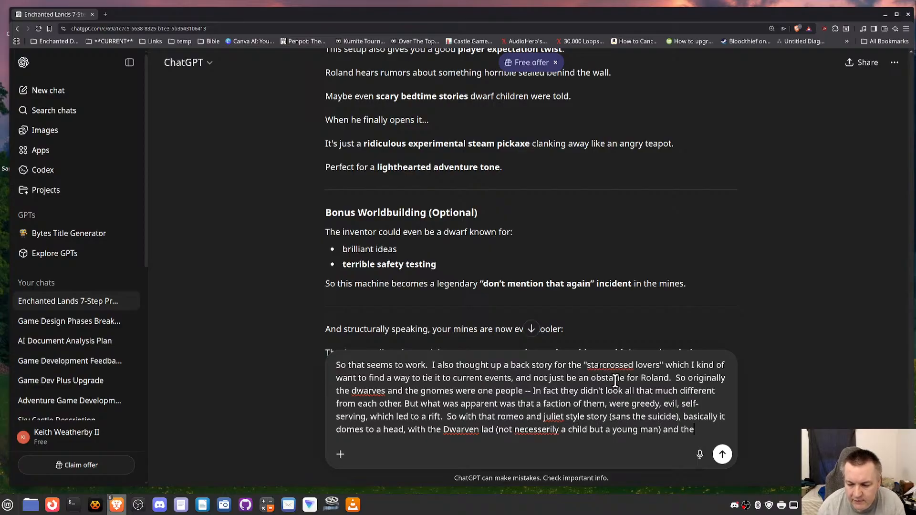
text( gnome)
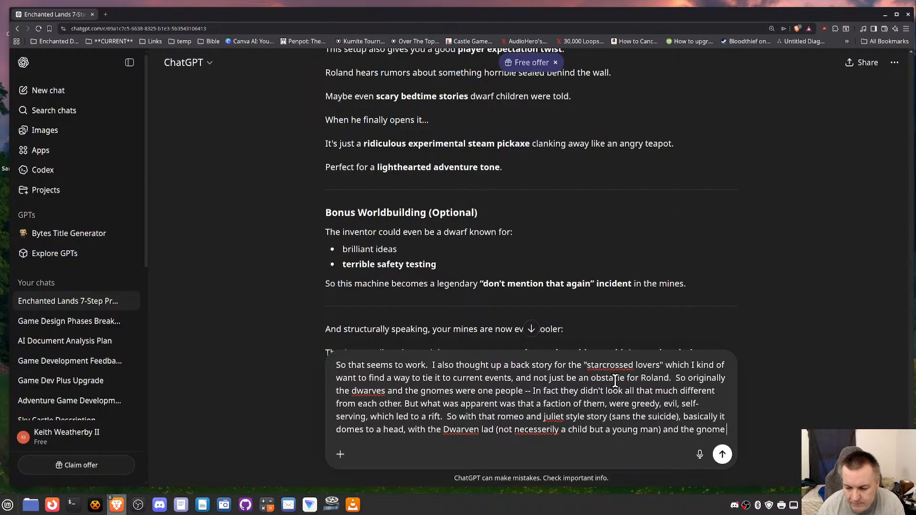
text( maiden)
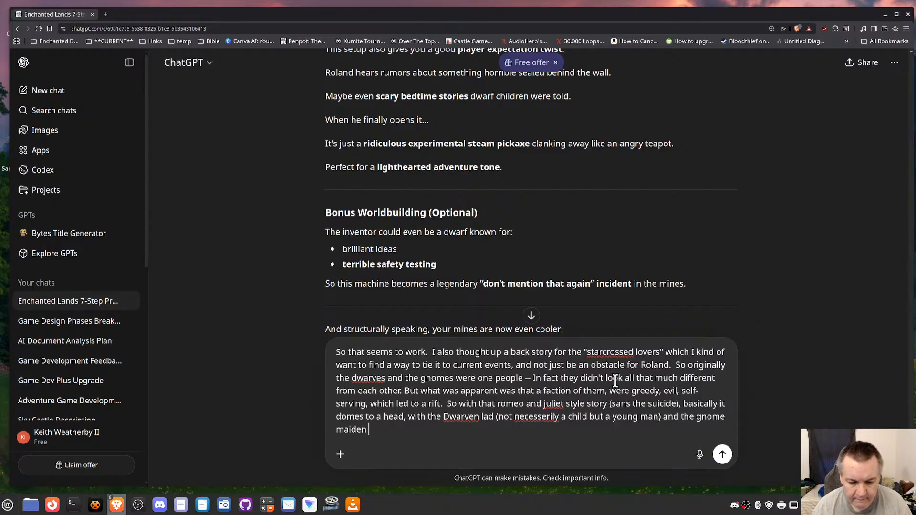
Step: Add that they try unsuccessfully to stop the fighting, leading the dwarves to seal off the gnome entrances
text(fall in lov)
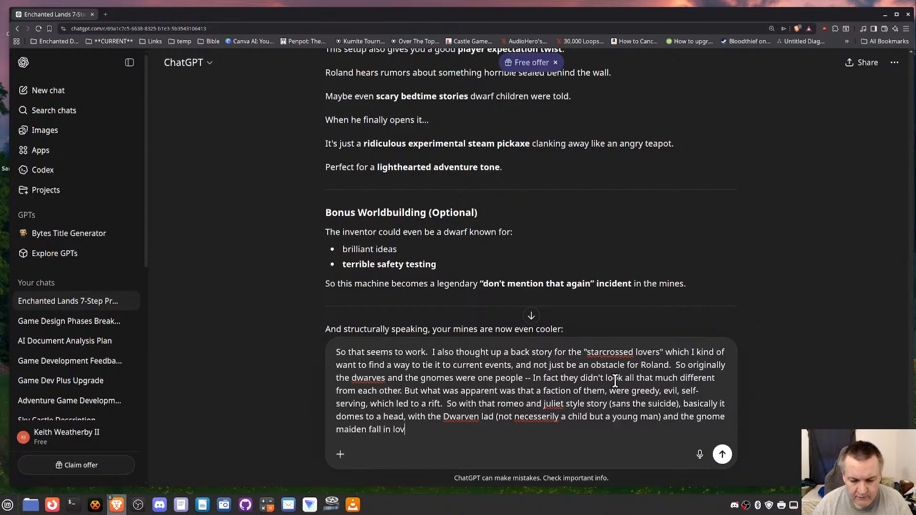
text(e and want to try)
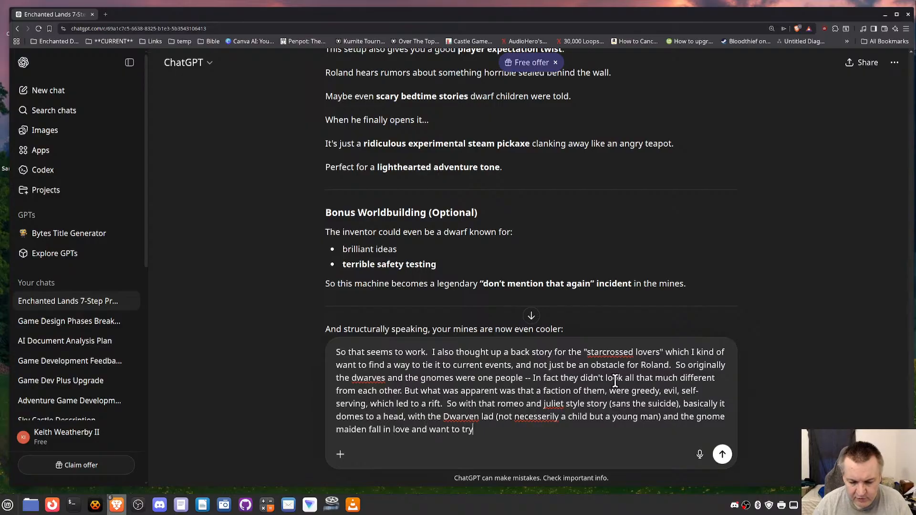
text( to stop the fighi)
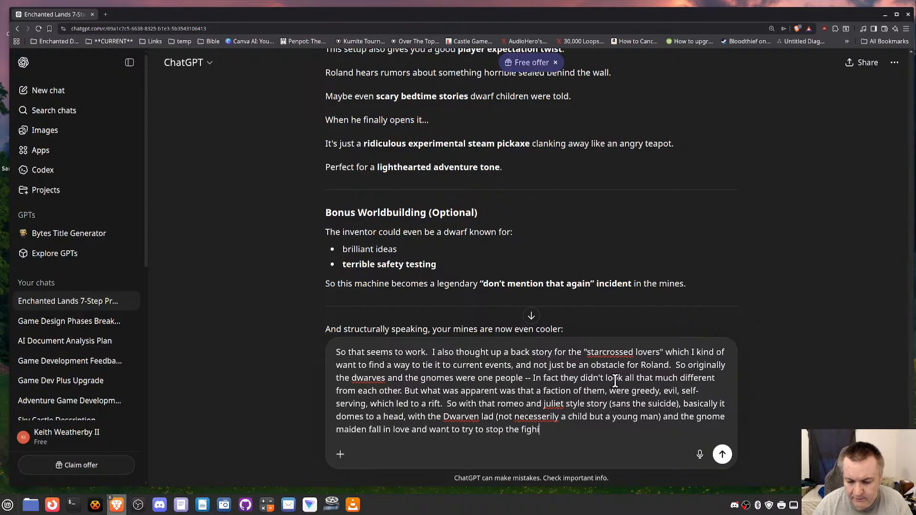
key(BackSpace)
text(tin)
text(g...)
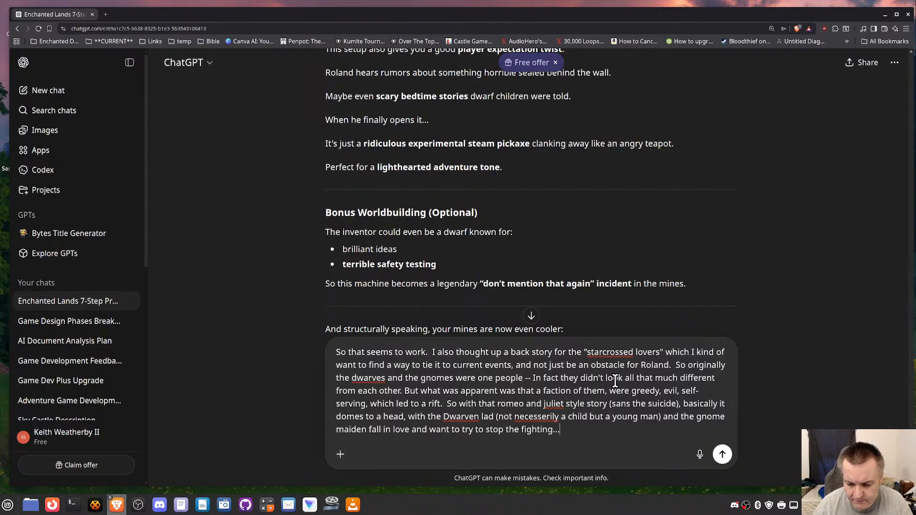
text( but is u)
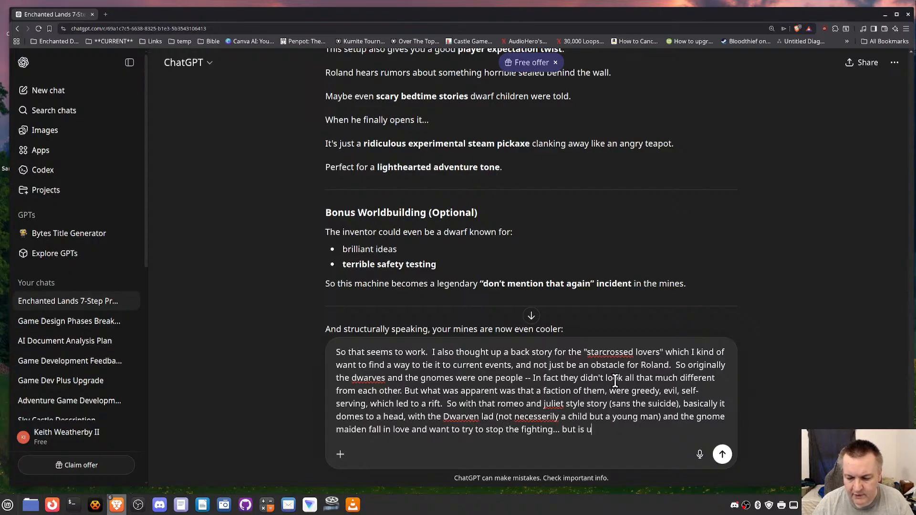
text(ltimat)
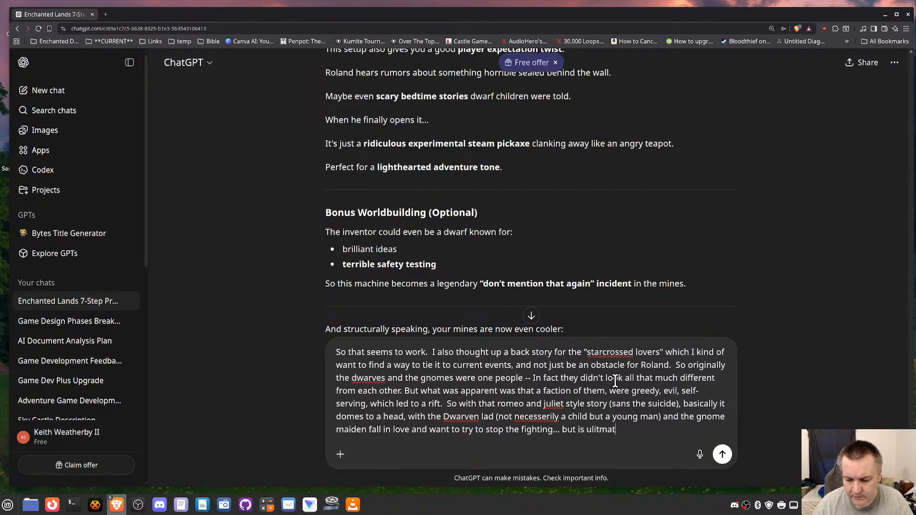
key(BackSpace)
key(BackSpace)
key(BackSpace)
key(BackSpace)
key(BackSpace)
text(timately unc)
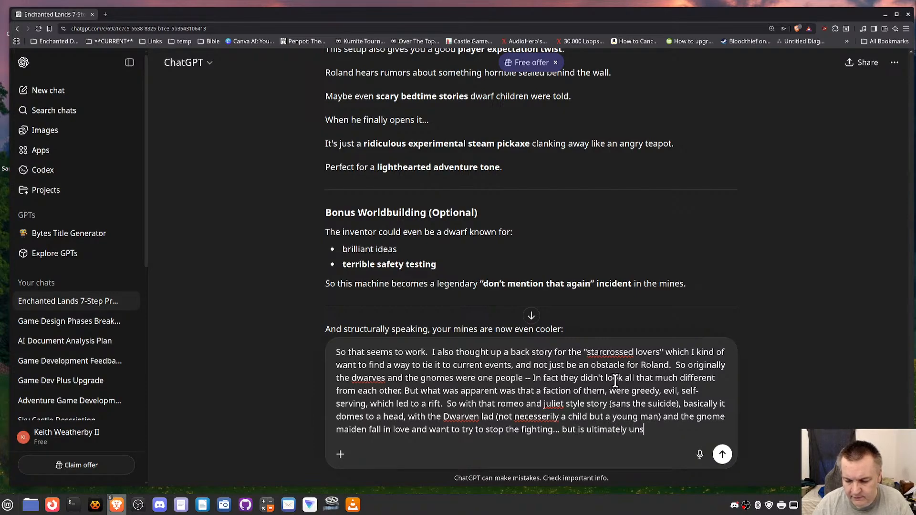
text(uccessful.  It lead)
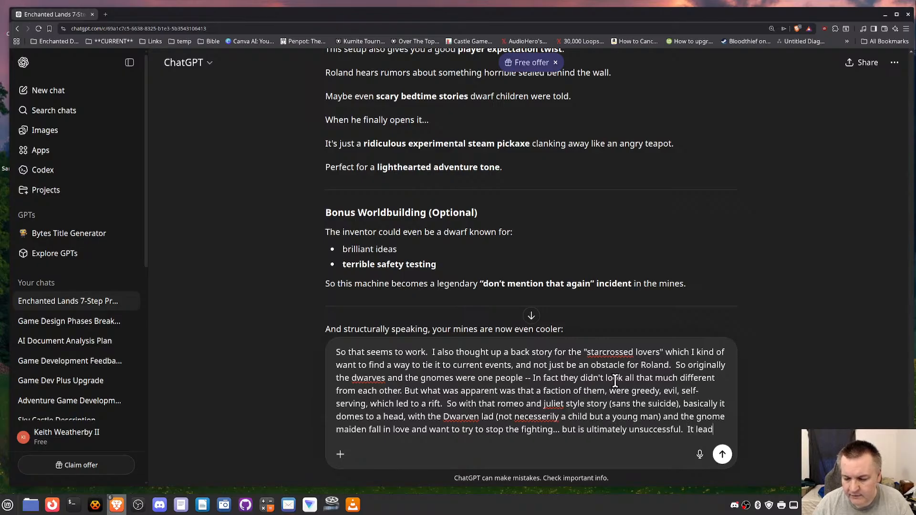
text(s t)
text(o the dwarves )
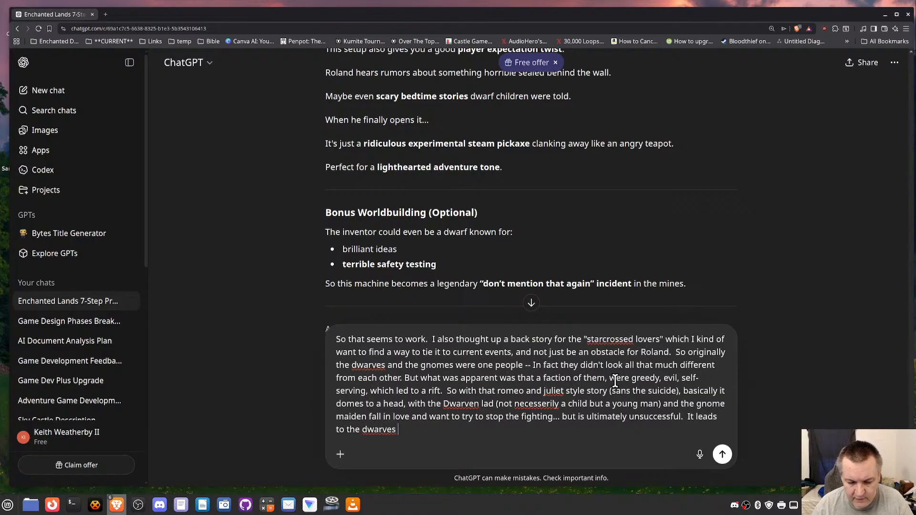
text(s)
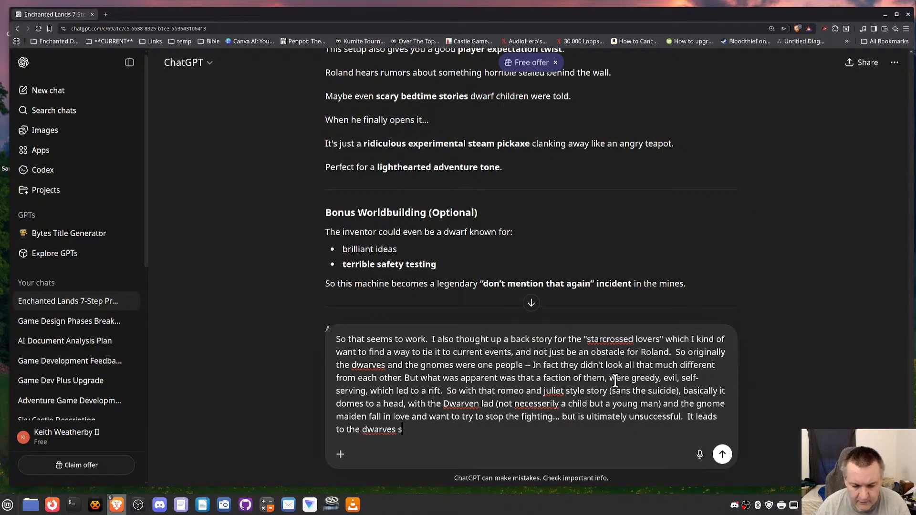
text(ealing off all ent)
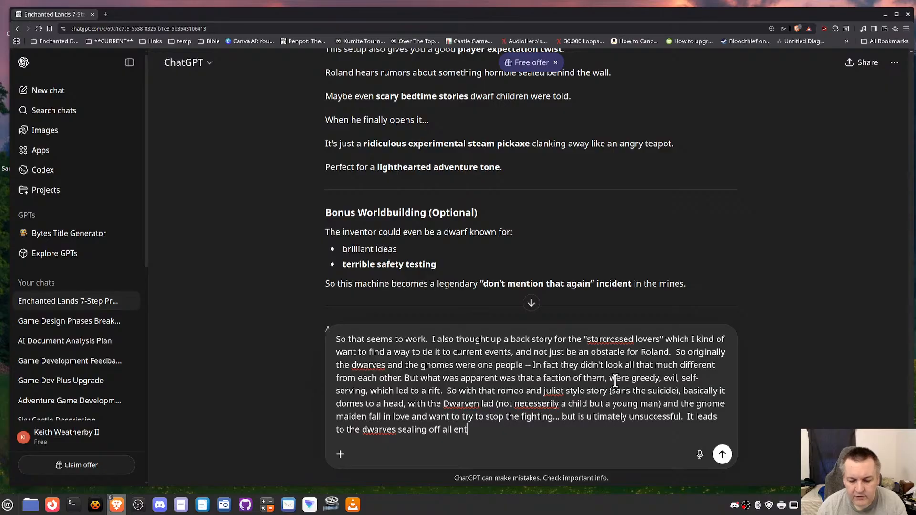
text(rances into the )
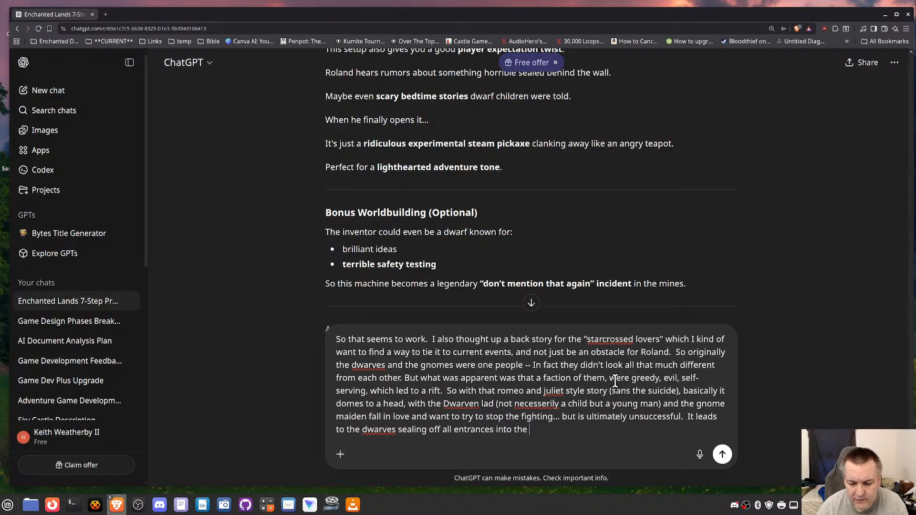
text(gnome sid)
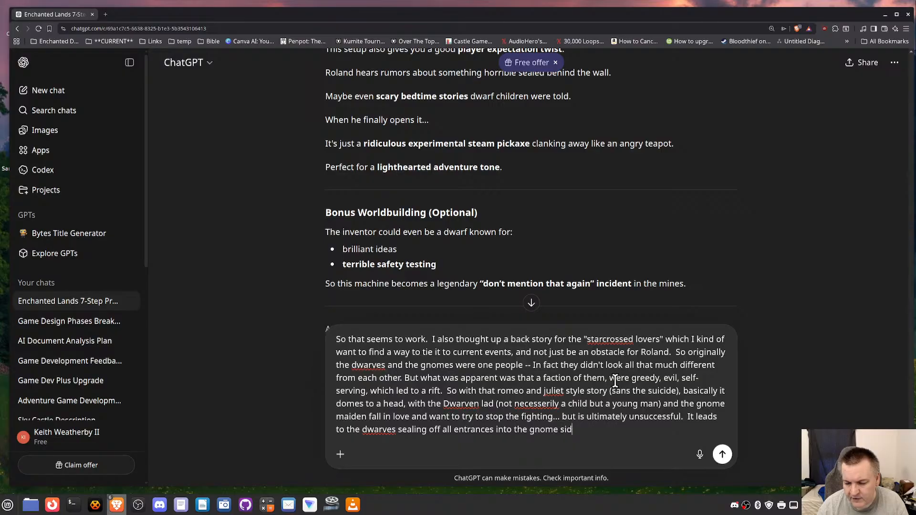
text(e of the cave system)
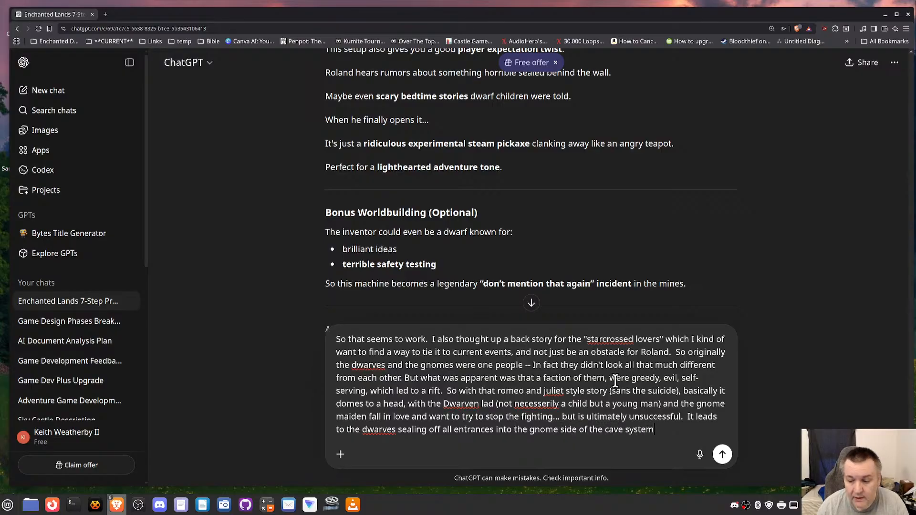
text(.  And u)
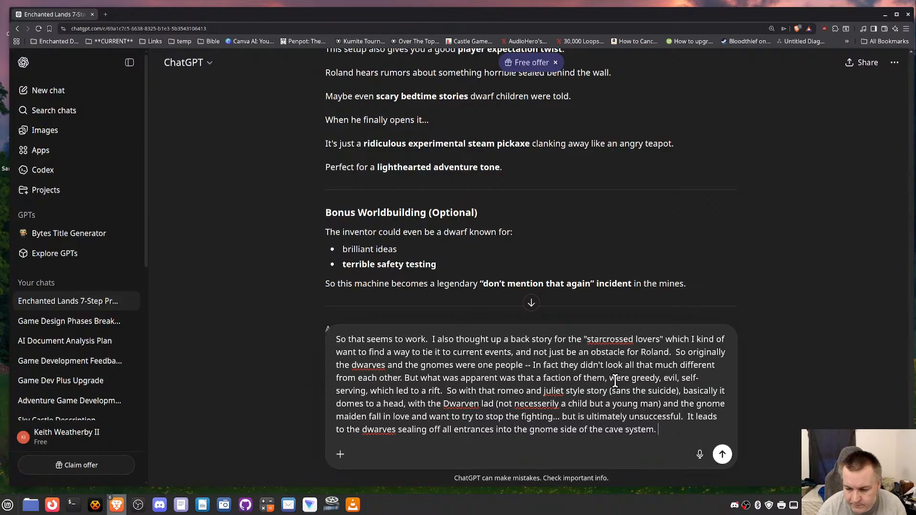
text(ltimately)
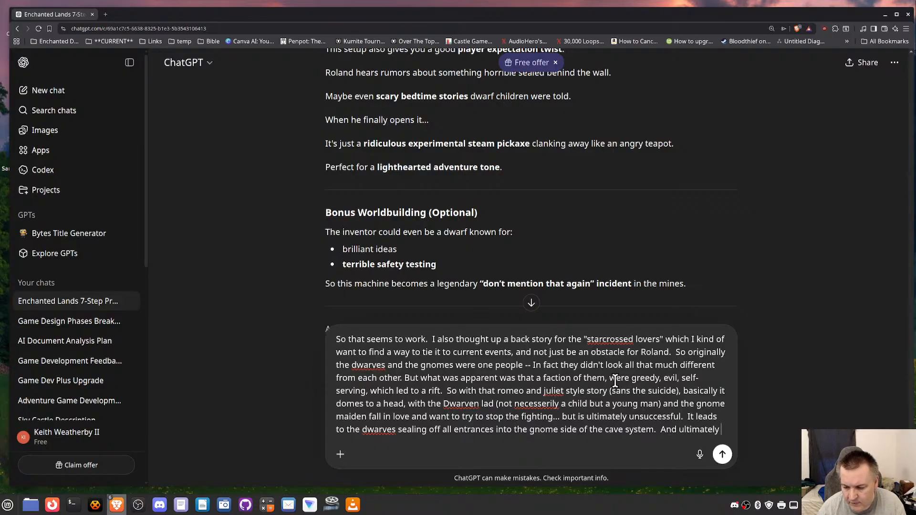
text( wha thappens i)
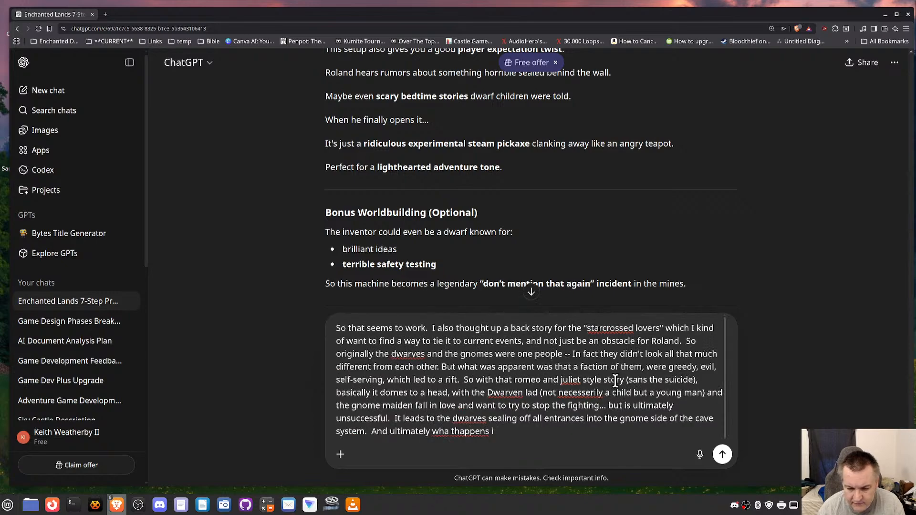
Step: Write that they secretly marry and he builds a home between the Dwarf mines and gnome kingdom
key(BackSpace)
key(BackSpace)
key(BackSpace)
key(BackSpace)
key(BackSpace)
key(BackSpace)
key(BackSpace)
key(BackSpace)
text(t hap)
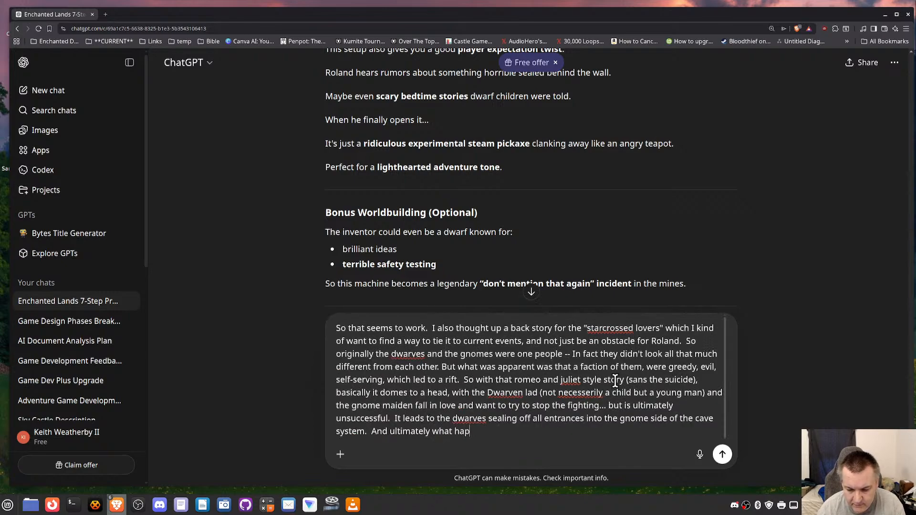
text(pens is t)
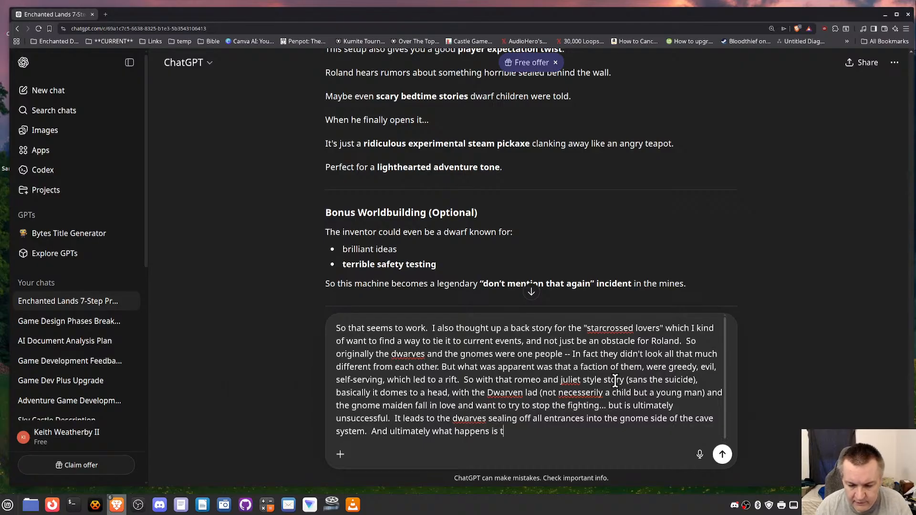
text(hey secretly g)
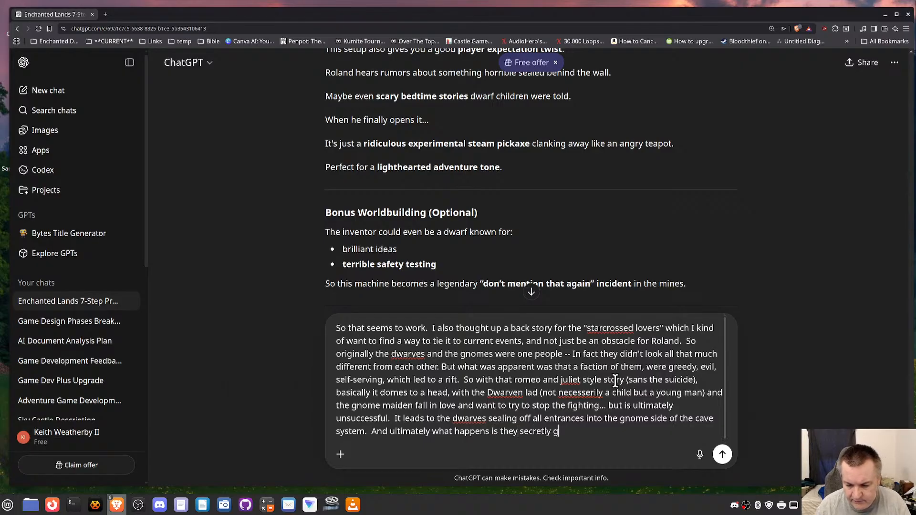
text(et married, and h)
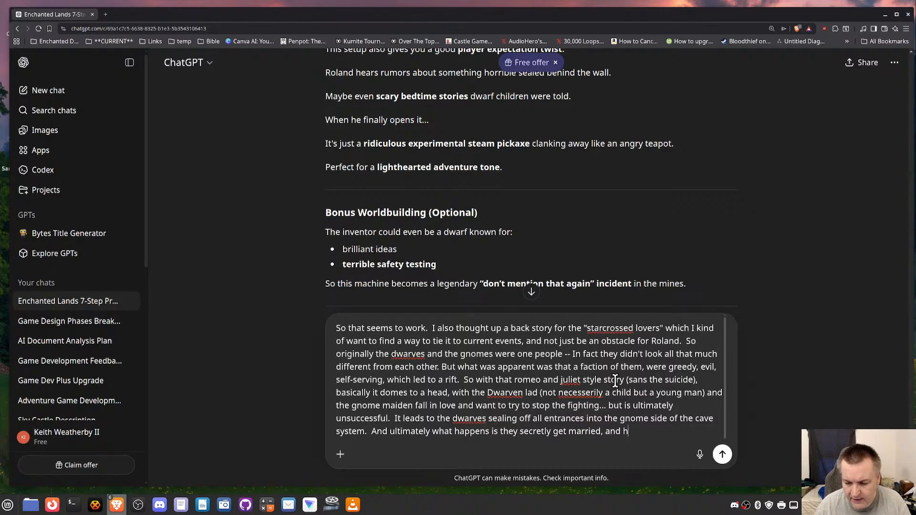
text(e builds them a ho)
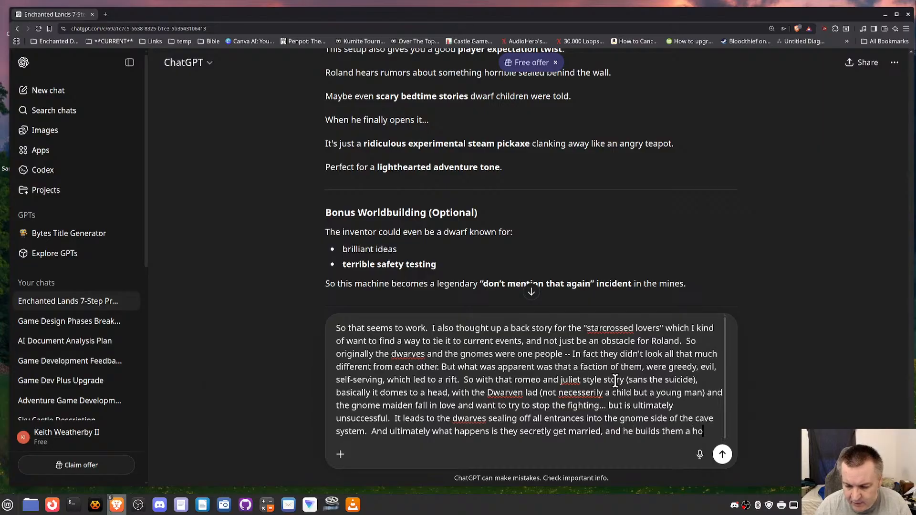
text(me inbetween)
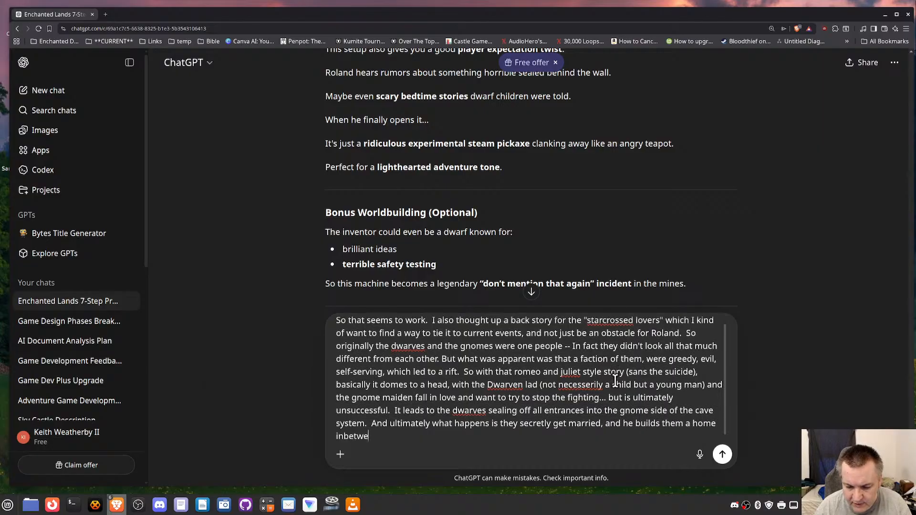
key(BackSpace)
key(BackSpace)
key(BackSpace)
key(BackSpace)
key(BackSpace)
key(BackSpace)
key(BackSpace)
key(BackSpace)
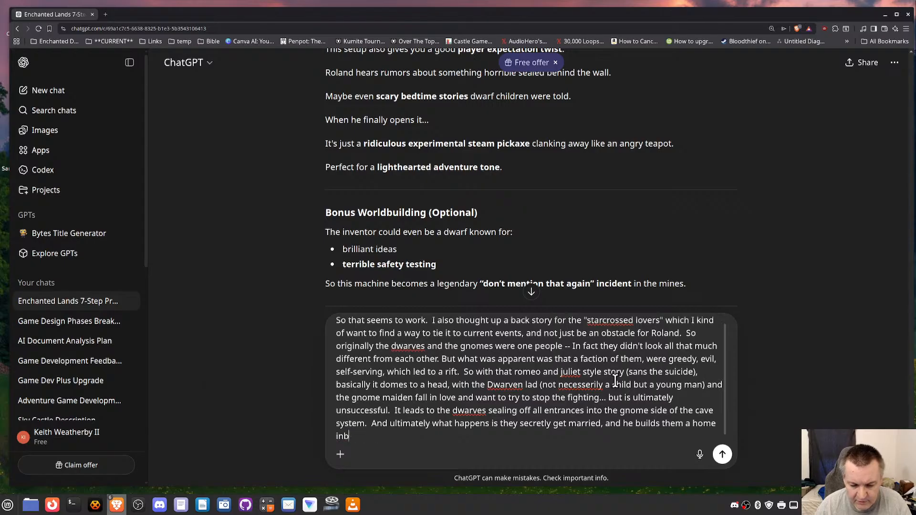
text(between th)
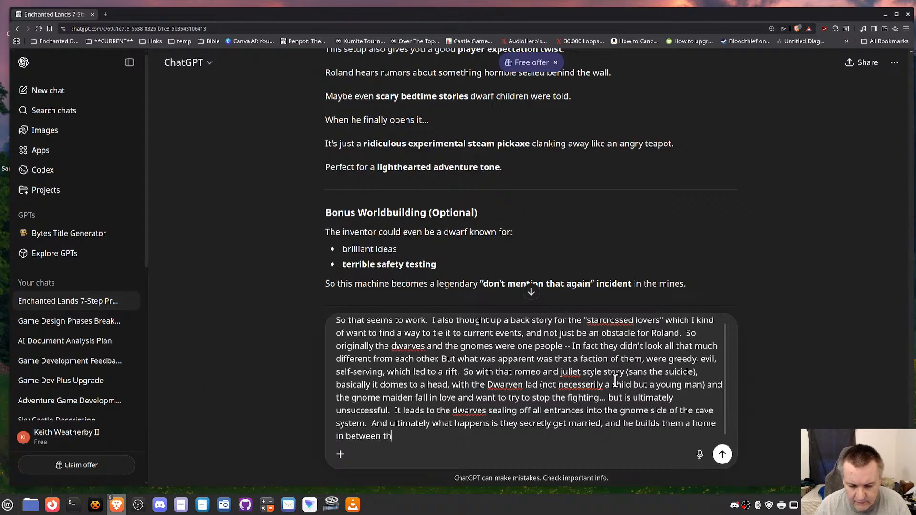
text(e kingdoms, with )
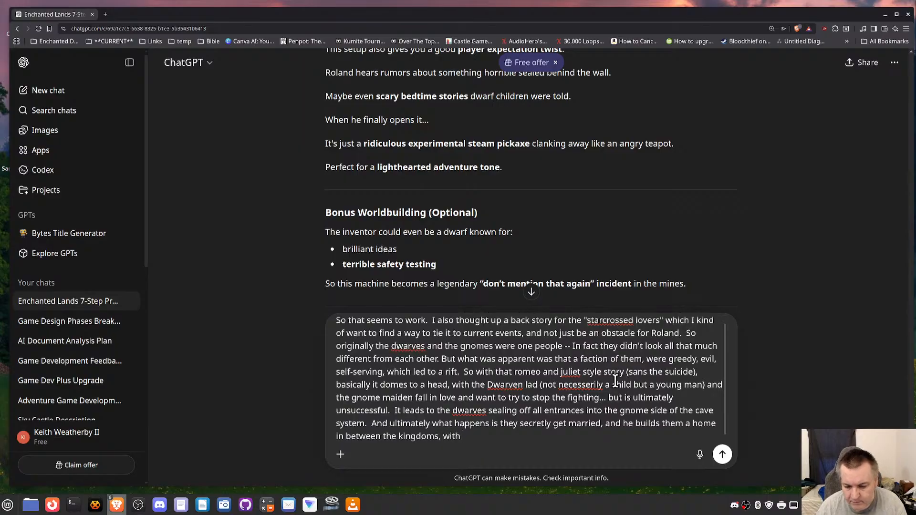
text(passages t)
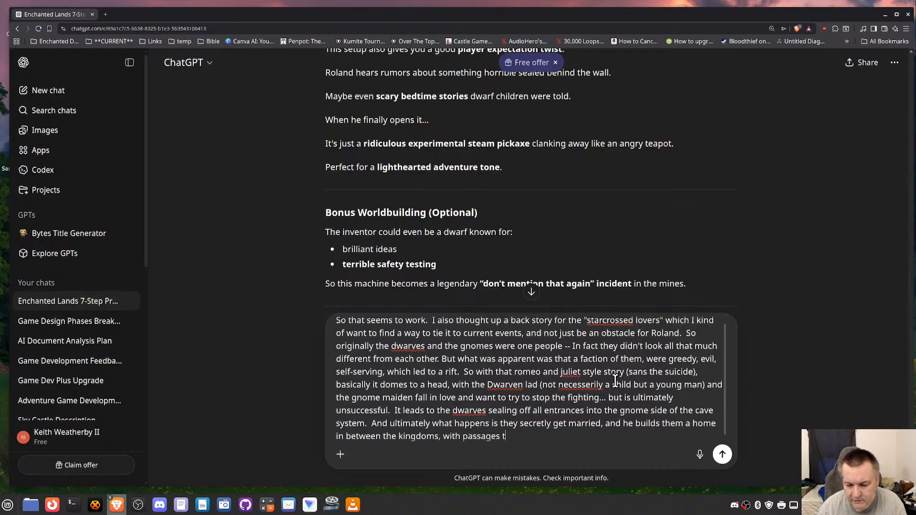
text(o both the w)
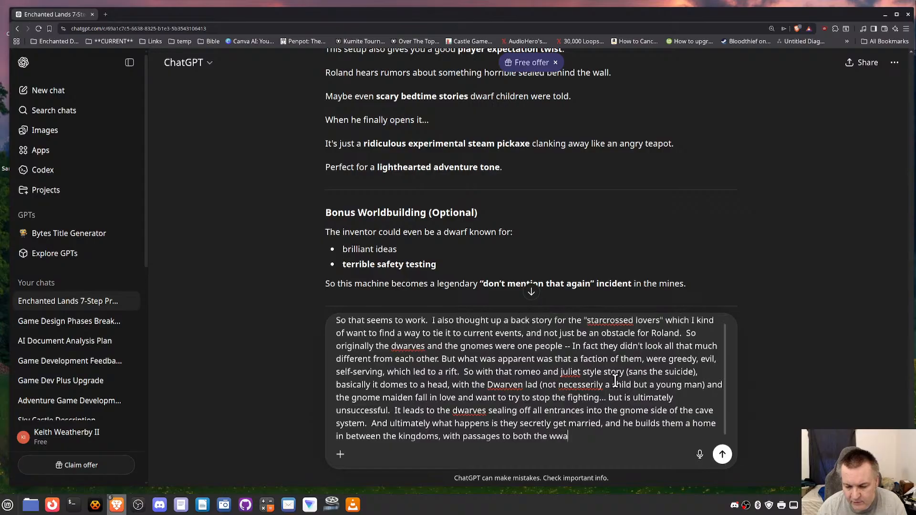
key(BackSpace)
text(Dwarf mines and the )
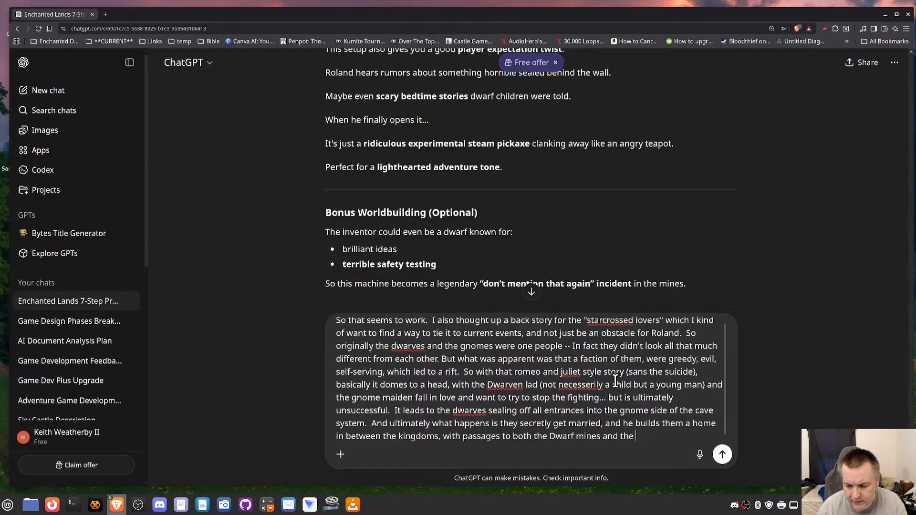
text(gnome kingdom)
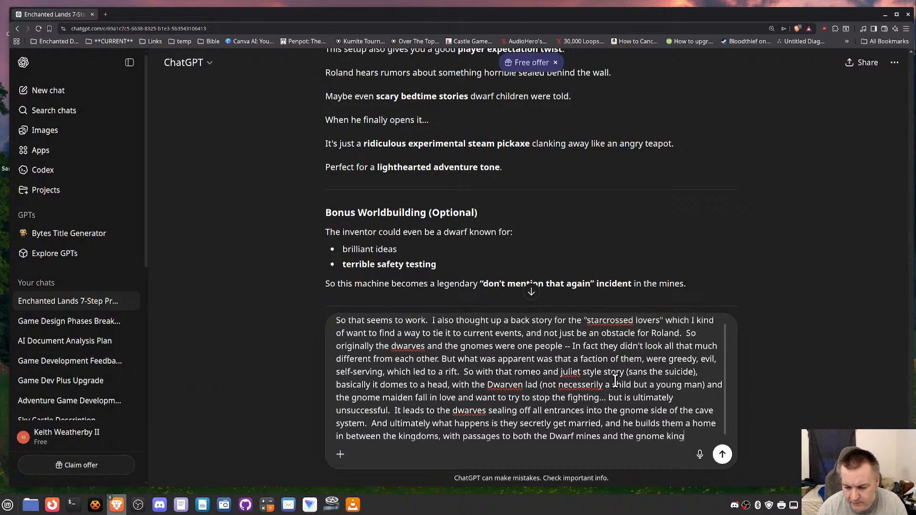
text(.)
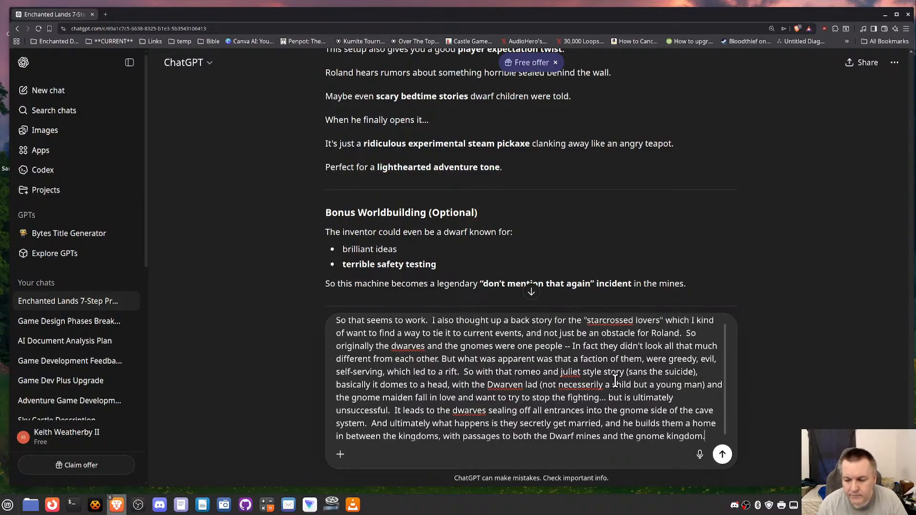
text(A)
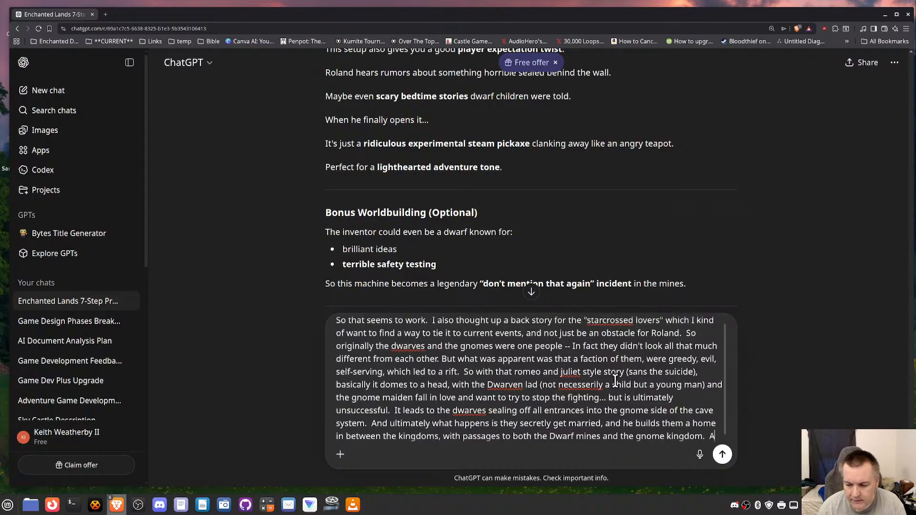
text(pparently havi)
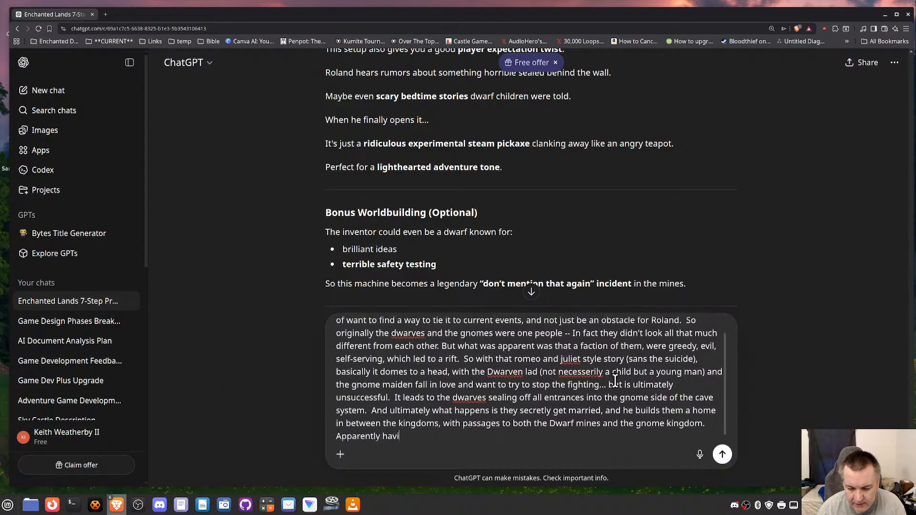
text(ng lives)
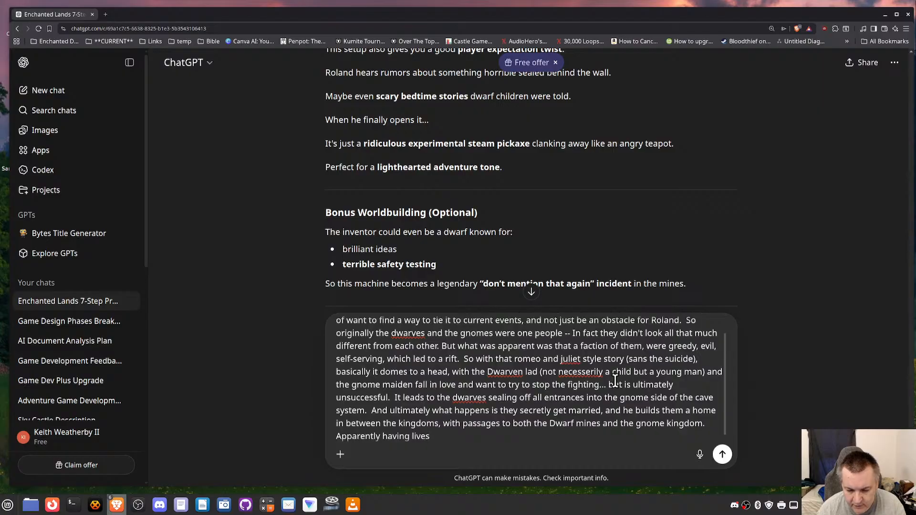
Step: Add that they apparently lived there happily until they died, then raise the Romeo and Juliet ending idea
key(BackSpace)
key(BackSpace)
text(d there)
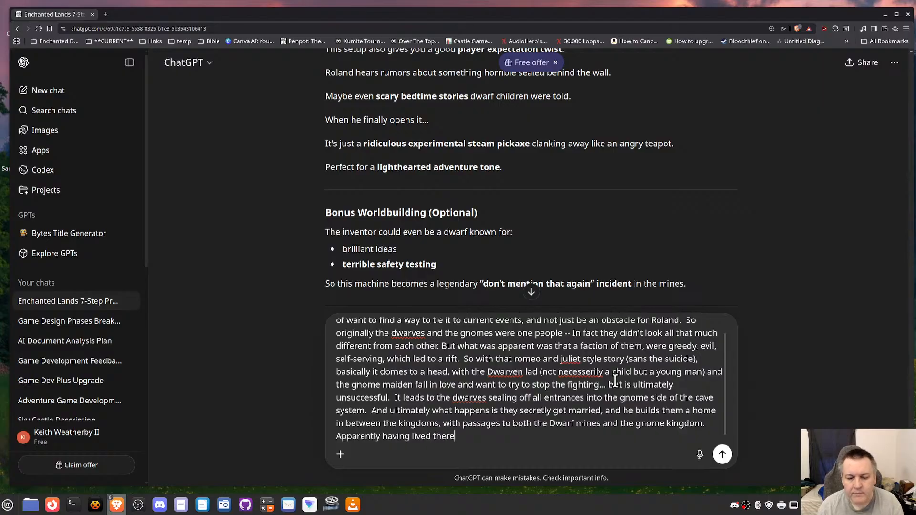
text( until the)
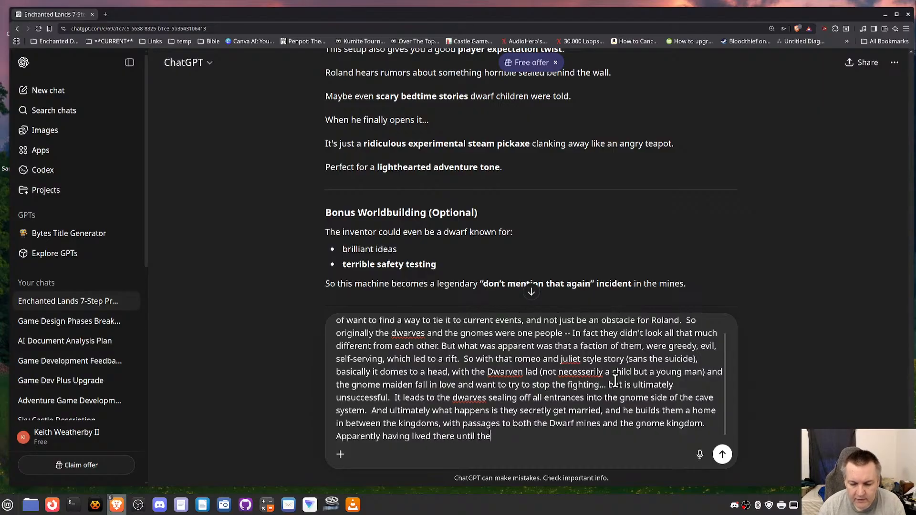
text(y died)
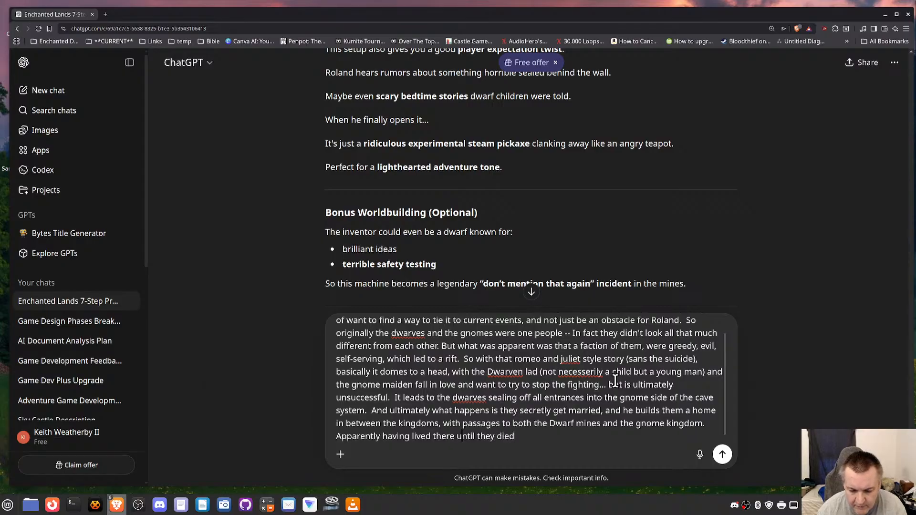
key(Left)
text(haippi)
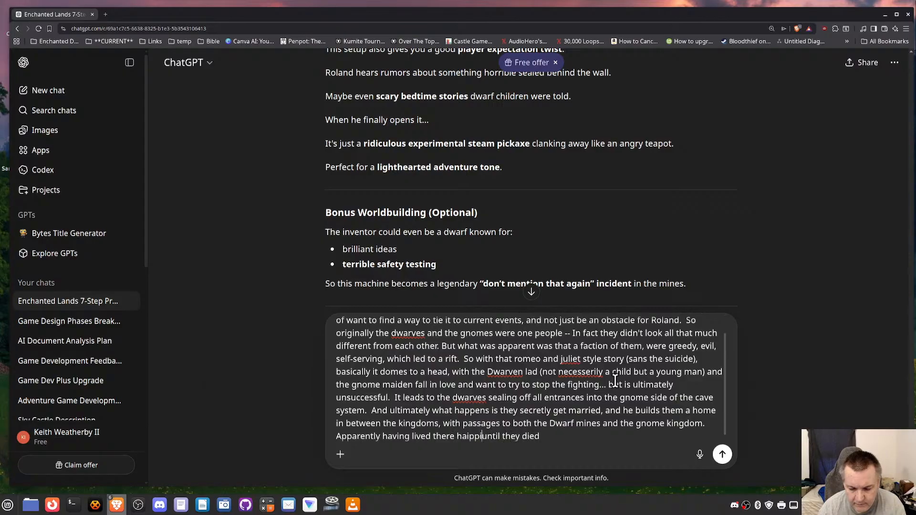
key(BackSpace)
key(BackSpace)
key(BackSpace)
key(BackSpace)
text(ppily)
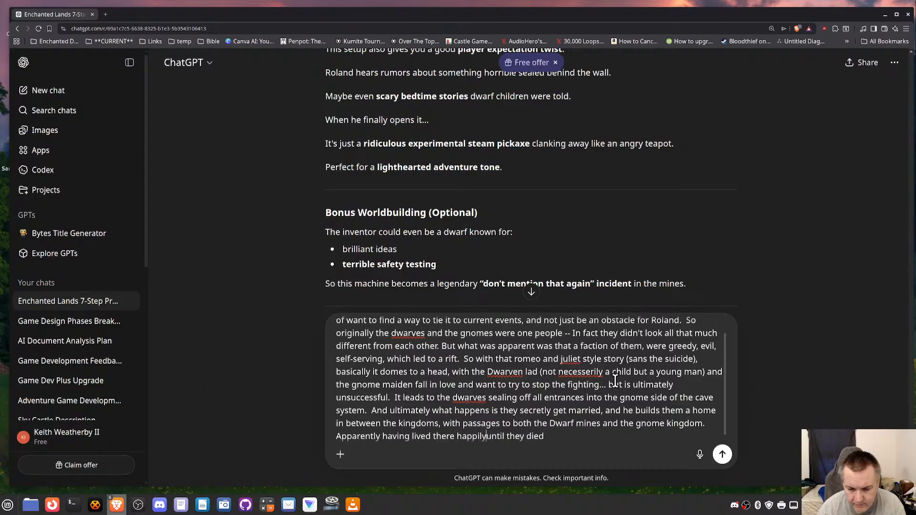
key(Right)
key(Right)
key(Right)
key(Right)
key(Right)
key(Right)
key(Right)
key(Right)
key(Right)
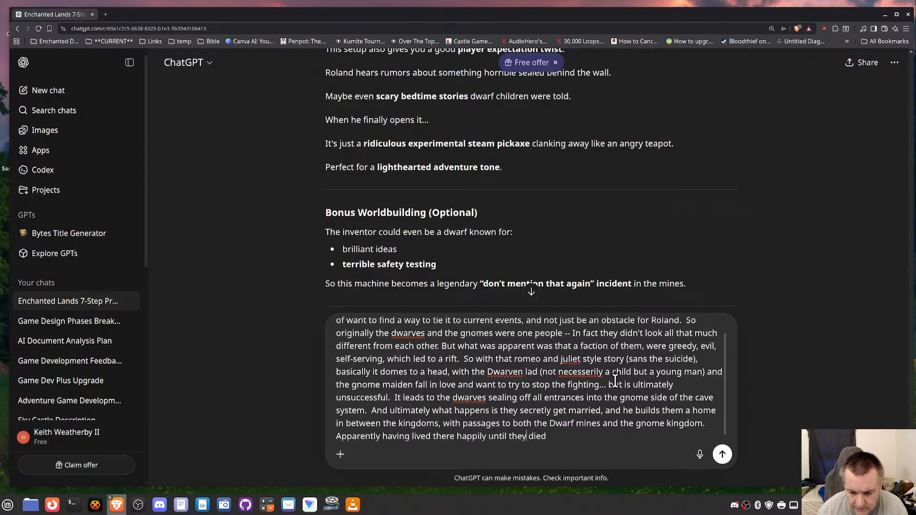
text(...)
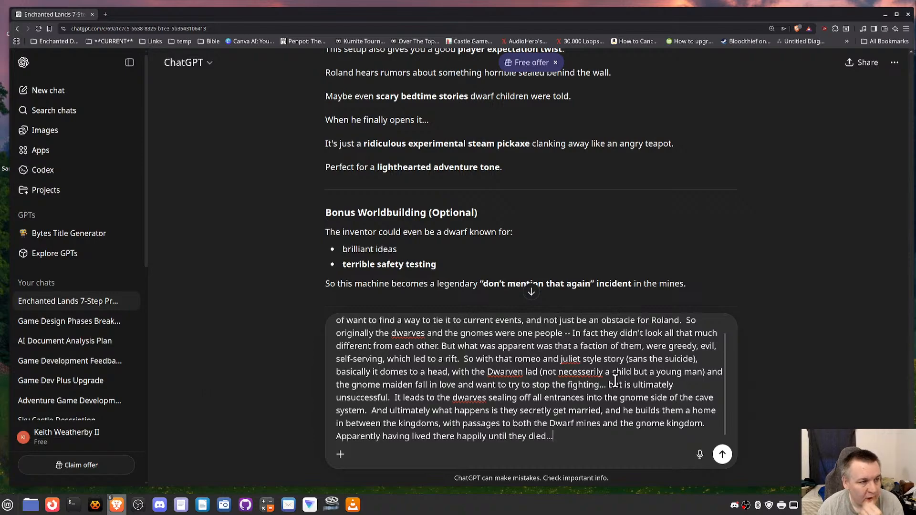
text(  I'm al)
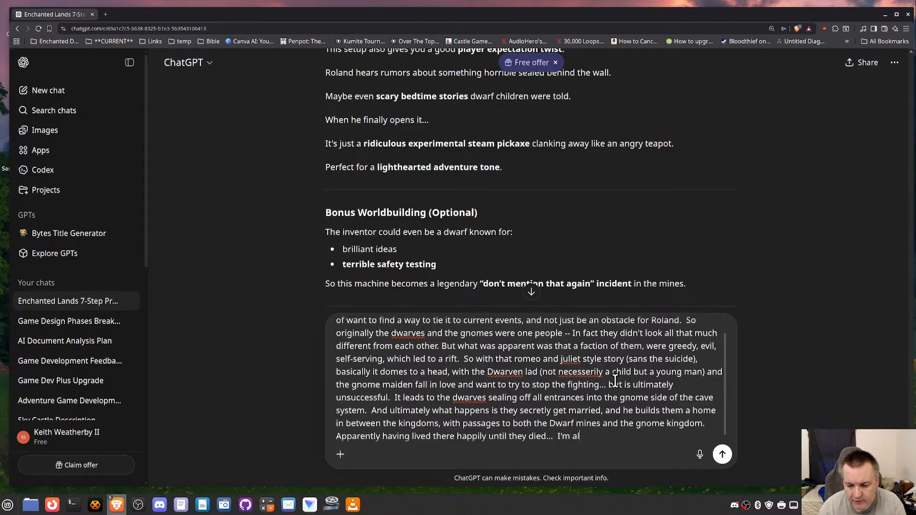
text(so thinking possibly )
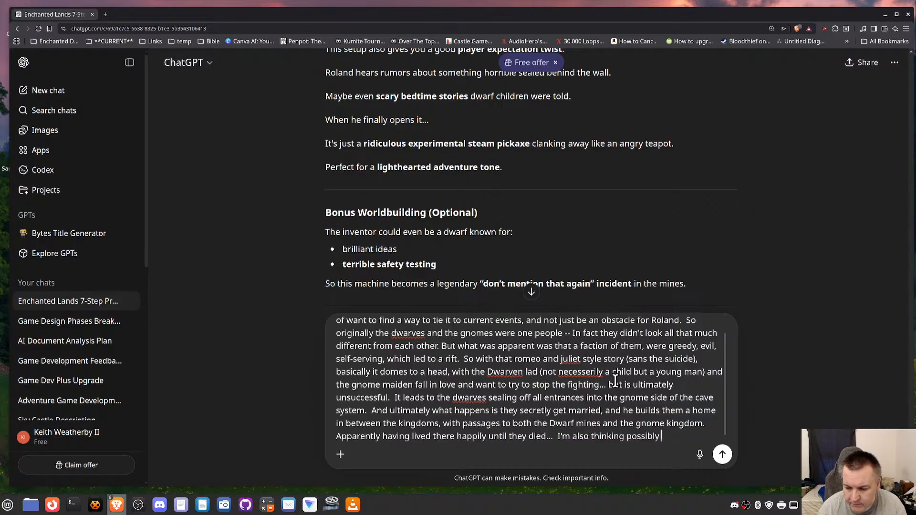
text(of the rom)
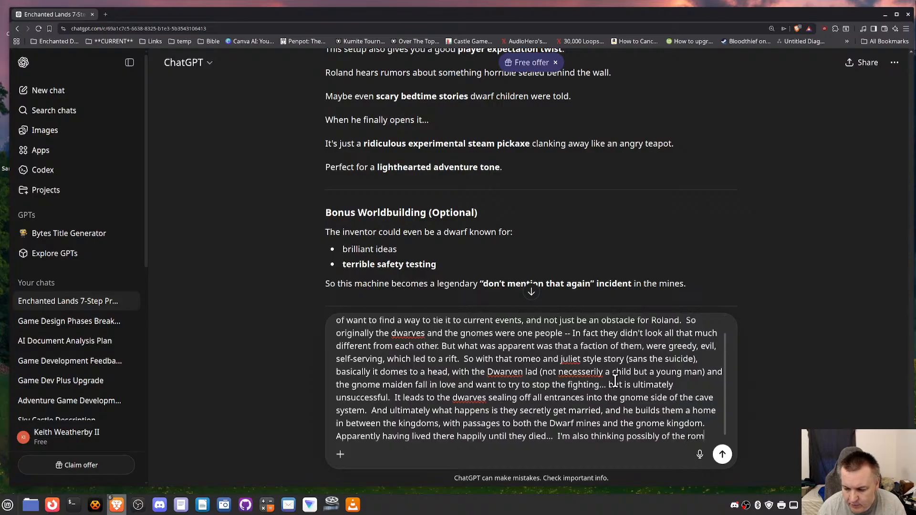
text(eo and jul)
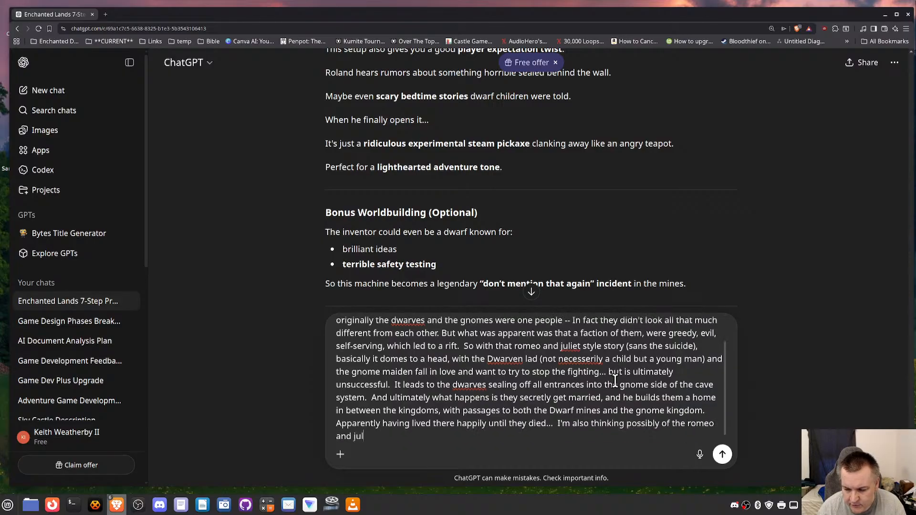
text(iet thing)
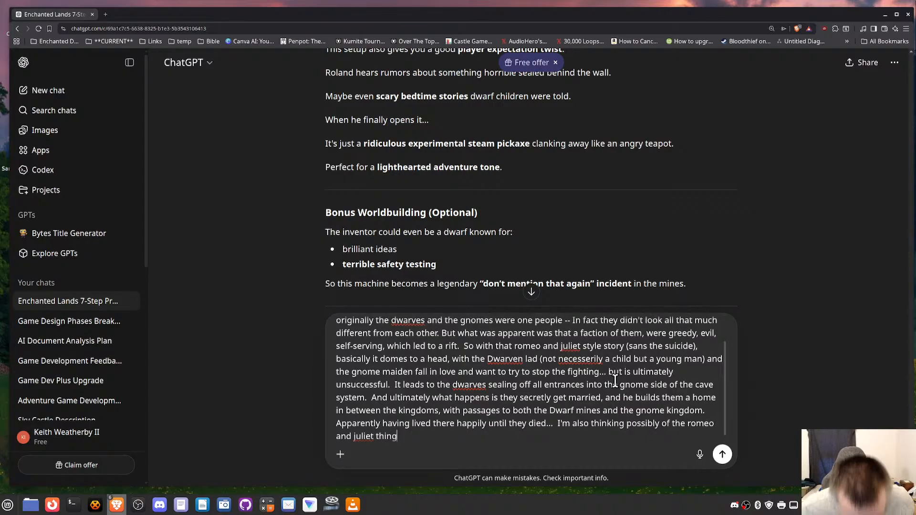
text( where the)
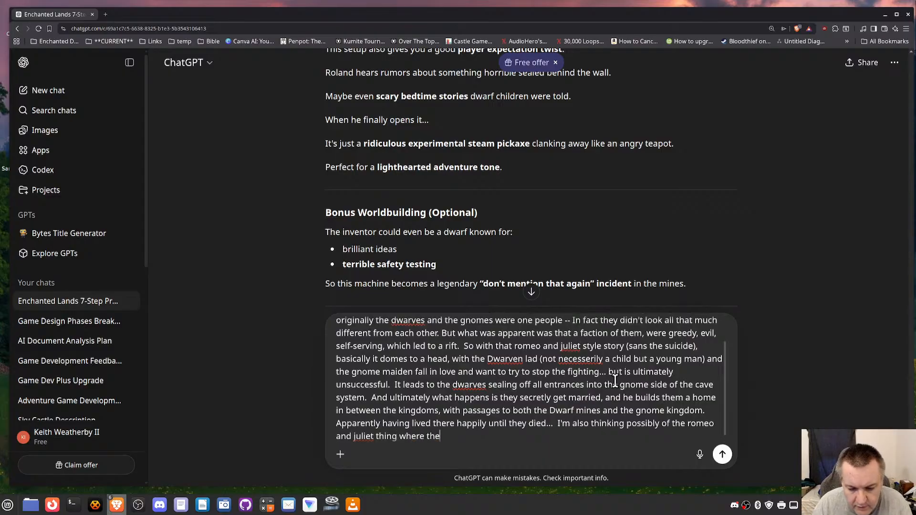
text( story is that they d)
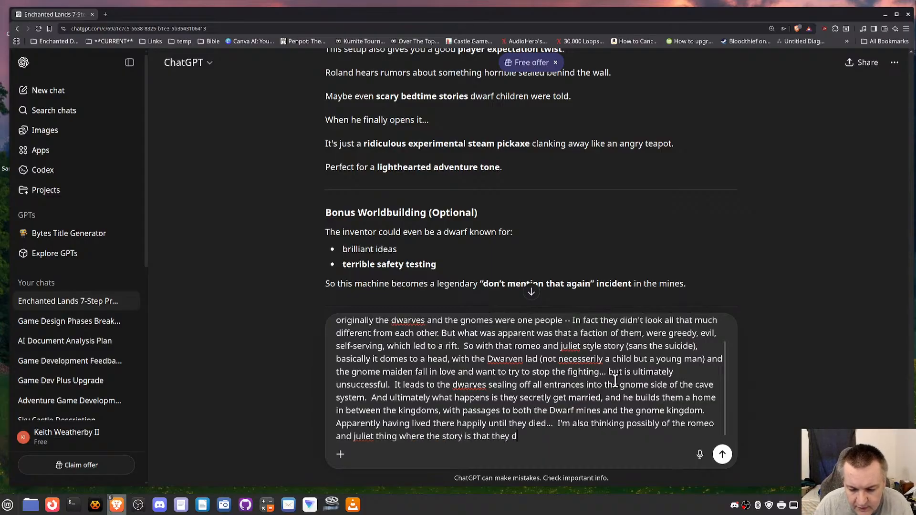
text(id die just li)
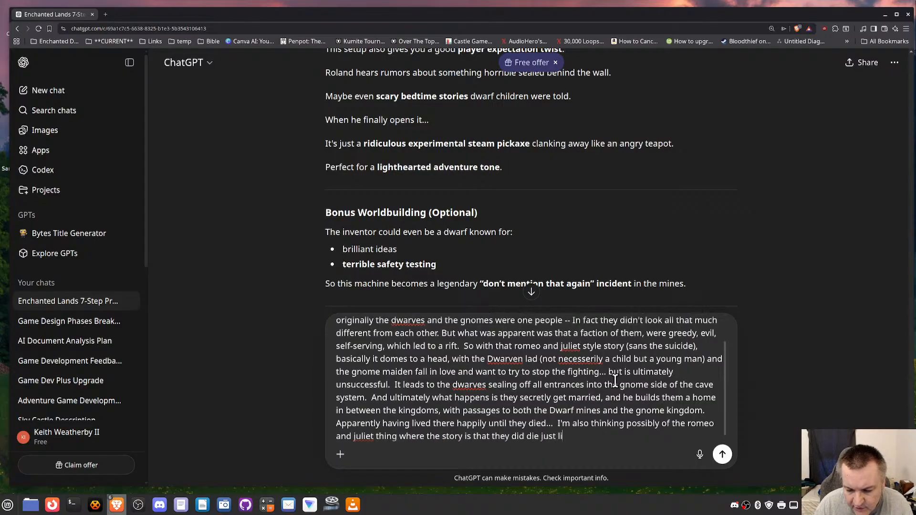
text(ke in shakespe)
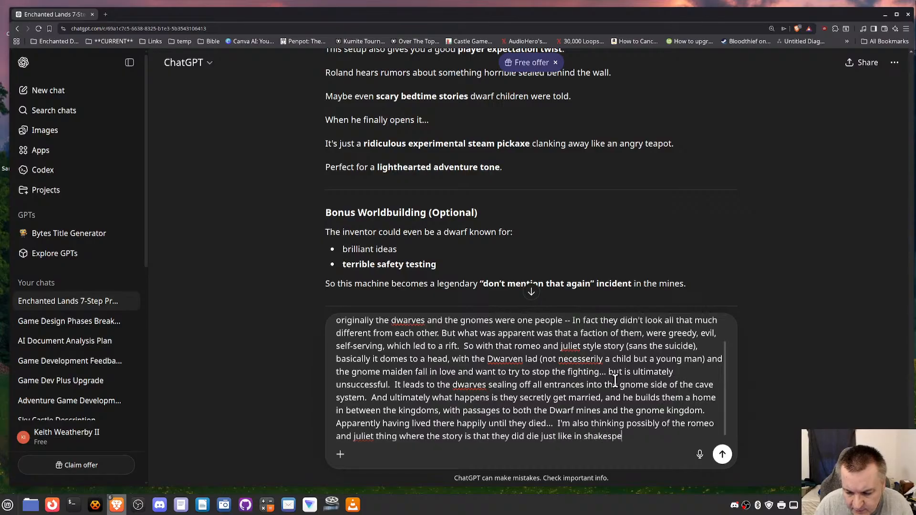
text(ares)
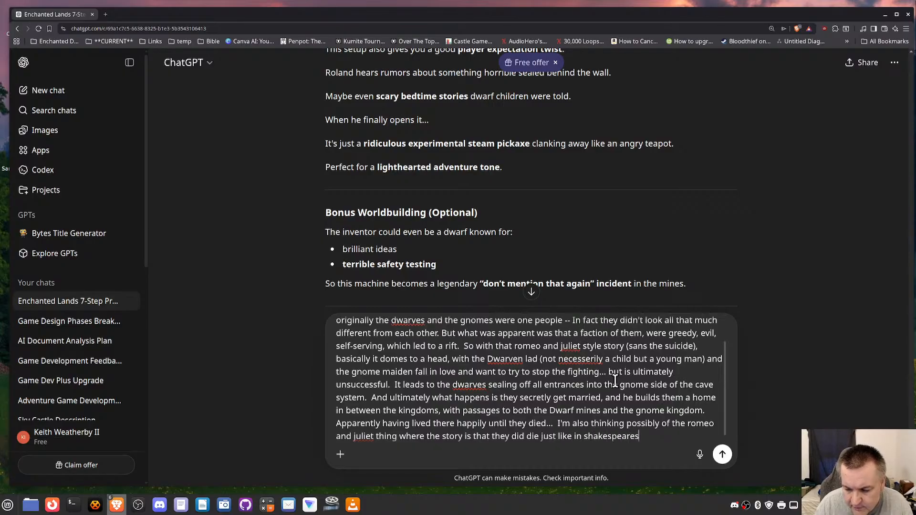
text('s play)
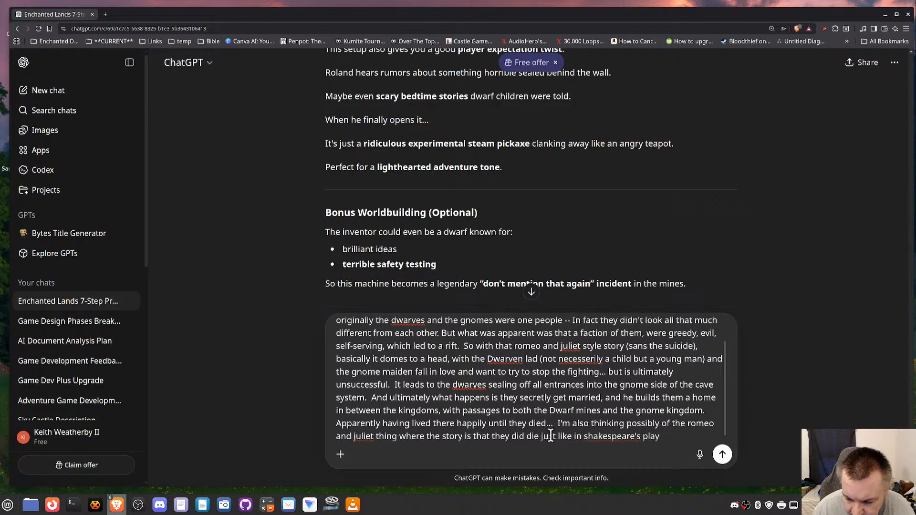
Step: Correct 'shakespeare's' to 'Shakespeare's' using the spellcheck suggestion
right_click(591, 436)
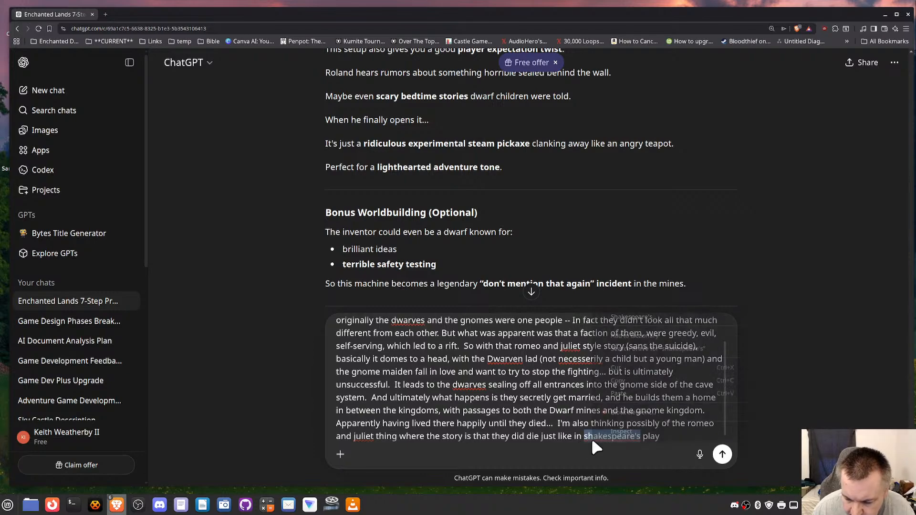
click(668, 317)
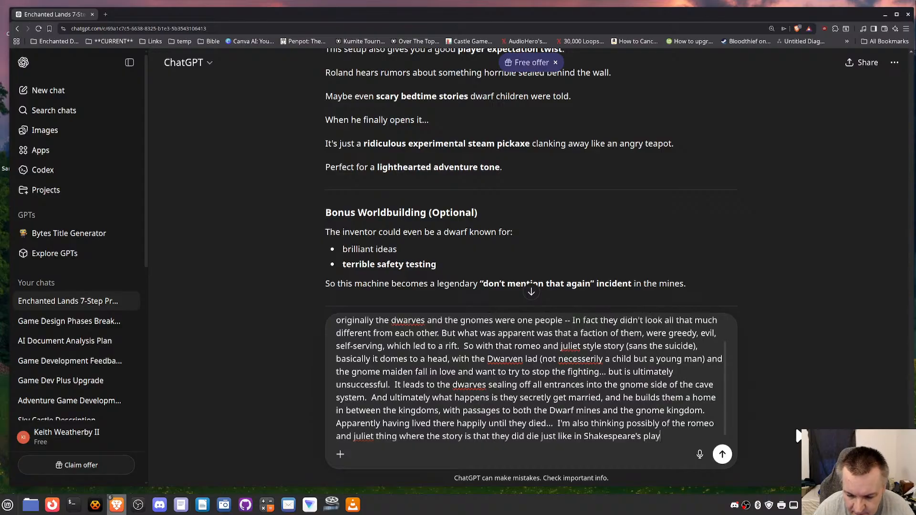
Step: Add that Roland finds this secret passage and learns the real story, then start another reference idea
key(BackSpace)
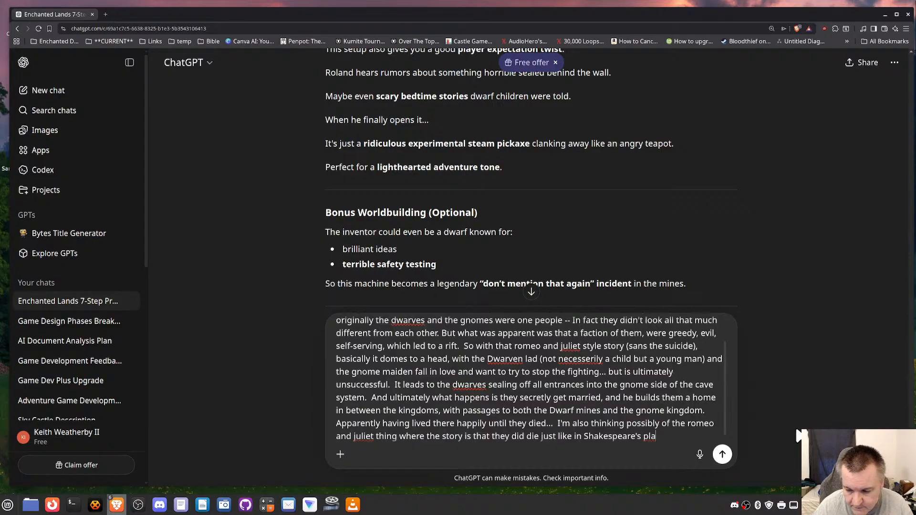
text(y, however )
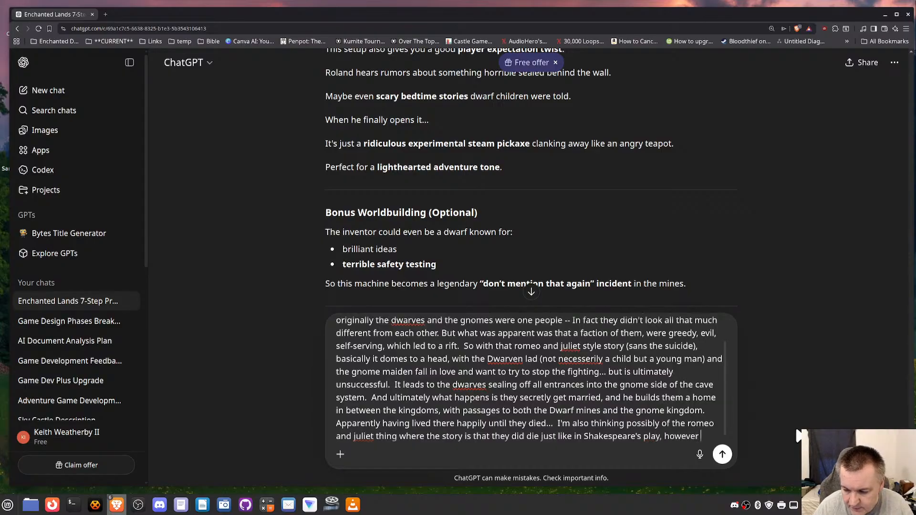
text(Roland ends up)
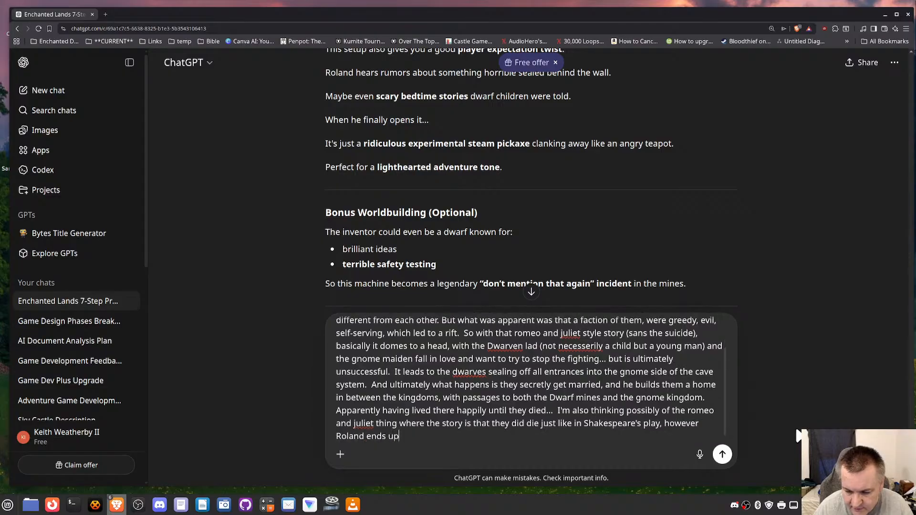
text( finding the)
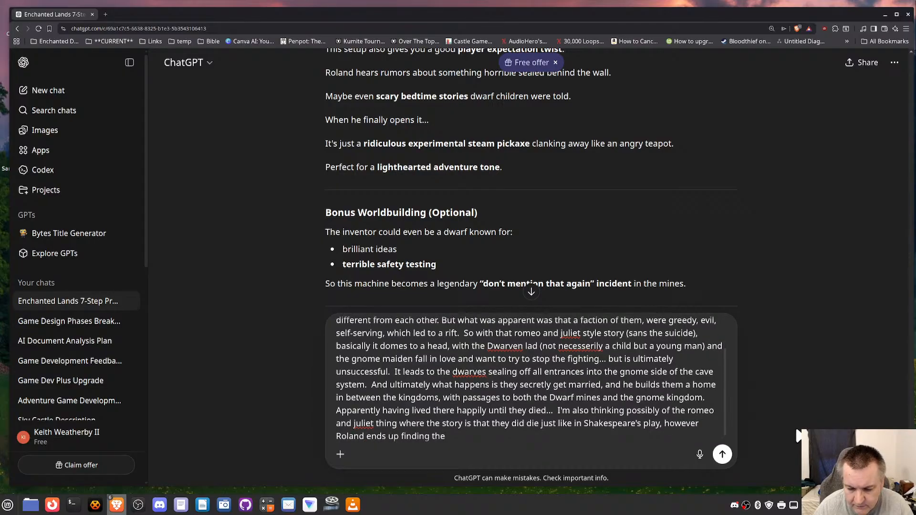
key(BackSpace)
text(is )
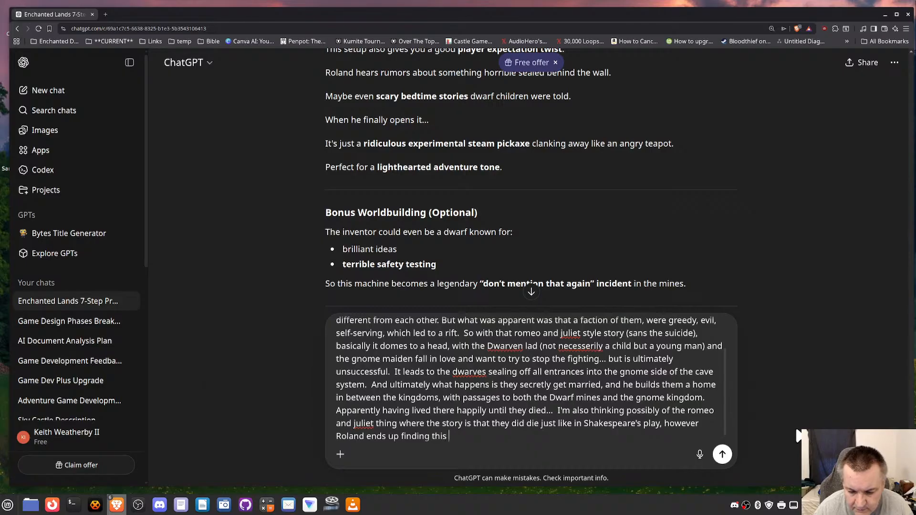
text(secret pas)
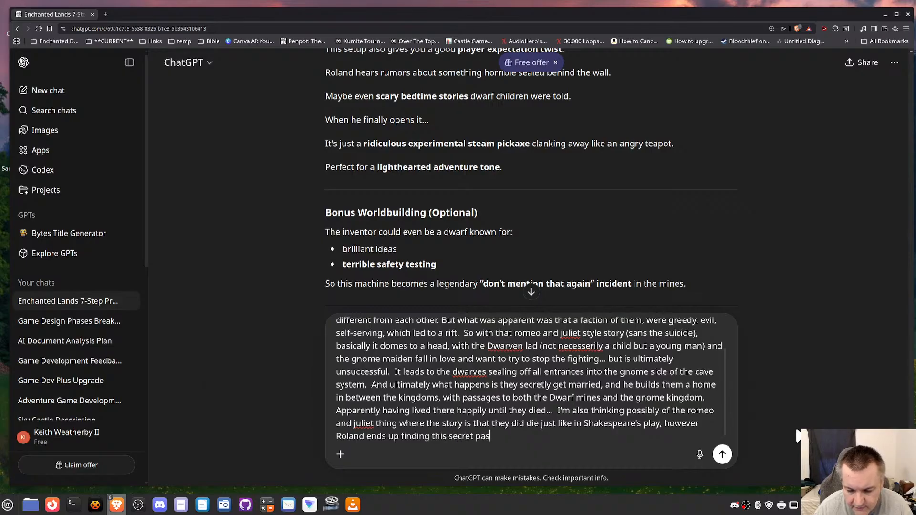
text(sage in a)
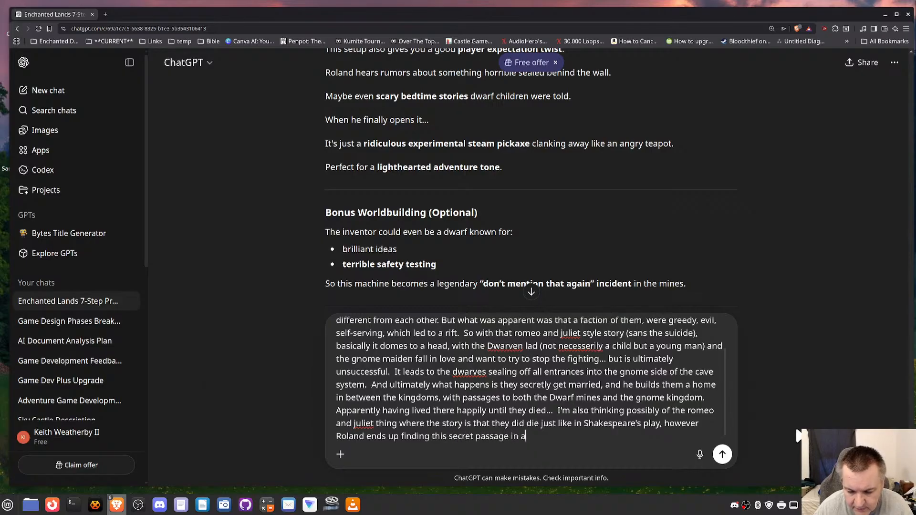
text(nd out and finds ou)
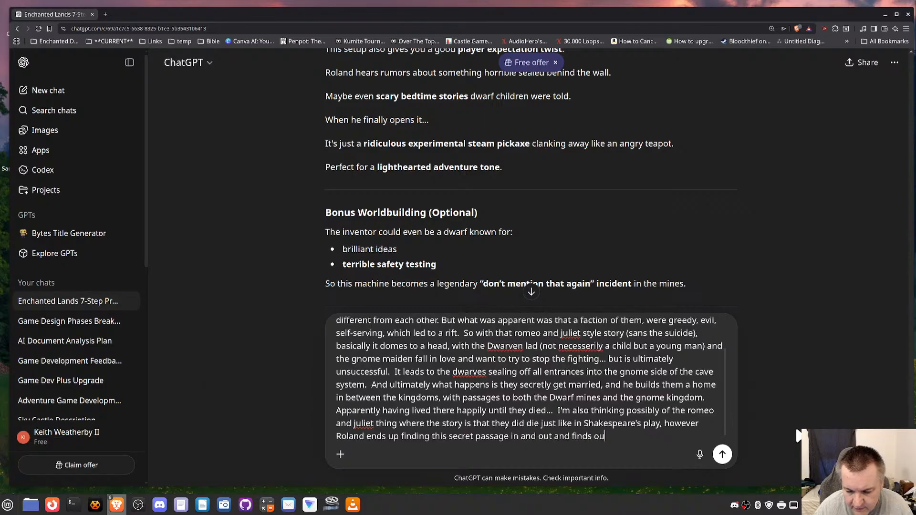
text(t the real story)
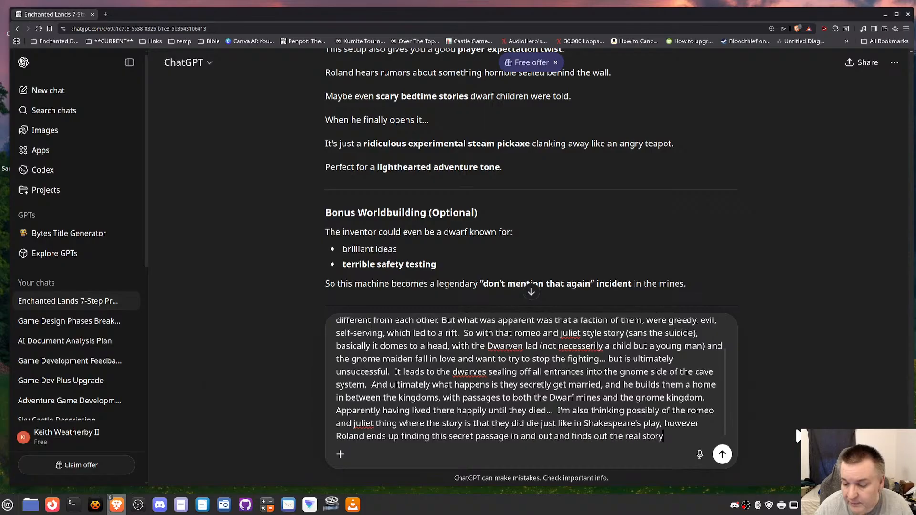
text(.  I could even )
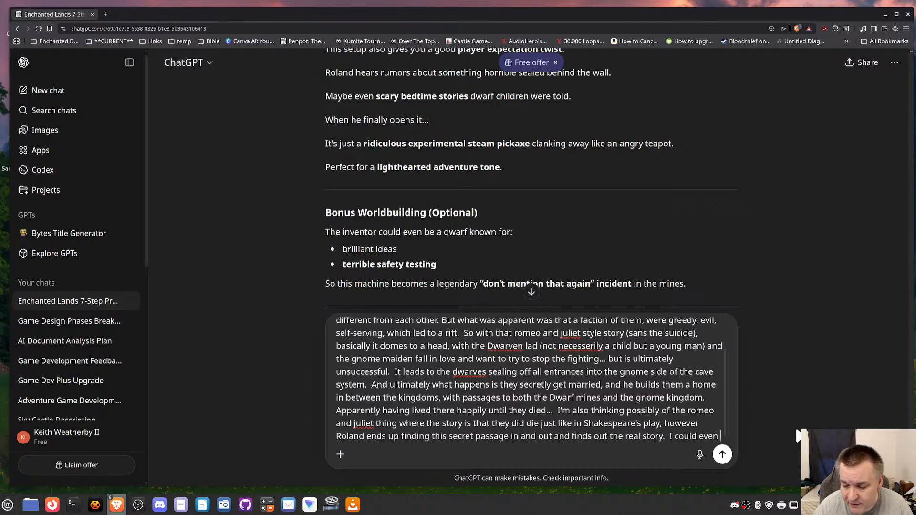
text(slot in a )
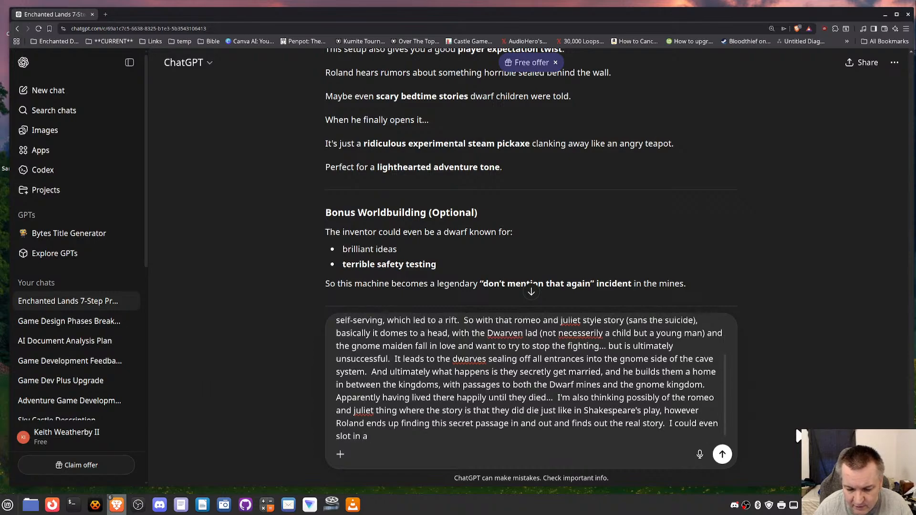
text(refer)
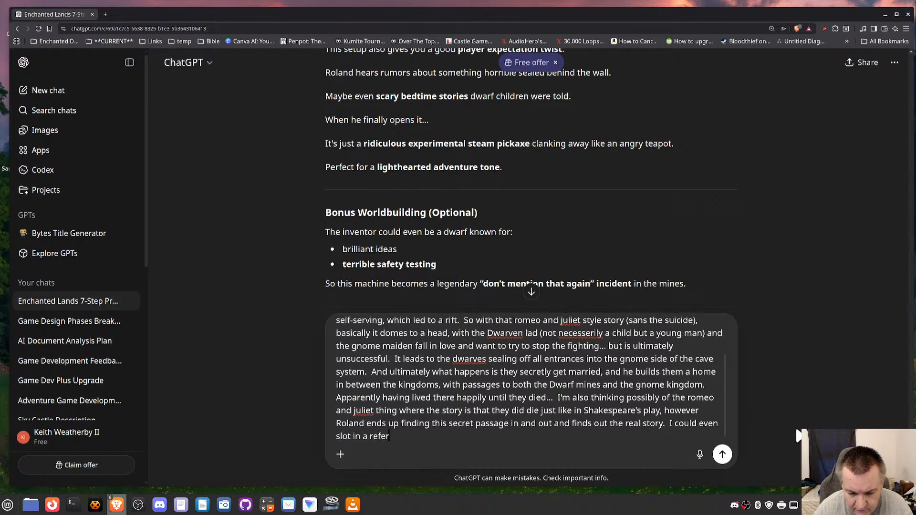
text(ence)
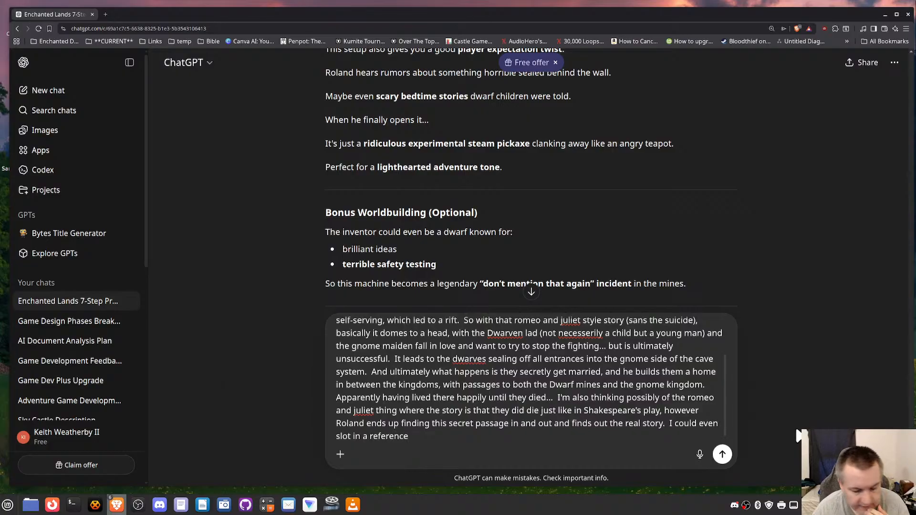
text( where )
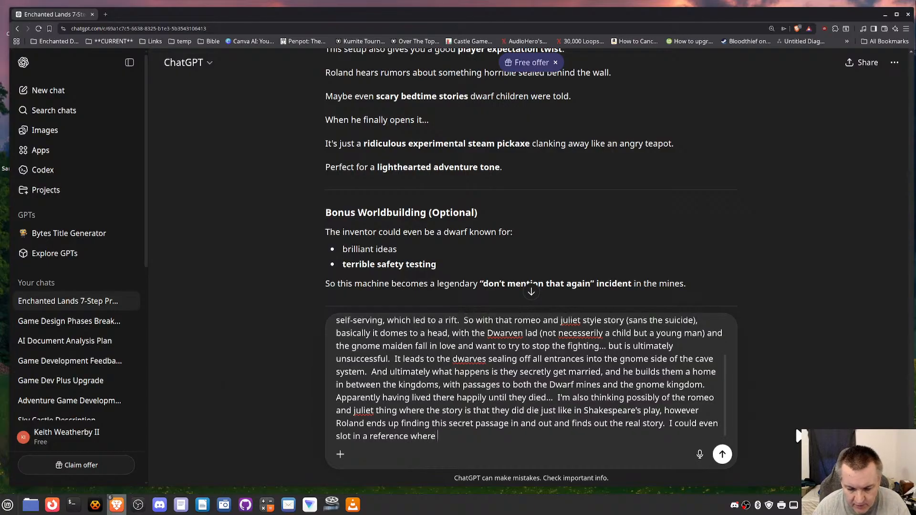
text(the idea is that )
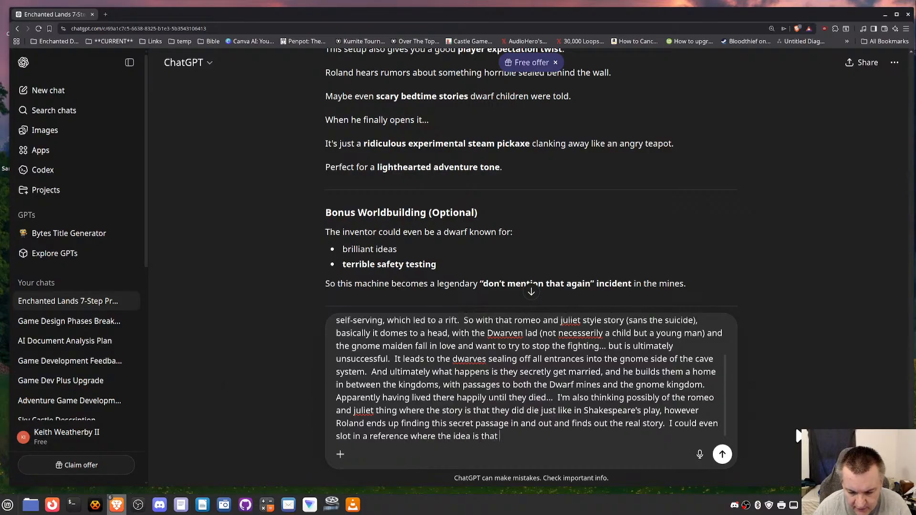
text(Shakes)
Step: Continue the draft: Shakespeare actually visited Enchanted Lands 'way-way-way back in the day' and used this story
key(BackSpace)
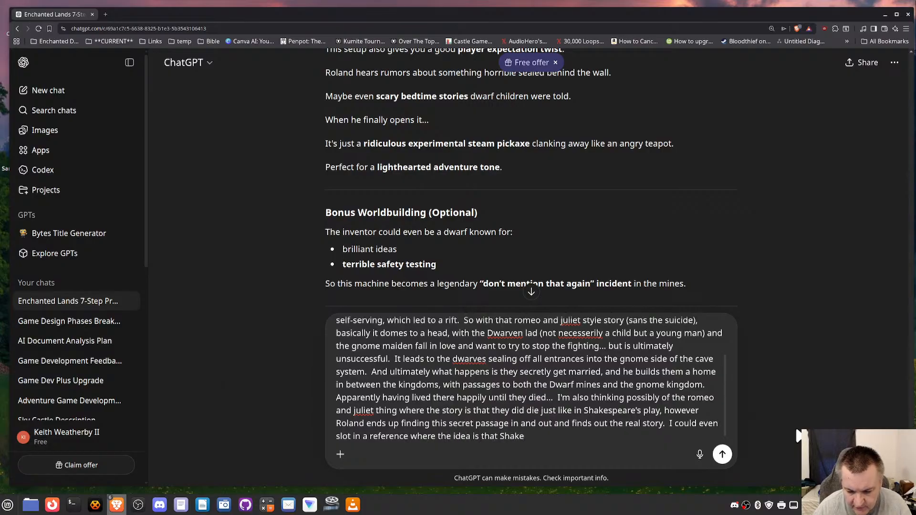
text(sp3)
key(BackSpace)
text(eare)
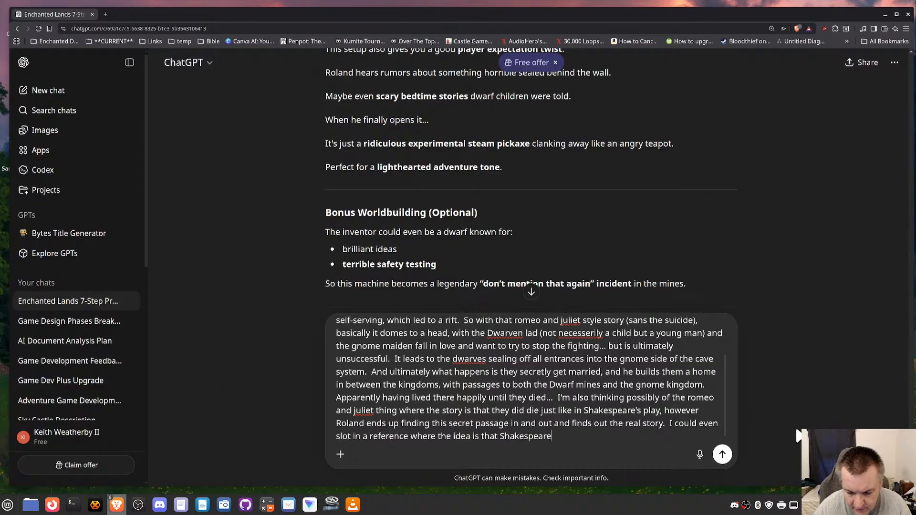
text( actually)
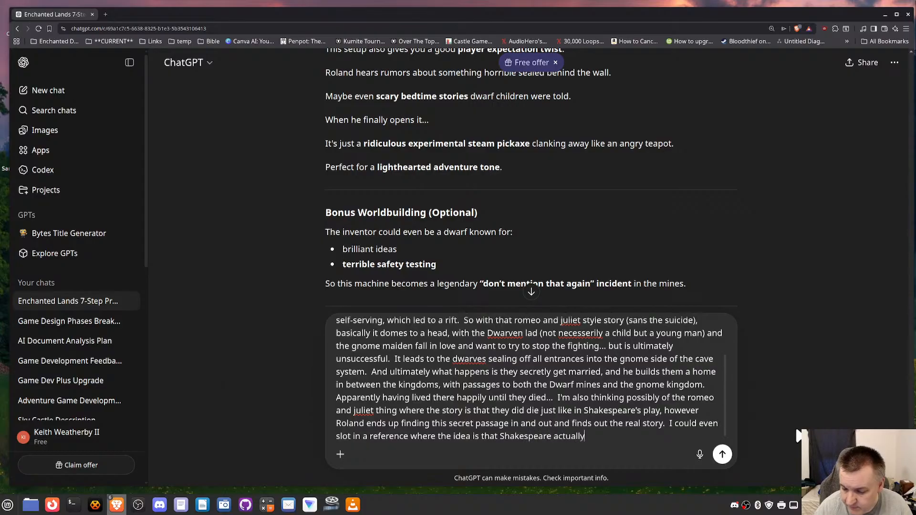
text( visited E)
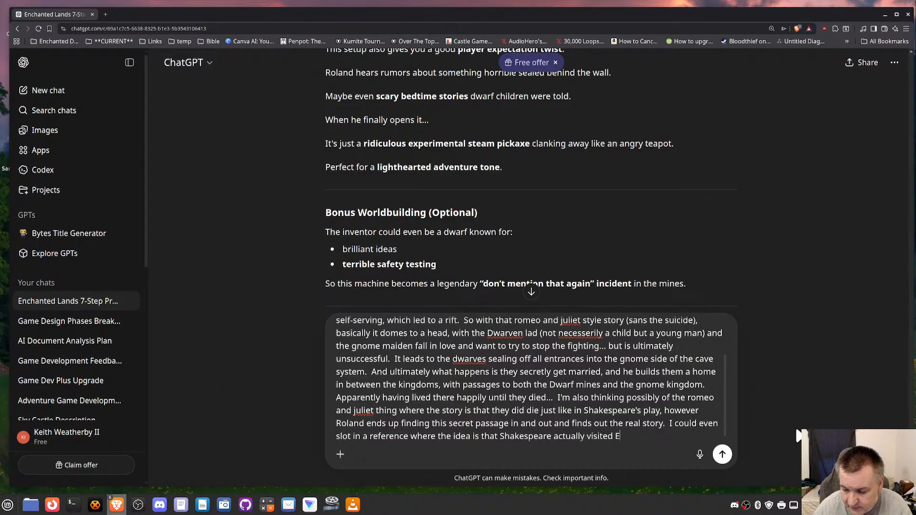
text(nchanted Lands )
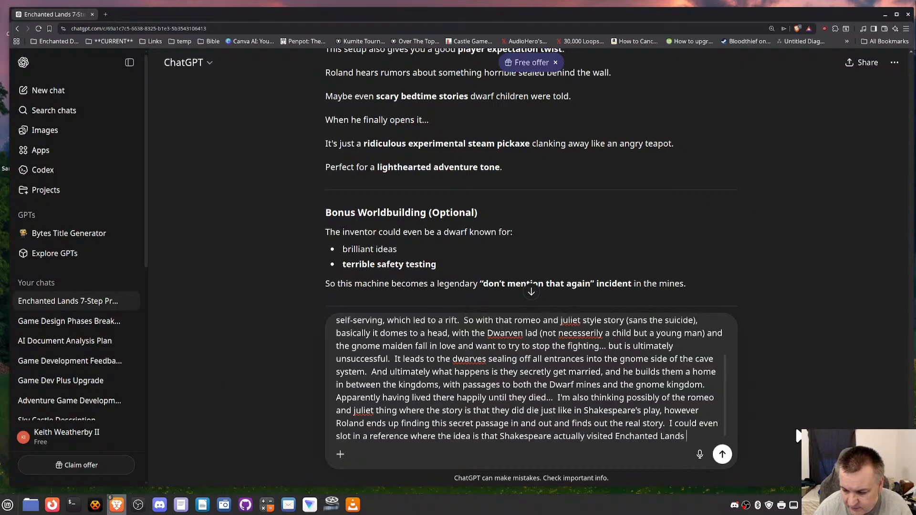
text(way-way)
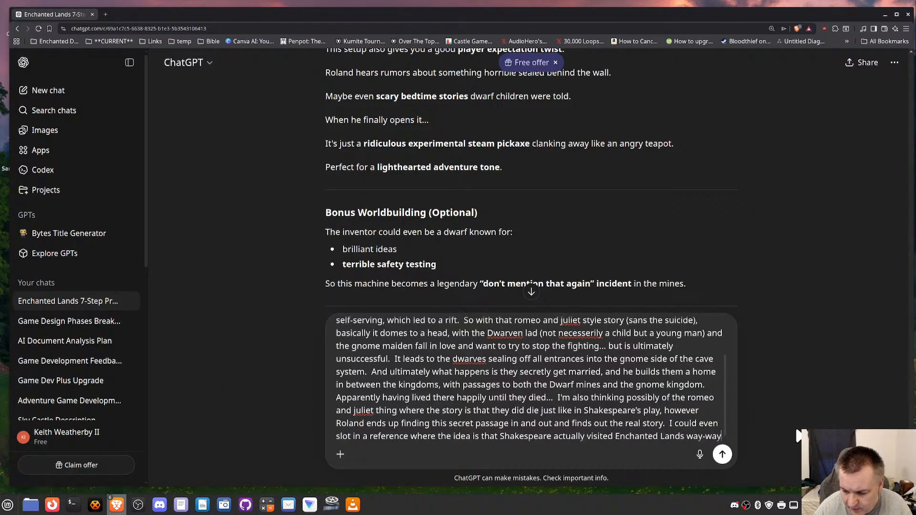
text(-way back in the )
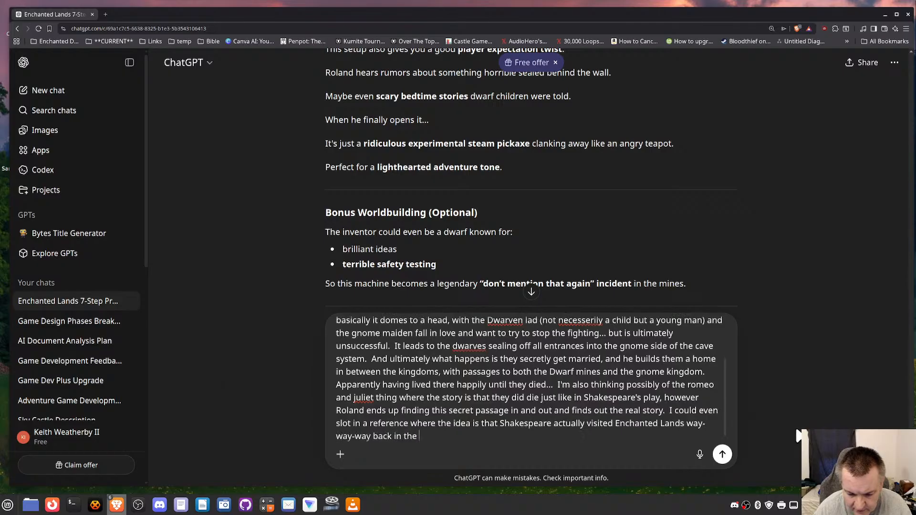
text(day, and)
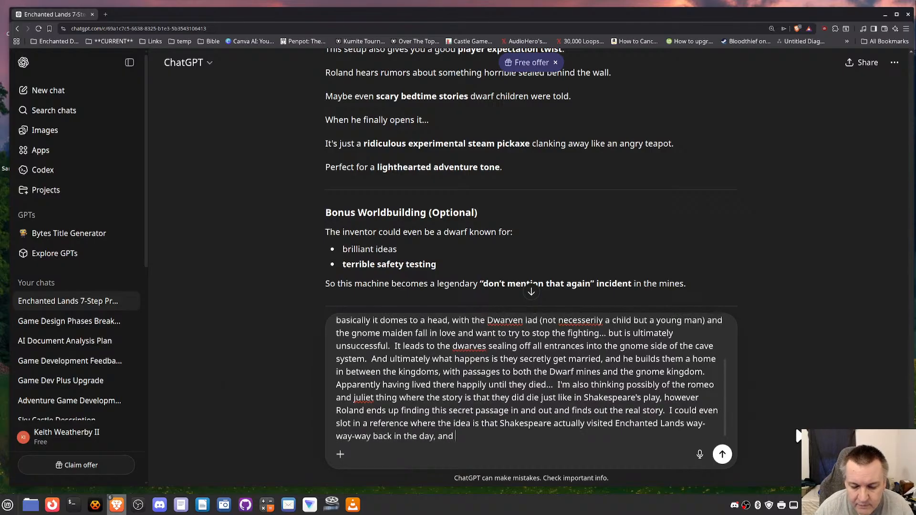
text( use this story to )
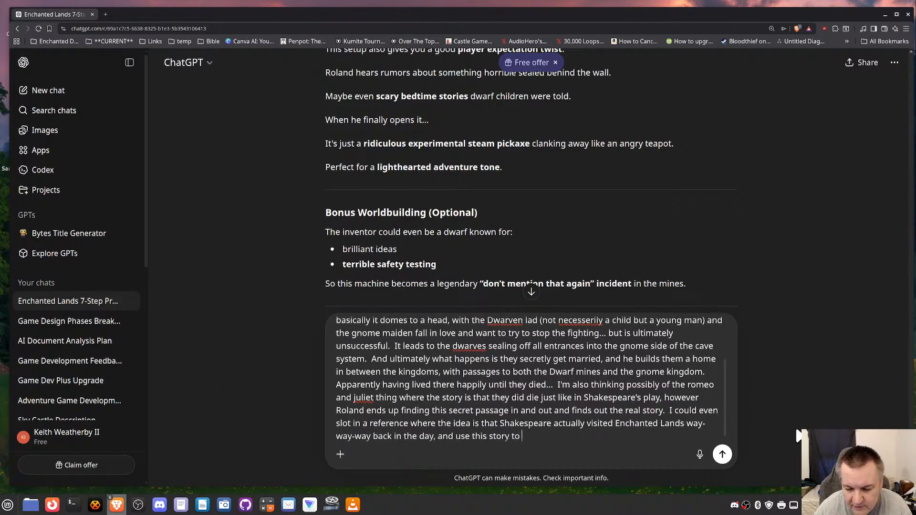
text(inspire romeo)
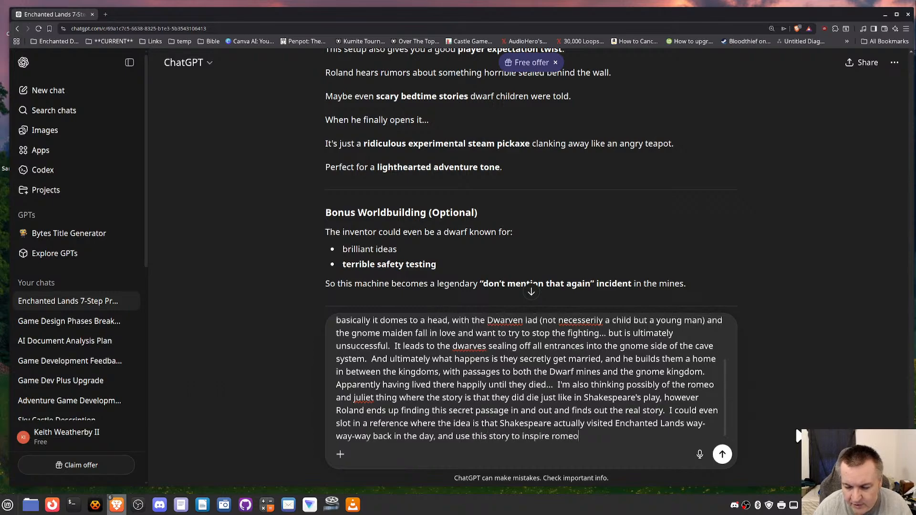
text( and juliet)
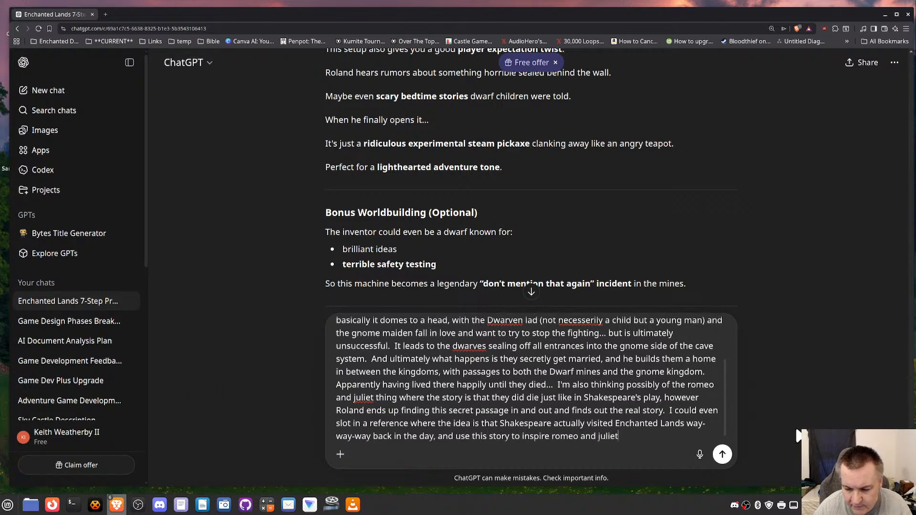
text(.  )
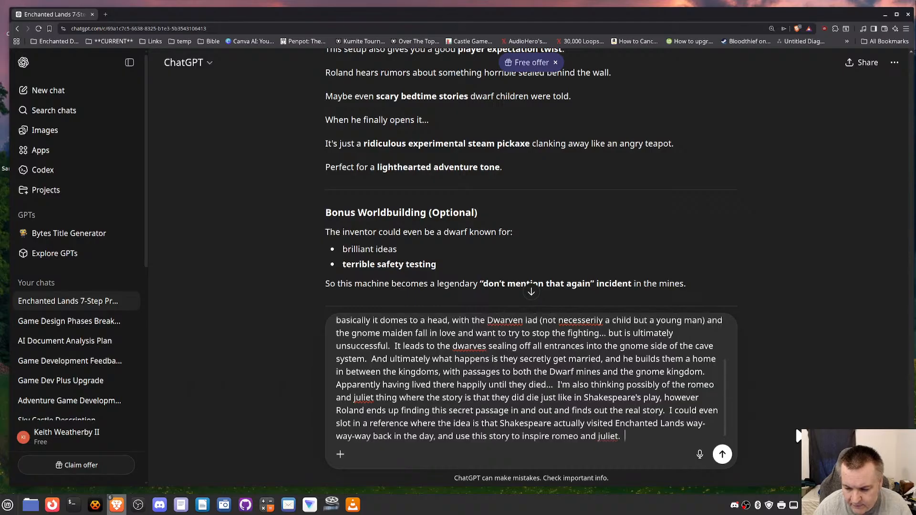
text(Since I'm gong)
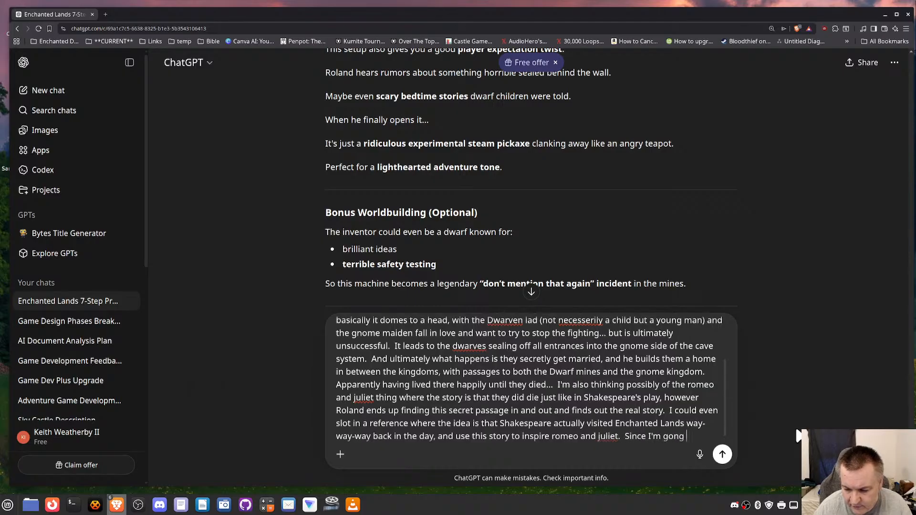
Step: Add that the game will pack references, homages and in-jokes of pop-culture and history, so this works well
key(BackSpace)
key(BackSpace)
key(BackSpace)
text(ing to eventually pack a)
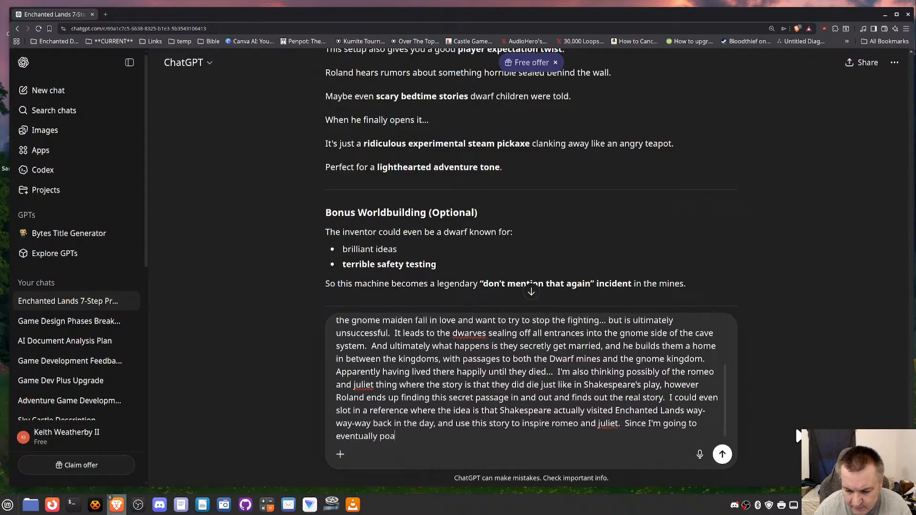
text( bunch of)
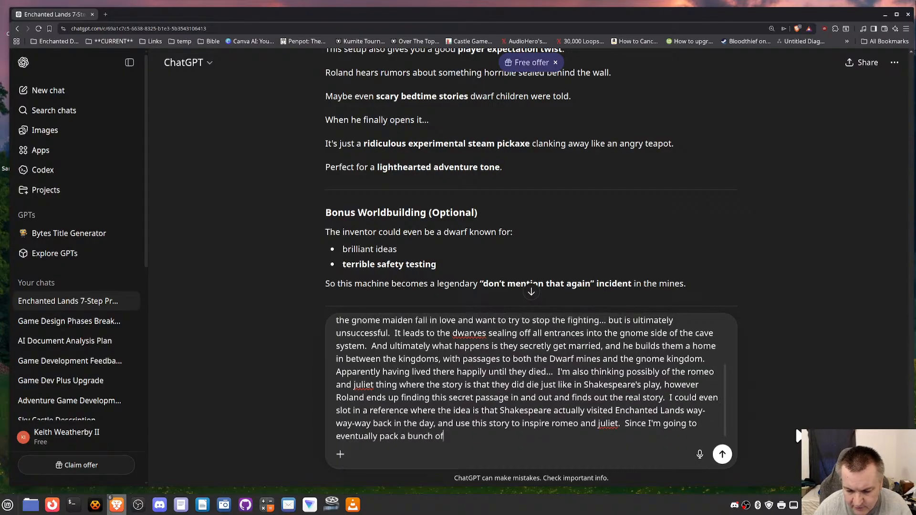
text( references, hom)
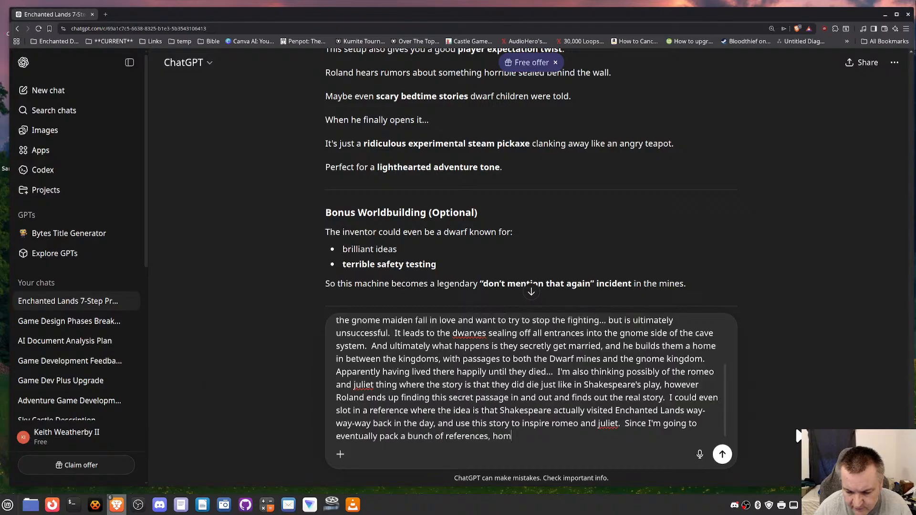
text(ages)
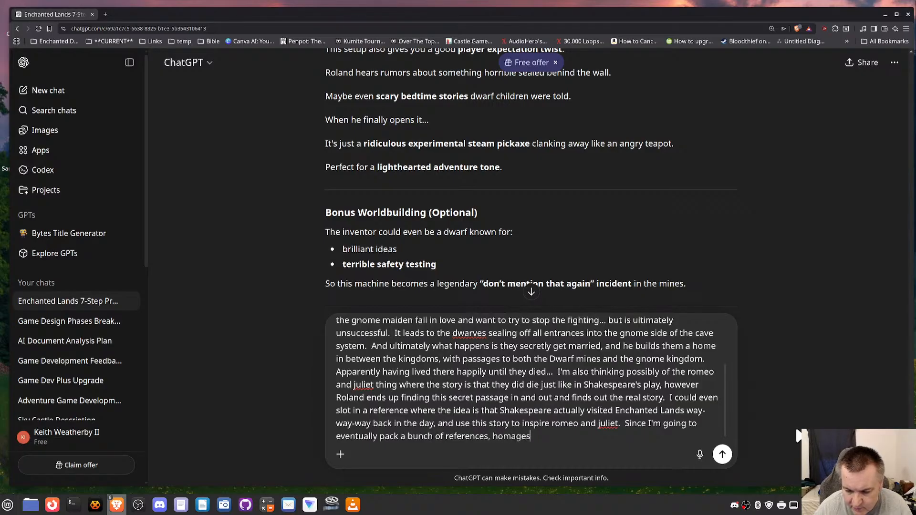
text(, and)
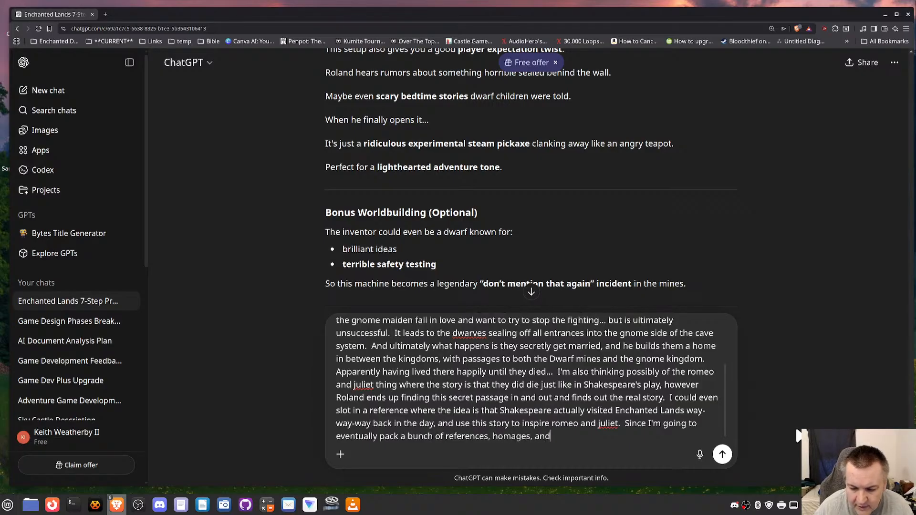
text(i)
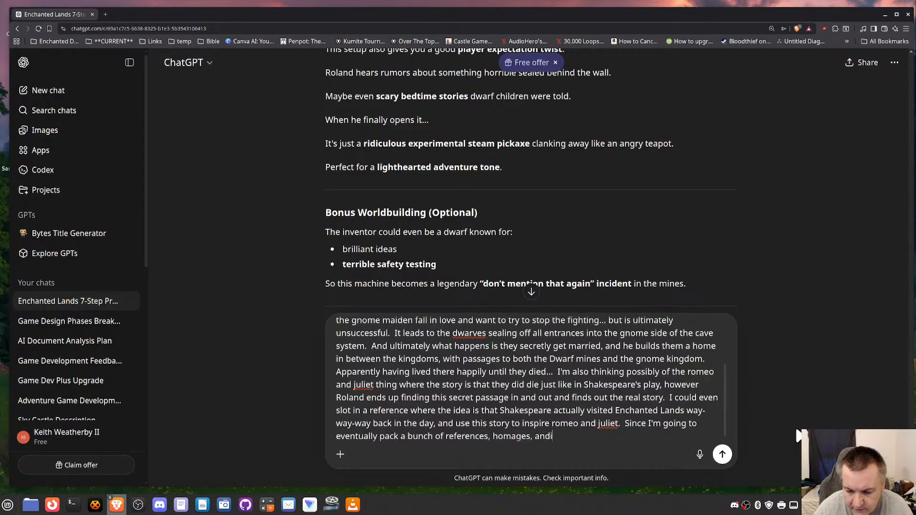
key(BackSpace)
text(in-jokes)
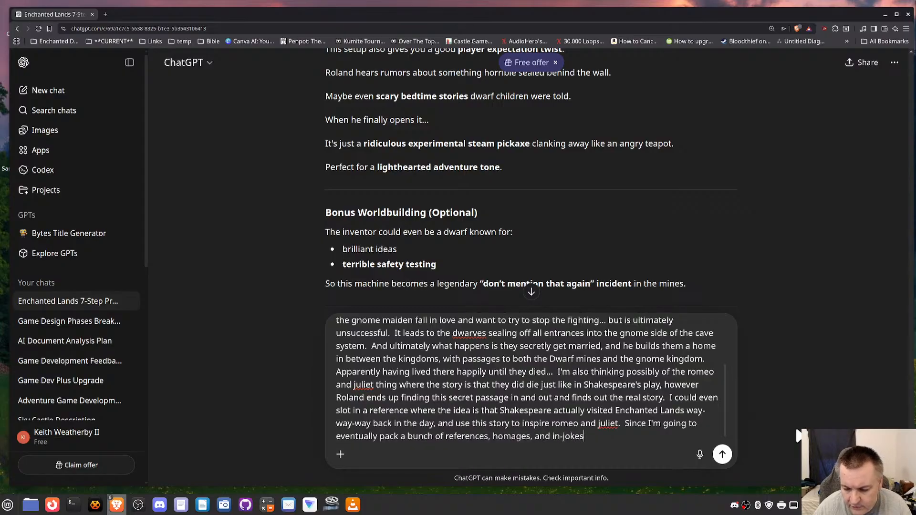
text( of )
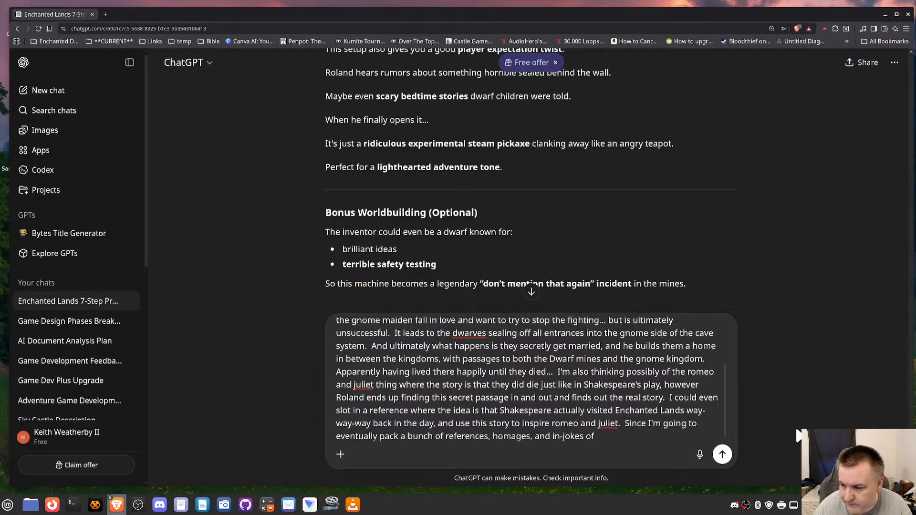
text(pop-cultu)
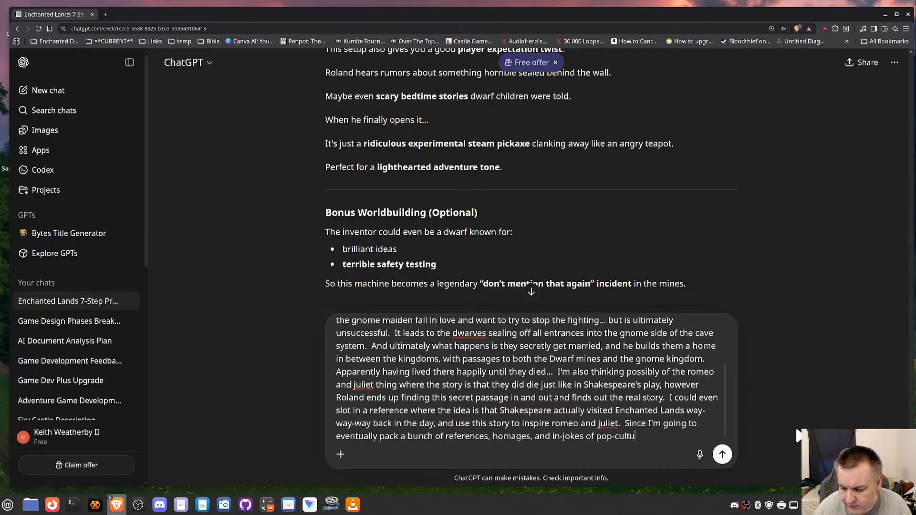
text(re and maybe )
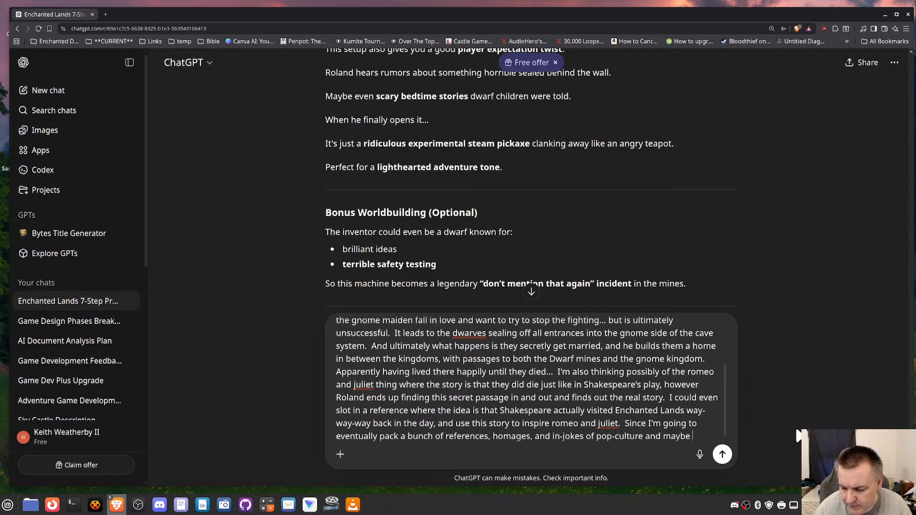
text(hs)
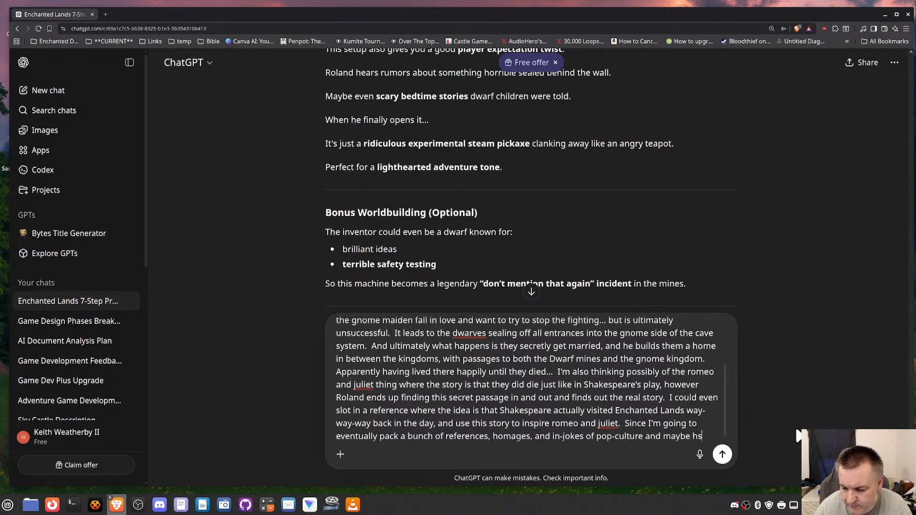
key(BackSpace)
text(istory)
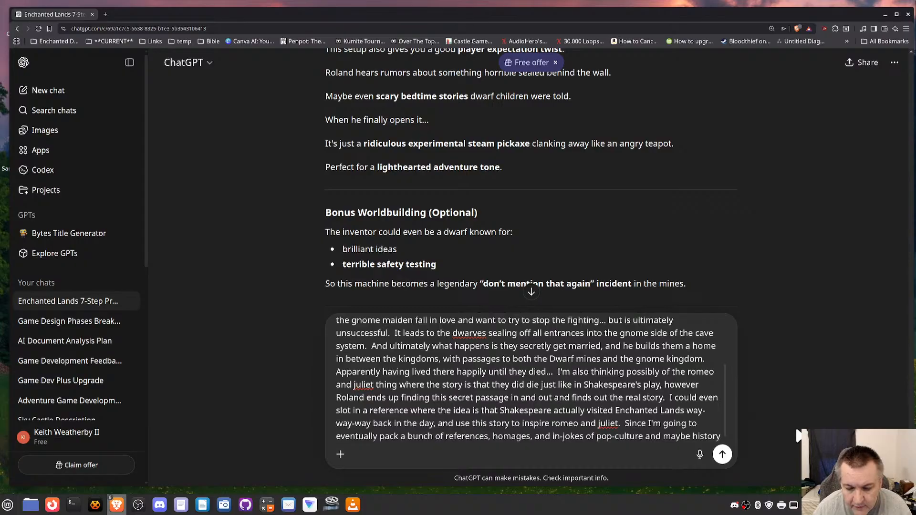
text(.  So this)
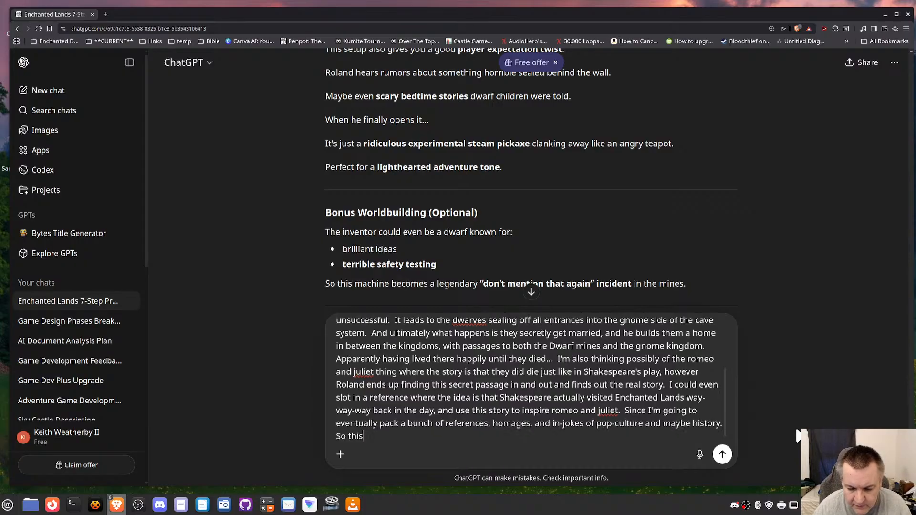
text( would work very )
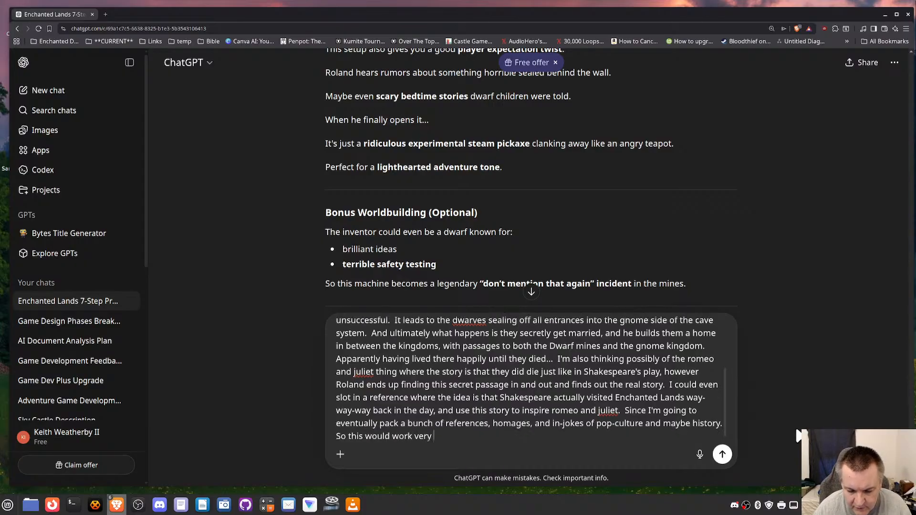
text(well.)
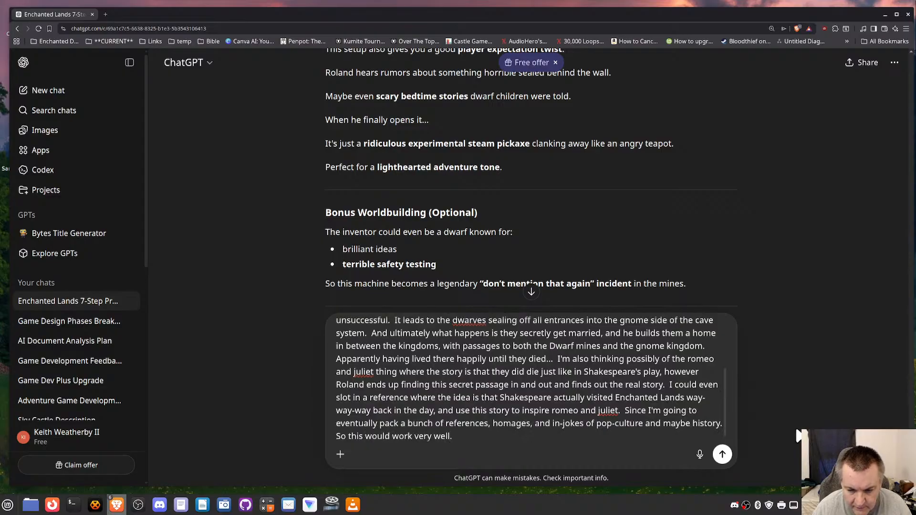
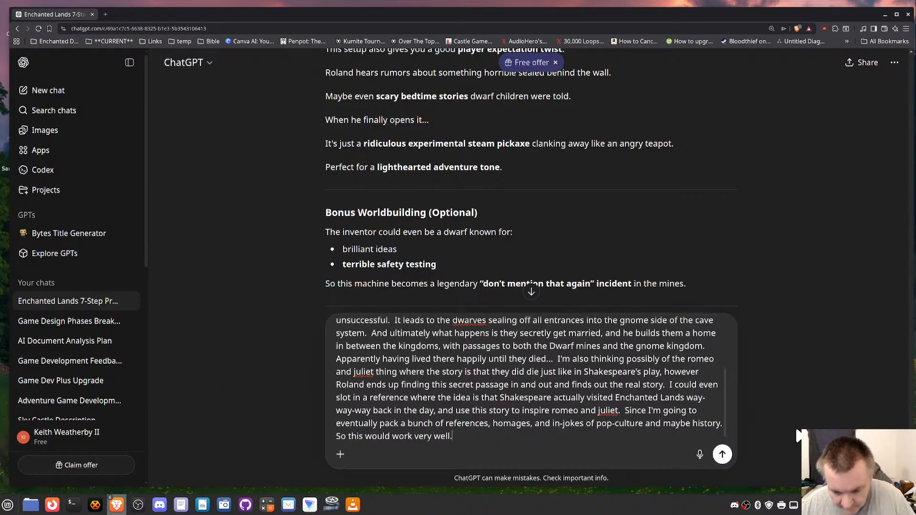
Step: Add the dwarven-library idea that the puzzle book isn't traditional dwarven literature, end with ' --' and send
text(Also)
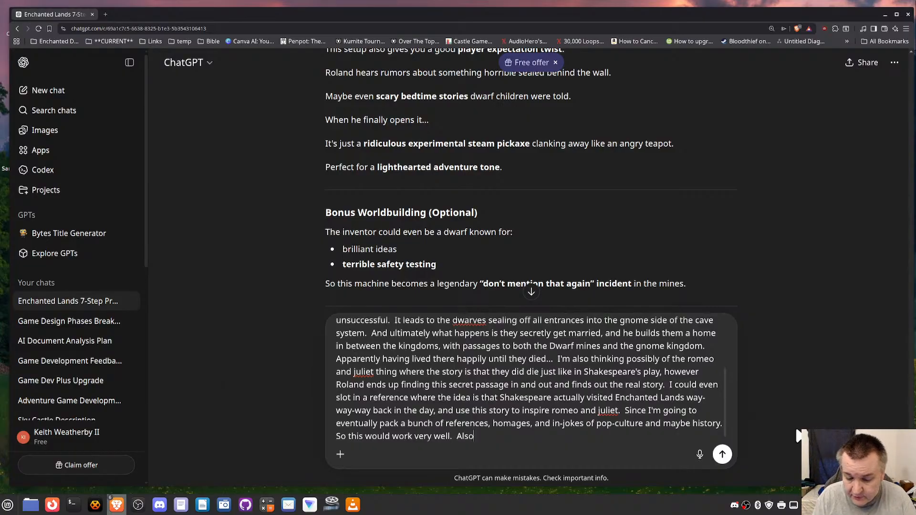
text( I just thought )
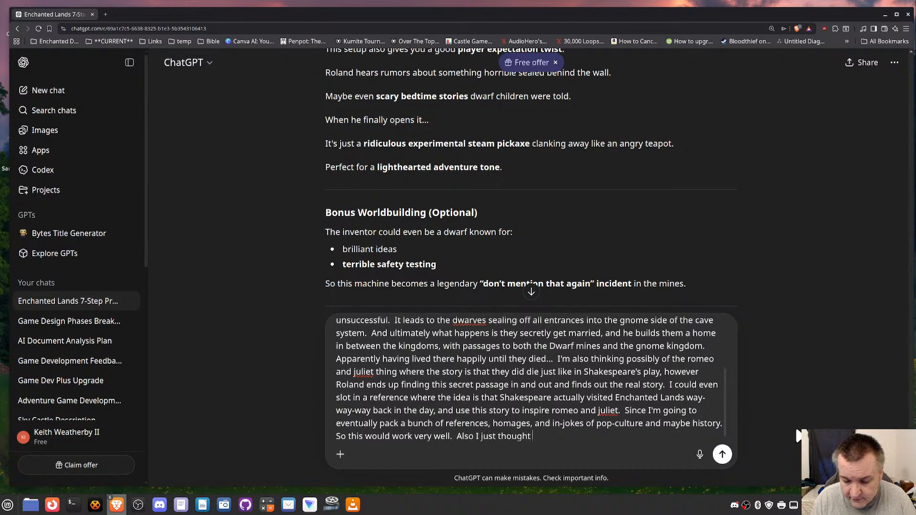
text(of an idea)
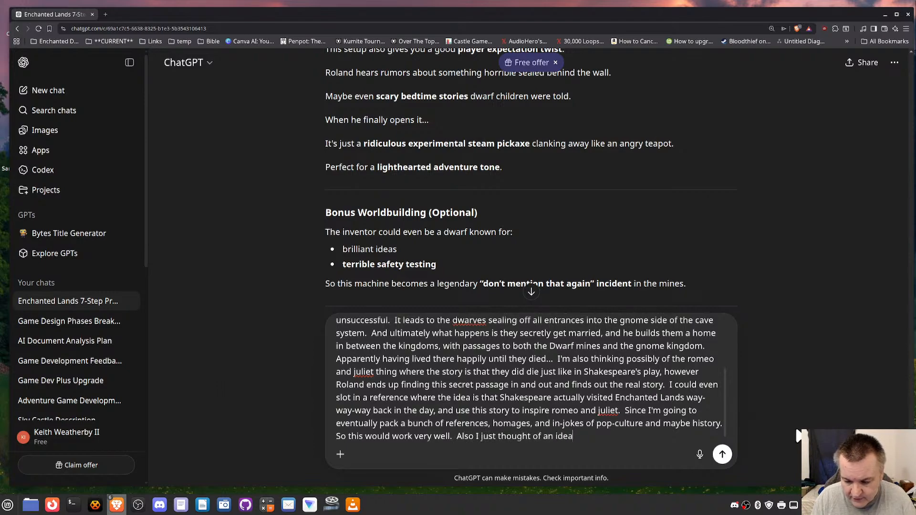
text( being that in the d)
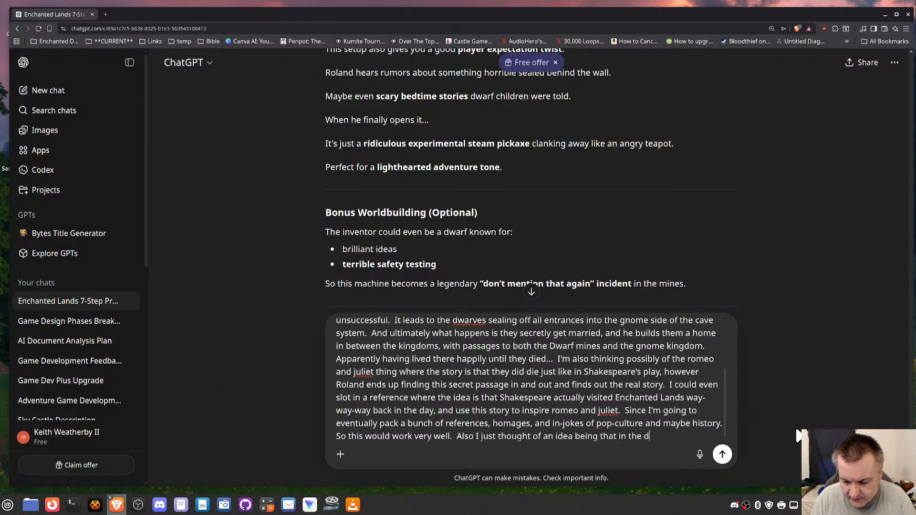
text(warven library )
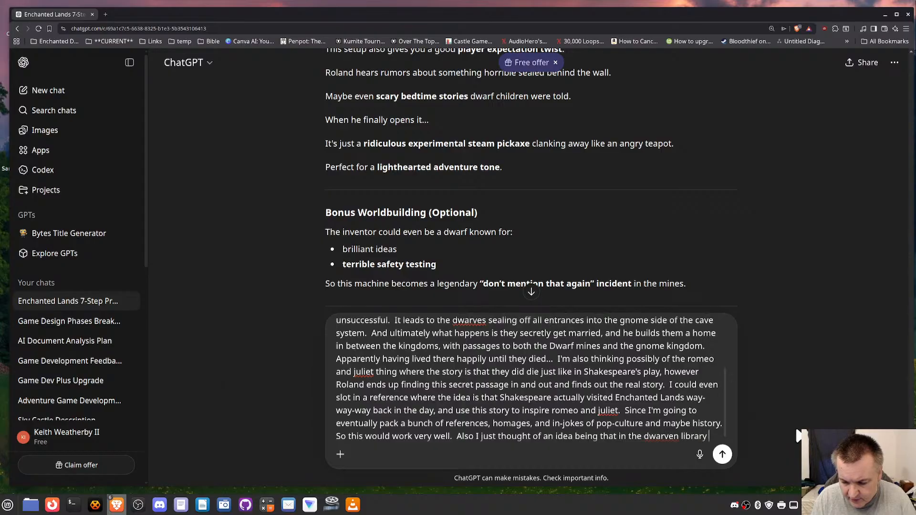
text(the one that a )
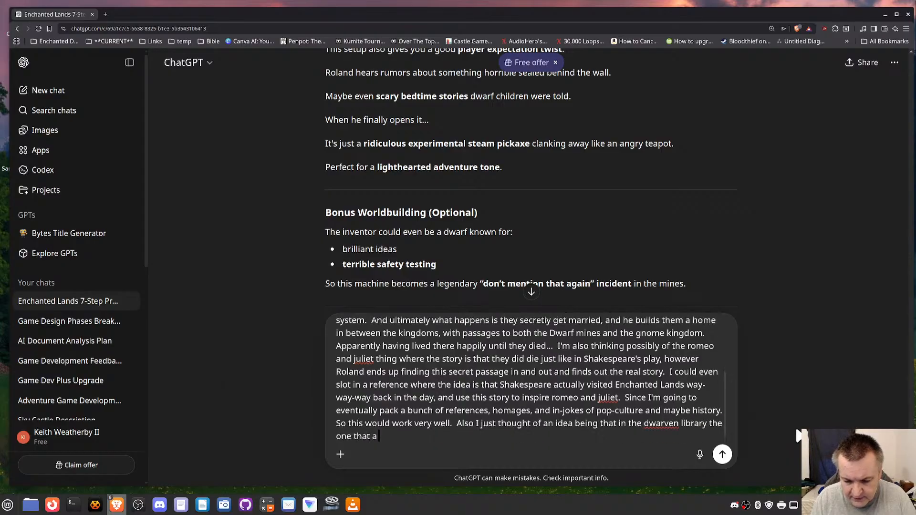
text(special bo)
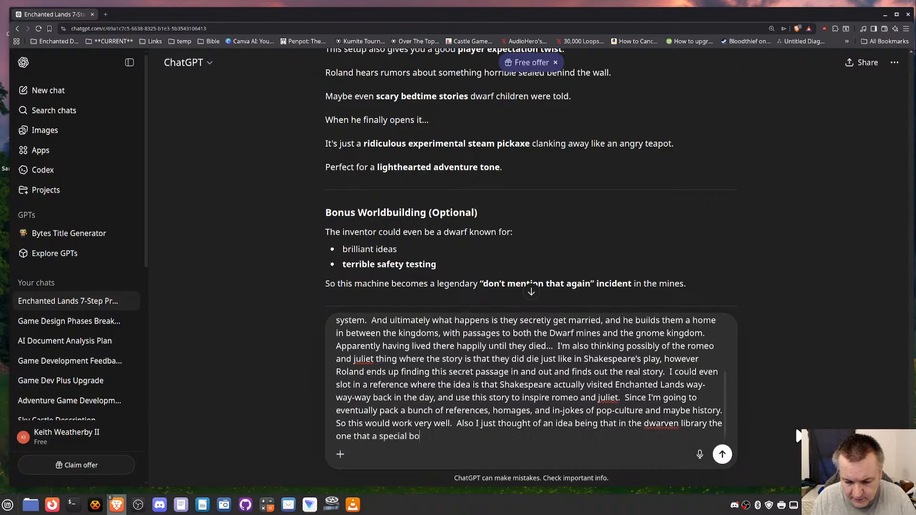
text(ok opens the sec)
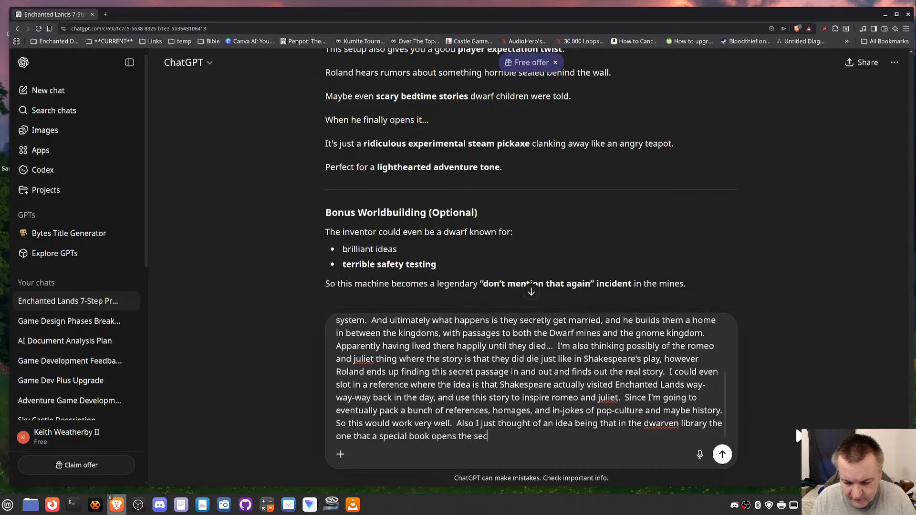
text(ret passage)
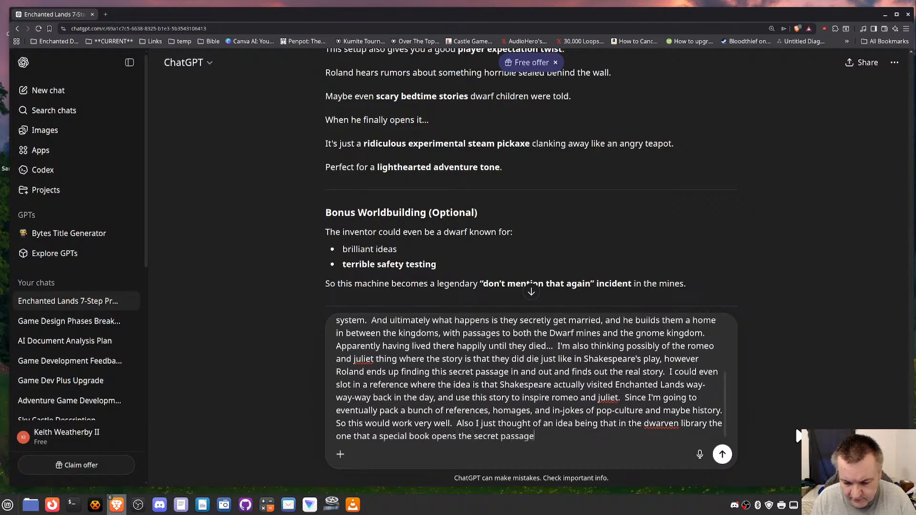
text(way, could actuall)
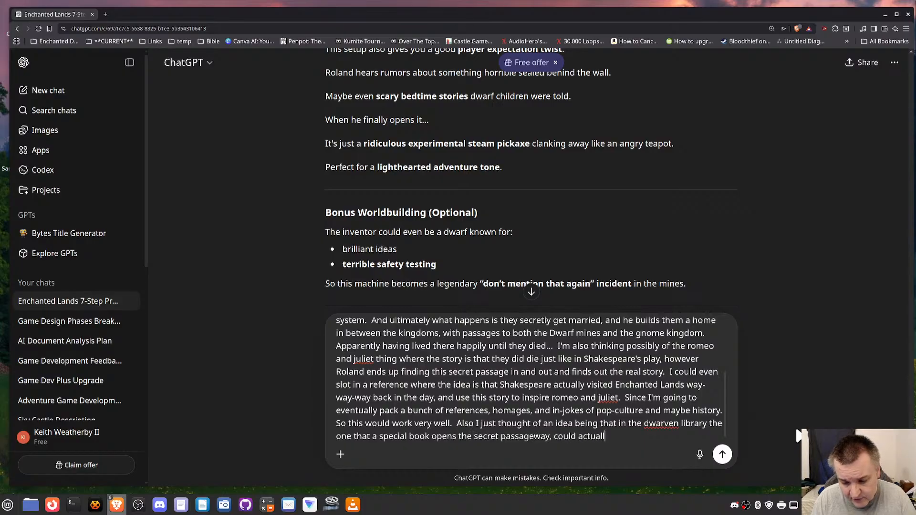
text(y be a copy of )
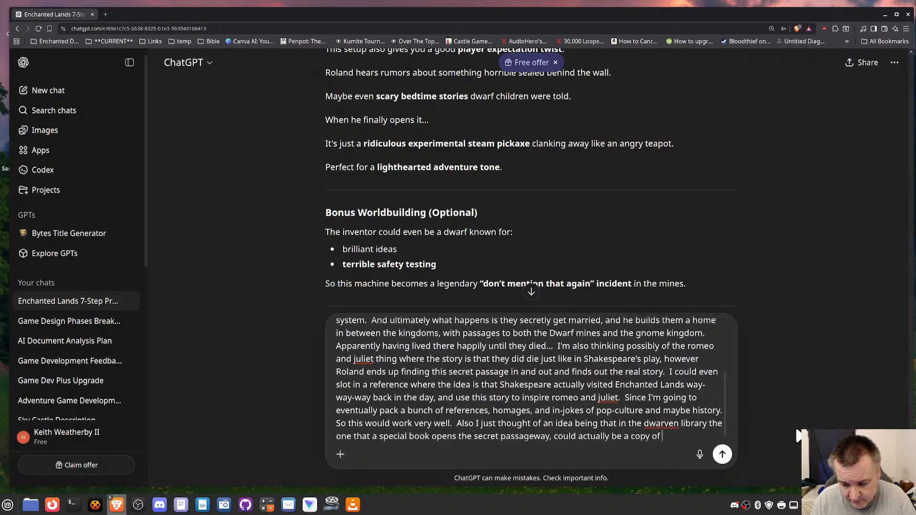
text(Romeo)
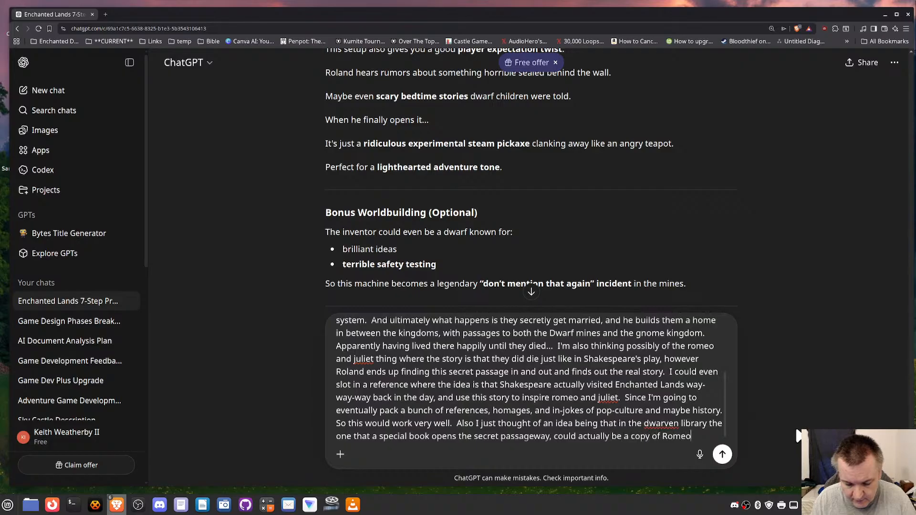
text(+Juliet)
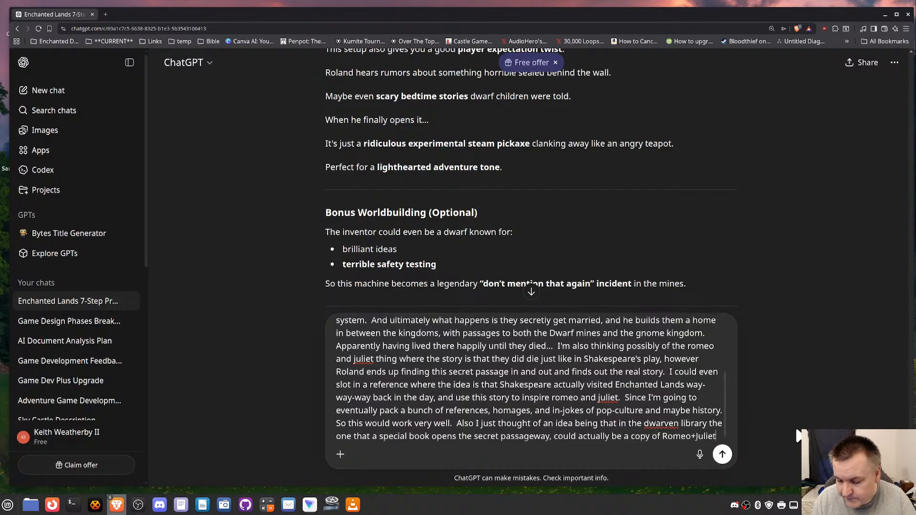
text( -- I)
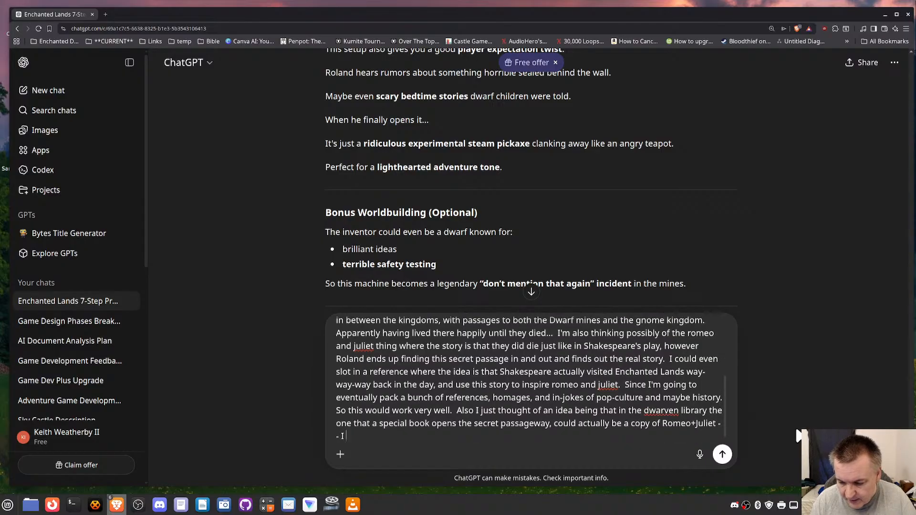
text( don't know how this wil)
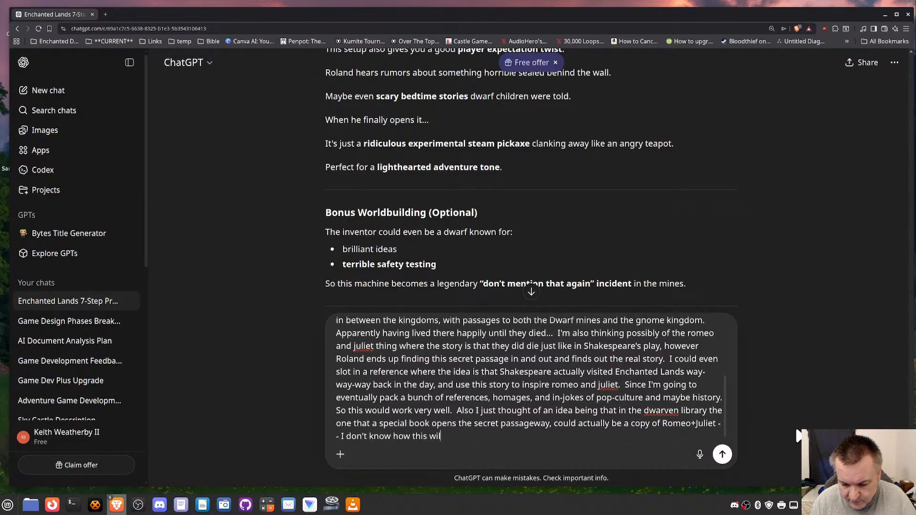
text(l tie in)
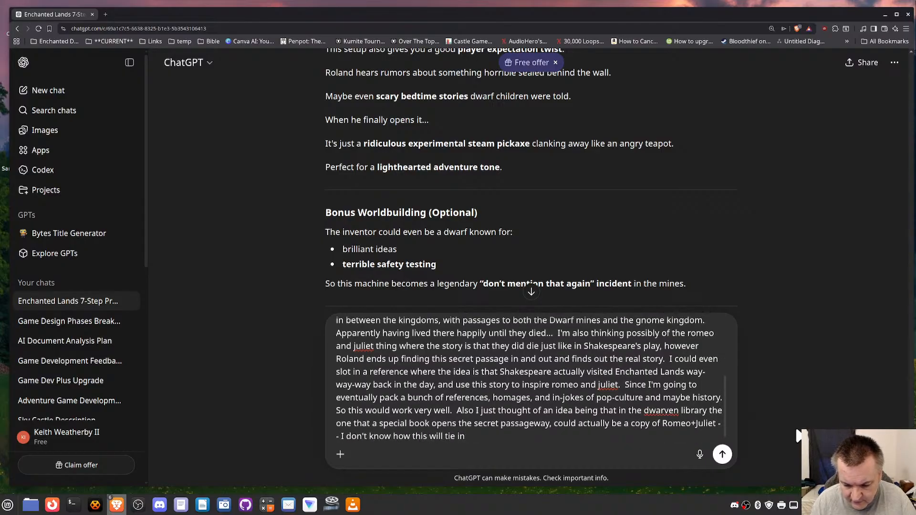
text( to Roland figure)
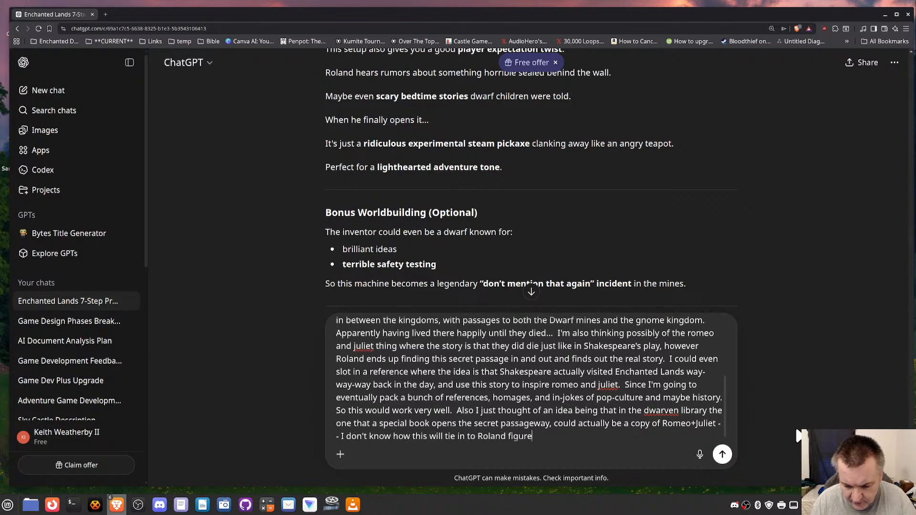
key(BackSpace)
text(ing out wh)
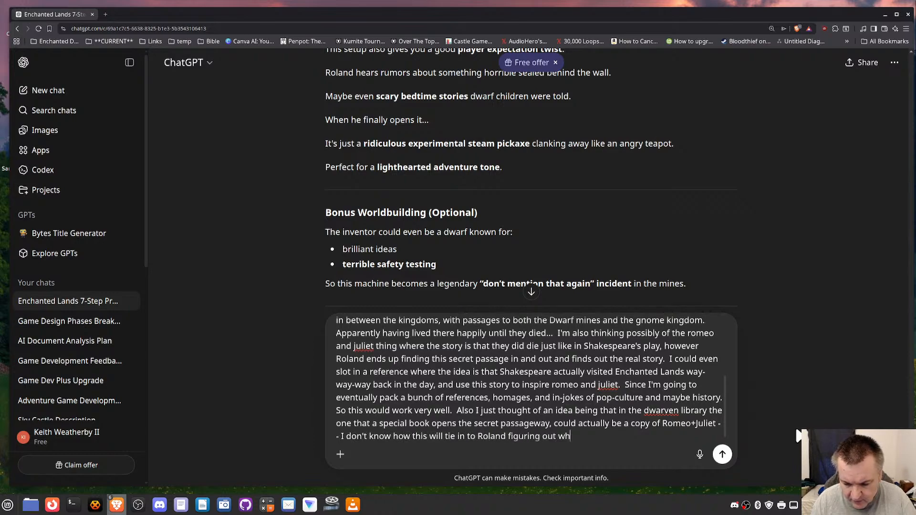
text(at book to pull)
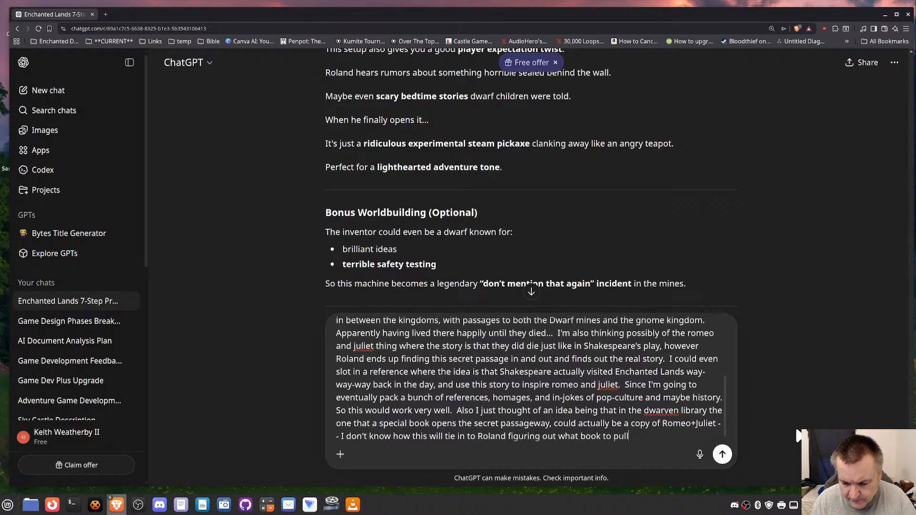
text( (maybe becaus)
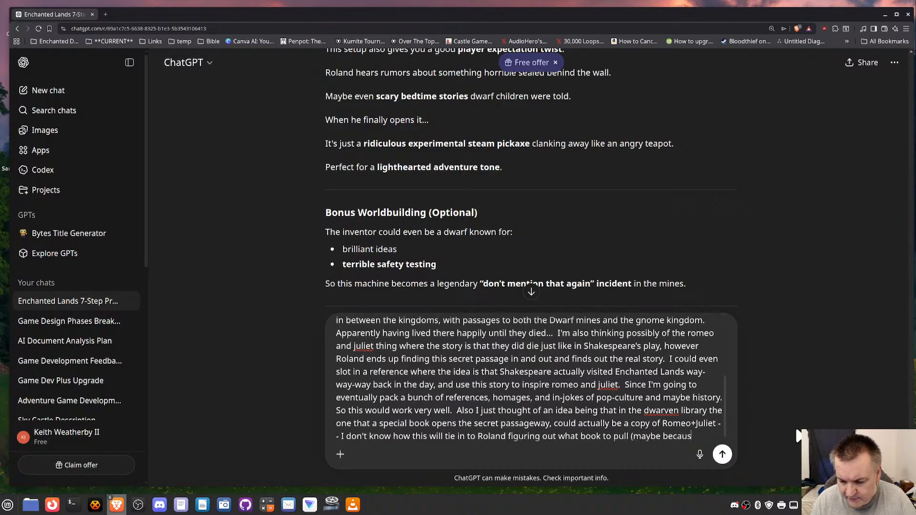
text(e it's not trad)
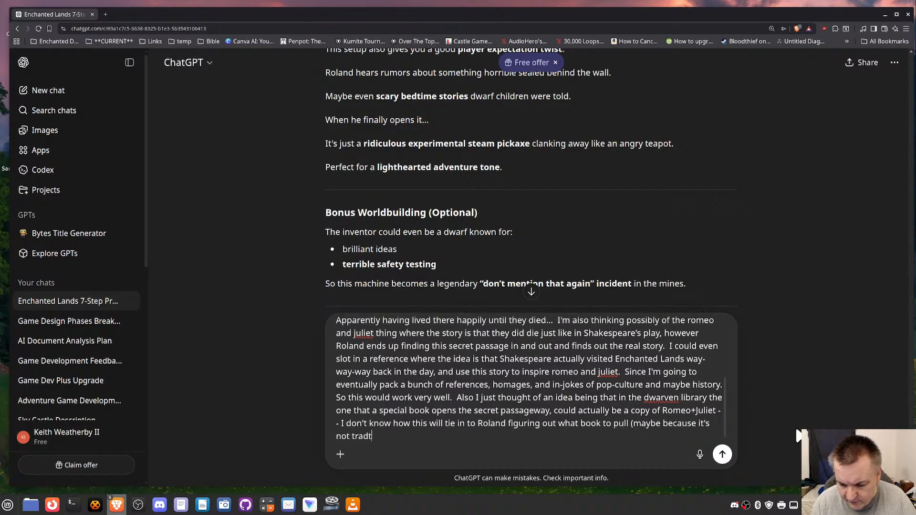
text(itional )
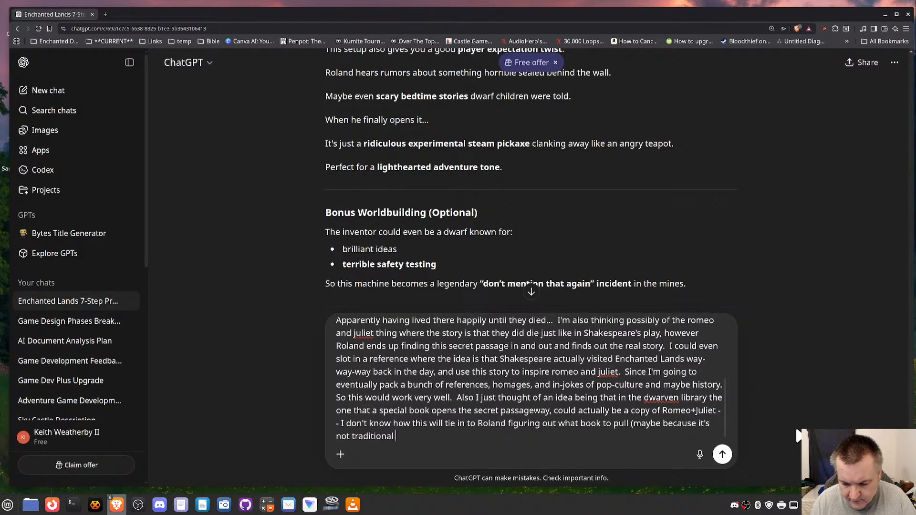
text(dwarven literature but actua)
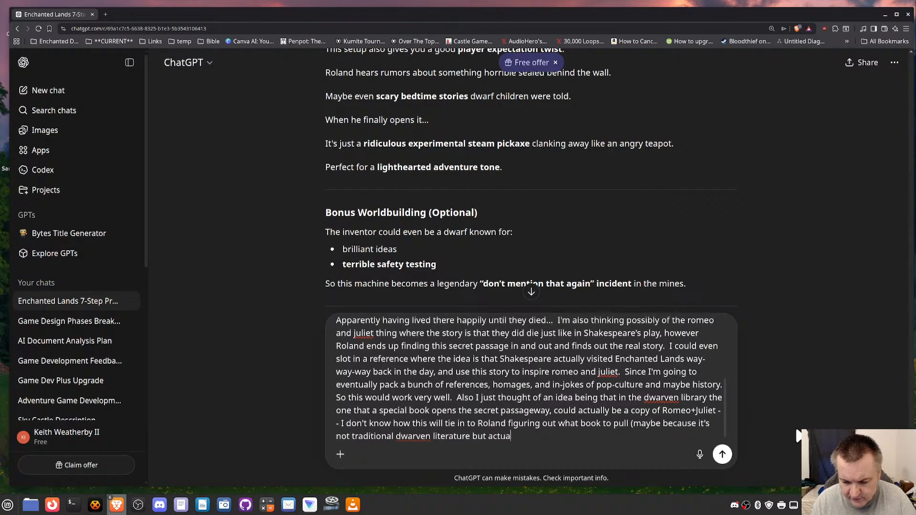
text(lly from anothe)
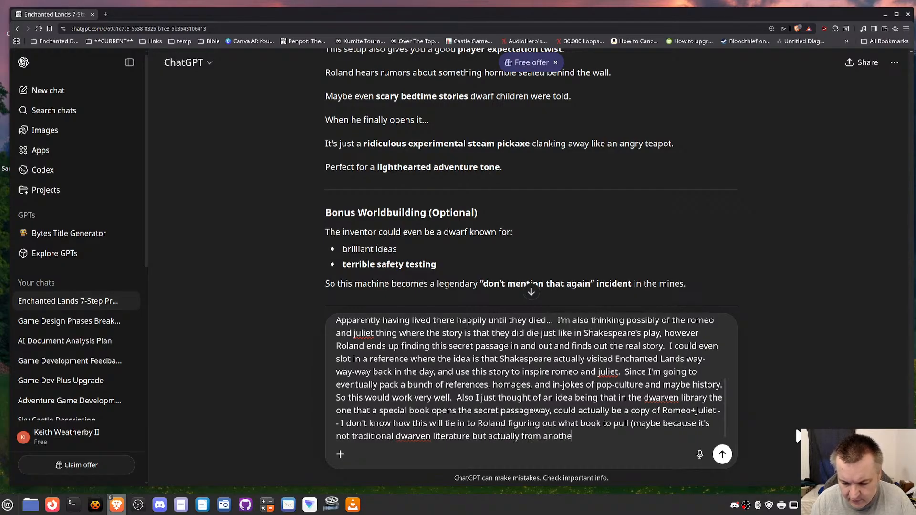
text(r realm)
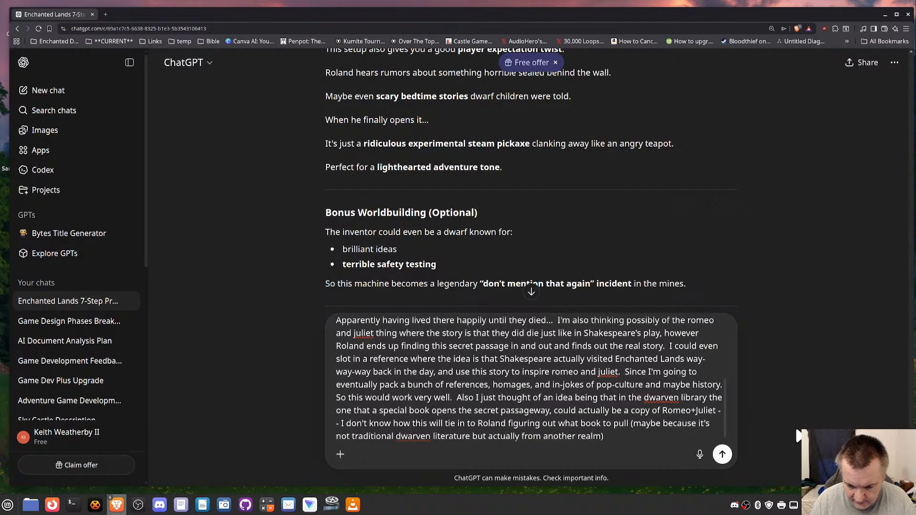
text(--)
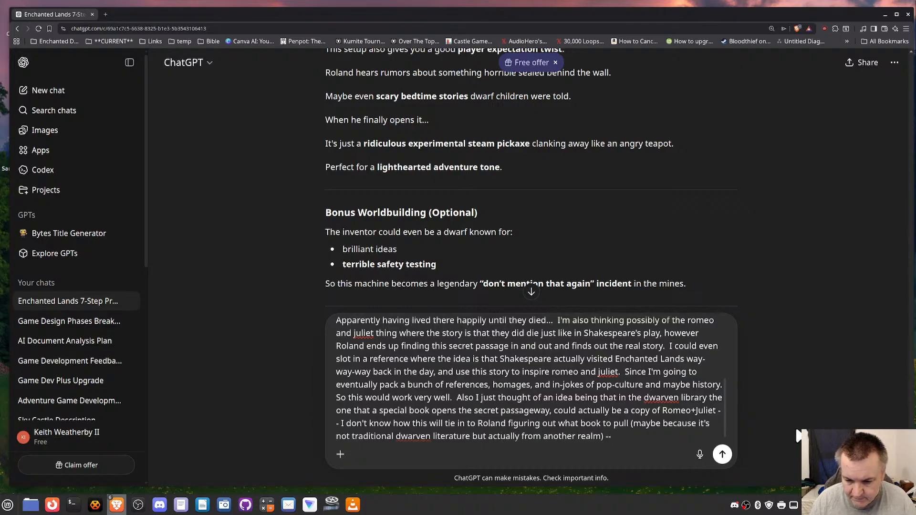
key(Return)
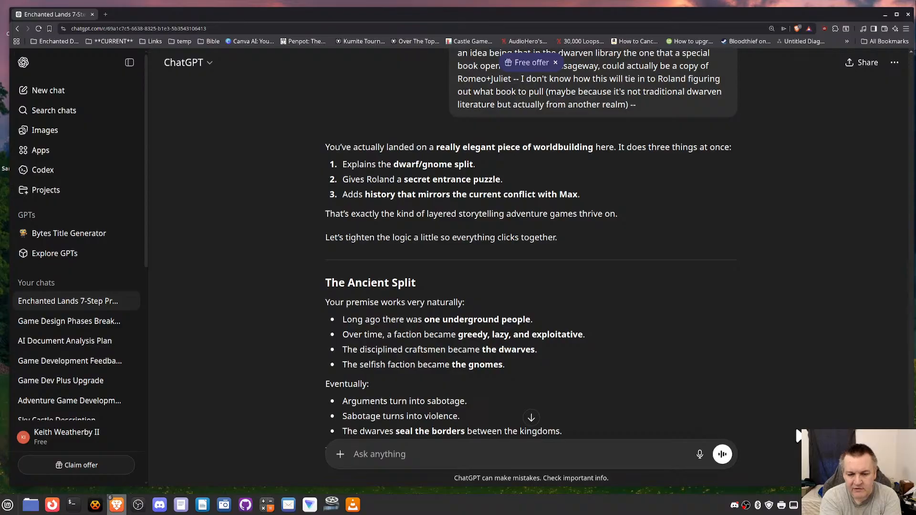
Step: Read the reply's Ancient Split and Star-Crossed Lovers sections, stopping at The Secret Home
scroll(525, 362, down, 4)
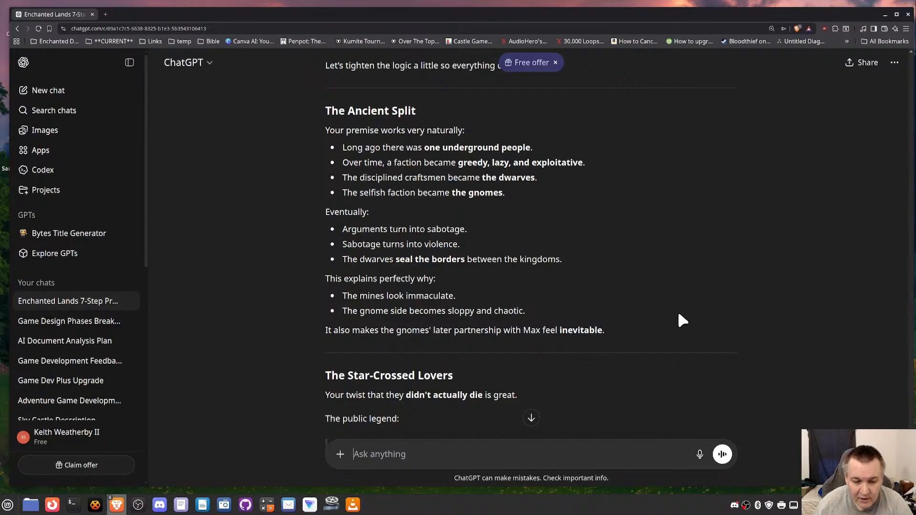
scroll(439, 368, down, 3)
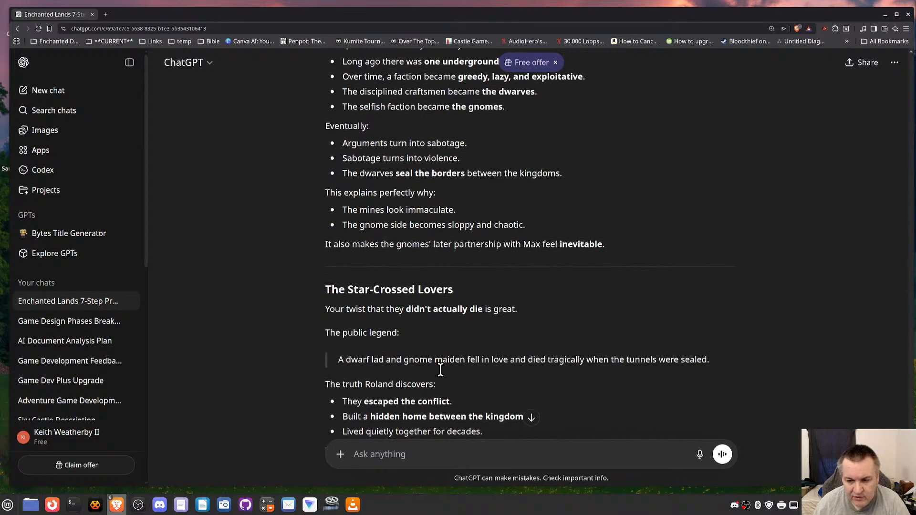
scroll(439, 368, down, 3)
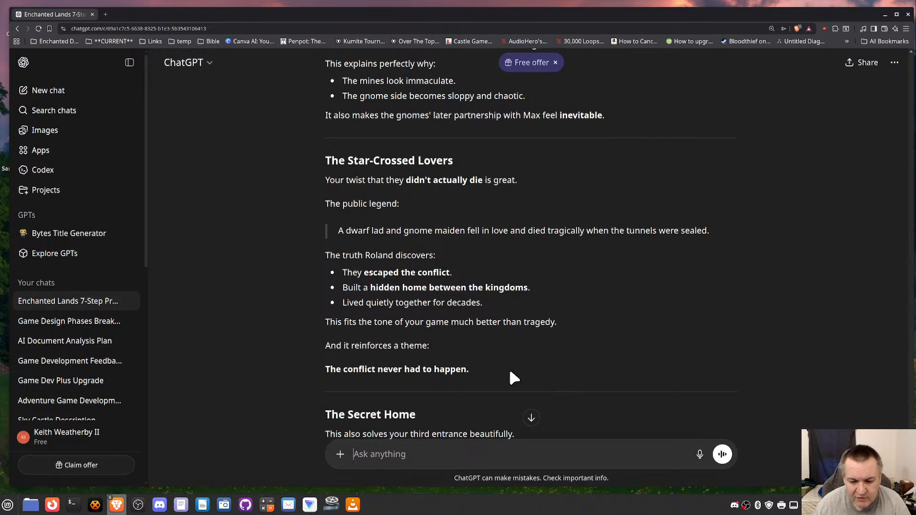
scroll(510, 372, down, 5)
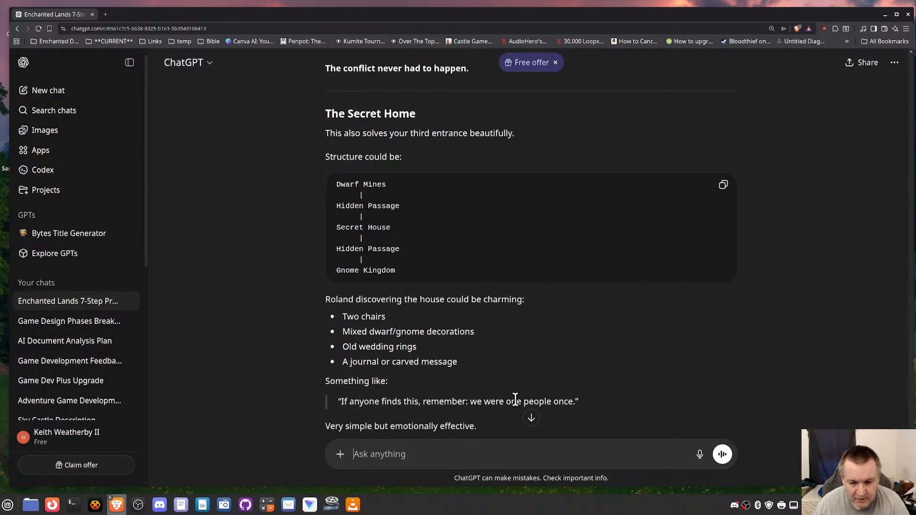
Step: Read on through The Secret Home, The Shakespeare Joke and The Book Puzzle sections
scroll(515, 400, down, 2)
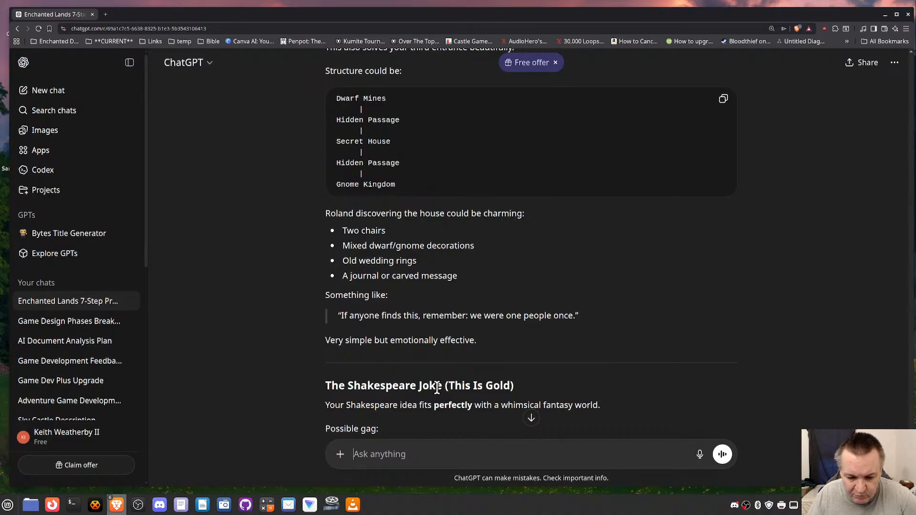
scroll(444, 394, down, 2)
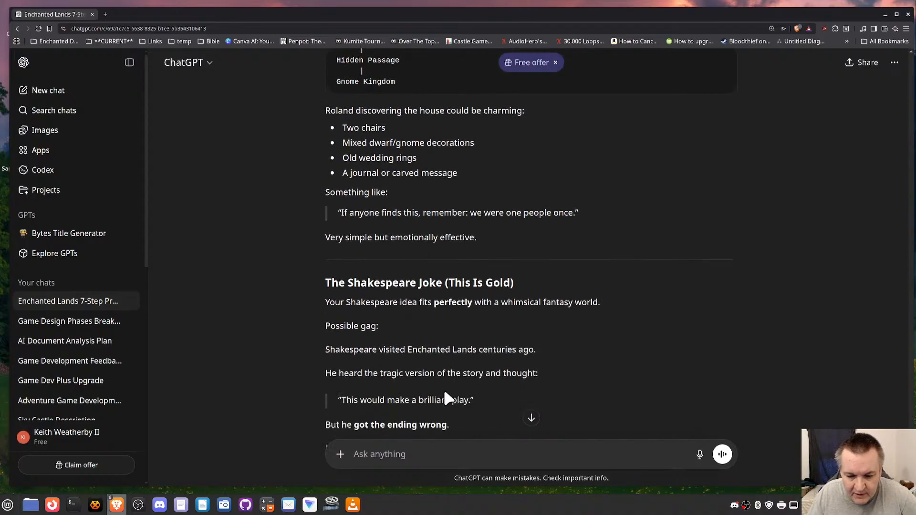
scroll(444, 392, down, 3)
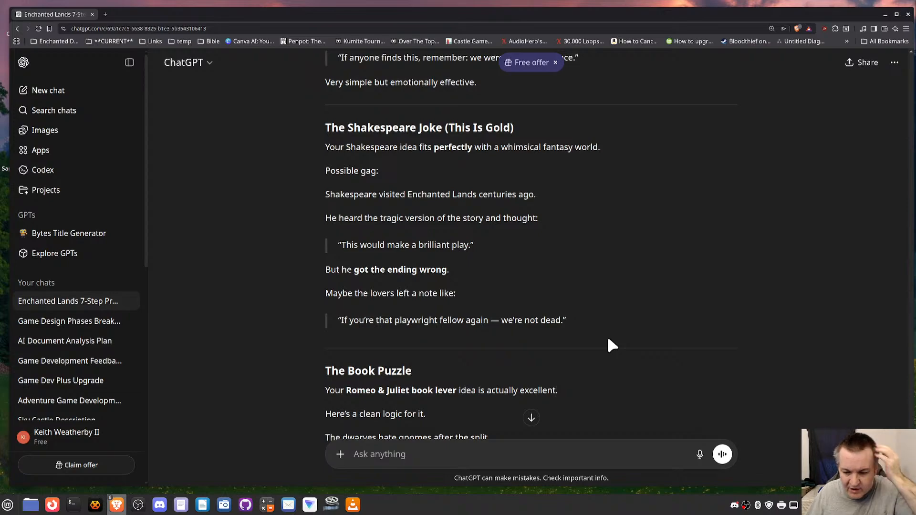
scroll(519, 400, down, 2)
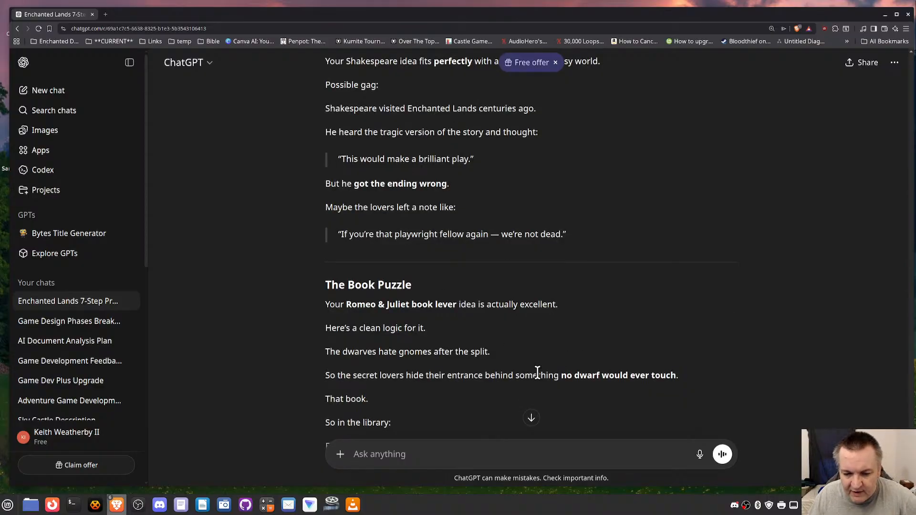
scroll(538, 373, down, 4)
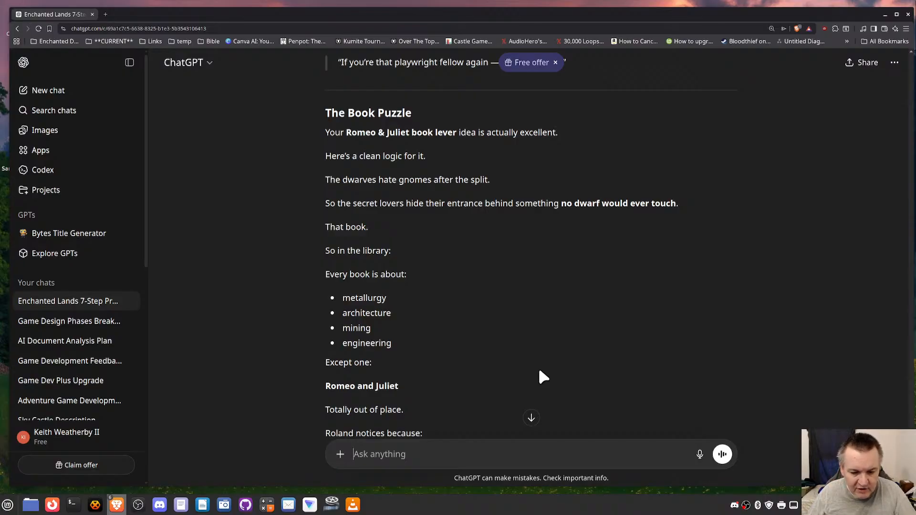
Step: Read the Three Entrances and Small Historical Joke sections, then switch away from the browser
scroll(469, 395, down, 1)
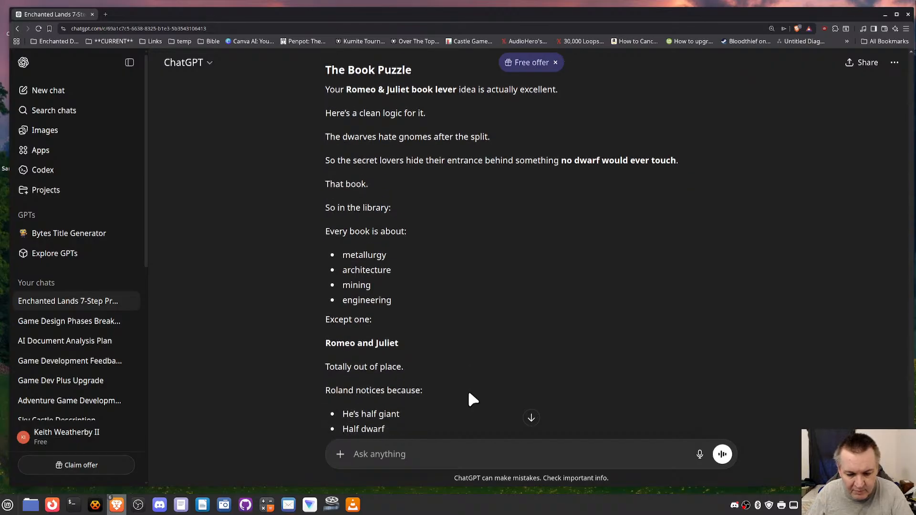
scroll(472, 400, down, 5)
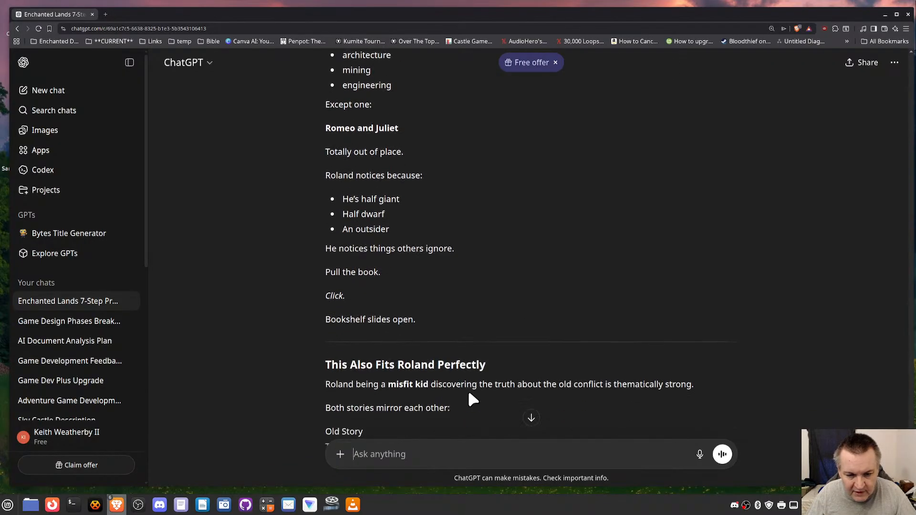
scroll(470, 394, down, 2)
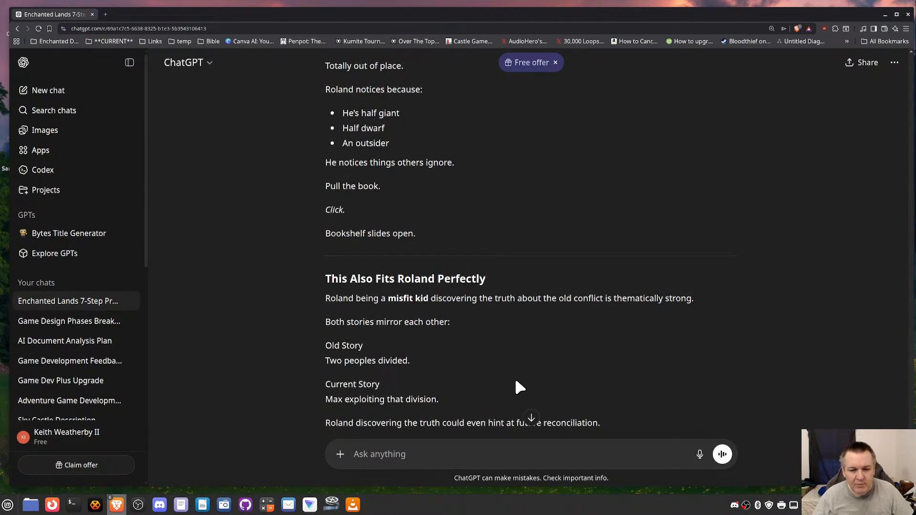
scroll(515, 379, down, 3)
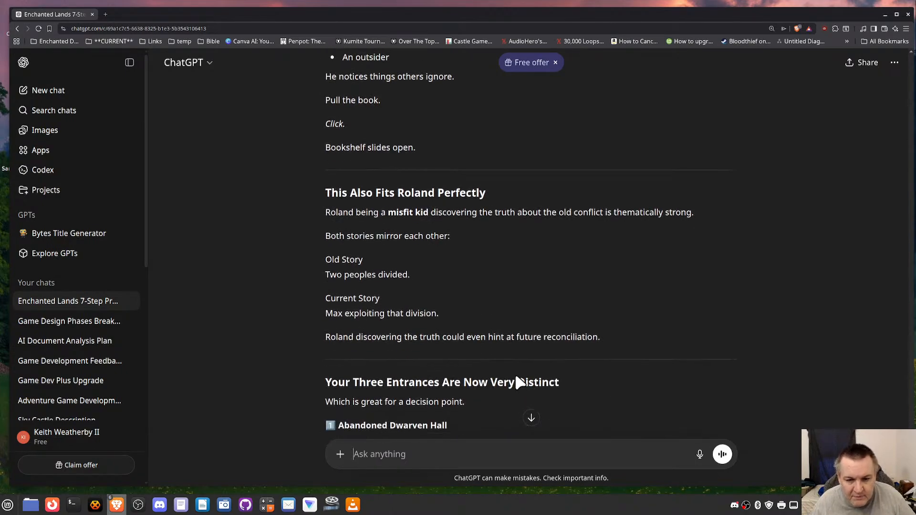
scroll(516, 377, down, 1)
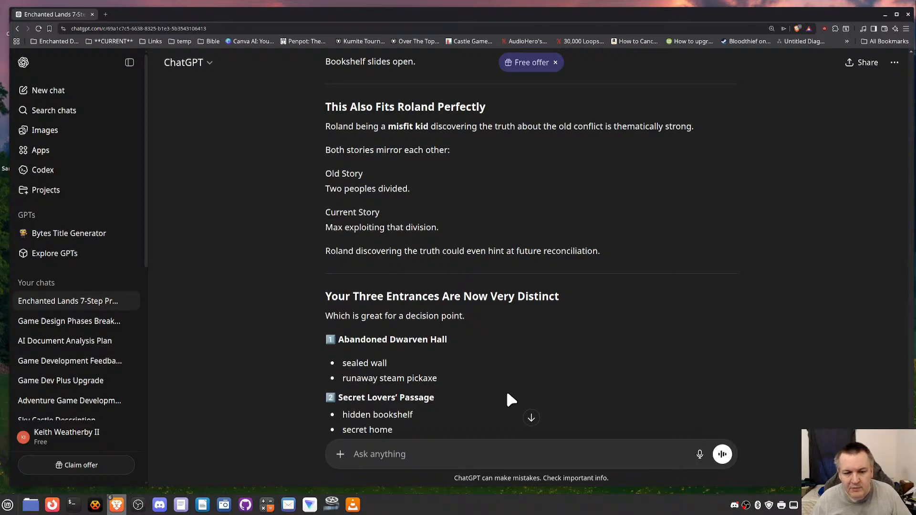
scroll(507, 394, down, 3)
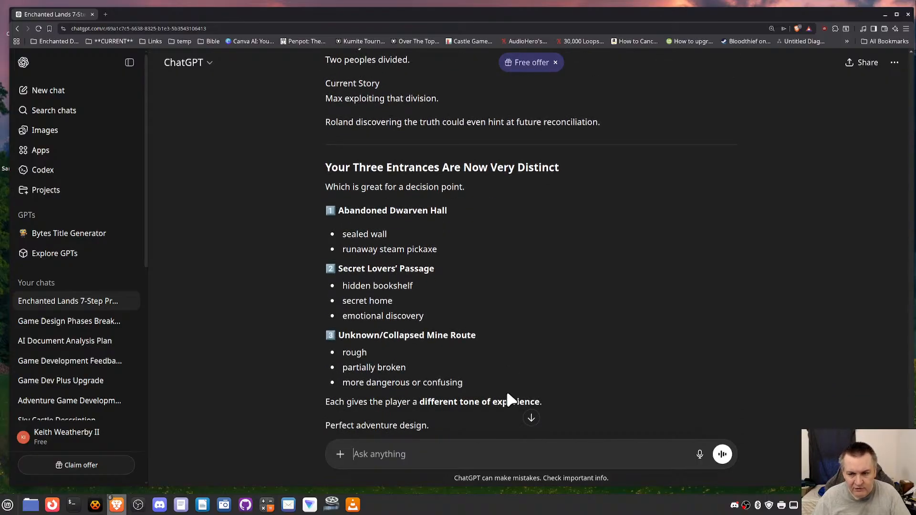
scroll(507, 399, down, 2)
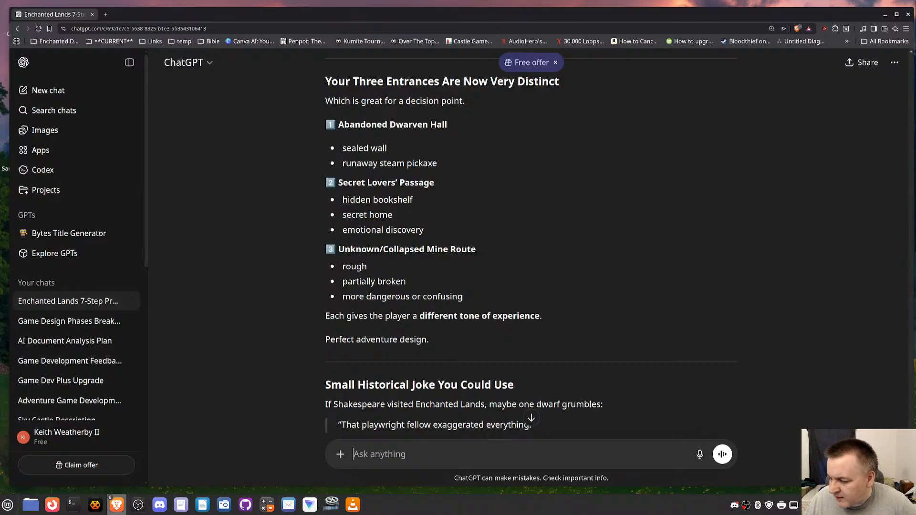
key(alt+Tab)
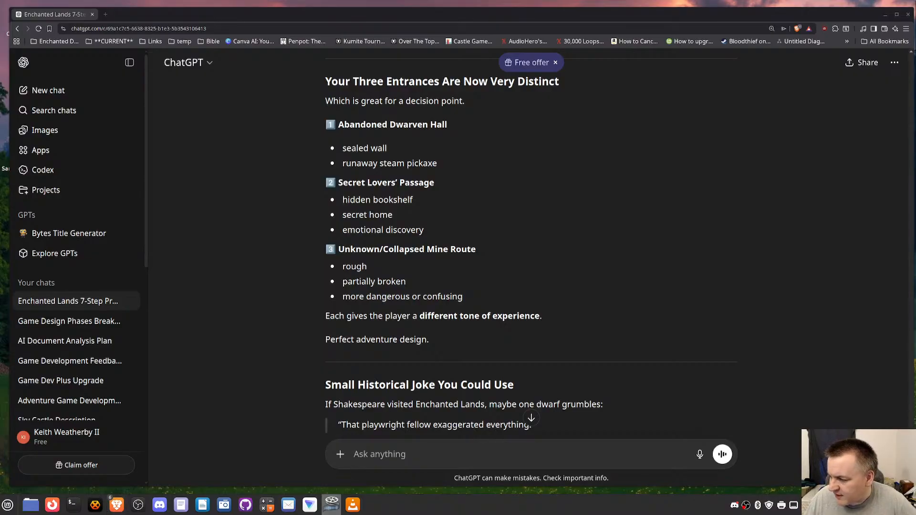